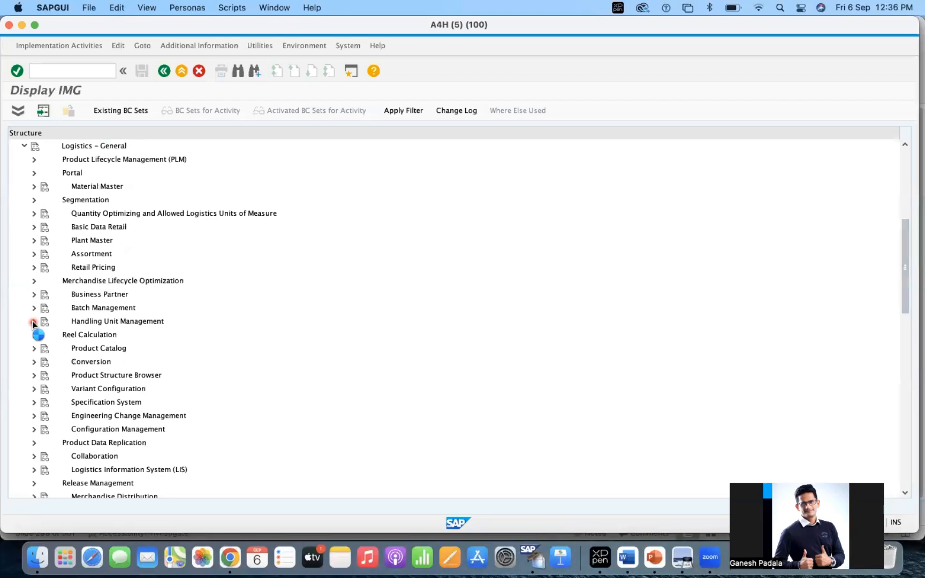
Try to open Define Serial Number Profiles under Handling Unit Management, Basics, Serial Numbers, declining to display the locked data.
{"action": "left_click", "coordinate": [44, 336]}
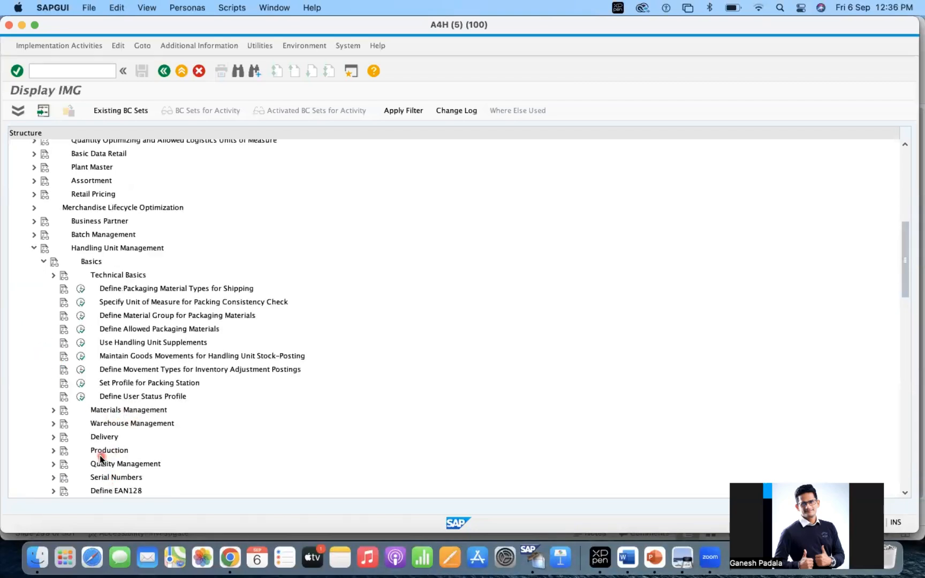
{"action": "scroll", "coordinate": [100, 459], "scroll_direction": "down", "scroll_amount": 5}
{"action": "left_click", "coordinate": [115, 349]}
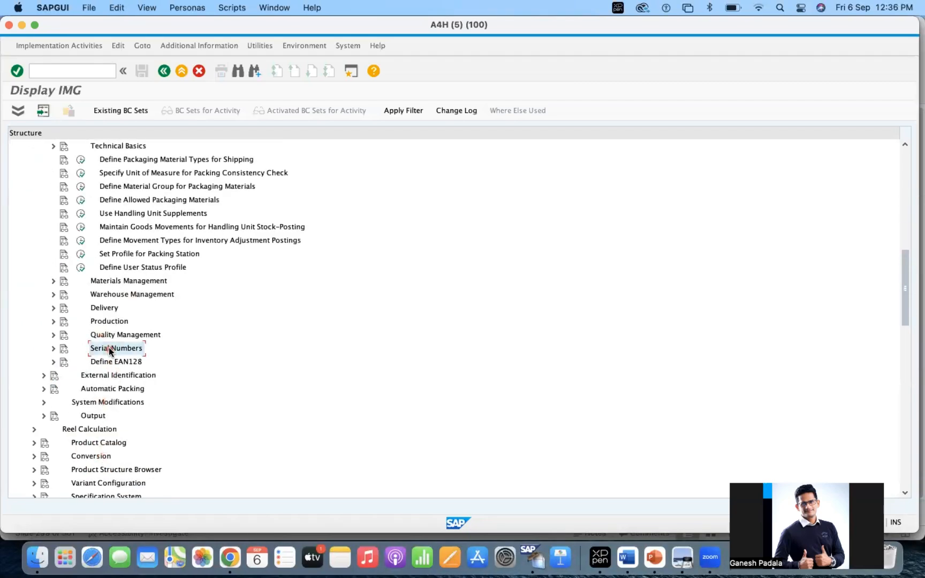
{"action": "left_click", "coordinate": [53, 349]}
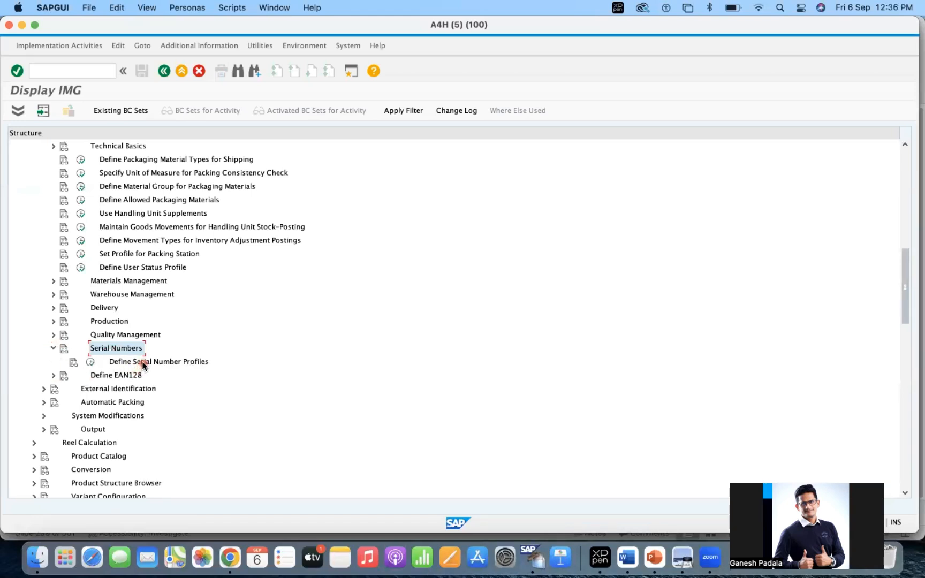
{"action": "left_click", "coordinate": [89, 363]}
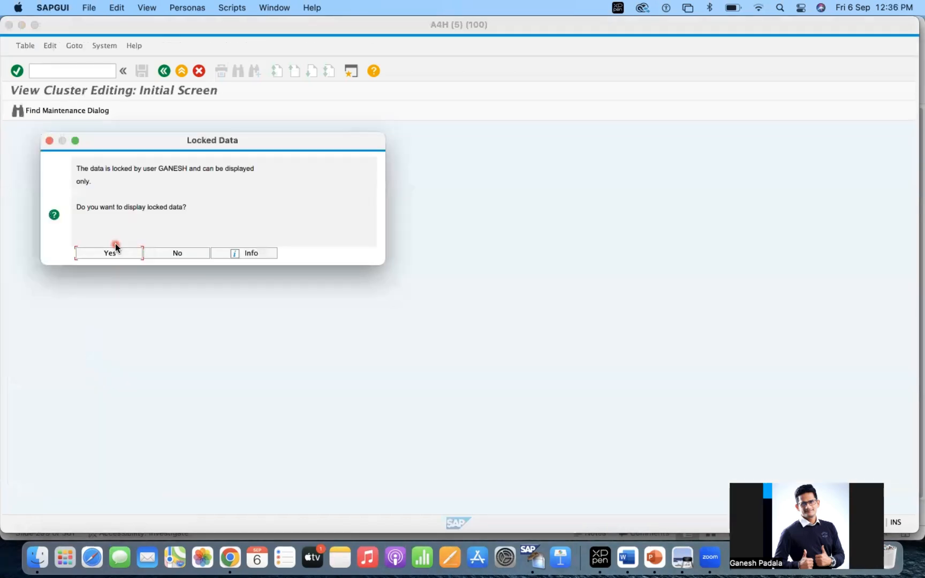
{"action": "left_click", "coordinate": [191, 257]}
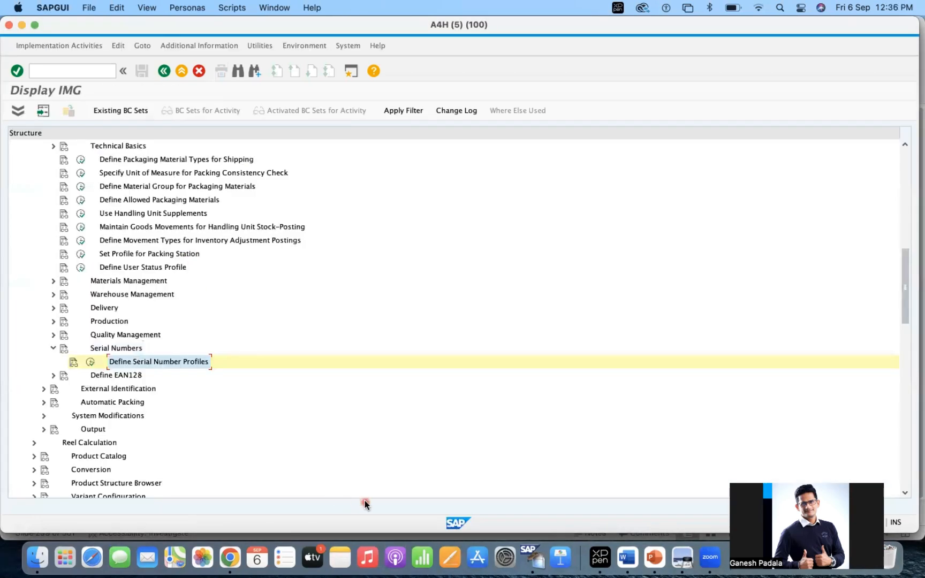
Switch to the A4H (4) session, where the serializing procedures of profile 0003 are being maintained.
{"action": "right_click", "coordinate": [505, 557]}
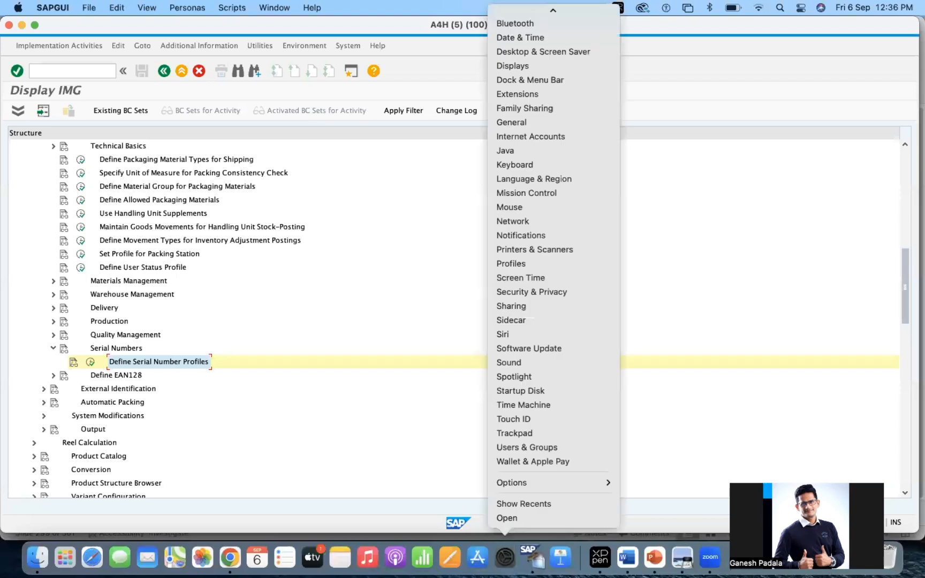
{"action": "right_click", "coordinate": [540, 562]}
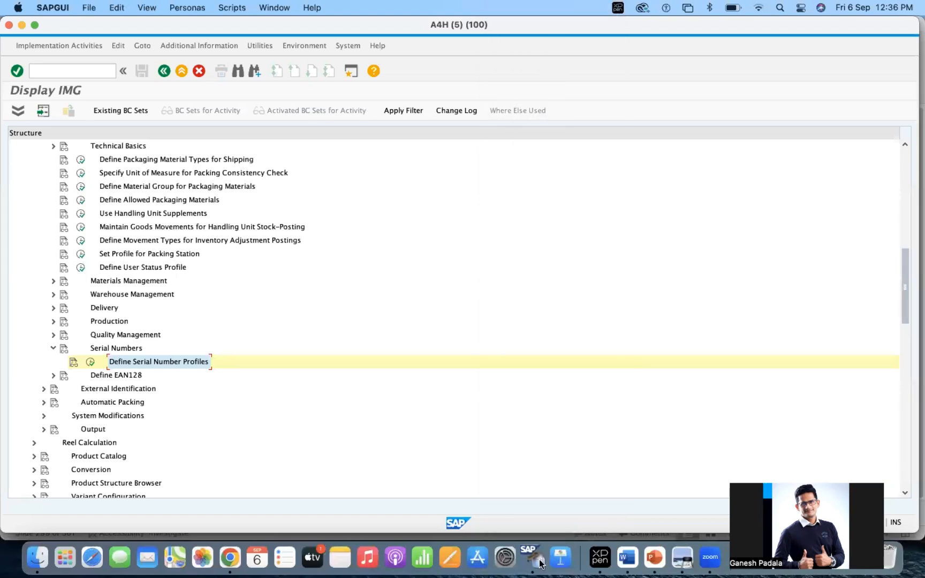
{"action": "left_click", "coordinate": [544, 391]}
{"action": "right_click", "coordinate": [539, 555]}
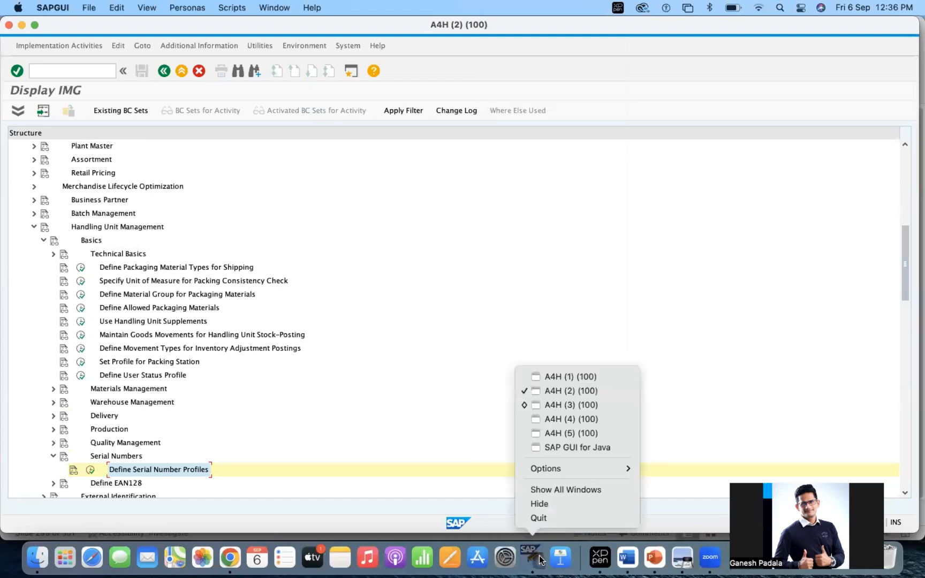
{"action": "left_click", "coordinate": [559, 423]}
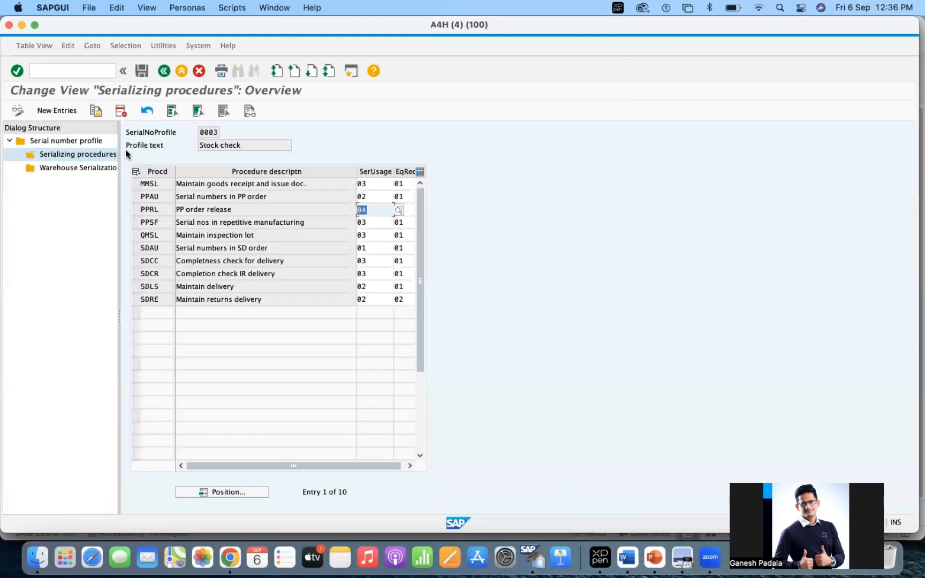
Exit the serial number profile maintenance without saving changes and reopen the Define Serial Number Profiles activity.
{"action": "left_click", "coordinate": [163, 67]}
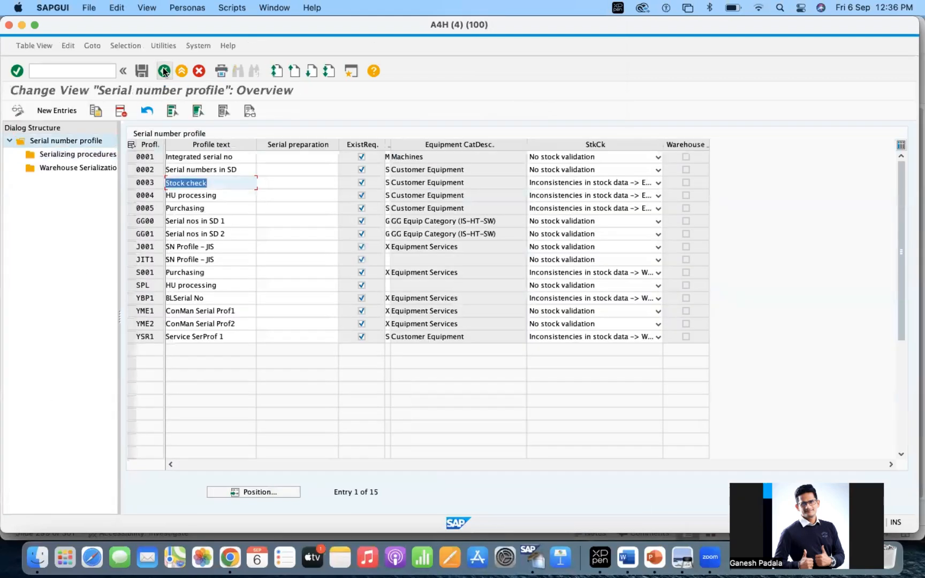
{"action": "left_click", "coordinate": [163, 67]}
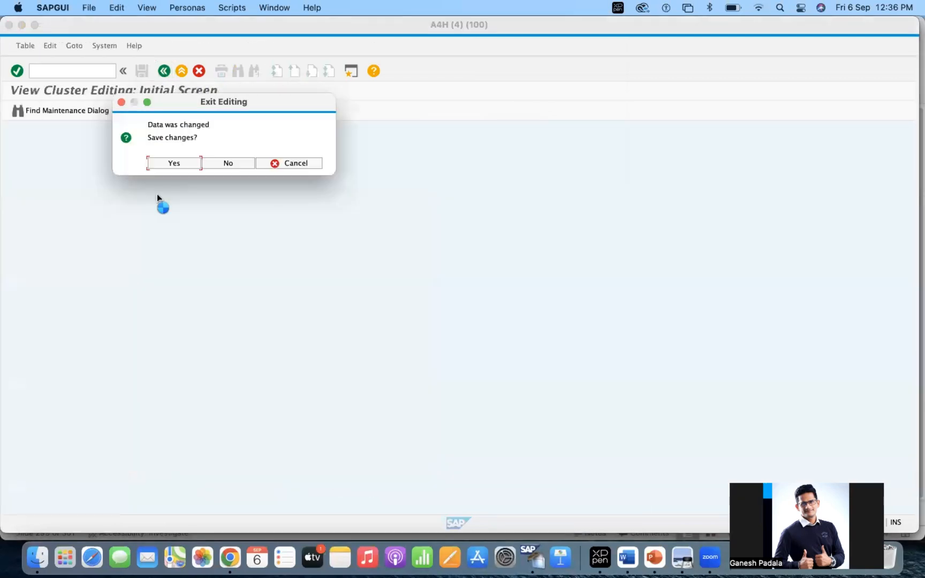
{"action": "left_click", "coordinate": [235, 163]}
{"action": "left_click", "coordinate": [91, 351]}
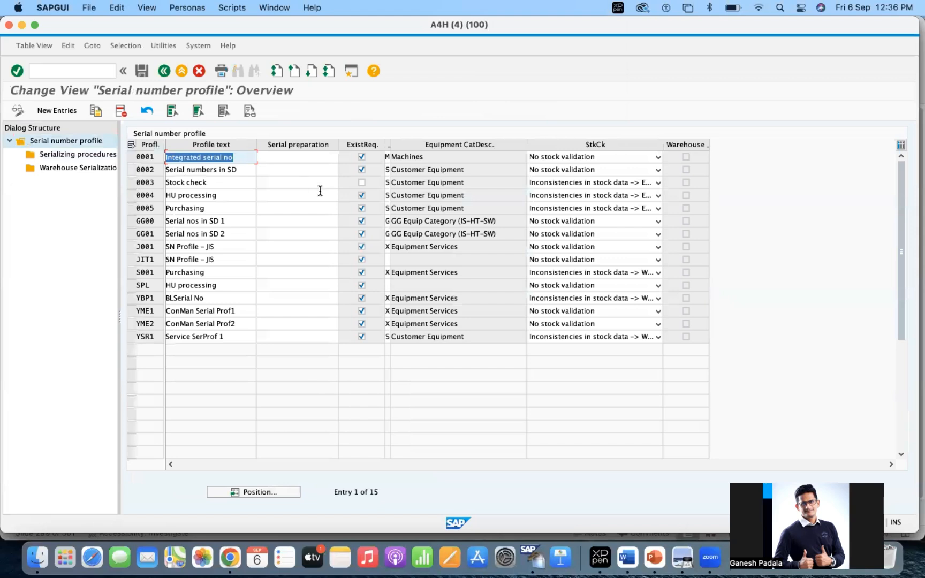
Start a copy of serial number profile 0003 (Stock check) and give it the profile key G001.
{"action": "left_click", "coordinate": [228, 183]}
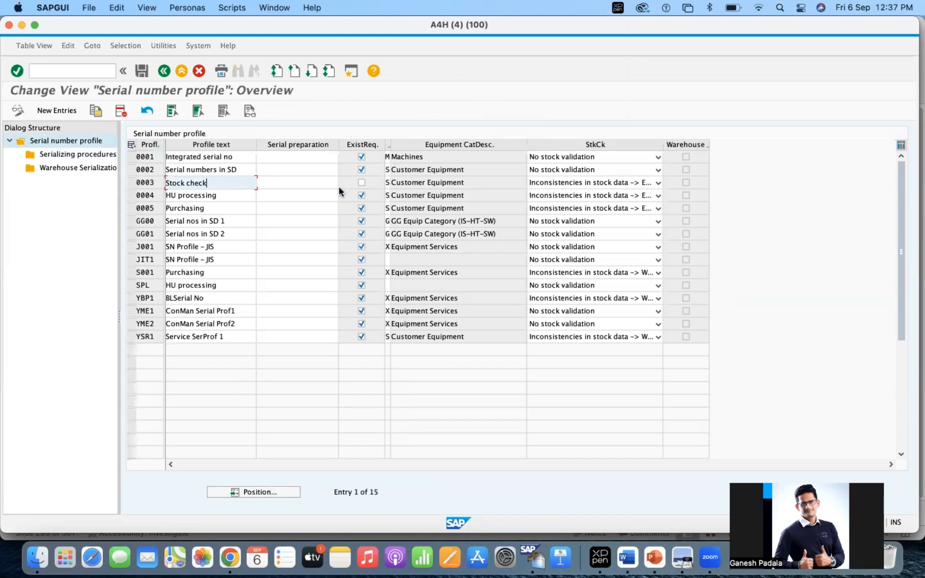
{"action": "left_click", "coordinate": [131, 183]}
{"action": "left_click", "coordinate": [95, 110]}
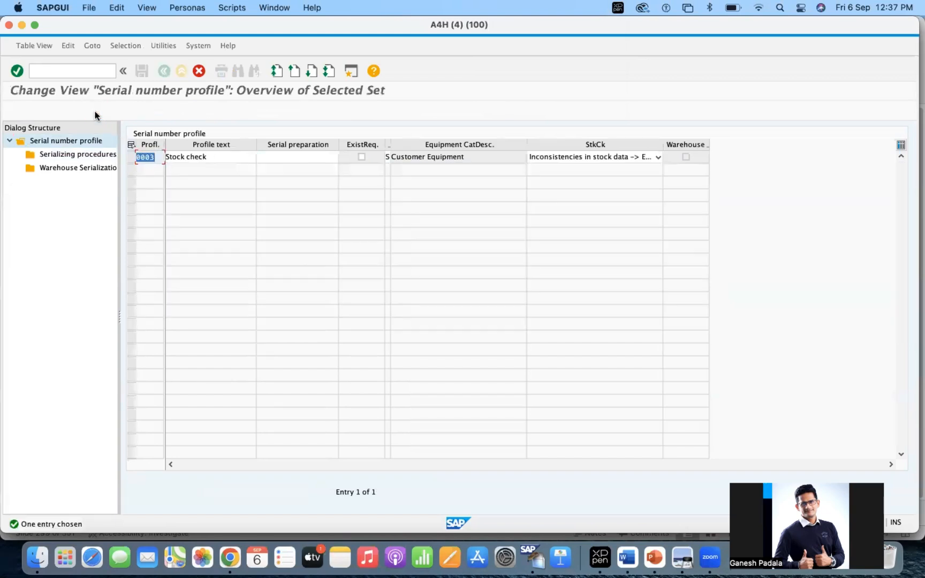
{"action": "type", "text": "G001"}
{"action": "key", "text": "Tab"}
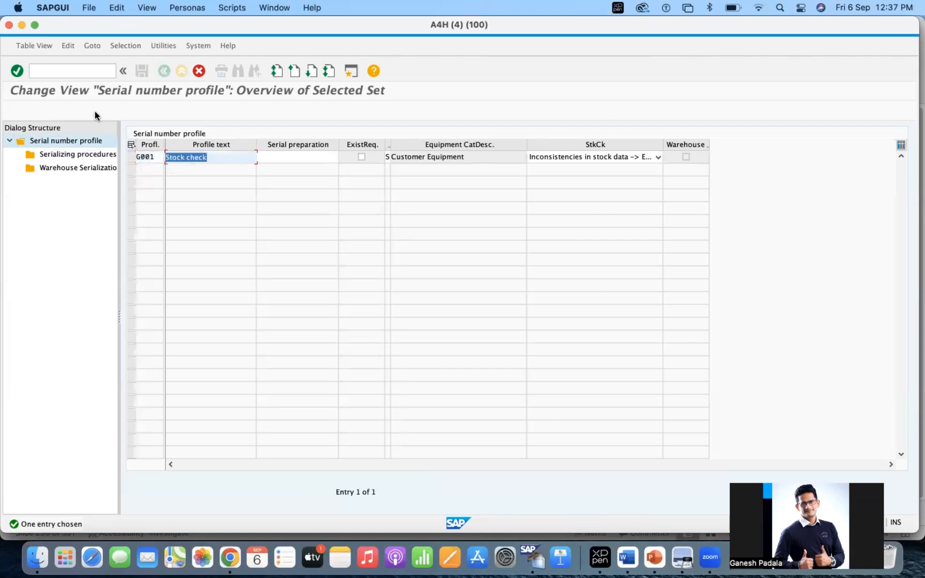
Set the copied profile's text to Main Serial Profile and copy it with all dependent entries.
{"action": "type", "text": "Ser"}
{"action": "type", "text": "ial Nu"}
{"action": "type", "text": "mber"}
{"action": "key", "text": "BackSpace"}
{"action": "key", "text": "BackSpace"}
{"action": "key", "text": "BackSpace"}
{"action": "key", "text": "BackSpace"}
{"action": "key", "text": "BackSpace"}
{"action": "key", "text": "BackSpace"}
{"action": "key", "text": "BackSpace"}
{"action": "key", "text": "BackSpace"}
{"action": "key", "text": "BackSpace"}
{"action": "key", "text": "BackSpace"}
{"action": "key", "text": "BackSpace"}
{"action": "key", "text": "BackSpace"}
{"action": "key", "text": "BackSpace"}
{"action": "type", "text": "Main Serial Profile"}
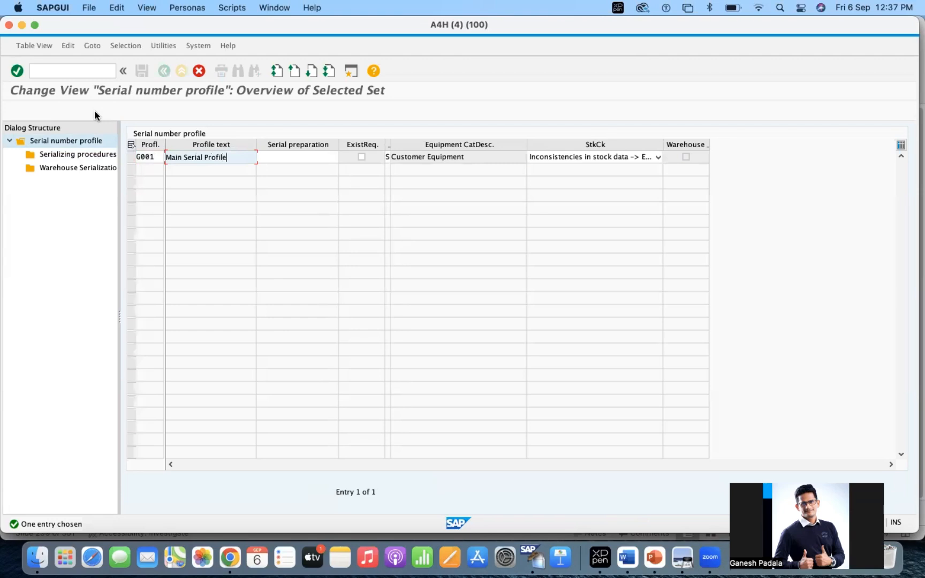
{"action": "key", "text": "Return"}
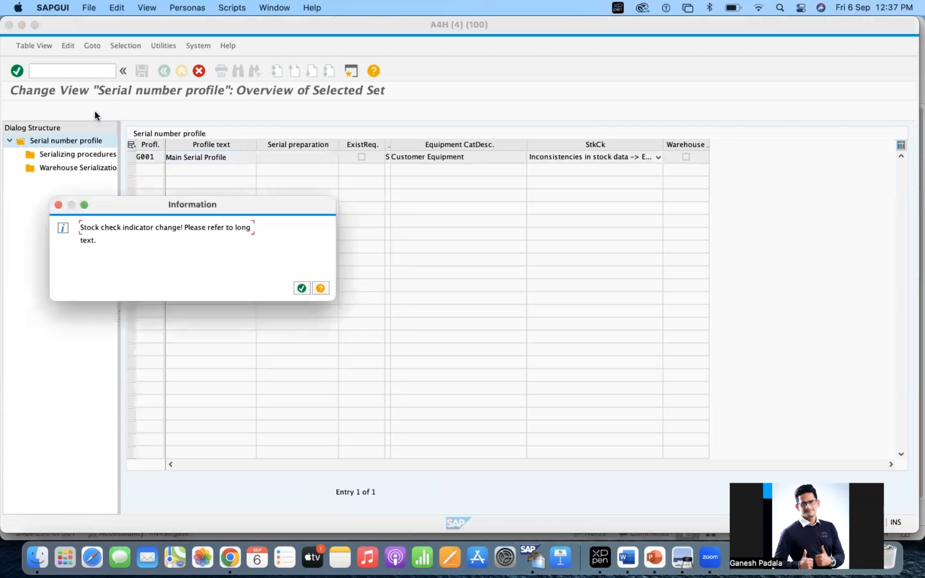
{"action": "key", "text": "Return"}
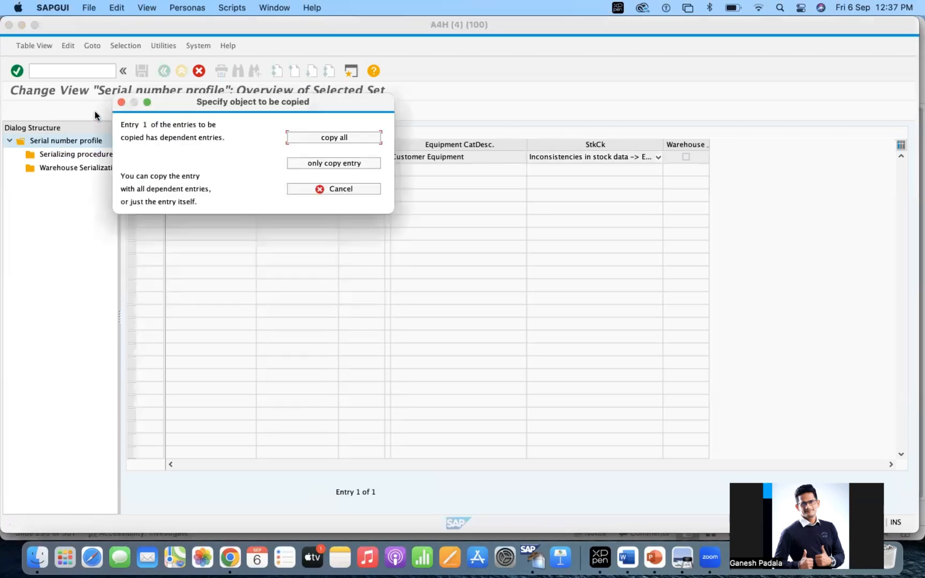
{"action": "left_click", "coordinate": [318, 139]}
{"action": "left_click", "coordinate": [303, 292]}
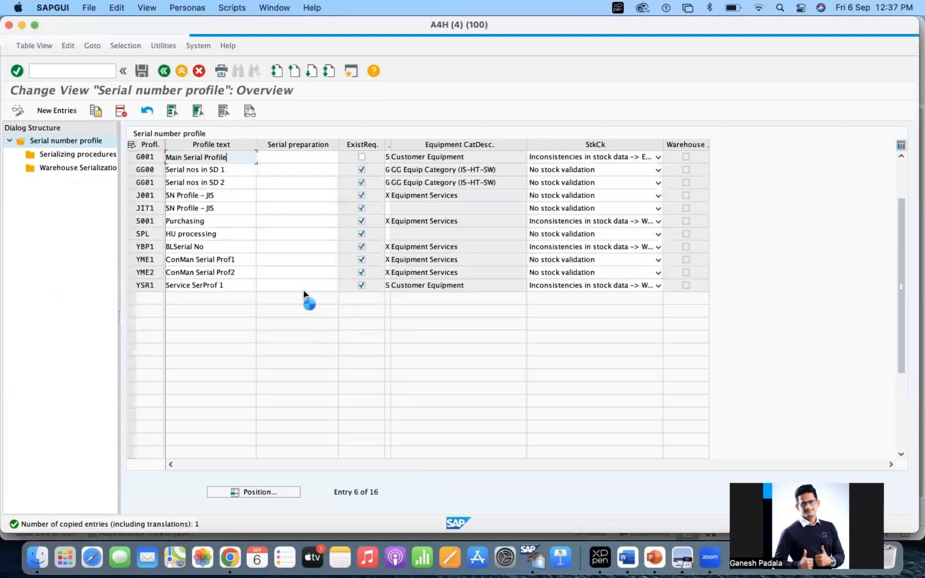
For profile G001, keep the ExistReq. option cleared and set the stock check to "Inconsistencies in stock data -> Error".
{"action": "left_click", "coordinate": [132, 157]}
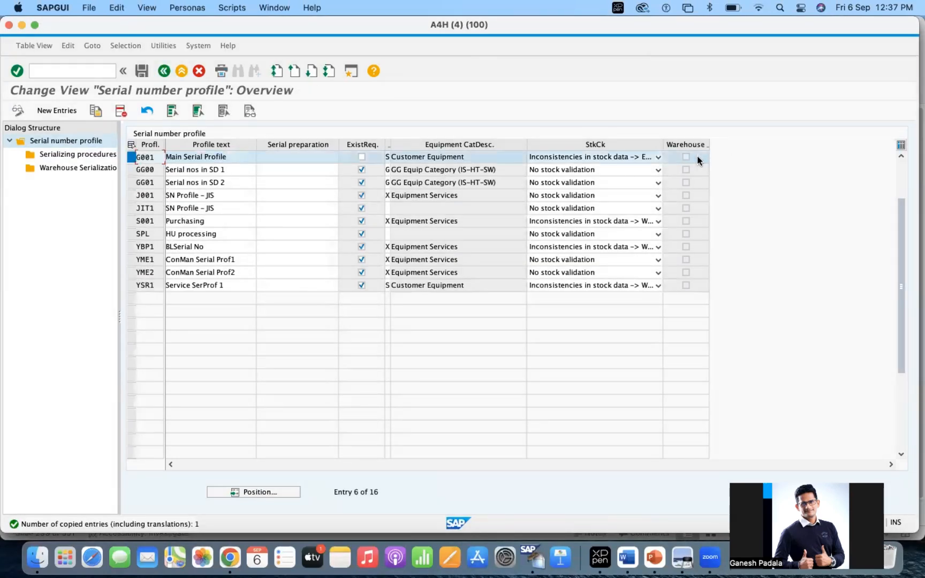
{"action": "left_click", "coordinate": [308, 157]}
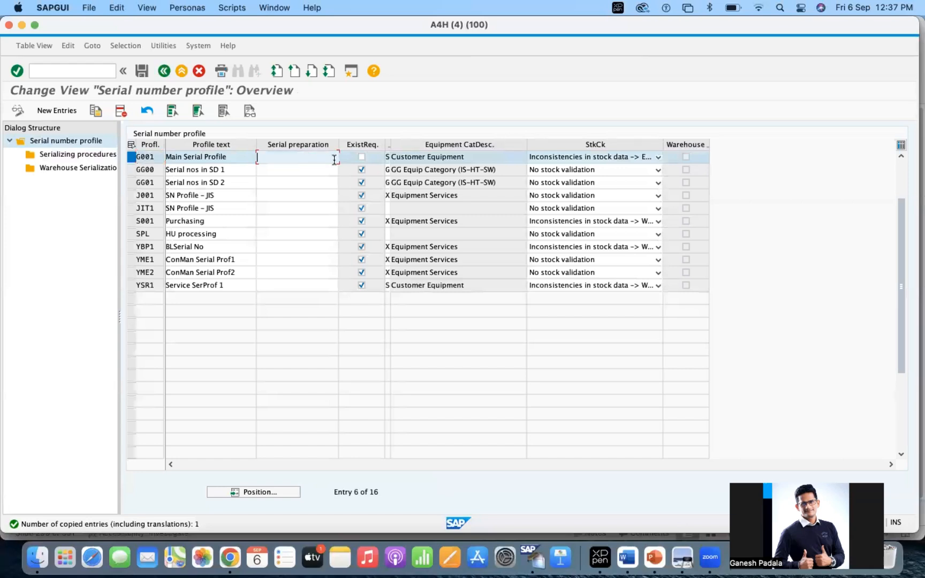
{"action": "left_click", "coordinate": [362, 157]}
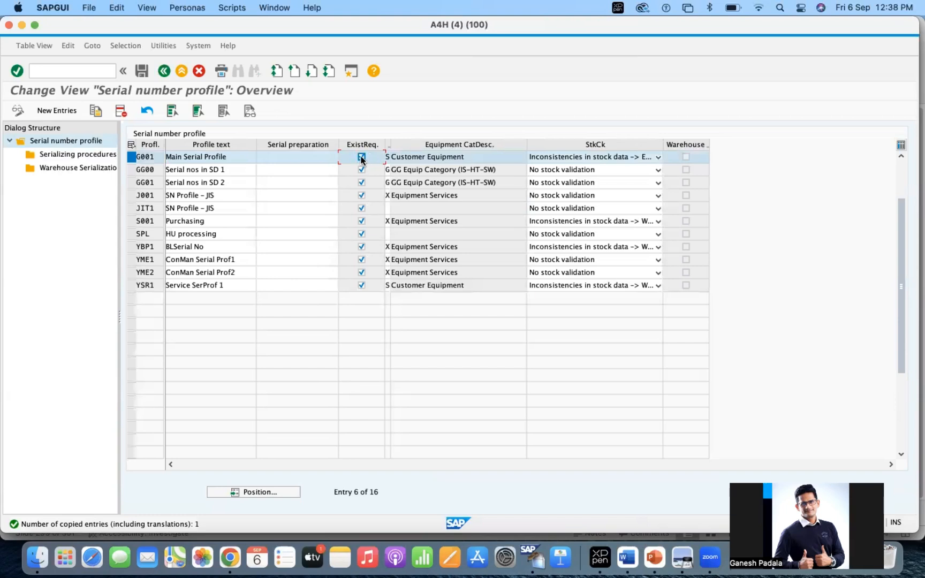
{"action": "left_click", "coordinate": [362, 158]}
{"action": "left_click", "coordinate": [446, 157]}
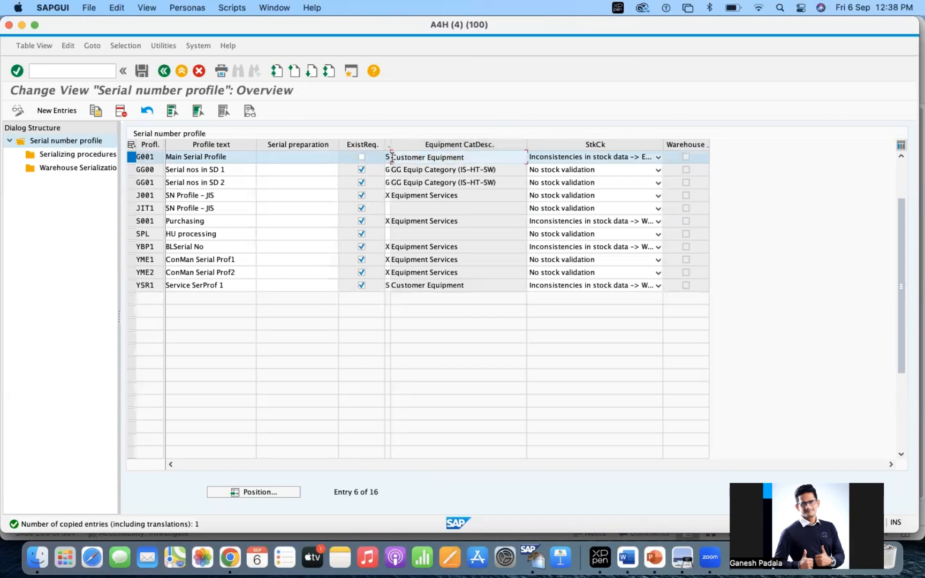
{"action": "left_click", "coordinate": [577, 157]}
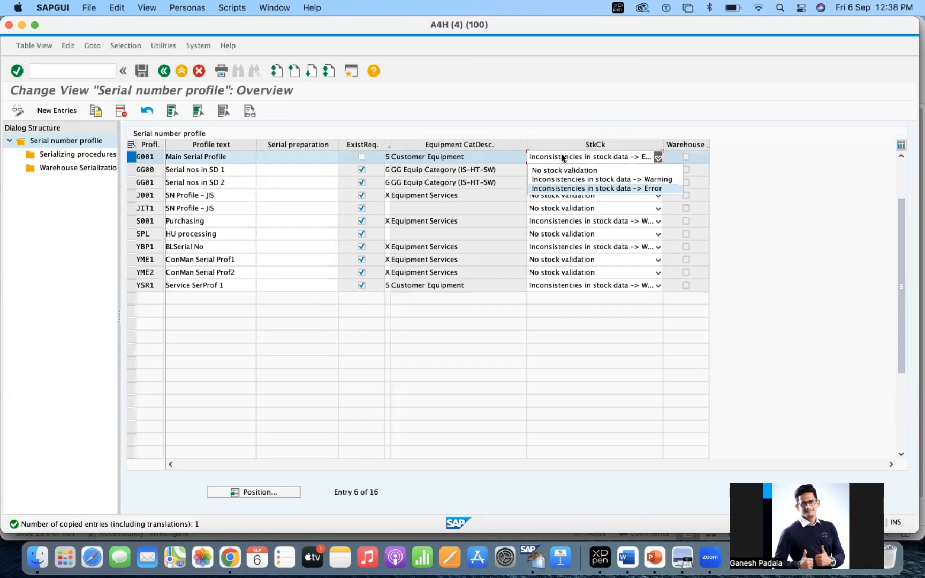
{"action": "left_click", "coordinate": [587, 187]}
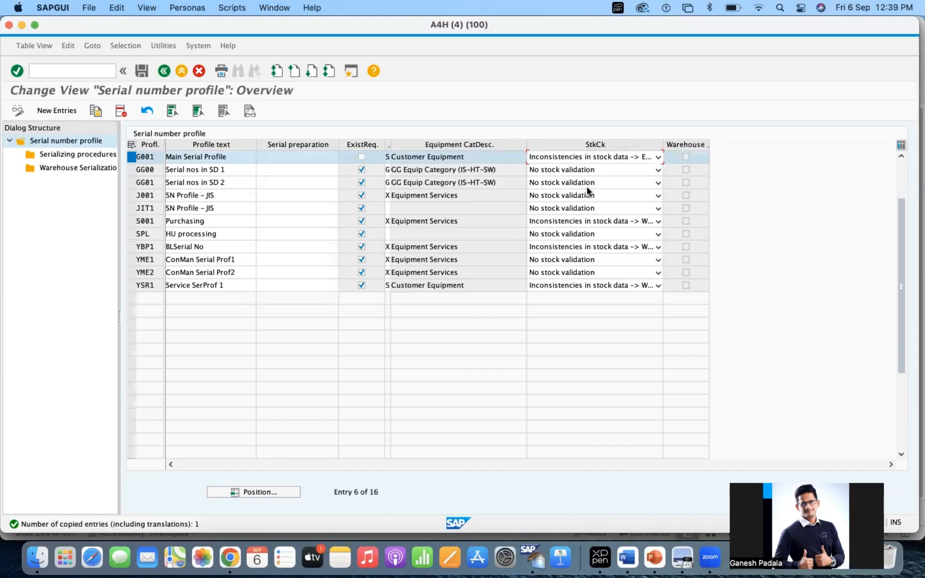
Open profile G001's serializing procedures and set the equipment requirement of MMSL to 01 (Proposal: w/o equipment).
{"action": "double_click", "coordinate": [78, 156]}
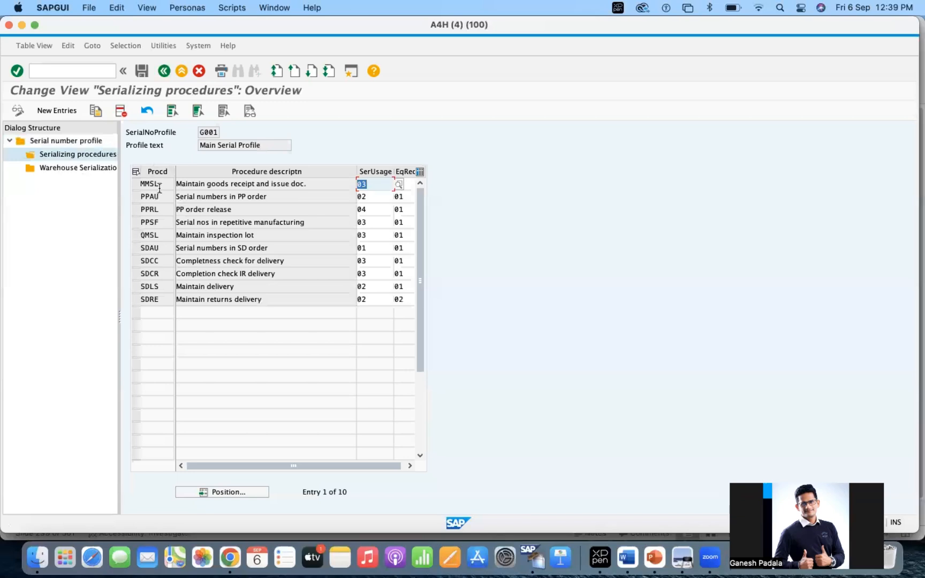
{"action": "left_click_drag", "start_coordinate": [174, 172], "coordinate": [191, 171]}
{"action": "left_click", "coordinate": [136, 184]}
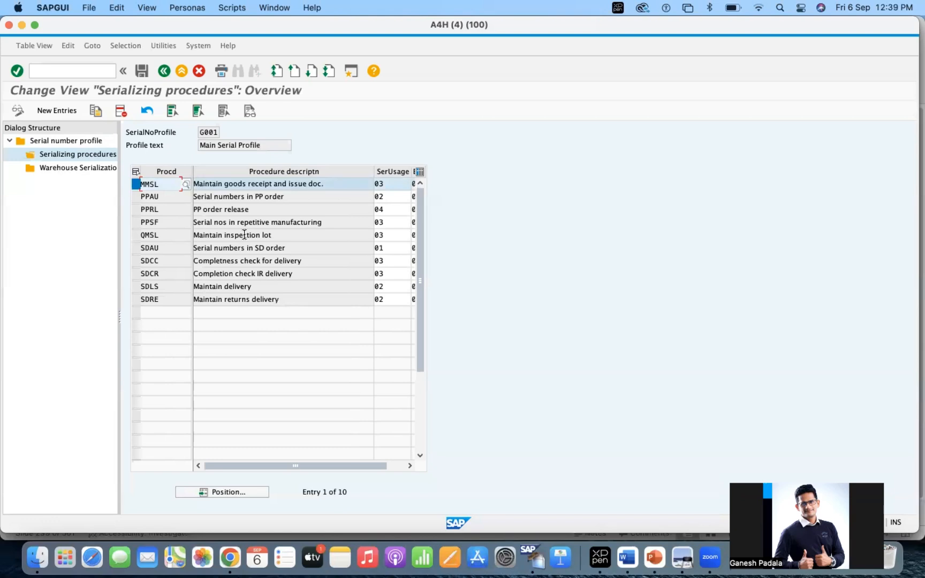
{"action": "left_click_drag", "start_coordinate": [191, 171], "coordinate": [175, 171]}
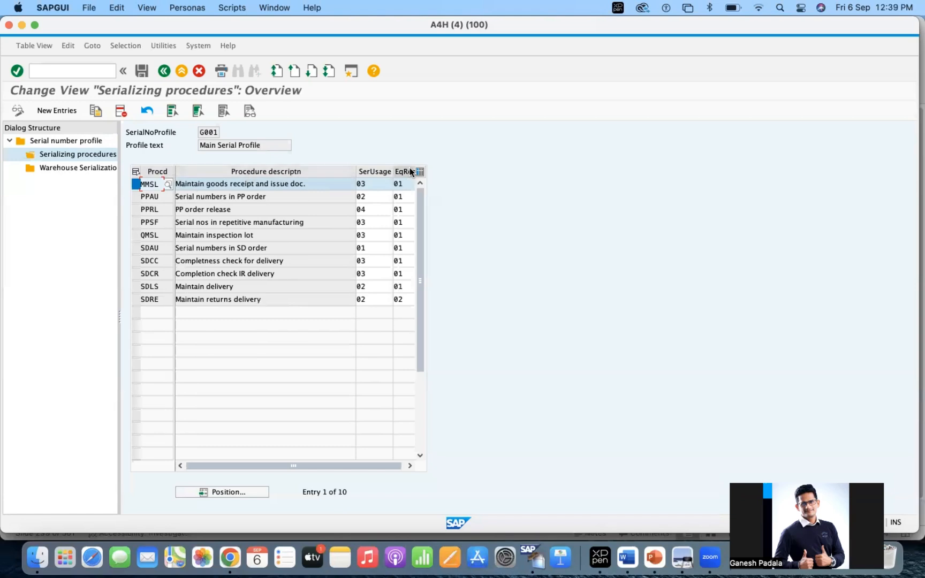
{"action": "left_click", "coordinate": [405, 185]}
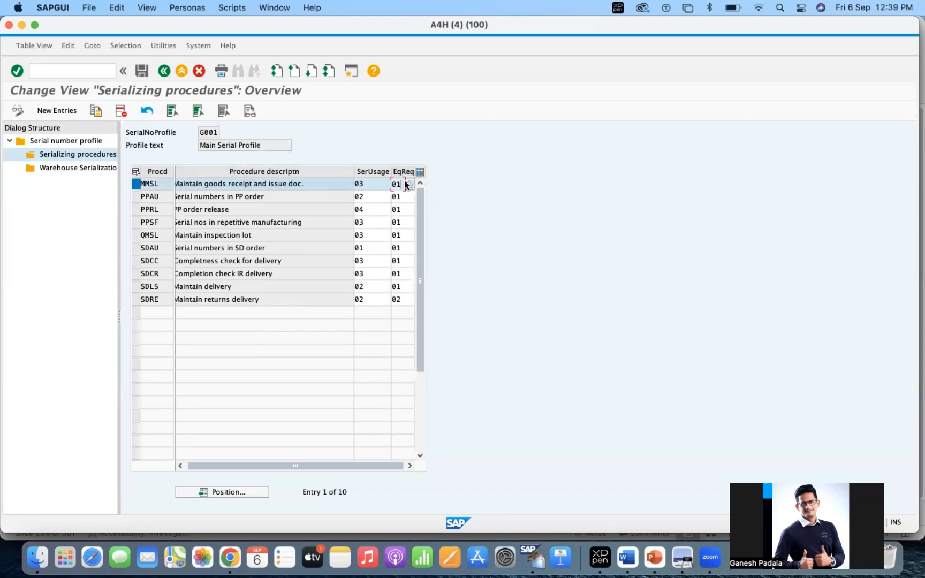
{"action": "left_click", "coordinate": [409, 184]}
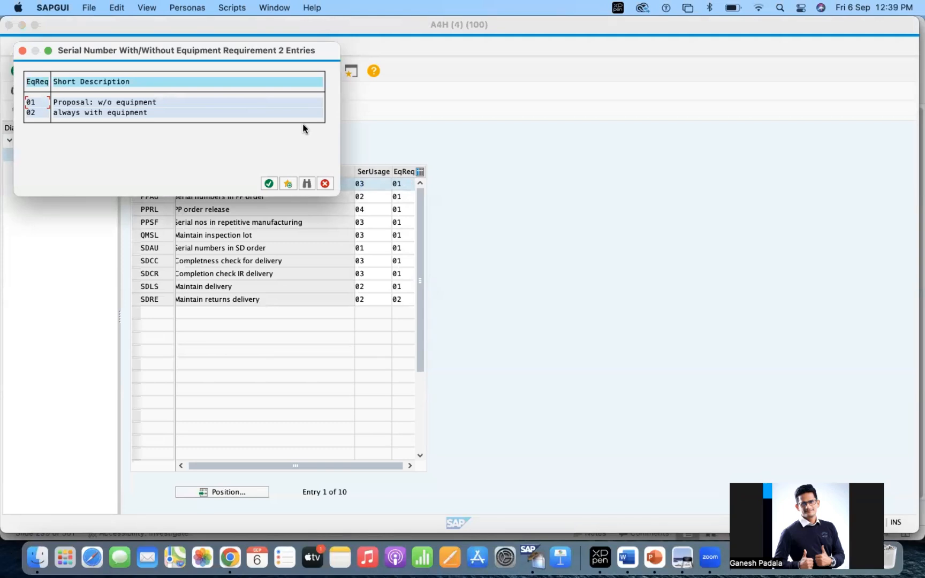
{"action": "double_click", "coordinate": [87, 102]}
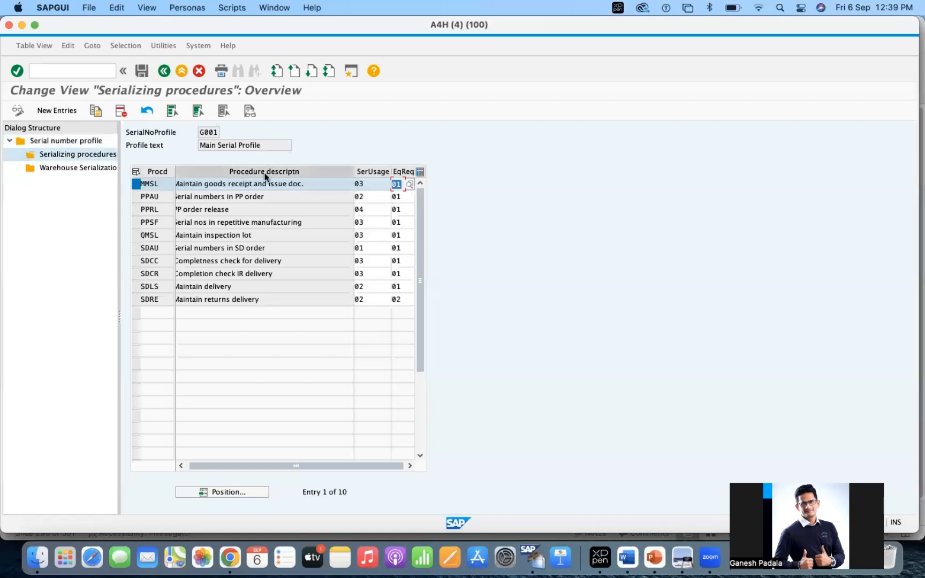
Narrow the procedure description column and set the serial number usage of MMSL to 03 (Obligatory).
{"action": "left_click", "coordinate": [182, 466]}
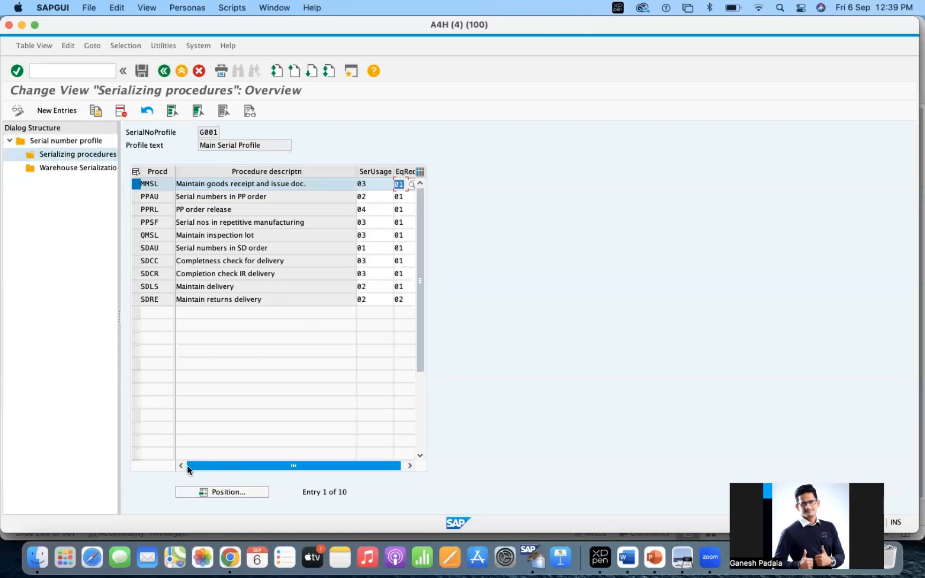
{"action": "left_click_drag", "start_coordinate": [356, 172], "coordinate": [337, 174]}
{"action": "left_click", "coordinate": [365, 183]}
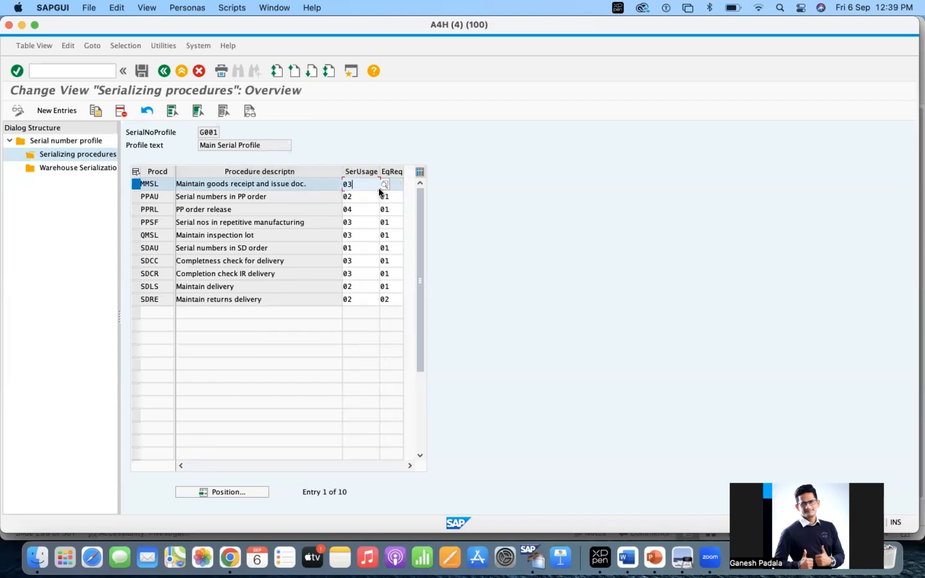
{"action": "left_click", "coordinate": [385, 185]}
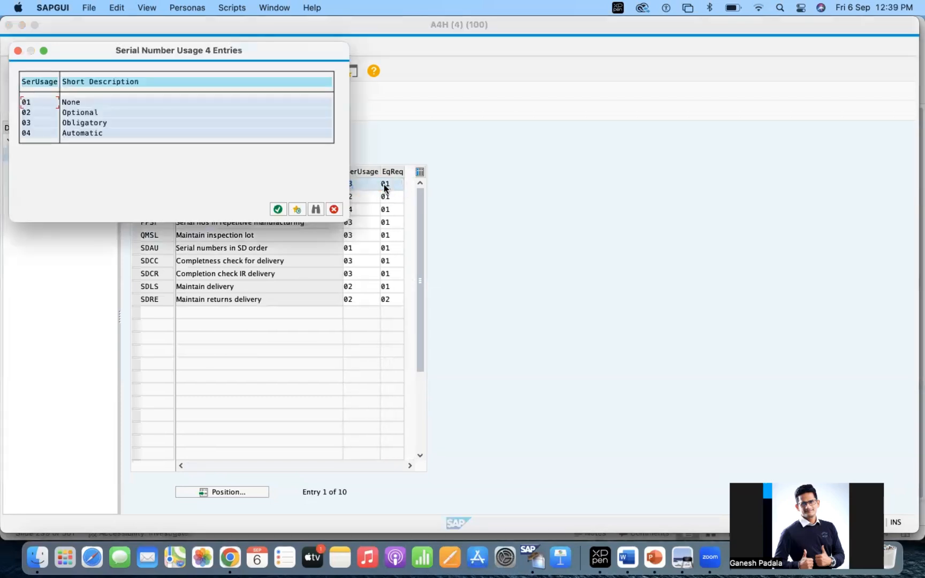
{"action": "double_click", "coordinate": [86, 123]}
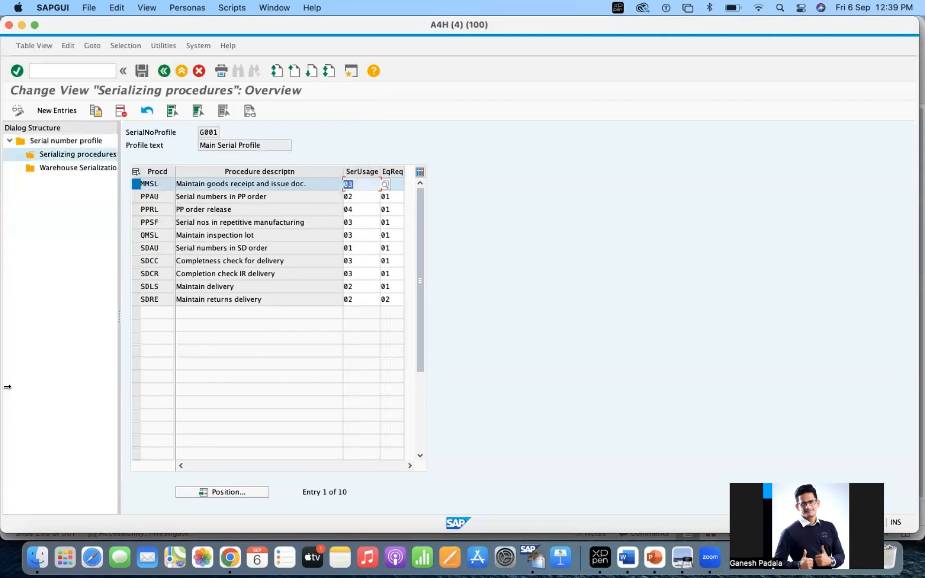
Check the warehouse serialization settings of profile G001, return to its serializing procedures and widen the dialog structure.
{"action": "left_click", "coordinate": [137, 186]}
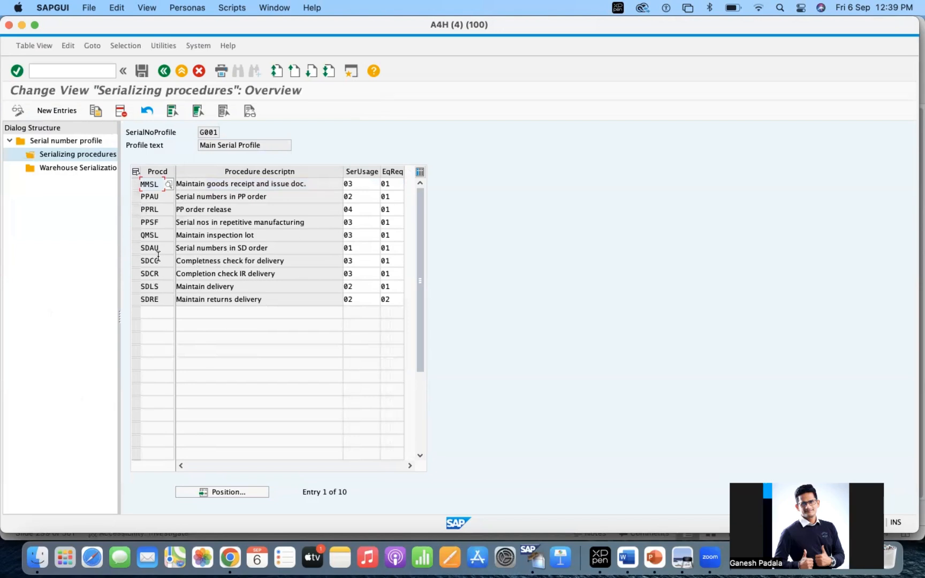
{"action": "left_click", "coordinate": [92, 165]}
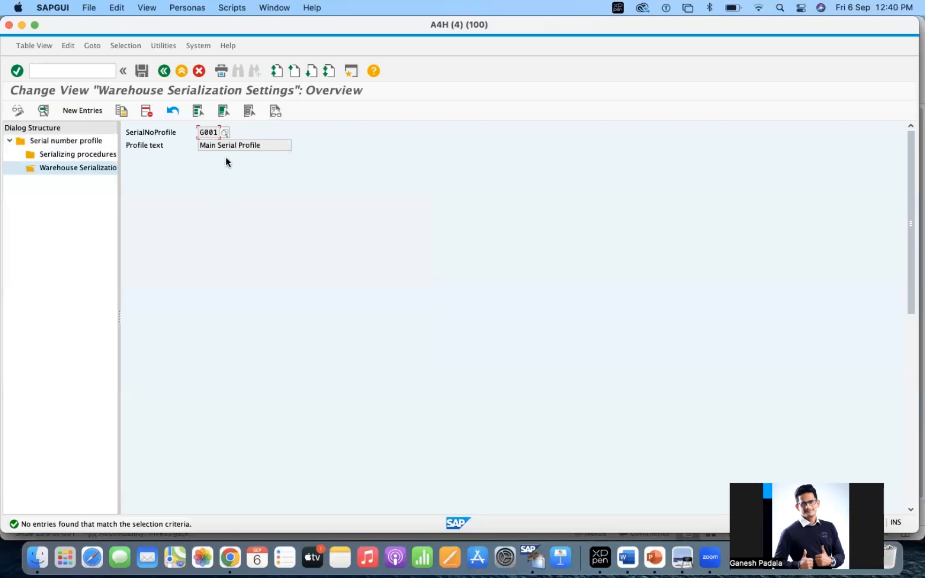
{"action": "double_click", "coordinate": [100, 156]}
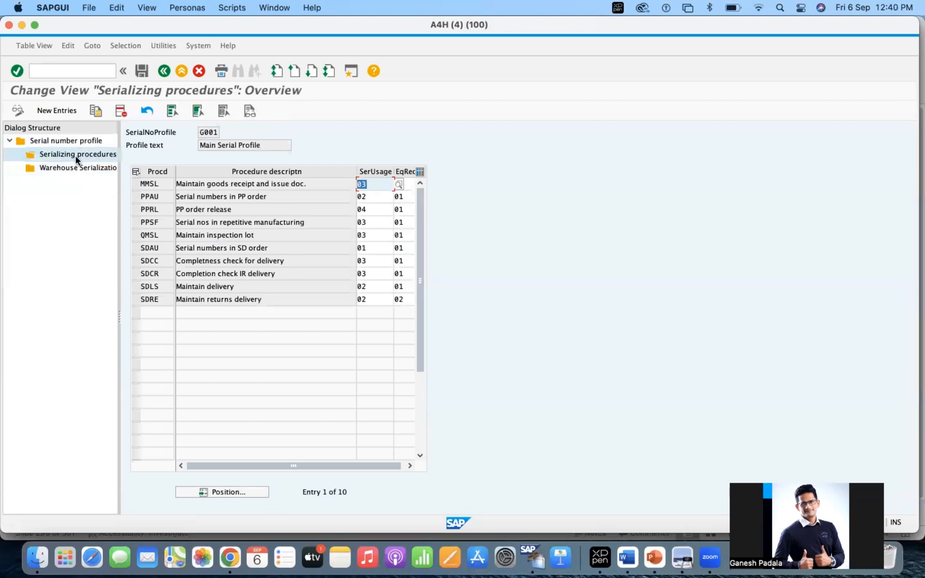
{"action": "left_click_drag", "start_coordinate": [119, 141], "coordinate": [144, 137]}
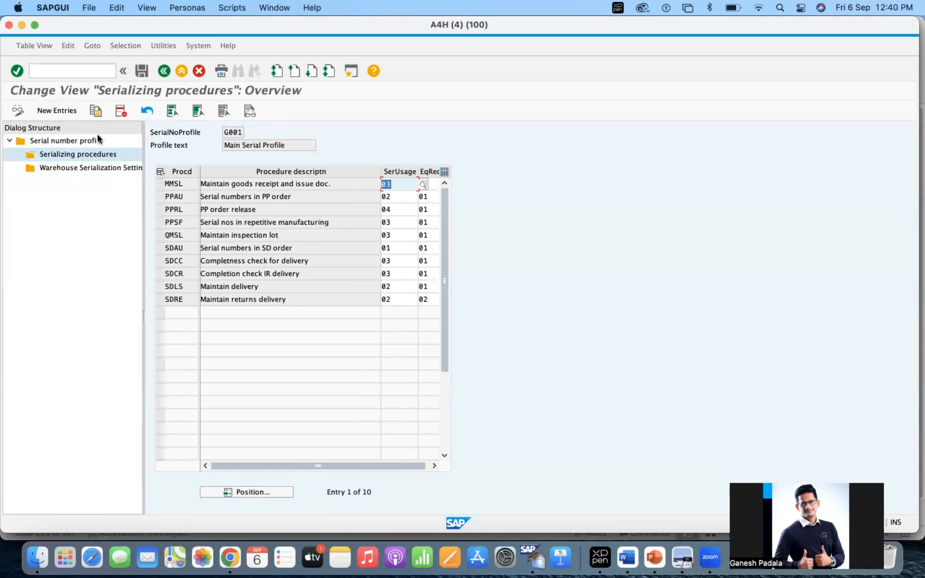
Save the serializing procedures of profile G001 and go back to the IMG structure.
{"action": "left_click", "coordinate": [137, 71]}
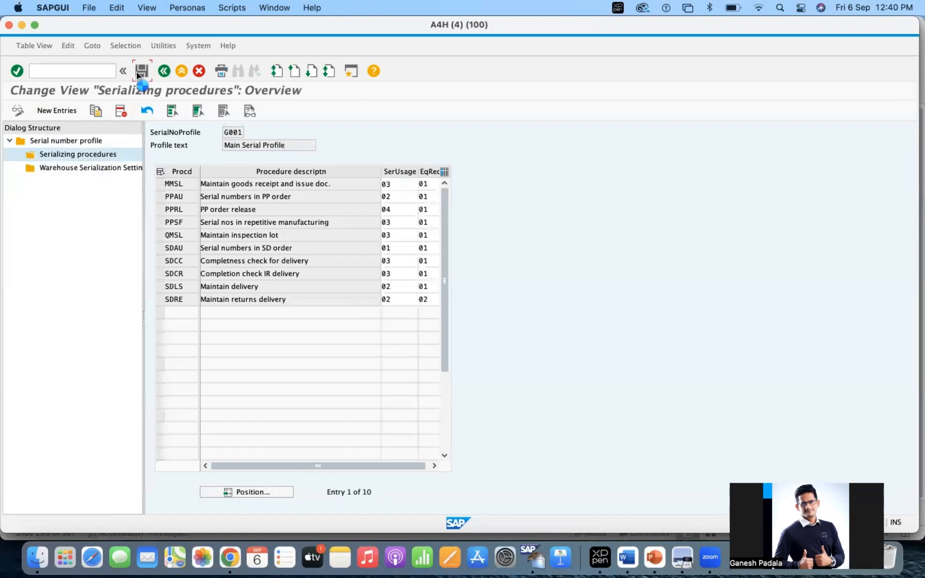
{"action": "left_click", "coordinate": [190, 146]}
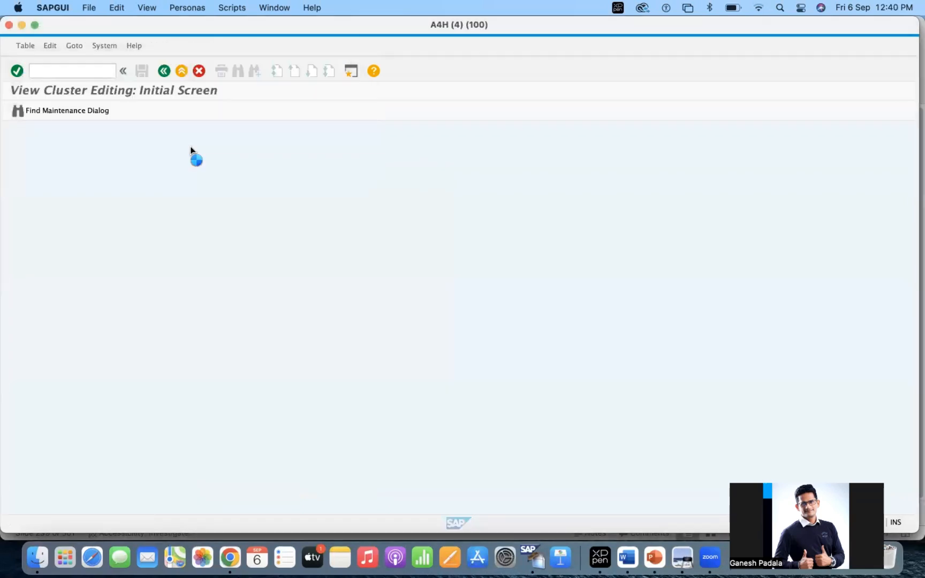
{"action": "left_click", "coordinate": [163, 71]}
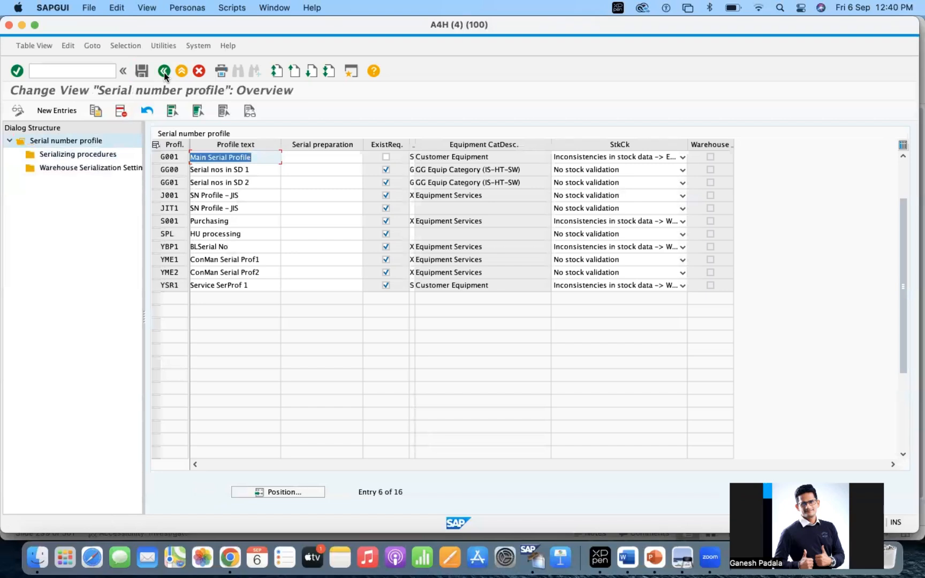
{"action": "left_click", "coordinate": [163, 71]}
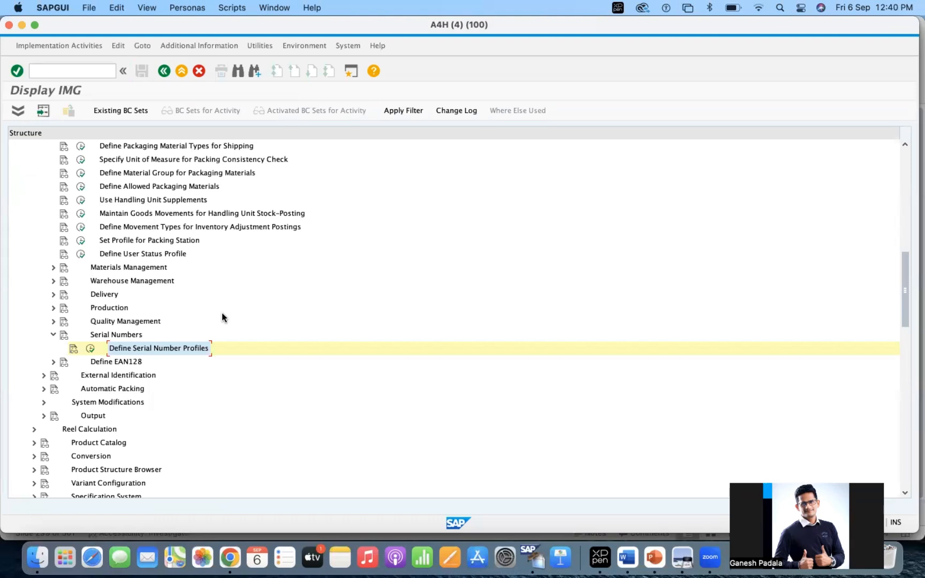
{"action": "scroll", "coordinate": [222, 314], "scroll_direction": "down", "scroll_amount": 5}
{"action": "scroll", "coordinate": [221, 314], "scroll_direction": "up", "scroll_amount": 15}
{"action": "scroll", "coordinate": [222, 316], "scroll_direction": "down", "scroll_amount": 1}
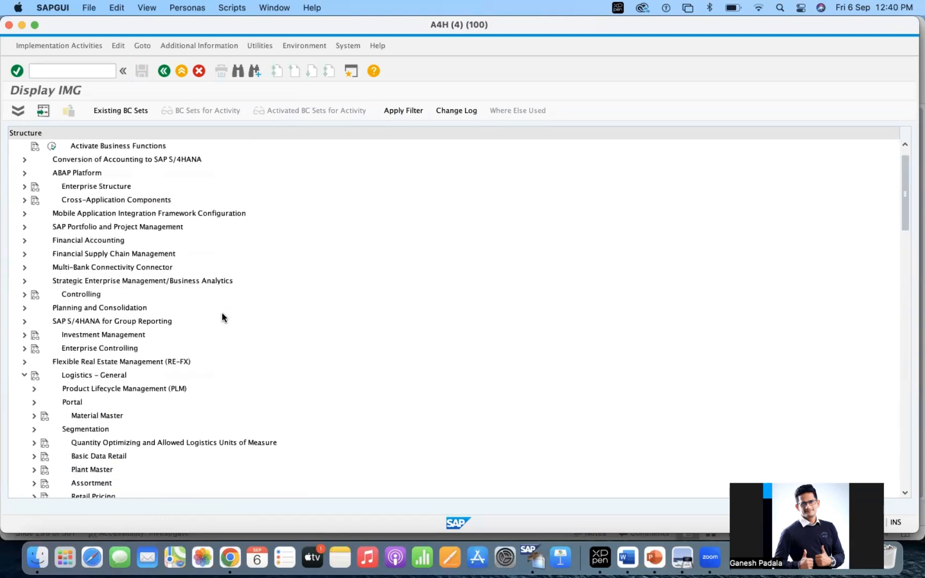
{"action": "left_click", "coordinate": [80, 71]}
{"action": "type", "text": "/omm02"}
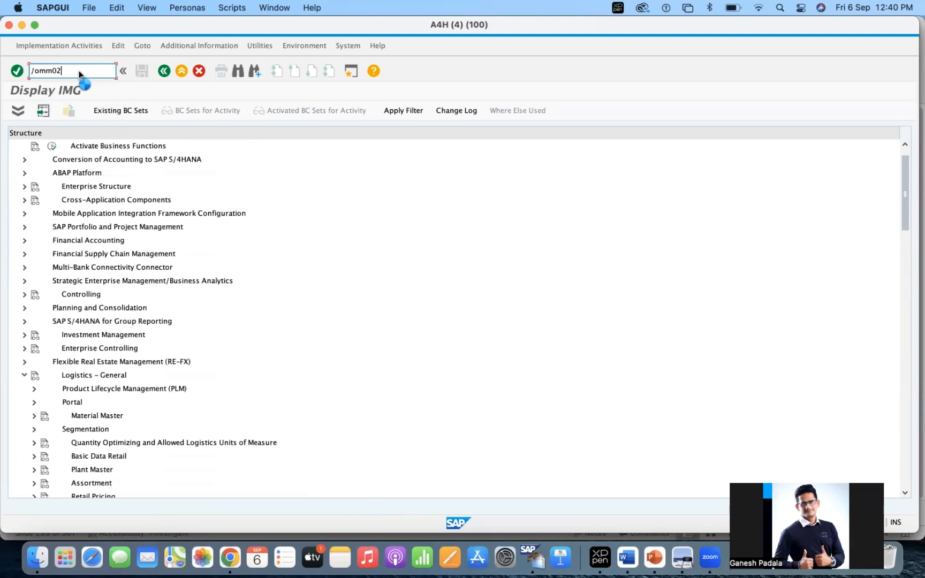
{"action": "key", "text": "Return"}
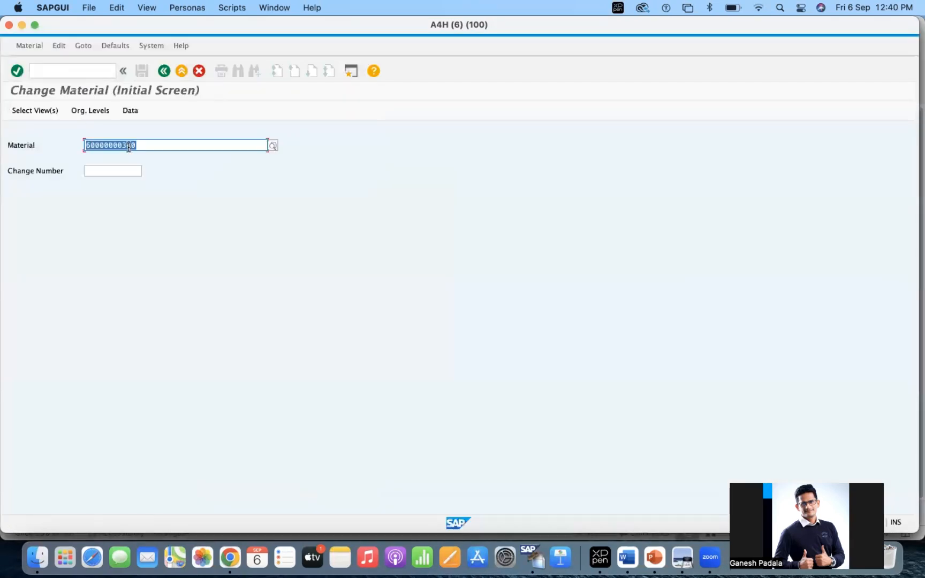
{"action": "key", "text": "Return"}
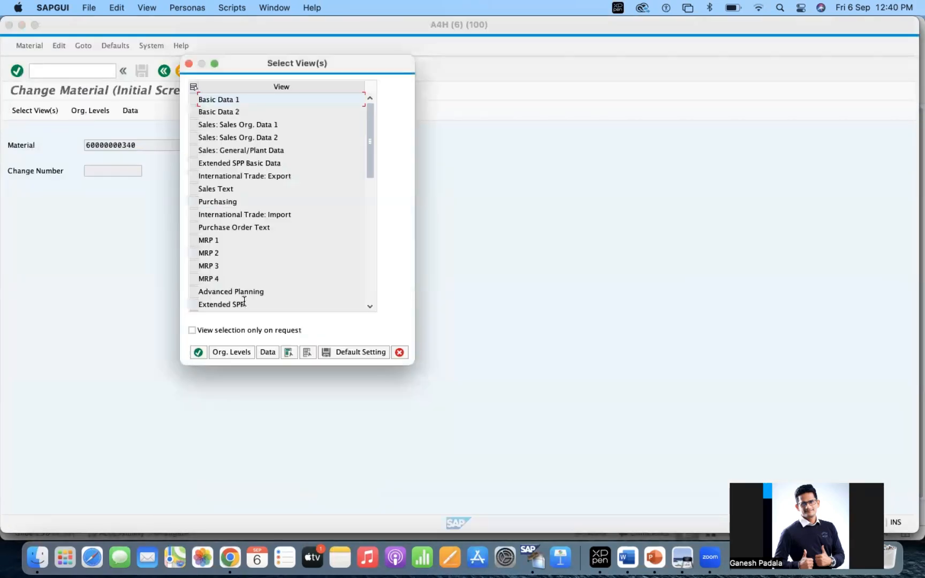
Try to choose the General Plant Data / Storage 2 view and proceed to the organizational levels.
{"action": "scroll", "coordinate": [278, 293], "scroll_direction": "down", "scroll_amount": 1}
{"action": "scroll", "coordinate": [279, 294], "scroll_direction": "up", "scroll_amount": 1}
{"action": "scroll", "coordinate": [267, 229], "scroll_direction": "down", "scroll_amount": 1}
{"action": "scroll", "coordinate": [266, 229], "scroll_direction": "up", "scroll_amount": 1}
{"action": "scroll", "coordinate": [266, 232], "scroll_direction": "down", "scroll_amount": 1}
{"action": "scroll", "coordinate": [262, 288], "scroll_direction": "up", "scroll_amount": 1}
{"action": "scroll", "coordinate": [273, 289], "scroll_direction": "down", "scroll_amount": 1}
{"action": "scroll", "coordinate": [273, 287], "scroll_direction": "up", "scroll_amount": 1}
{"action": "left_click", "coordinate": [370, 306]}
{"action": "left_click", "coordinate": [370, 306]}
{"action": "left_click", "coordinate": [370, 307]}
{"action": "left_click", "coordinate": [370, 307]}
{"action": "left_click", "coordinate": [370, 306]}
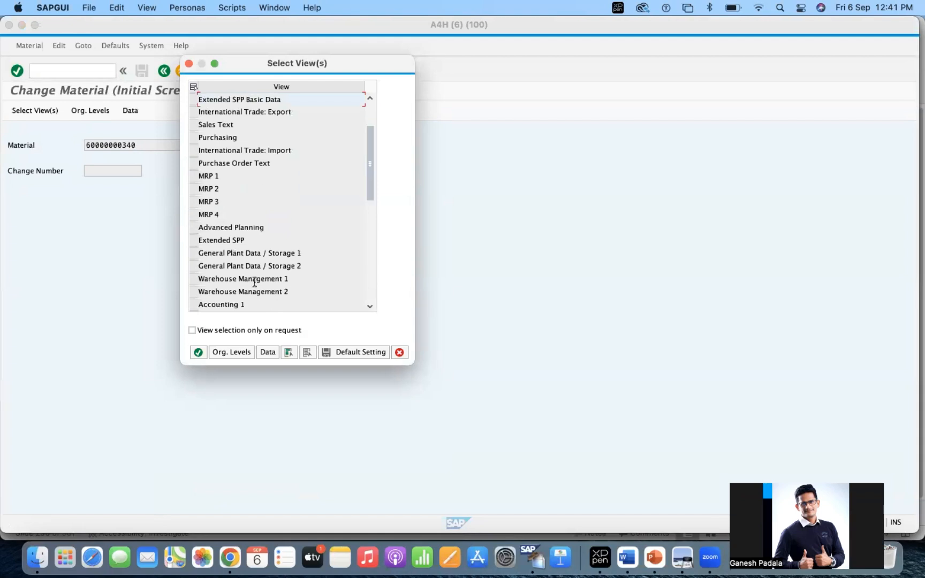
{"action": "left_click", "coordinate": [199, 265]}
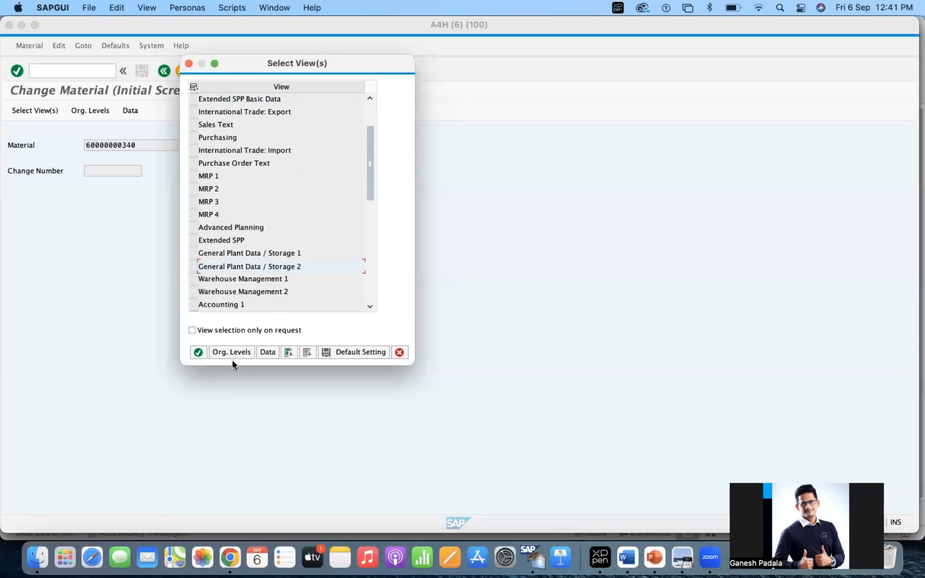
{"action": "left_click", "coordinate": [221, 351]}
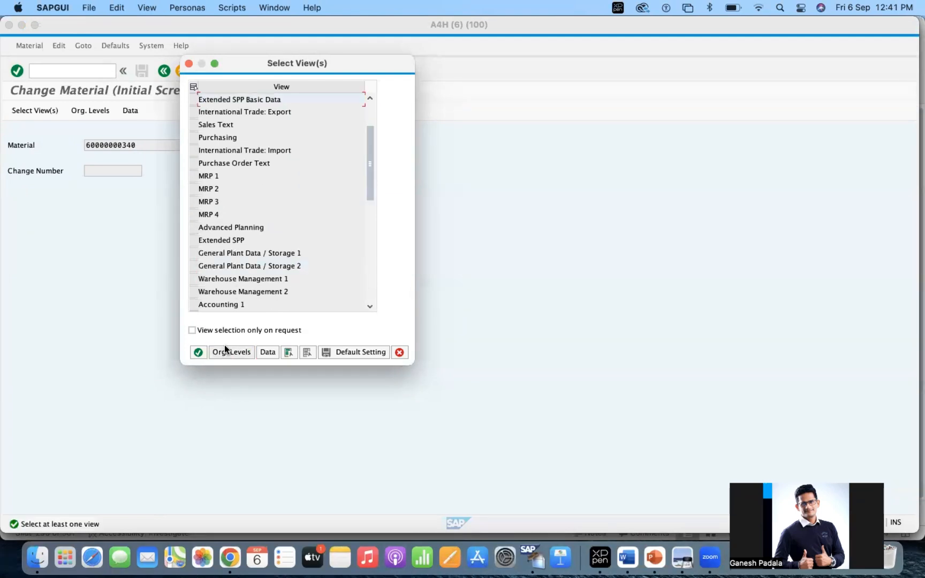
Select the General Plant Data / Storage 2 view and open it for plant 1710.
{"action": "left_click", "coordinate": [370, 277]}
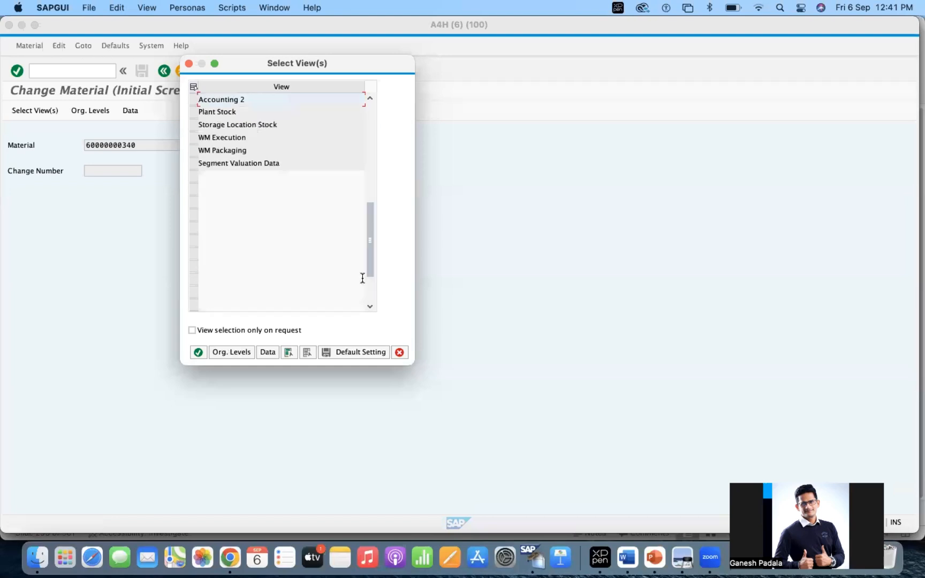
{"action": "scroll", "coordinate": [297, 214], "scroll_direction": "down", "scroll_amount": 1}
{"action": "scroll", "coordinate": [297, 214], "scroll_direction": "up", "scroll_amount": 1}
{"action": "scroll", "coordinate": [297, 216], "scroll_direction": "up", "scroll_amount": 6}
{"action": "scroll", "coordinate": [295, 212], "scroll_direction": "down", "scroll_amount": 1}
{"action": "left_click", "coordinate": [192, 112]}
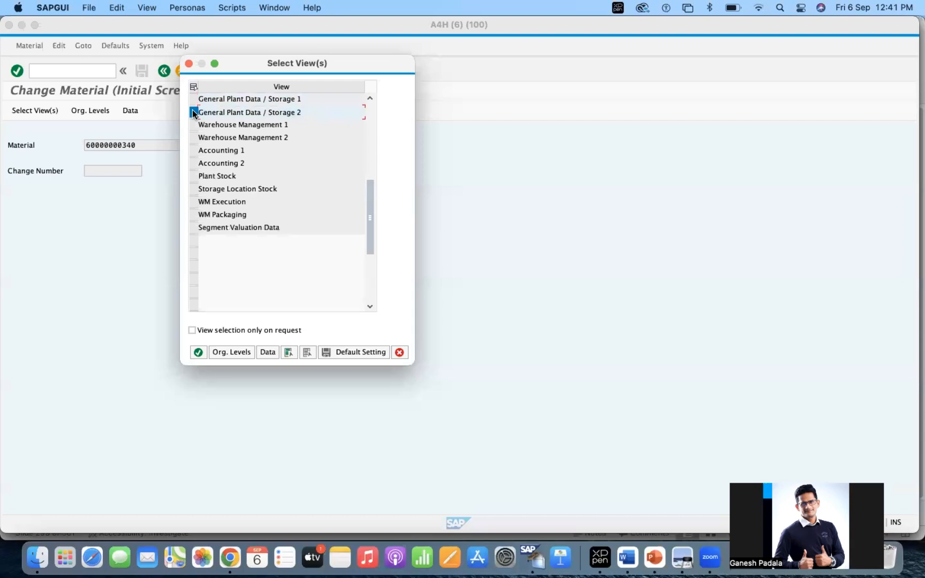
{"action": "left_click", "coordinate": [225, 352]}
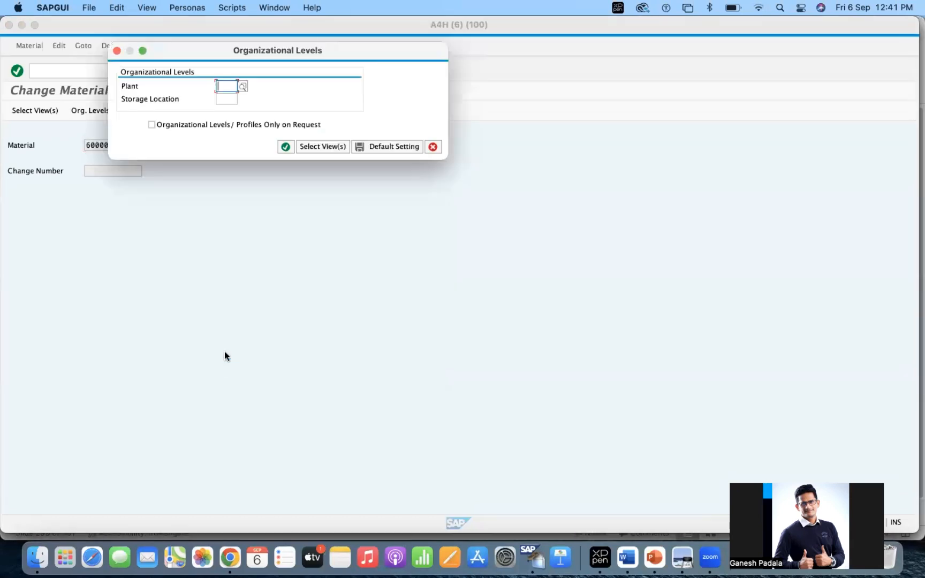
{"action": "type", "text": "1710"}
{"action": "key", "text": "Return"}
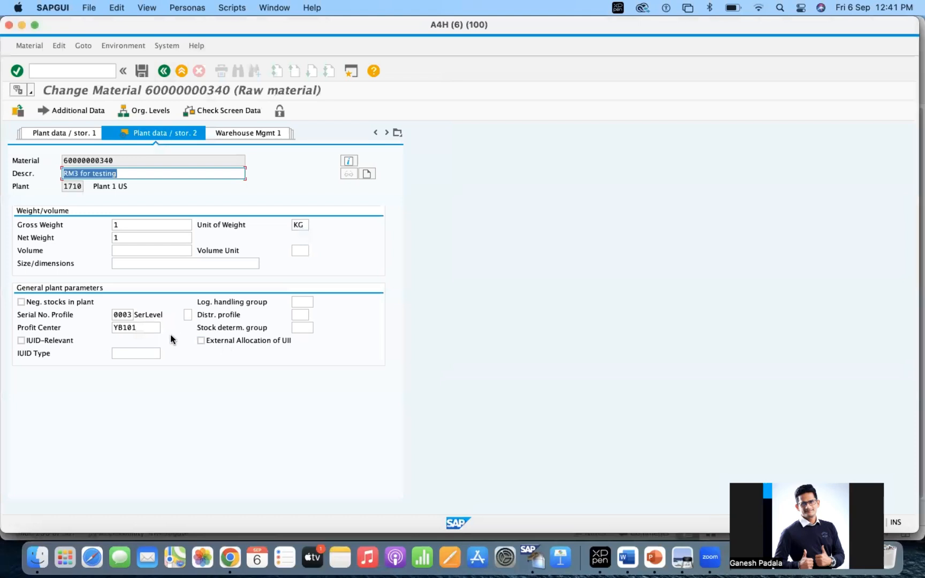
Assign serial number profile G001 (Main Serial Profile) to the material and start saving it.
{"action": "left_click", "coordinate": [131, 315]}
{"action": "left_click", "coordinate": [138, 314]}
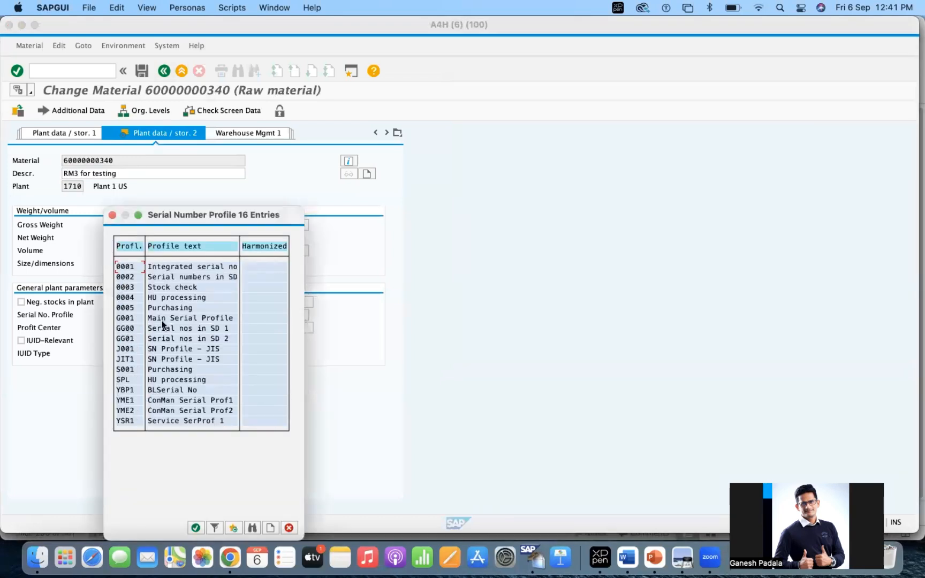
{"action": "double_click", "coordinate": [180, 319]}
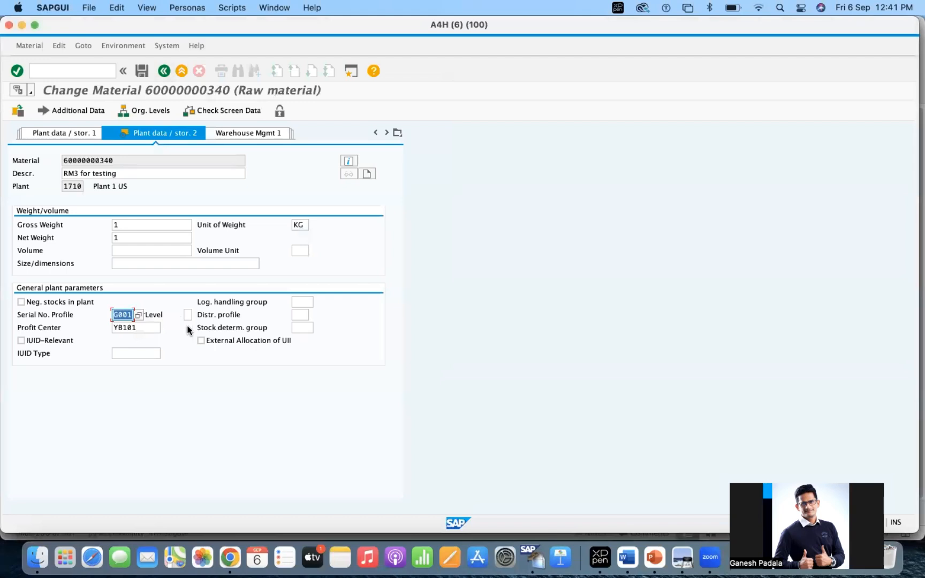
{"action": "left_click", "coordinate": [142, 71]}
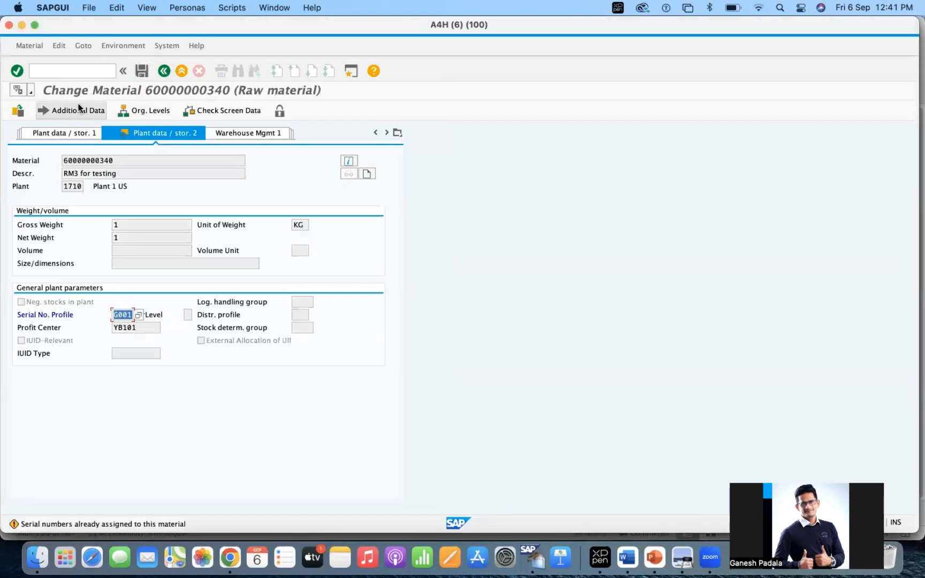
{"action": "left_click", "coordinate": [70, 71]}
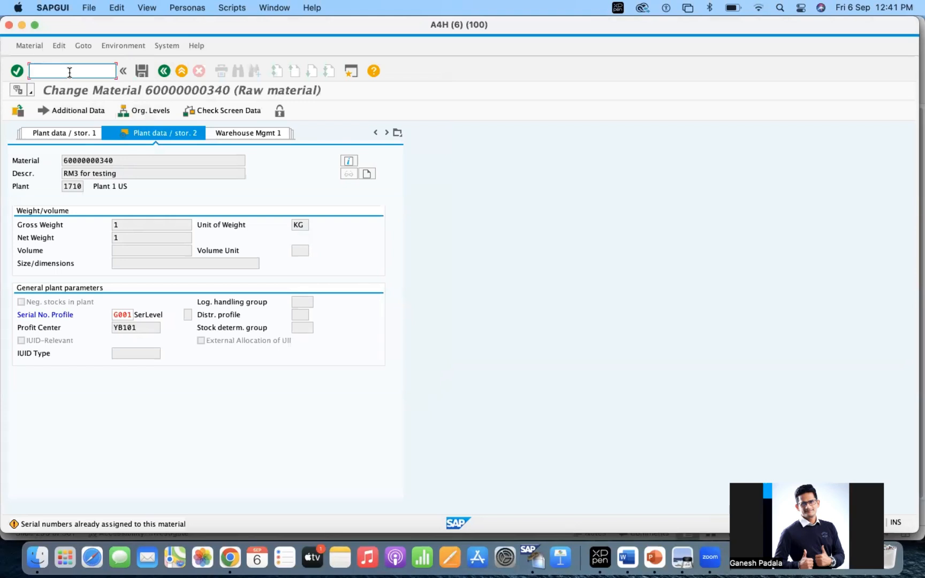
{"action": "type", "text": "/"}
{"action": "key", "text": "BackSpace"}
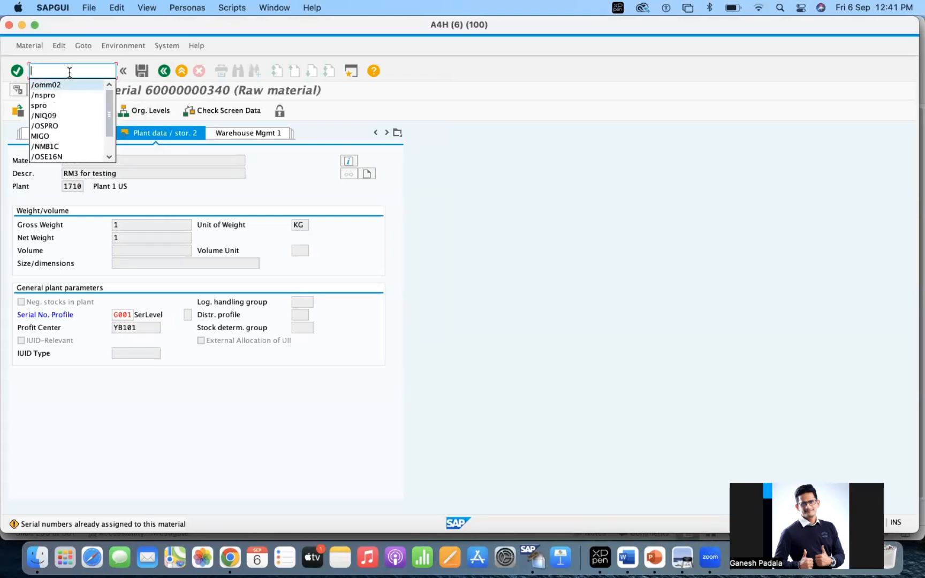
{"action": "key", "text": "Escape"}
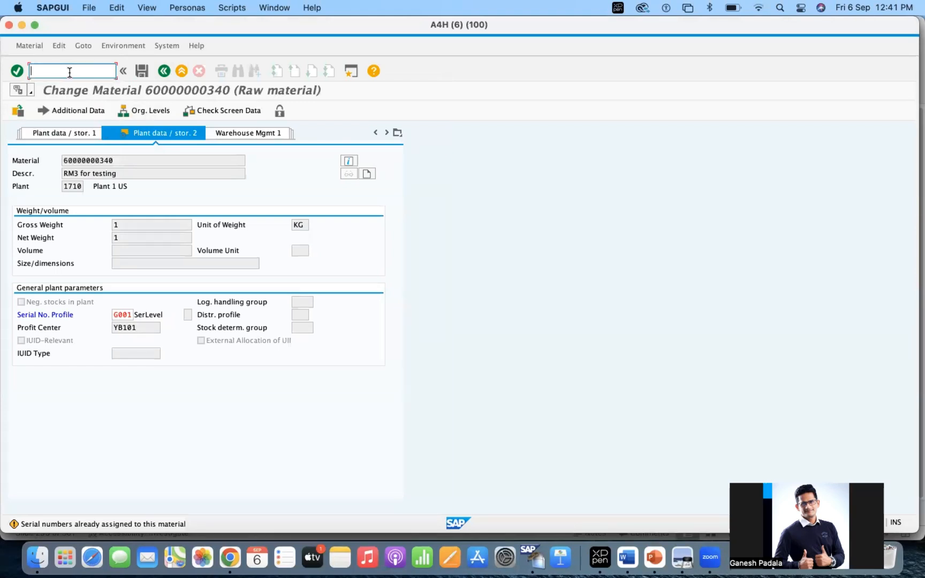
Confirm the serial profile change to save the material, and copy its material number.
{"action": "left_click", "coordinate": [126, 315]}
{"action": "key", "text": "Return"}
{"action": "key", "text": "Return"}
{"action": "key", "text": "super+c"}
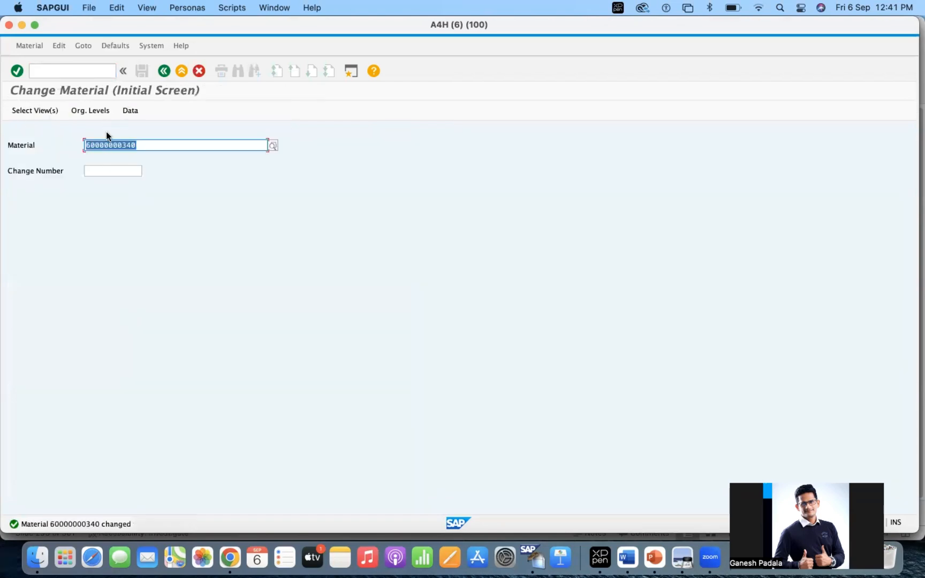
{"action": "key", "text": "Return"}
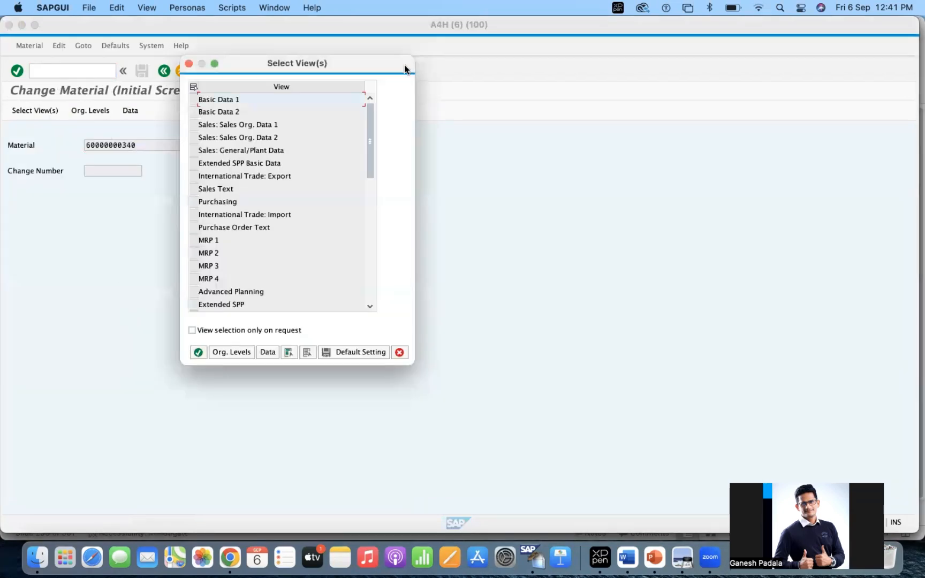
{"action": "left_click", "coordinate": [189, 64]}
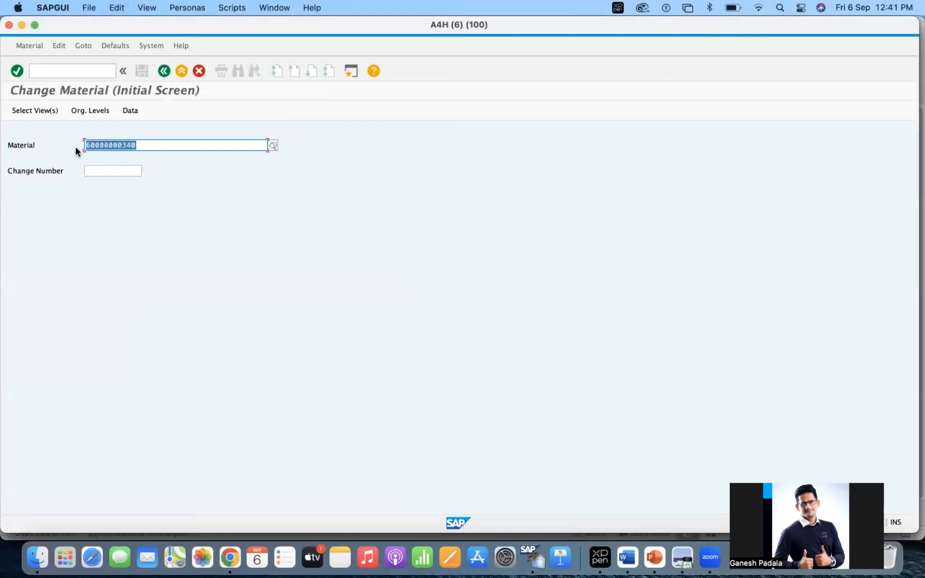
Leave the material change for transaction SE16N and load table MARC in the general table display.
{"action": "left_click", "coordinate": [63, 73]}
{"action": "type", "text": "/"}
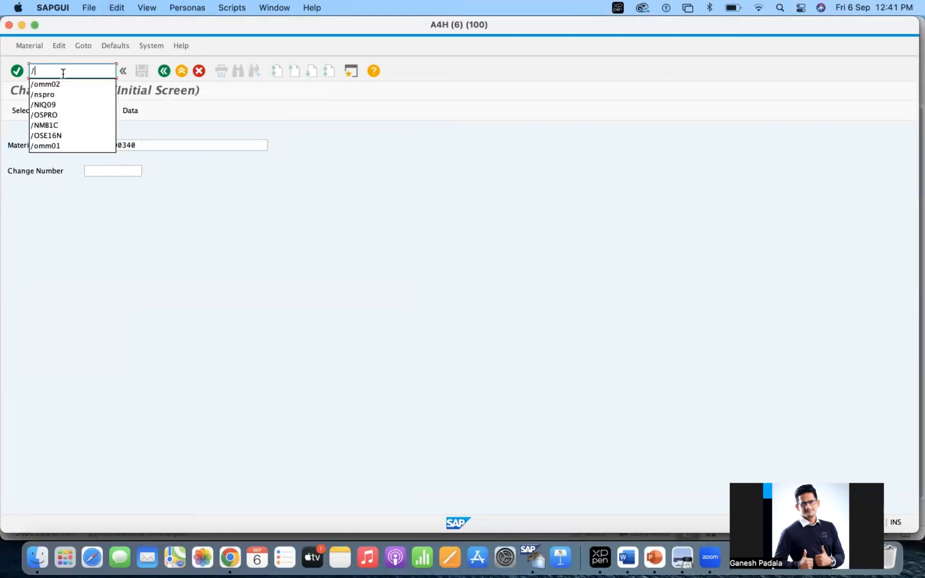
{"action": "type", "text": "nse16n"}
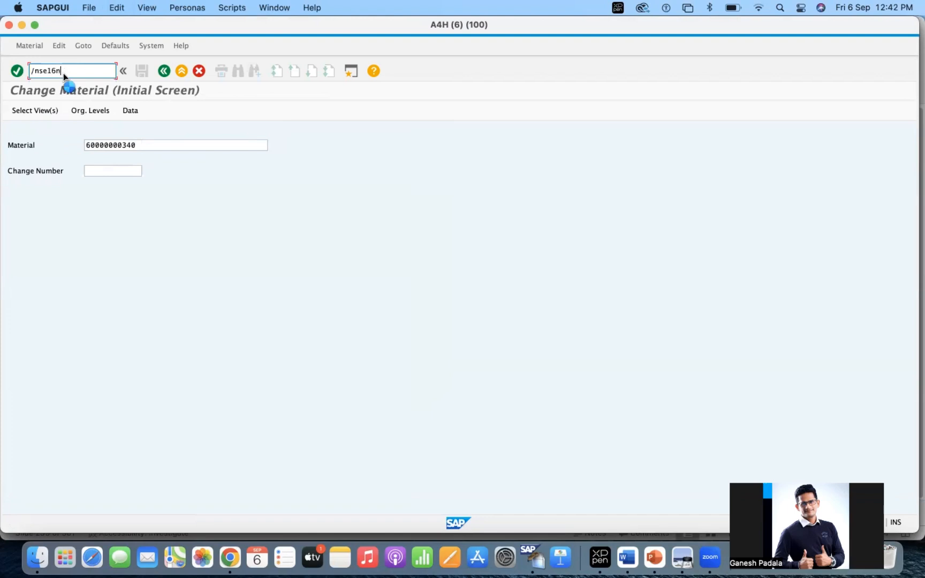
{"action": "key", "text": "Return"}
{"action": "type", "text": "m"}
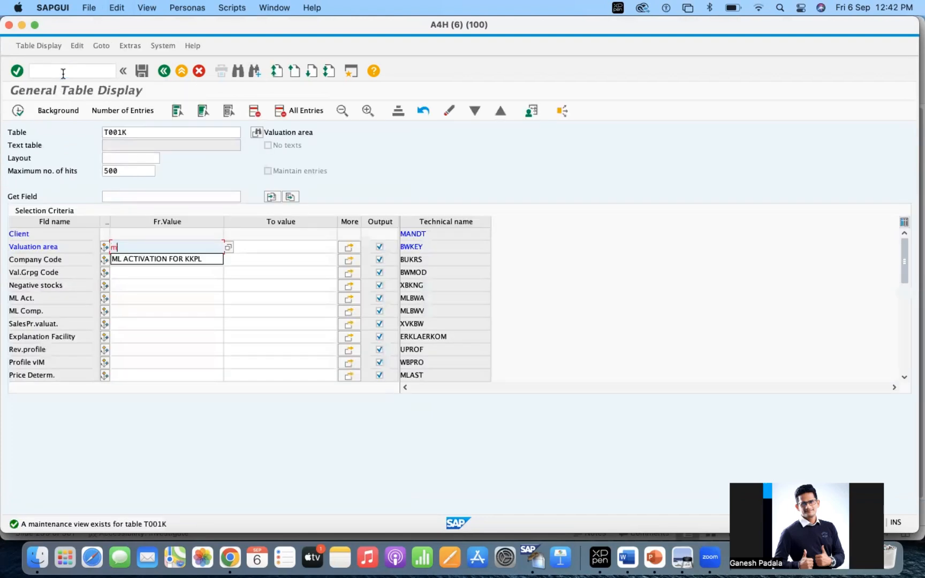
{"action": "left_click", "coordinate": [130, 129]}
{"action": "double_click", "coordinate": [129, 132]}
{"action": "type", "text": "marc"}
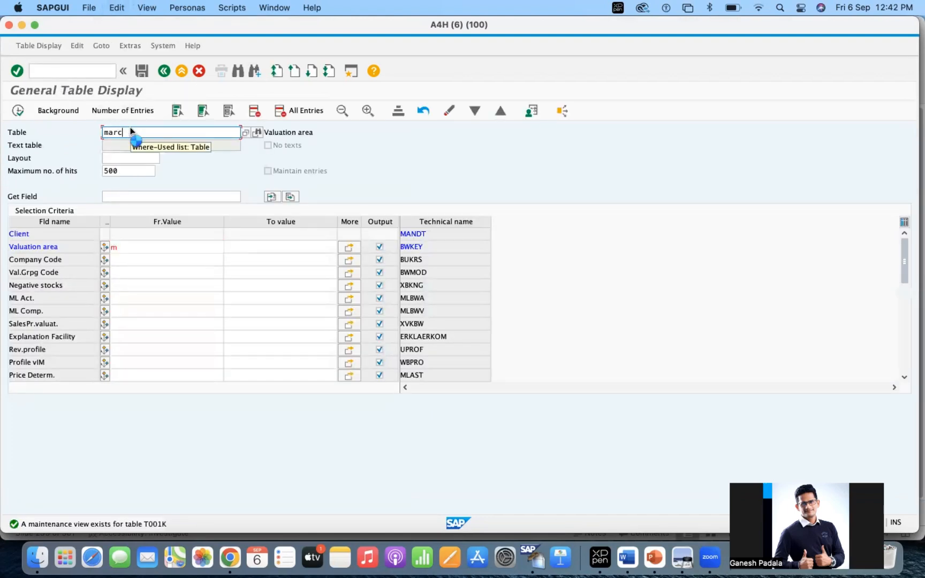
{"action": "key", "text": "Return"}
{"action": "key", "text": "super+v"}
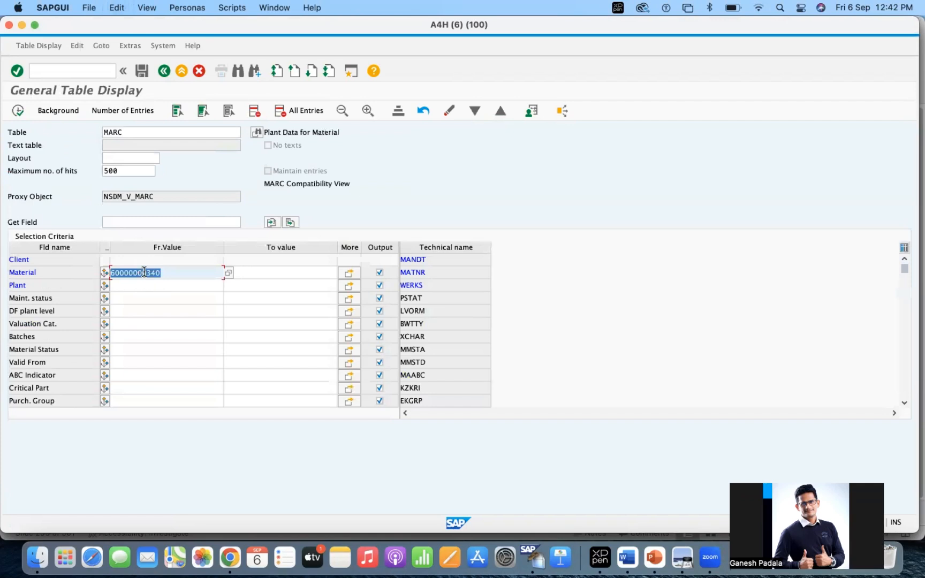
{"action": "key", "text": "Down"}
{"action": "type", "text": "17"}
{"action": "key", "text": "Down"}
{"action": "key", "text": "Return"}
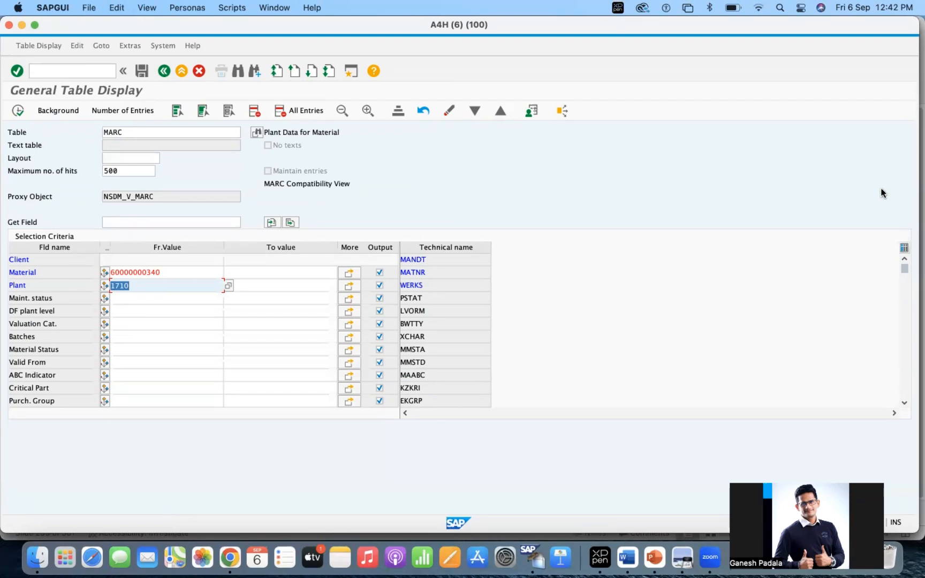
{"action": "left_click", "coordinate": [914, 185]}
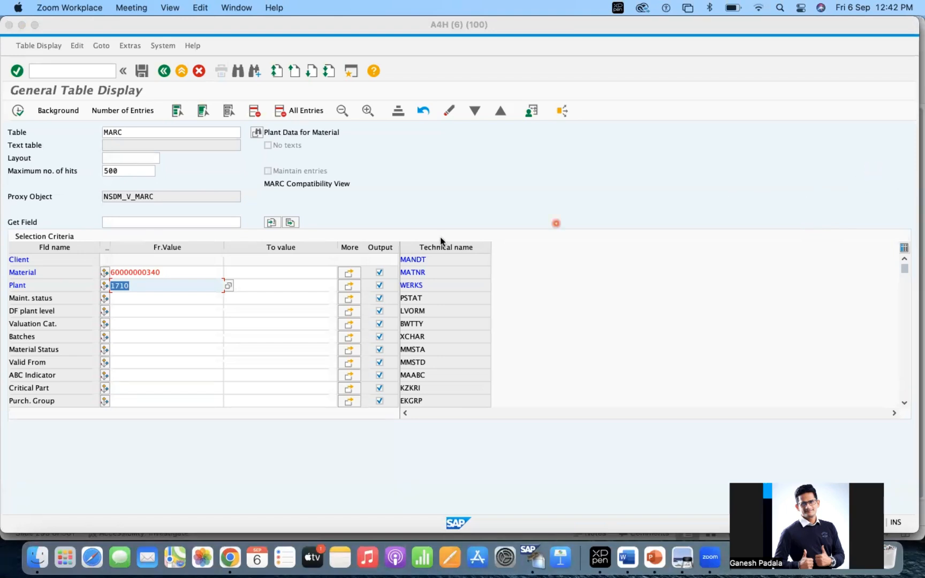
Run the MARC selection, open the found entry's details, and find field SERNP to check the serial number profile.
{"action": "left_click", "coordinate": [17, 111]}
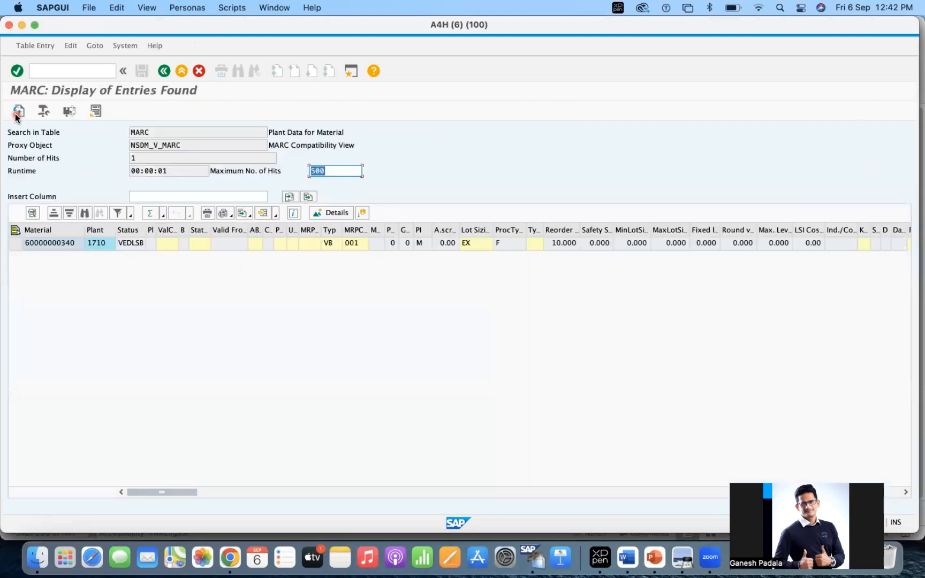
{"action": "left_click", "coordinate": [132, 248]}
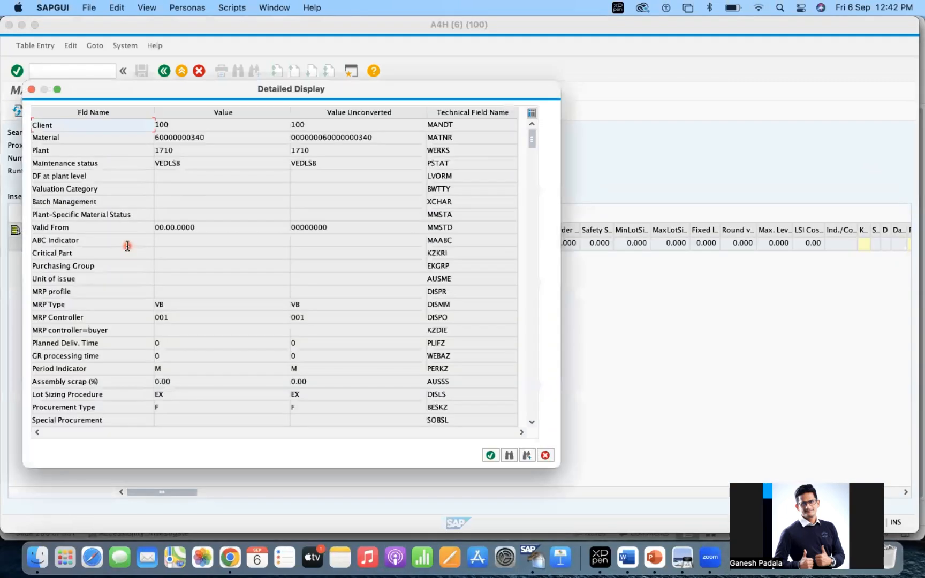
{"action": "left_click", "coordinate": [201, 263]}
{"action": "left_click", "coordinate": [510, 455]}
{"action": "type", "text": "sernp"}
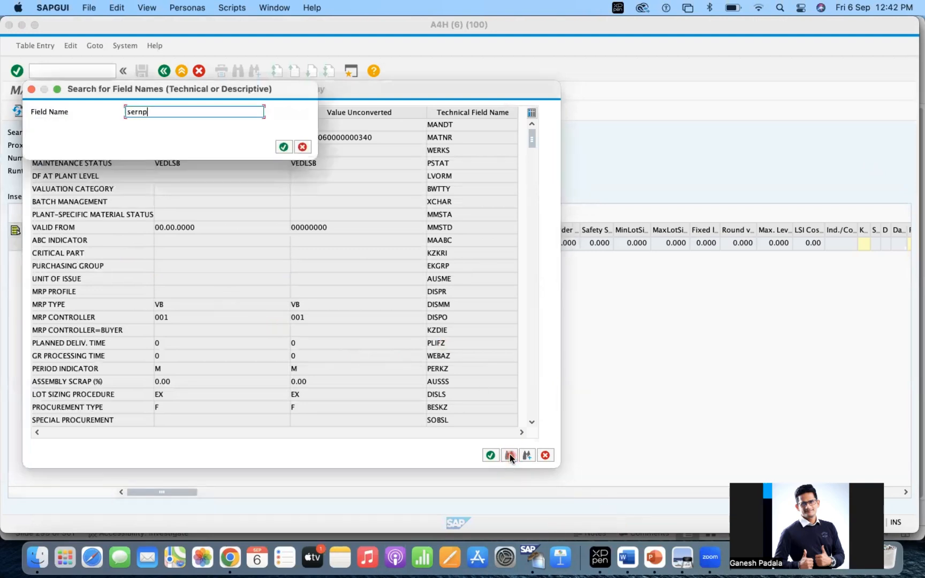
{"action": "key", "text": "Return"}
{"action": "left_click", "coordinate": [187, 124]}
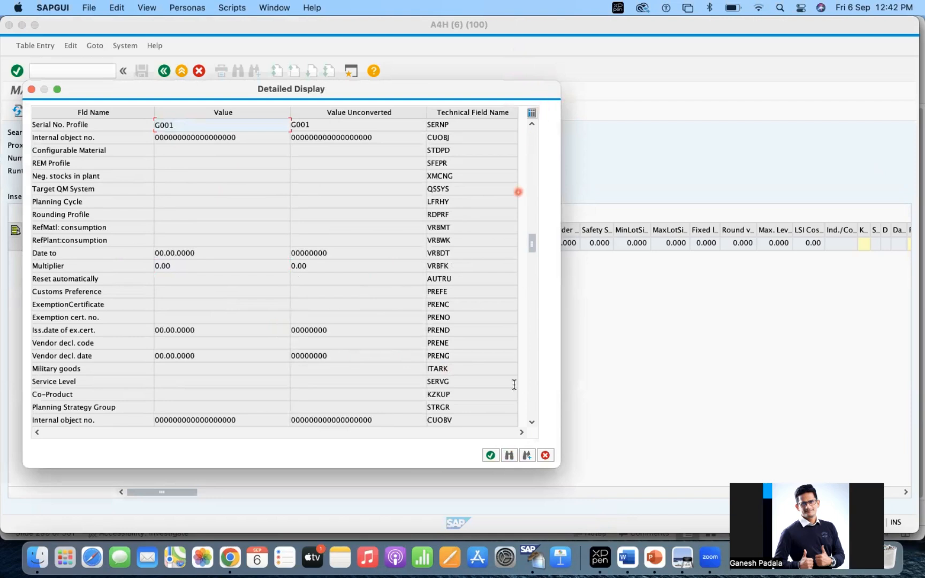
{"action": "left_click", "coordinate": [545, 455]}
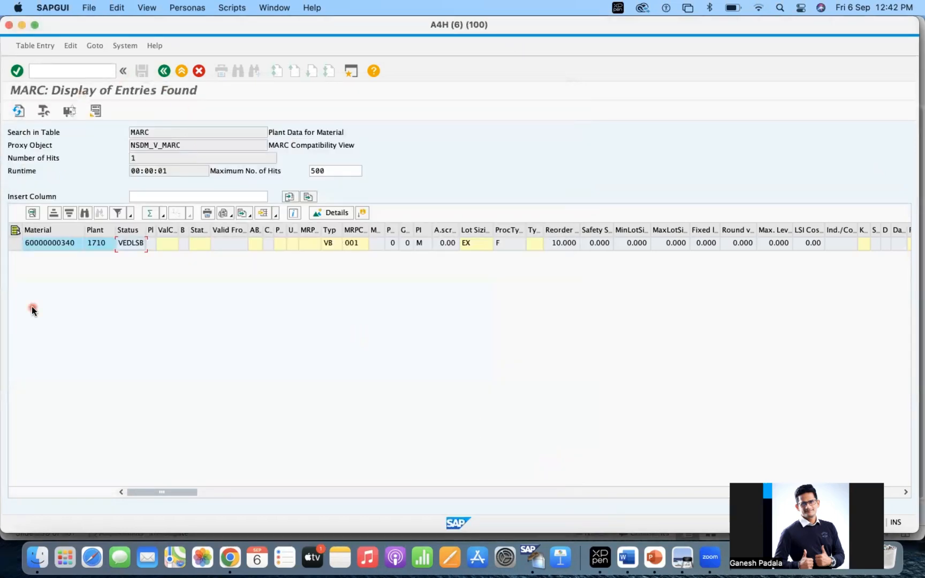
{"action": "left_click", "coordinate": [55, 243]}
{"action": "left_click", "coordinate": [61, 70]}
{"action": "type", "text": "/nm"}
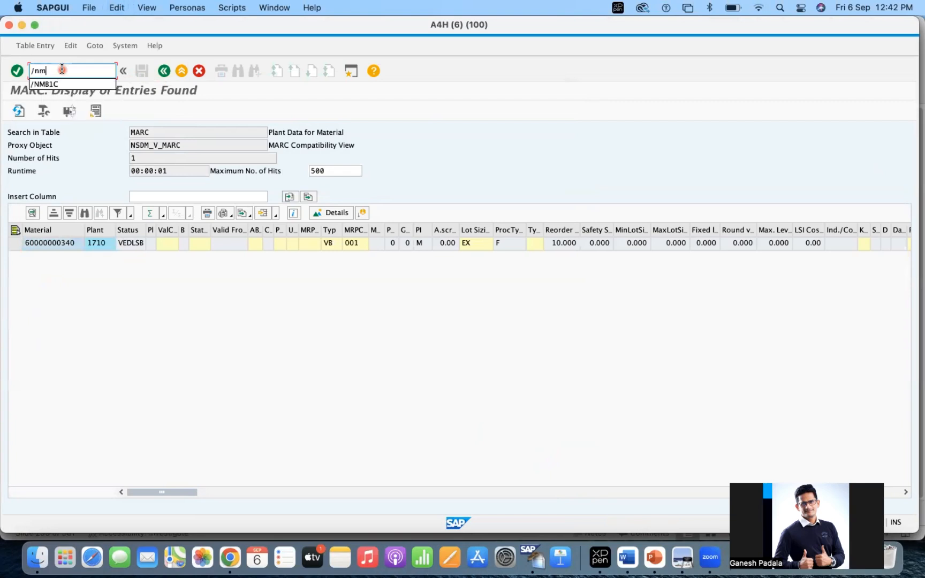
{"action": "type", "text": "igo"}
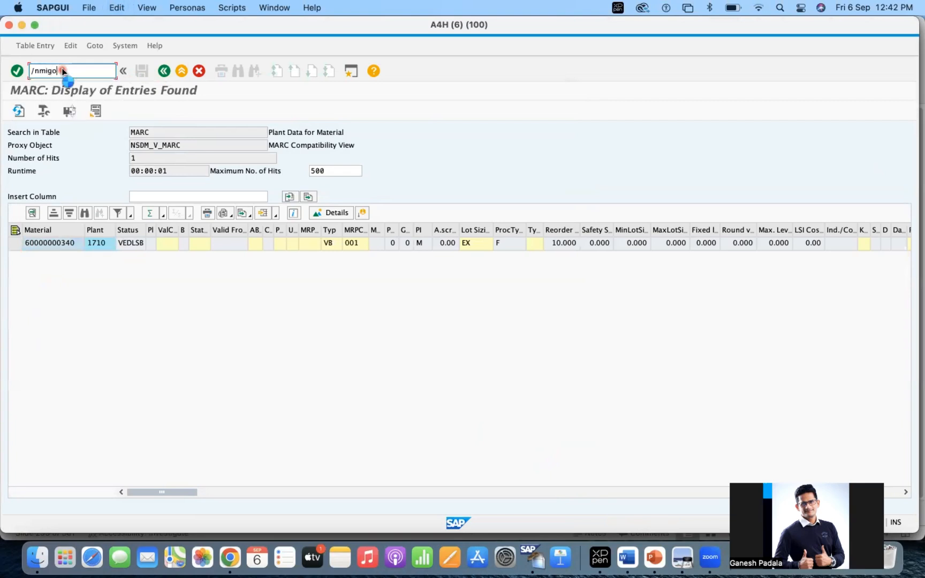
{"action": "key", "text": "Return"}
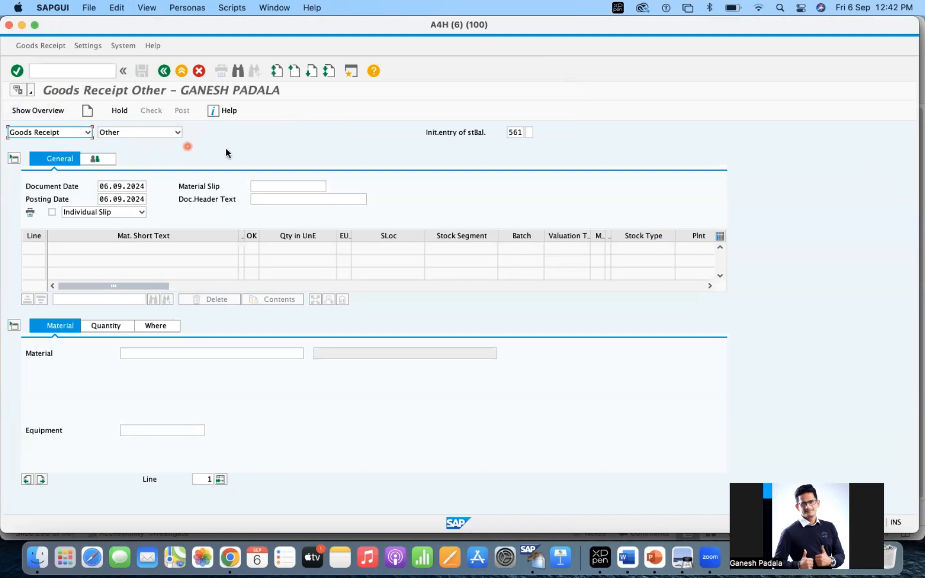
{"action": "left_click", "coordinate": [148, 353]}
{"action": "key", "text": "super+v"}
{"action": "key", "text": "Return"}
Set the item's quantity to 10 and its external amount in local currency to 8,000.00.
{"action": "left_click", "coordinate": [108, 325]}
{"action": "left_click", "coordinate": [139, 353]}
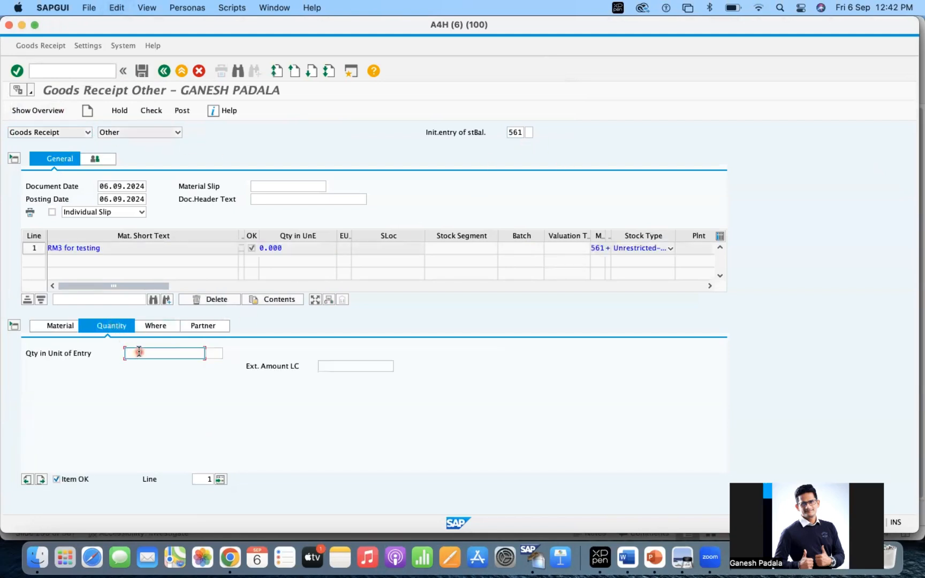
{"action": "type", "text": "10"}
{"action": "key", "text": "Return"}
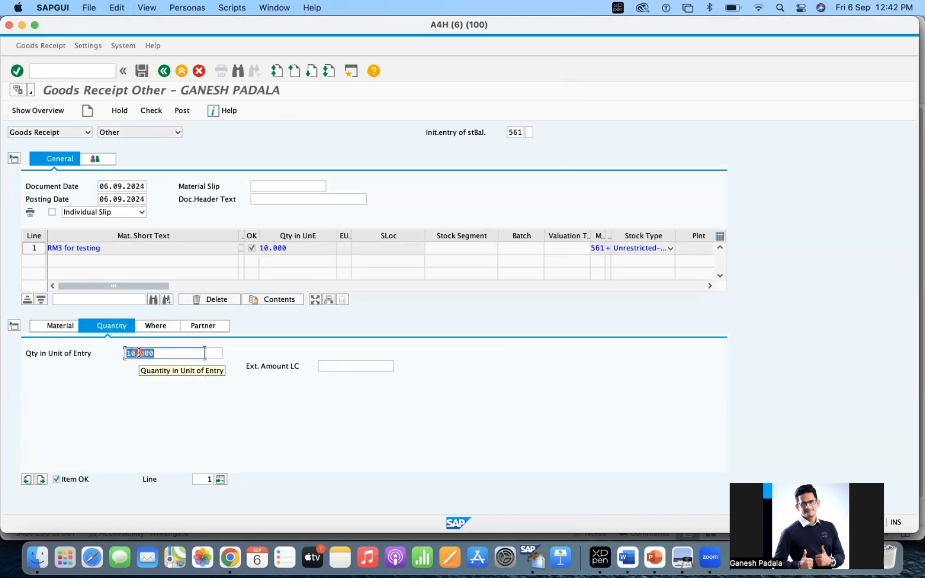
{"action": "left_click", "coordinate": [333, 369]}
{"action": "key", "text": "Down"}
{"action": "key", "text": "Return"}
{"action": "key", "text": "Return"}
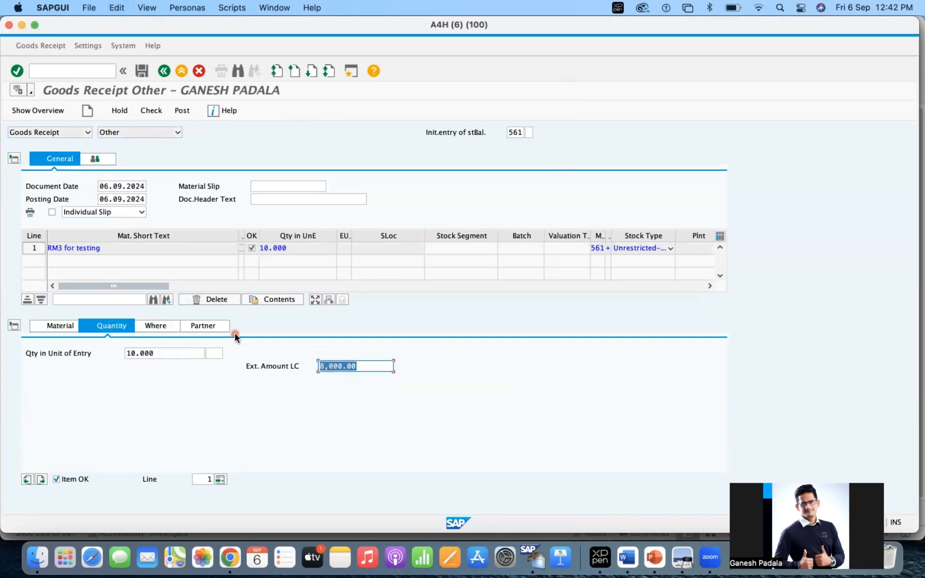
Set the item's destination to plant 1710 and storage location RM01.
{"action": "left_click", "coordinate": [156, 325]}
{"action": "left_click", "coordinate": [150, 380]}
{"action": "type", "text": "1710"}
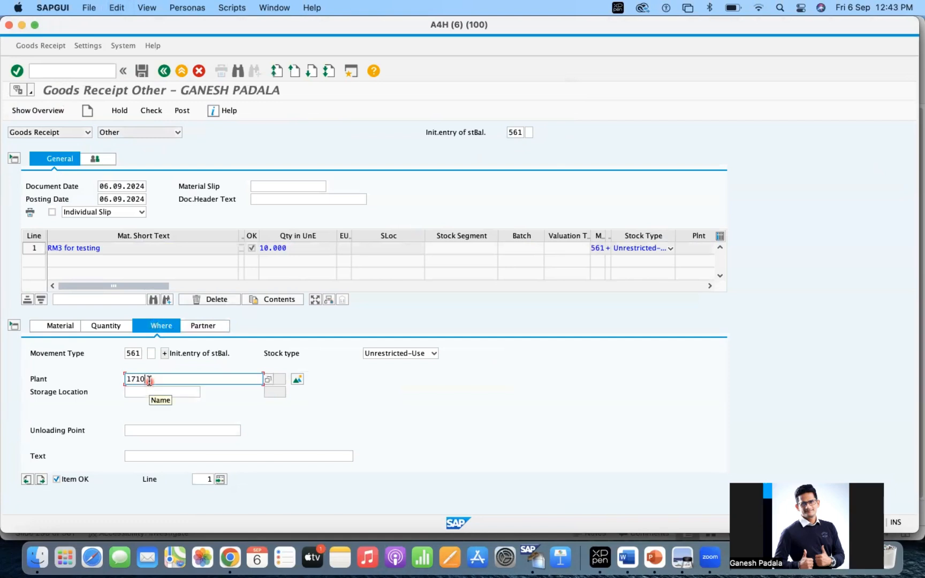
{"action": "key", "text": "Return"}
{"action": "type", "text": "rm001"}
{"action": "key", "text": "Return"}
{"action": "type", "text": "rm01"}
{"action": "key", "text": "Return"}
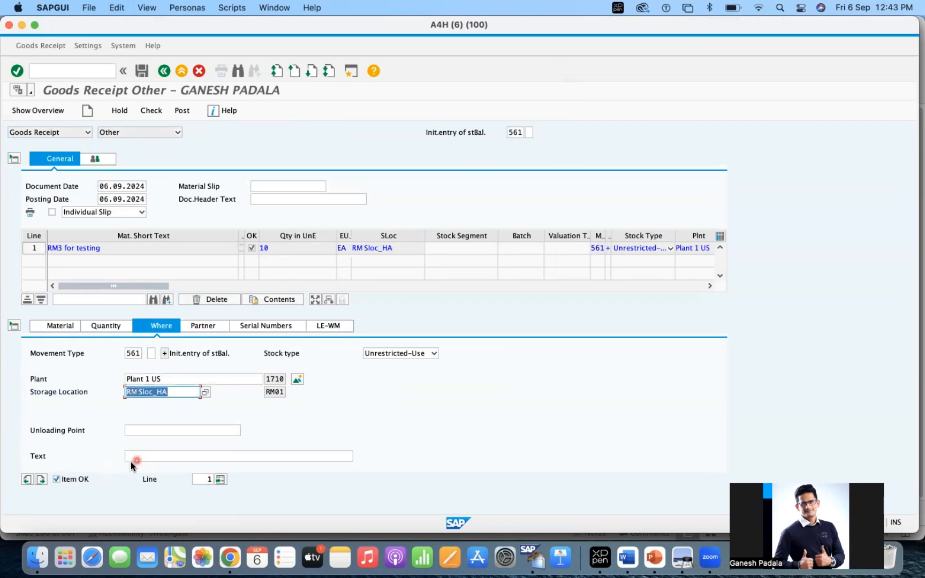
Turn on automatic serial number creation for the item, and check and post the goods receipt.
{"action": "left_click", "coordinate": [275, 328]}
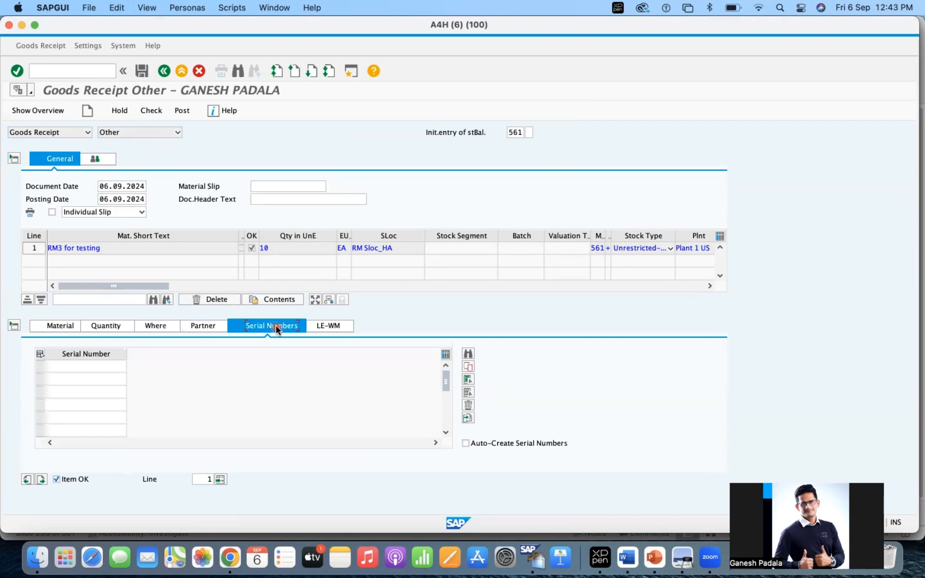
{"action": "left_click", "coordinate": [88, 366]}
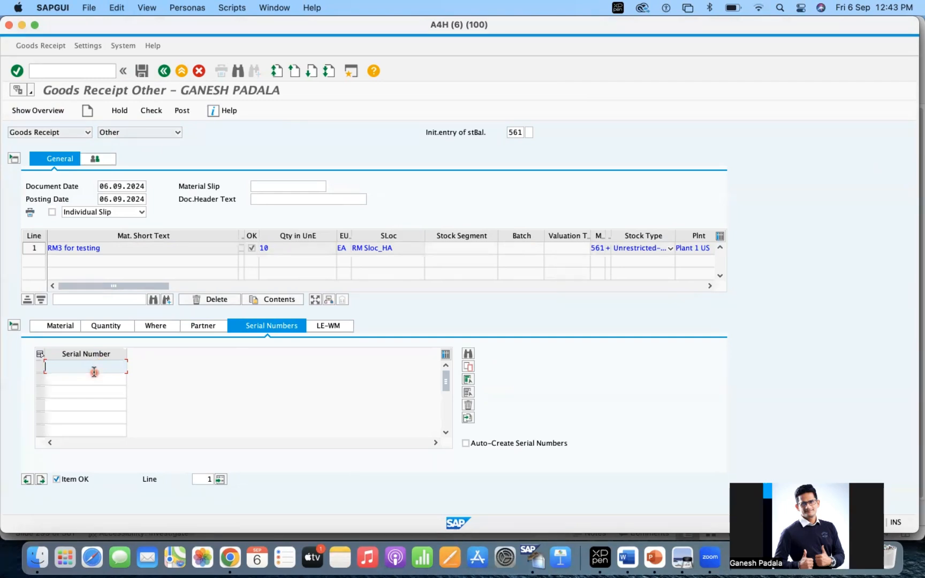
{"action": "left_click", "coordinate": [466, 443]}
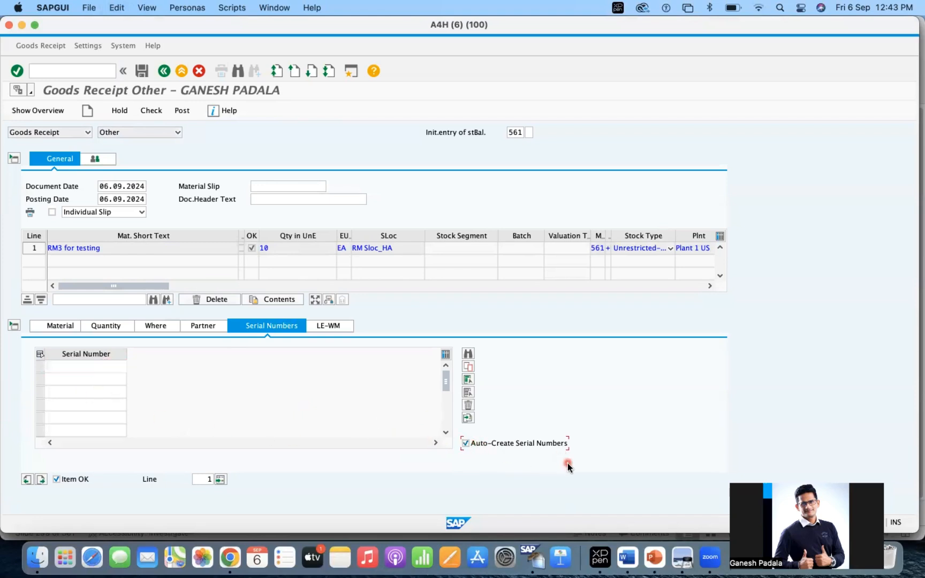
{"action": "left_click", "coordinate": [146, 112]}
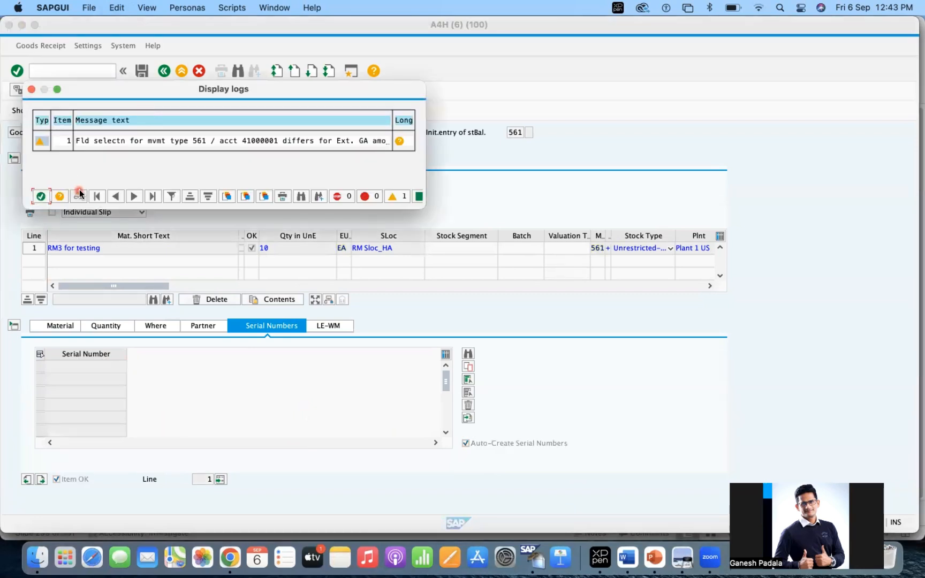
{"action": "left_click", "coordinate": [44, 199]}
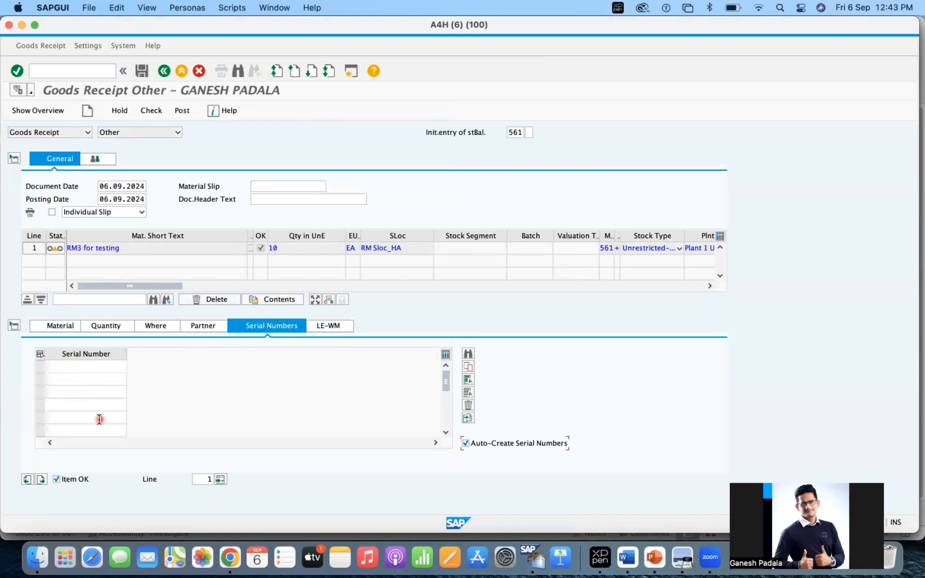
{"action": "left_click", "coordinate": [183, 118]}
Display the posted material document and examine the item's serial numbers.
{"action": "left_click", "coordinate": [87, 133]}
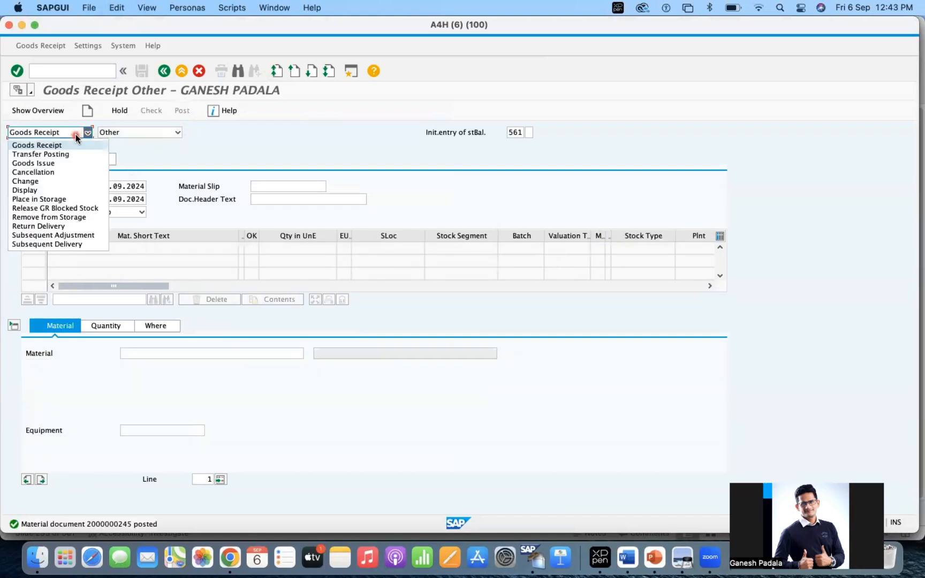
{"action": "left_click", "coordinate": [42, 189]}
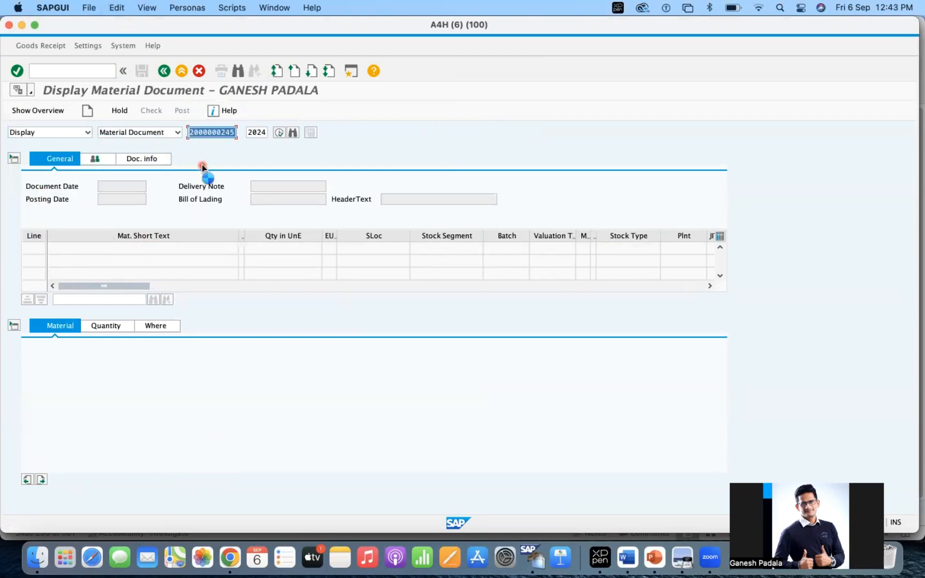
{"action": "left_click", "coordinate": [309, 325]}
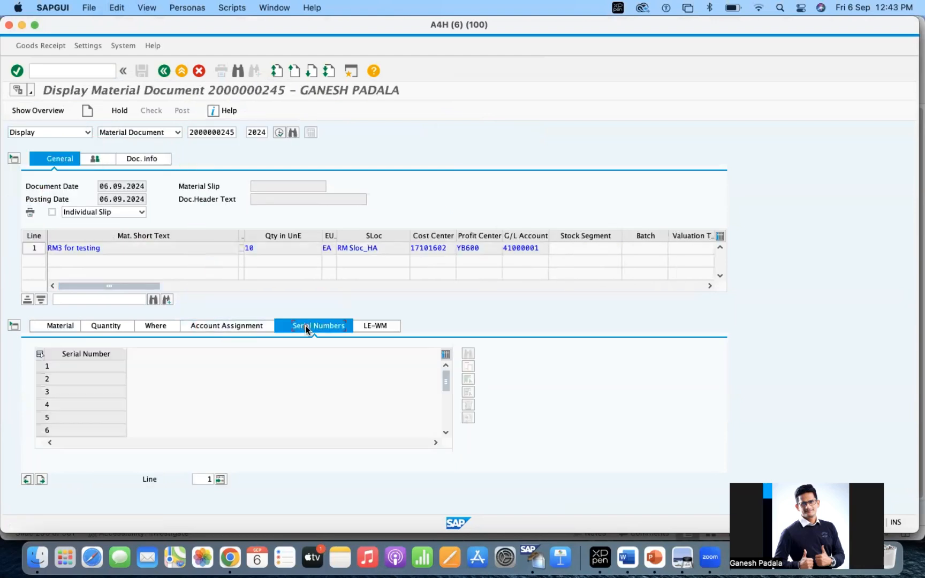
{"action": "left_click", "coordinate": [68, 367]}
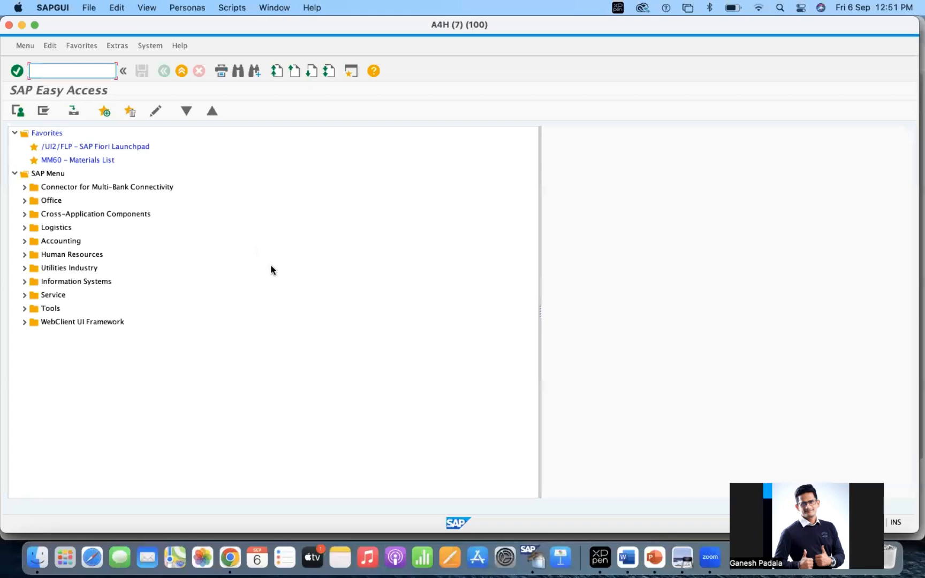
{"action": "left_click", "coordinate": [271, 266]}
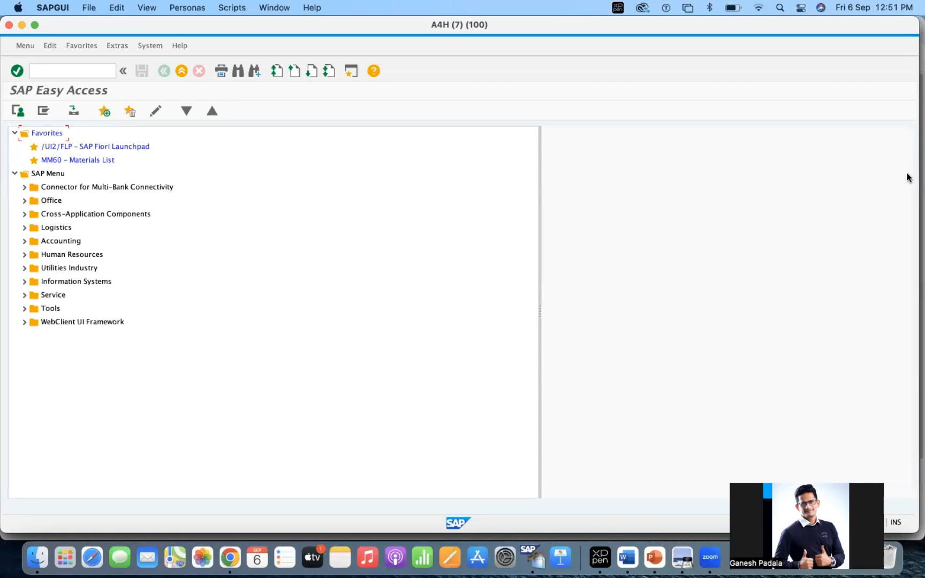
{"action": "left_click", "coordinate": [881, 189]}
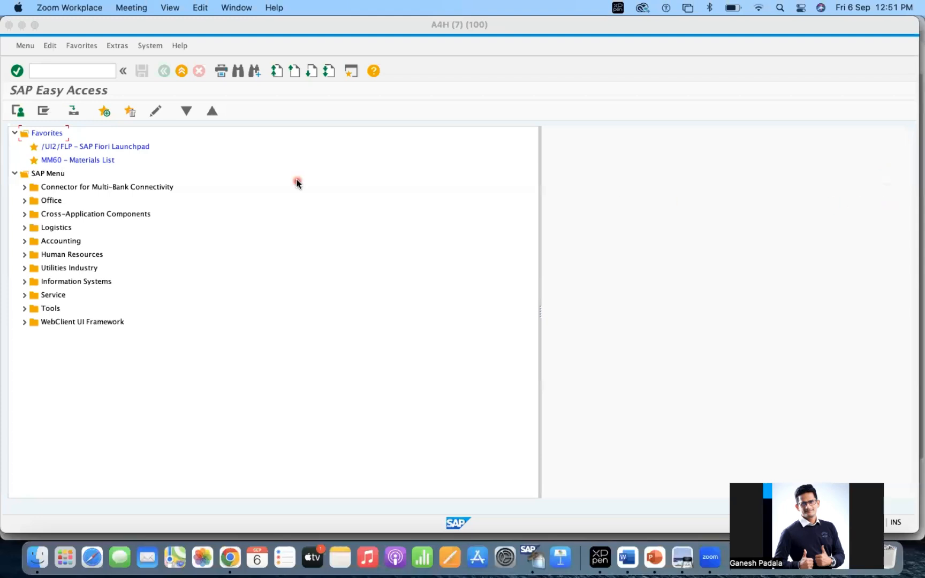
Open transaction IQ08 for changing material serial numbers.
{"action": "left_click", "coordinate": [59, 76]}
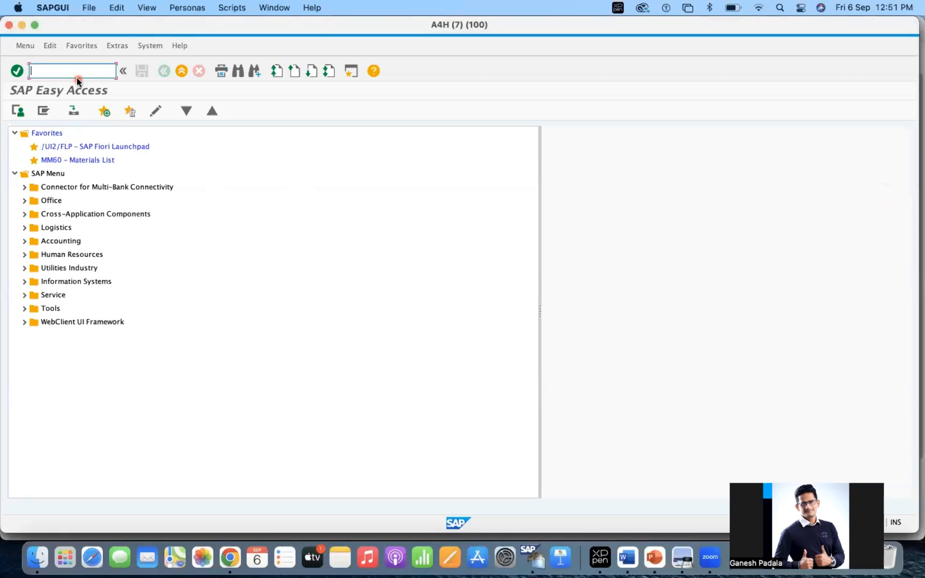
{"action": "type", "text": "IQ08"}
{"action": "key", "text": "Return"}
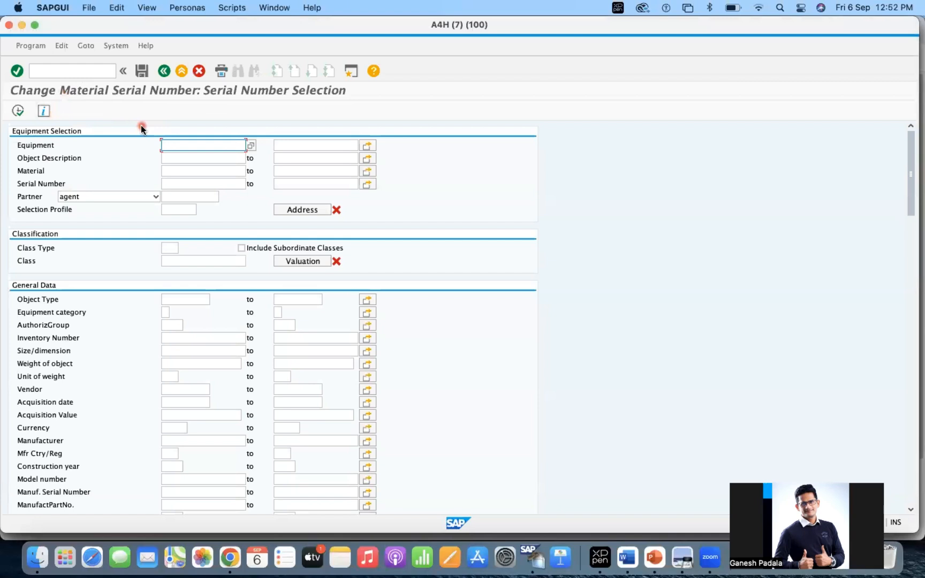
{"action": "left_click", "coordinate": [63, 70]}
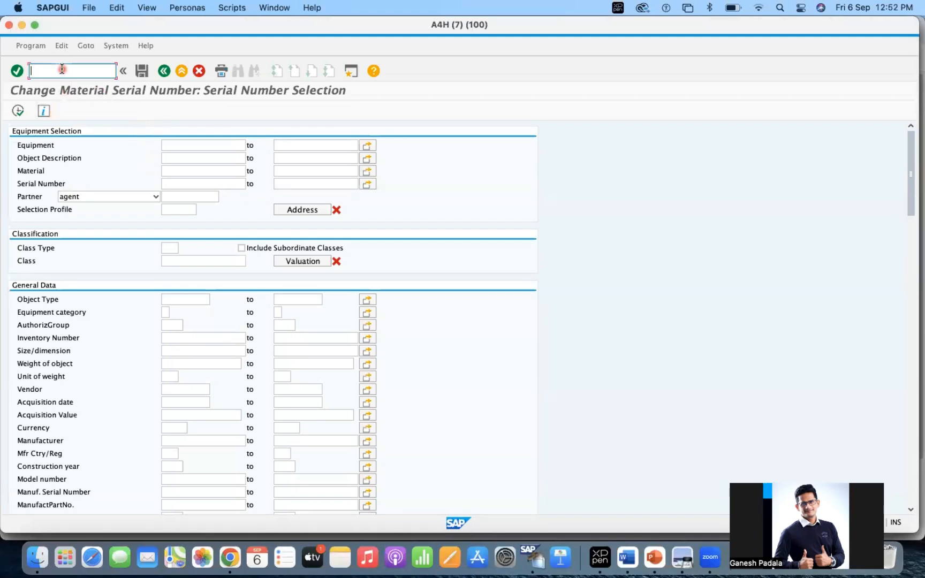
{"action": "type", "text": "/NIQ09"}
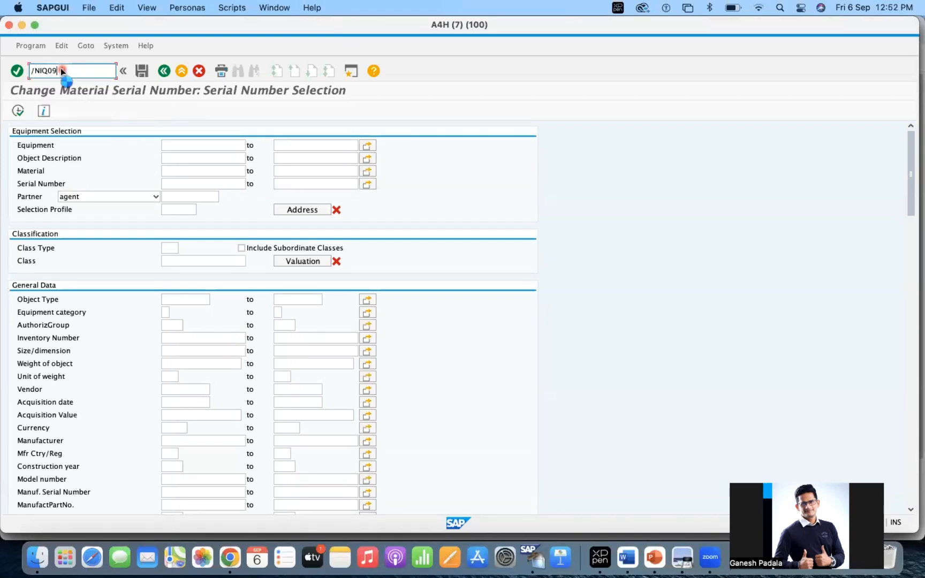
{"action": "key", "text": "Return"}
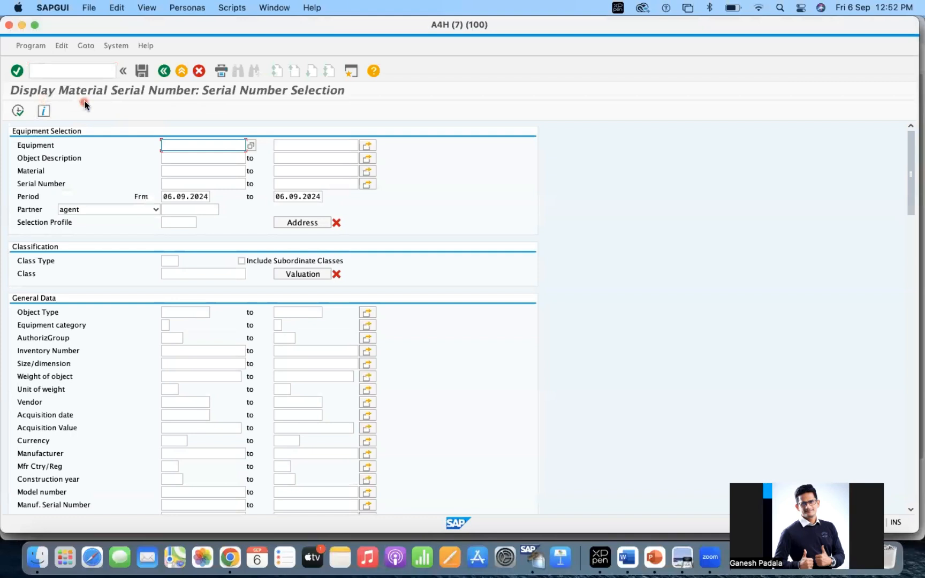
{"action": "left_click", "coordinate": [181, 170]}
{"action": "left_click", "coordinate": [196, 183]}
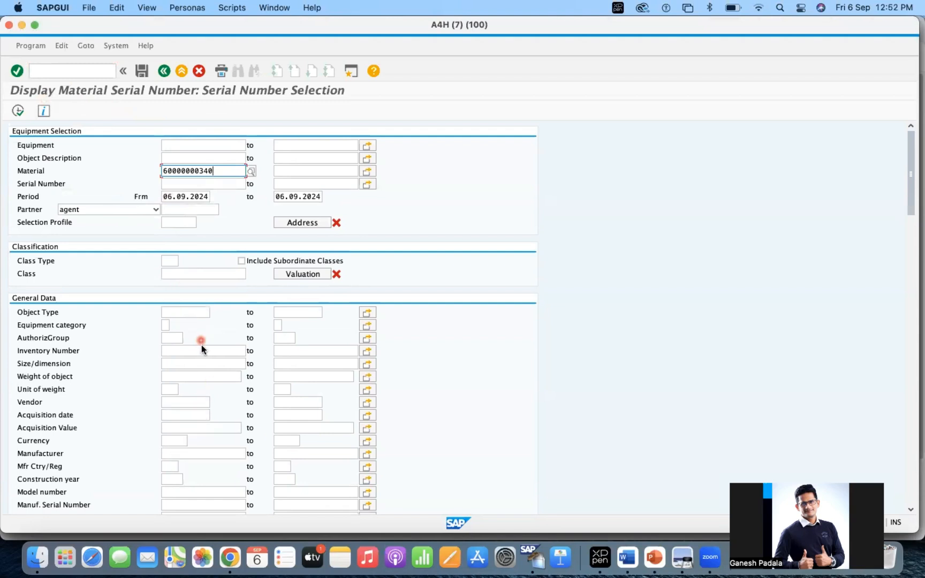
{"action": "scroll", "coordinate": [233, 353], "scroll_direction": "down", "scroll_amount": 10}
{"action": "left_click", "coordinate": [180, 350]}
{"action": "type", "text": "1710"}
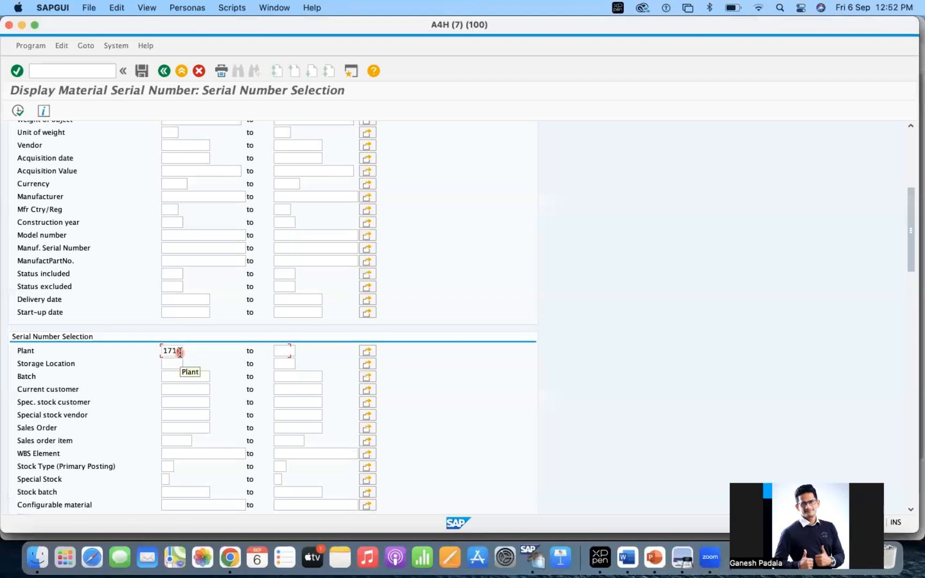
{"action": "key", "text": "Return"}
Run the selection to review the material's serial numbers, widening the storage location column to read it in full.
{"action": "left_click", "coordinate": [17, 110]}
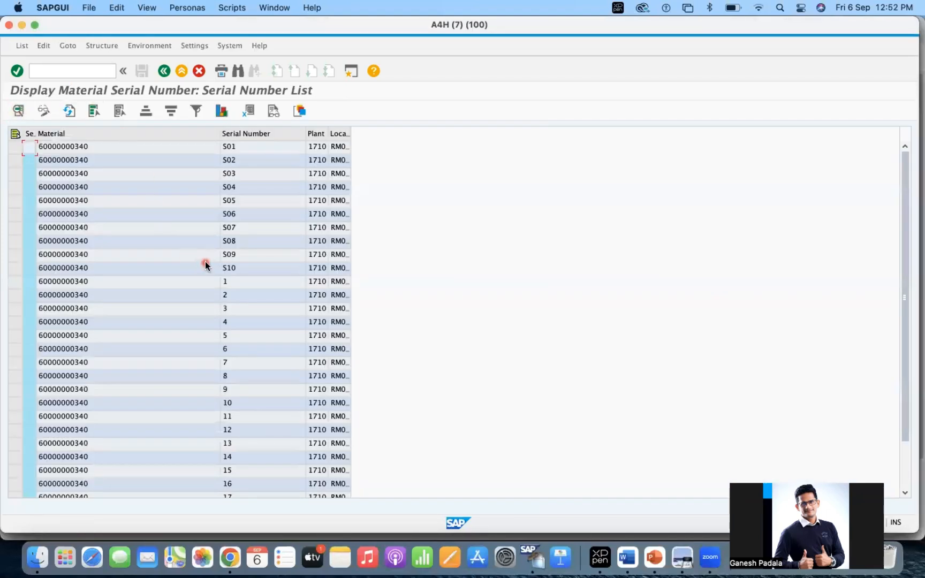
{"action": "scroll", "coordinate": [272, 350], "scroll_direction": "down", "scroll_amount": 4}
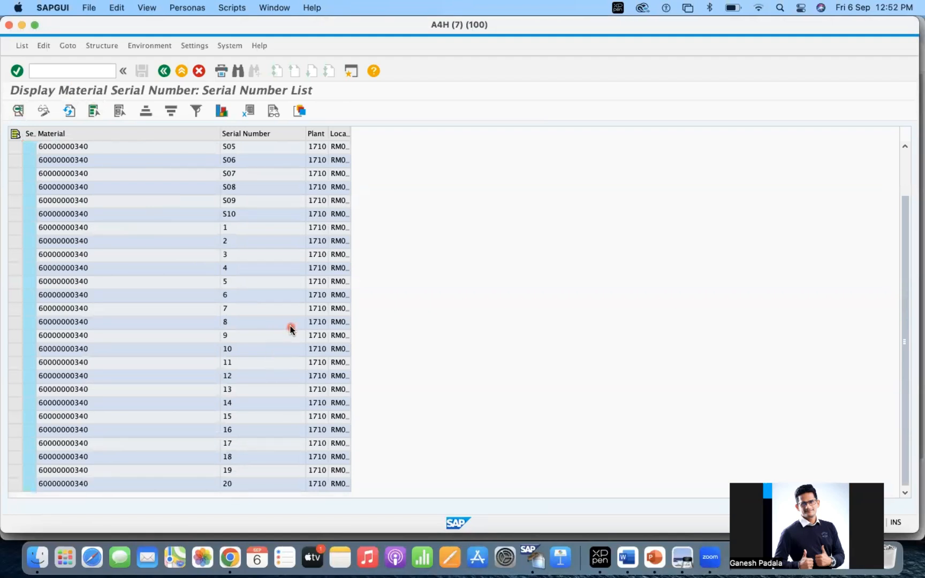
{"action": "scroll", "coordinate": [289, 319], "scroll_direction": "up", "scroll_amount": 4}
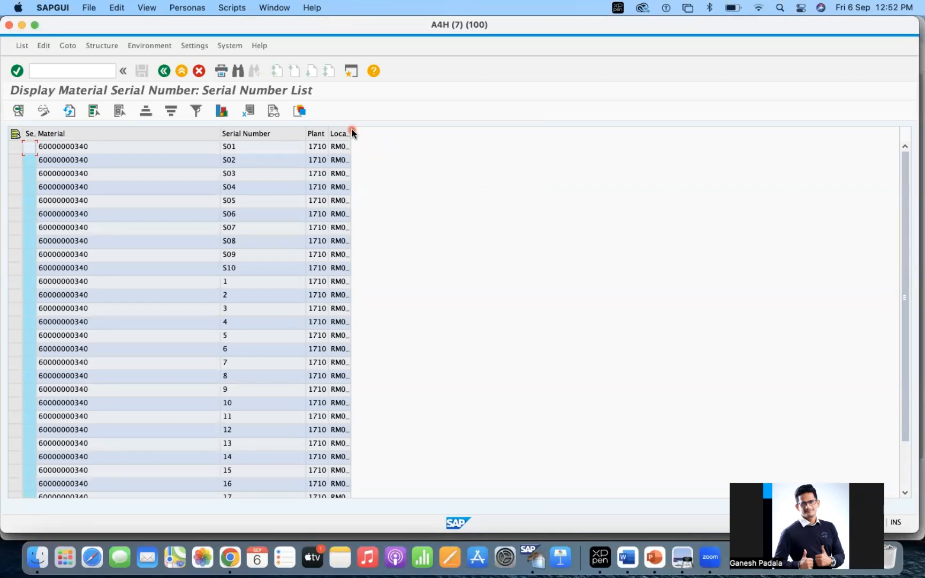
{"action": "left_click_drag", "start_coordinate": [351, 133], "coordinate": [408, 133]}
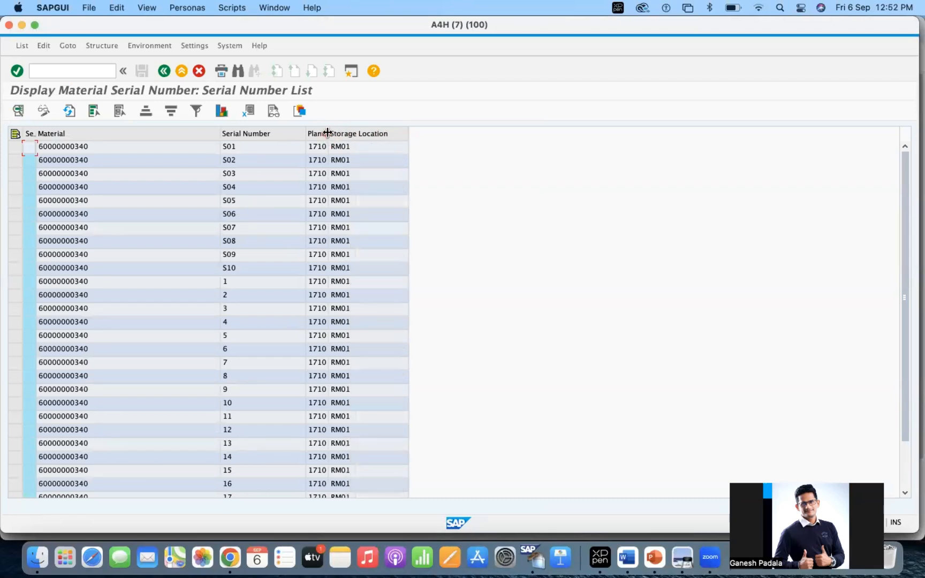
Widen the Plant column in the serial number list so its heading can be read in full.
{"action": "left_click_drag", "start_coordinate": [327, 136], "coordinate": [358, 137]}
{"action": "left_click", "coordinate": [397, 147]}
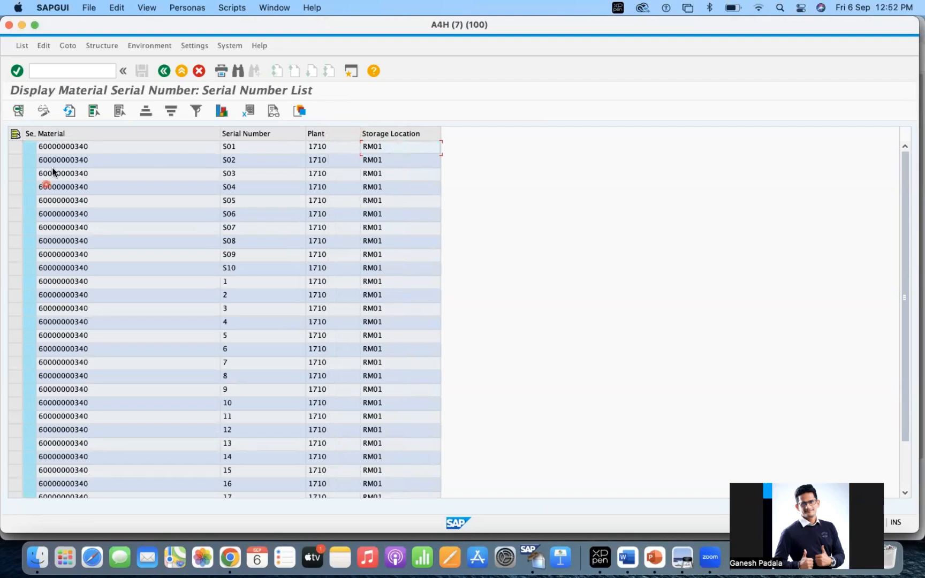
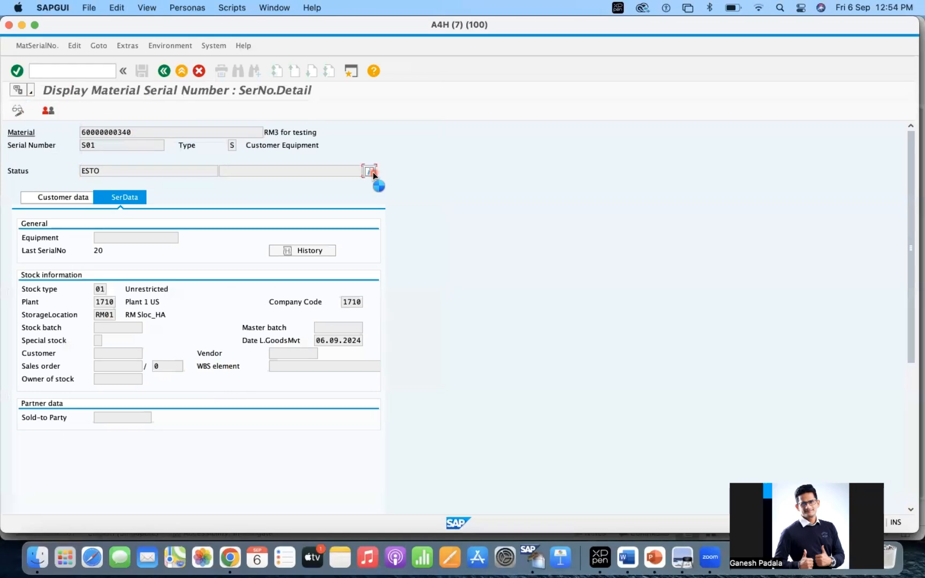
Examine the system status of serial number S01 and return to its detail view.
{"action": "left_click", "coordinate": [113, 251]}
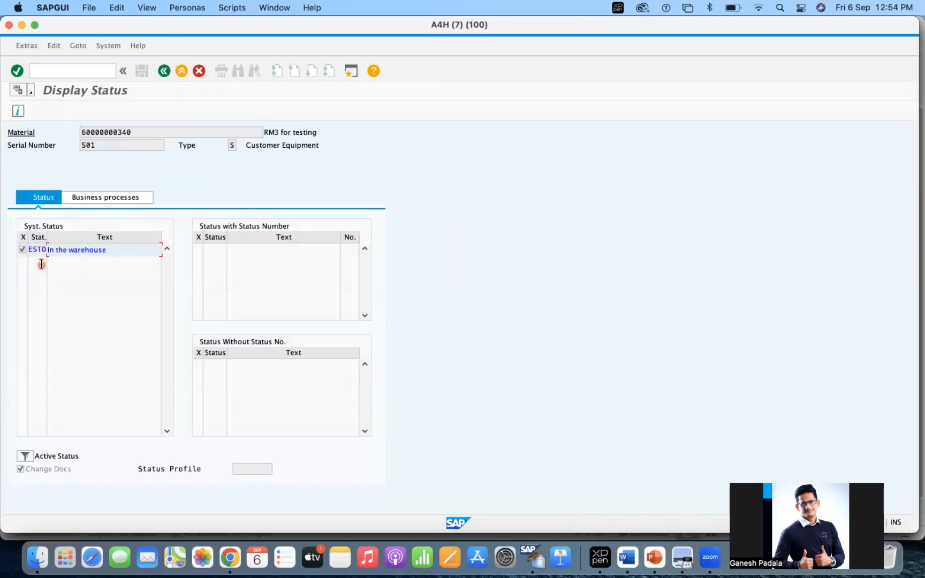
{"action": "left_click", "coordinate": [165, 71]}
{"action": "left_click", "coordinate": [151, 197]}
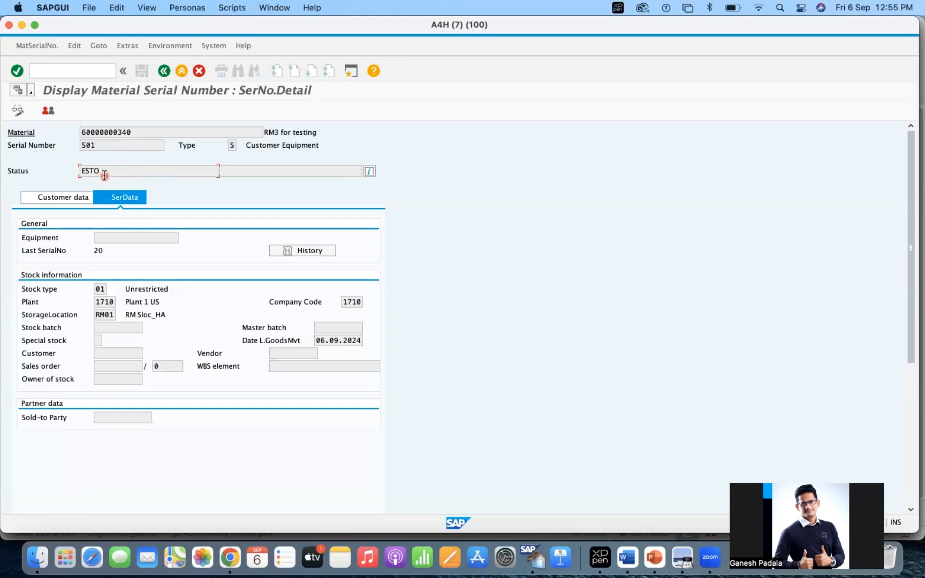
Examine serial number S01's plant, company code, last goods movement date, special stock, stock type and last serial number.
{"action": "left_click", "coordinate": [103, 303]}
{"action": "left_click", "coordinate": [351, 304]}
{"action": "left_click_drag", "start_coordinate": [317, 341], "coordinate": [400, 344]}
{"action": "left_click", "coordinate": [97, 342]}
{"action": "left_click", "coordinate": [102, 291]}
{"action": "double_click", "coordinate": [98, 290]}
{"action": "left_click_drag", "start_coordinate": [92, 252], "coordinate": [129, 253]}
{"action": "left_click", "coordinate": [92, 249]}
{"action": "left_click", "coordinate": [111, 257]}
Display the history of serial number S01, check the posting's movement type, plant and storage location, and return to the details.
{"action": "left_click", "coordinate": [317, 251]}
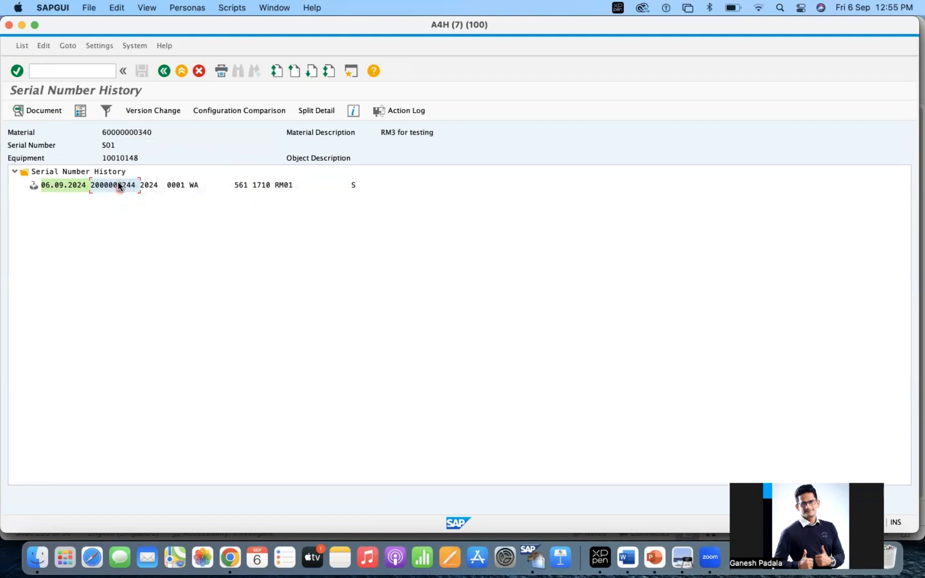
{"action": "left_click", "coordinate": [240, 187]}
{"action": "left_click", "coordinate": [258, 184]}
{"action": "left_click", "coordinate": [285, 185]}
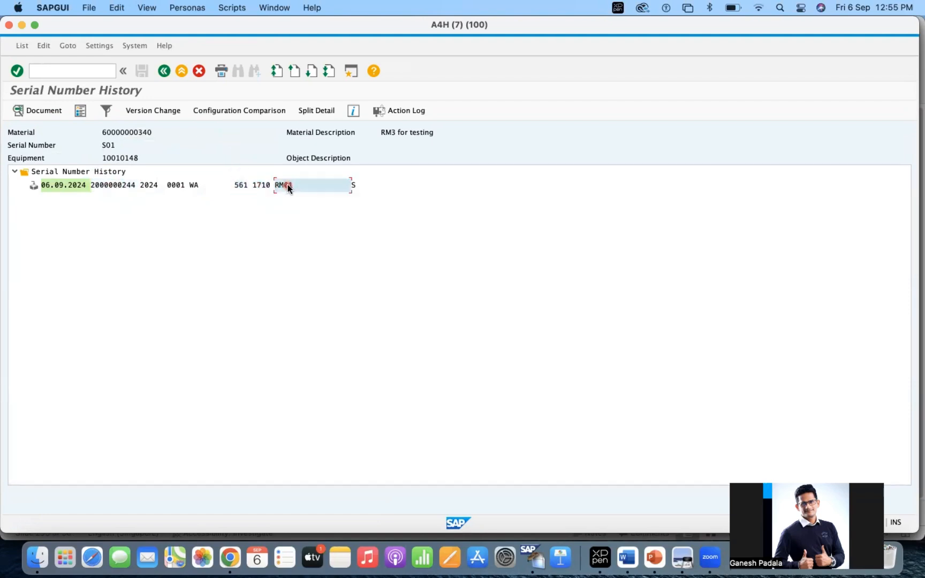
{"action": "left_click", "coordinate": [164, 71]}
{"action": "left_click", "coordinate": [137, 129]}
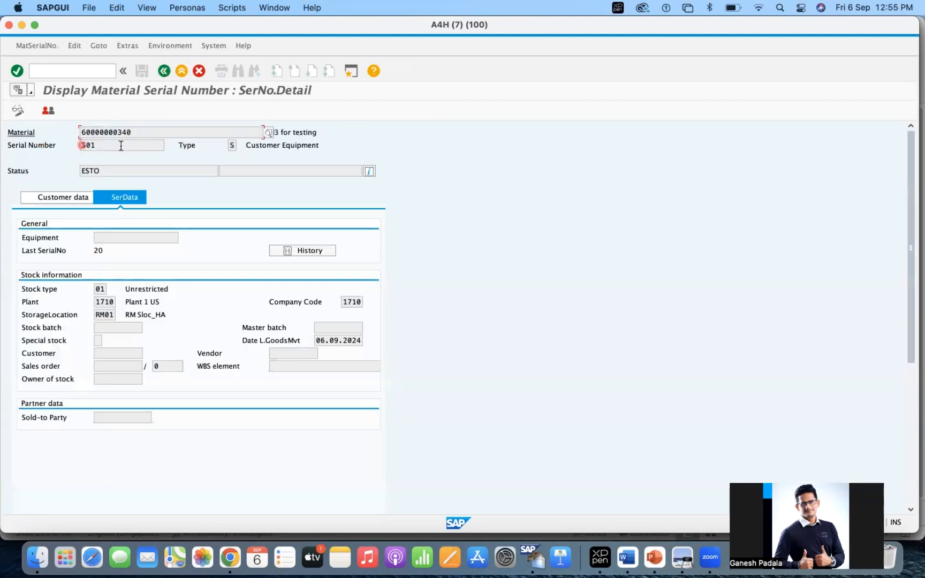
{"action": "left_click", "coordinate": [131, 133]}
{"action": "left_click_drag", "start_coordinate": [131, 133], "coordinate": [63, 136]}
{"action": "key", "text": "super+c"}
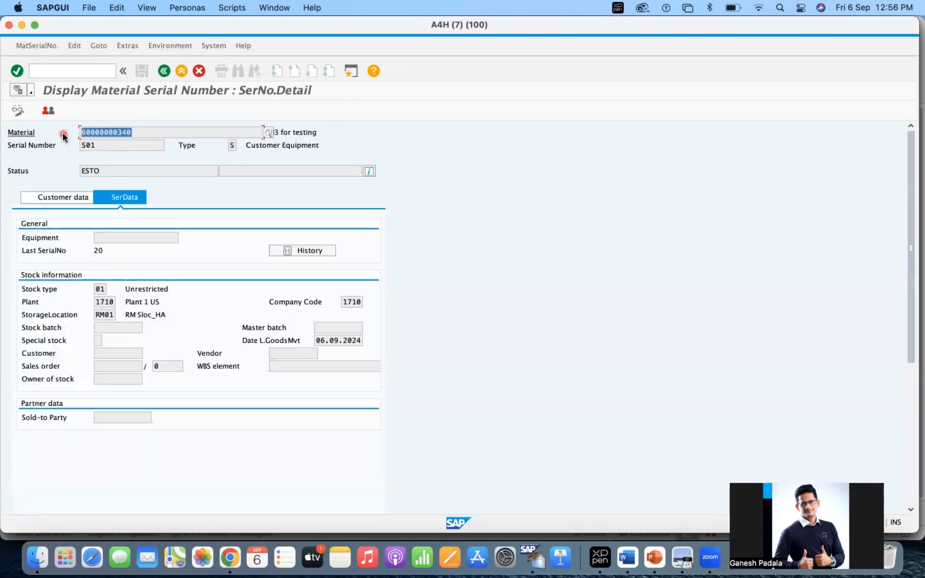
Switch to session A4H (2) and open transaction MIGO there.
{"action": "right_click", "coordinate": [542, 558]}
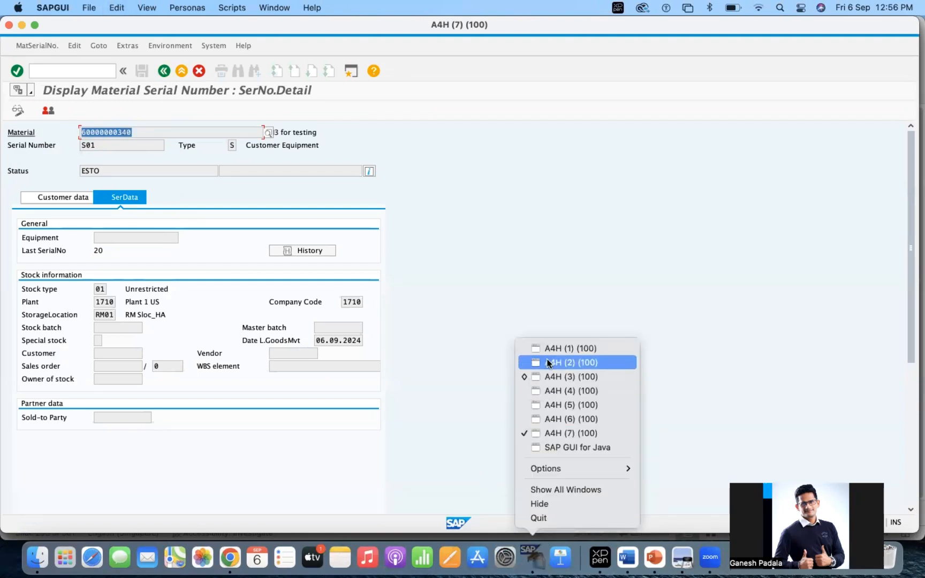
{"action": "left_click", "coordinate": [550, 363]}
{"action": "left_click", "coordinate": [68, 70]}
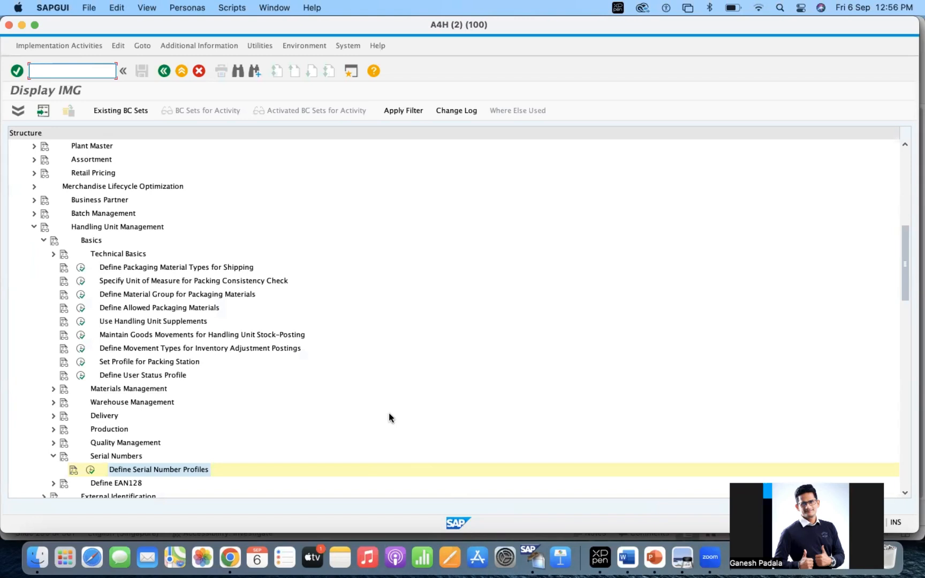
{"action": "type", "text": "/nmigo"}
{"action": "key", "text": "Return"}
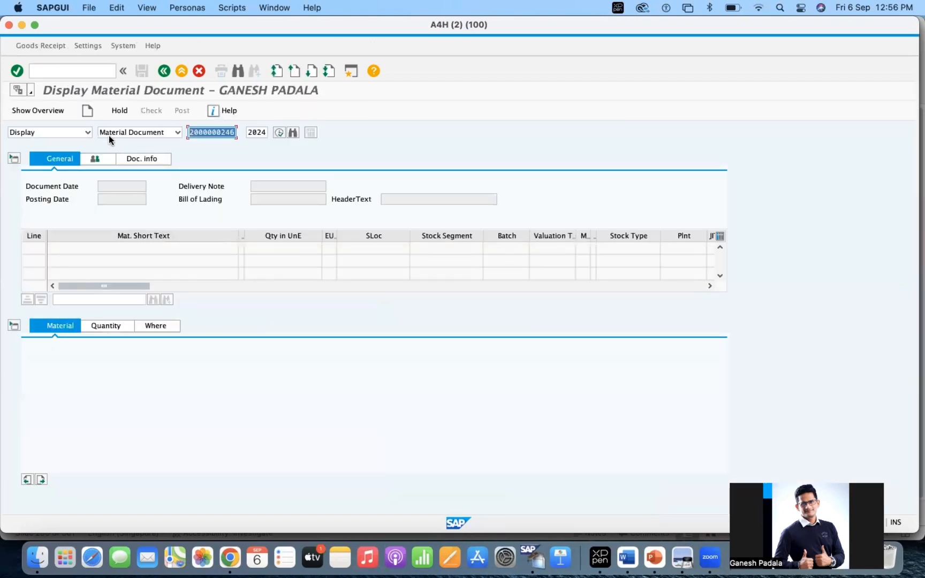
Set the transaction to Goods Issue with reference Other and movement type 551.
{"action": "left_click", "coordinate": [67, 131]}
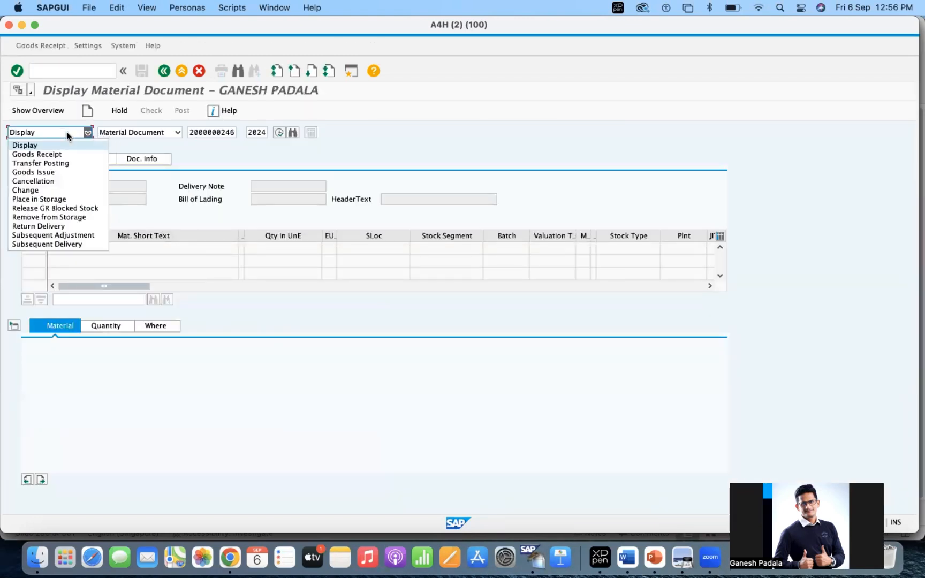
{"action": "left_click", "coordinate": [45, 174]}
{"action": "left_click", "coordinate": [153, 133]}
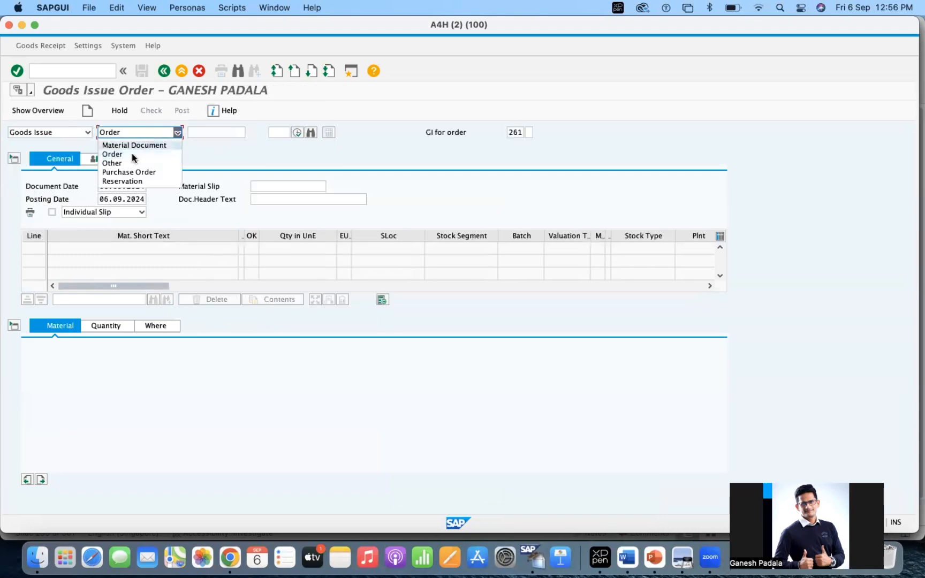
{"action": "left_click", "coordinate": [128, 164]}
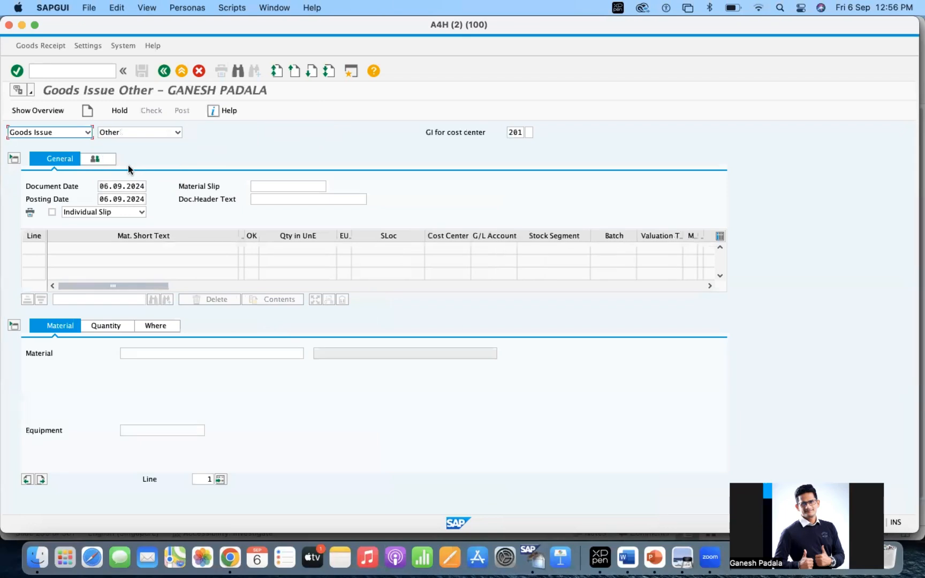
{"action": "left_click", "coordinate": [514, 133]}
{"action": "key", "text": "super+a"}
{"action": "type", "text": "551"}
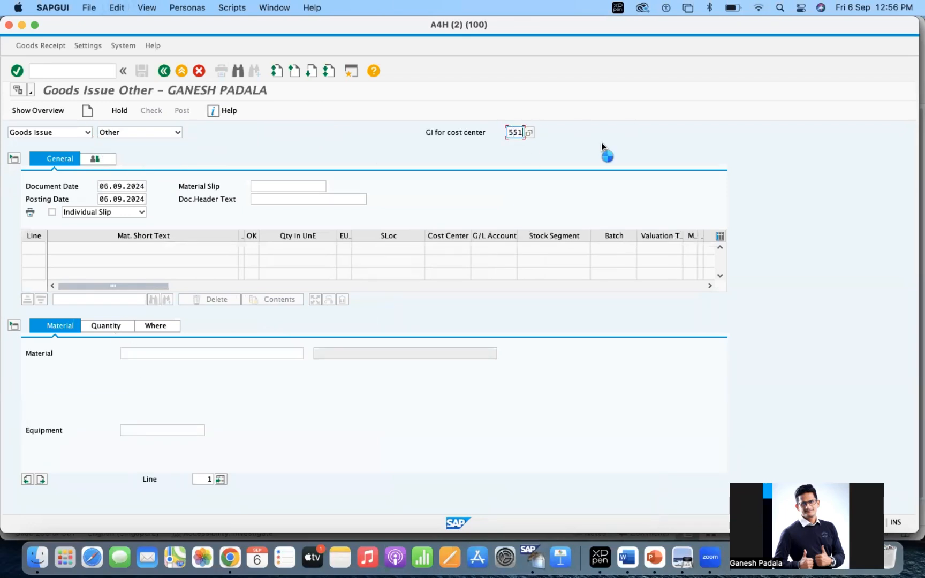
{"action": "left_click", "coordinate": [144, 353]}
{"action": "key", "text": "super+v"}
{"action": "key", "text": "Return"}
{"action": "left_click", "coordinate": [105, 326]}
{"action": "type", "text": "1"}
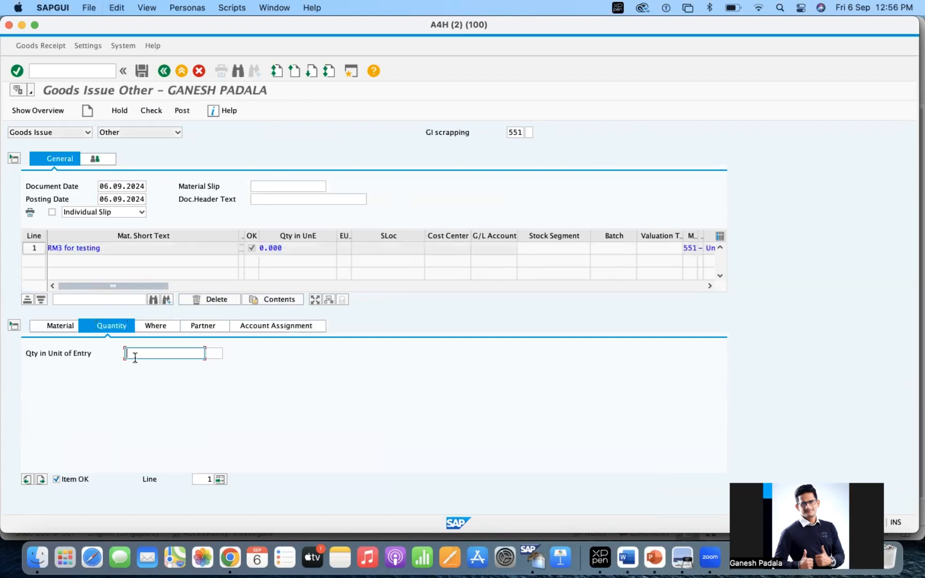
{"action": "key", "text": "Return"}
Set the item's plant to 1710 and its storage location to RM01.
{"action": "left_click", "coordinate": [149, 329]}
{"action": "left_click", "coordinate": [170, 379]}
{"action": "type", "text": "1710"}
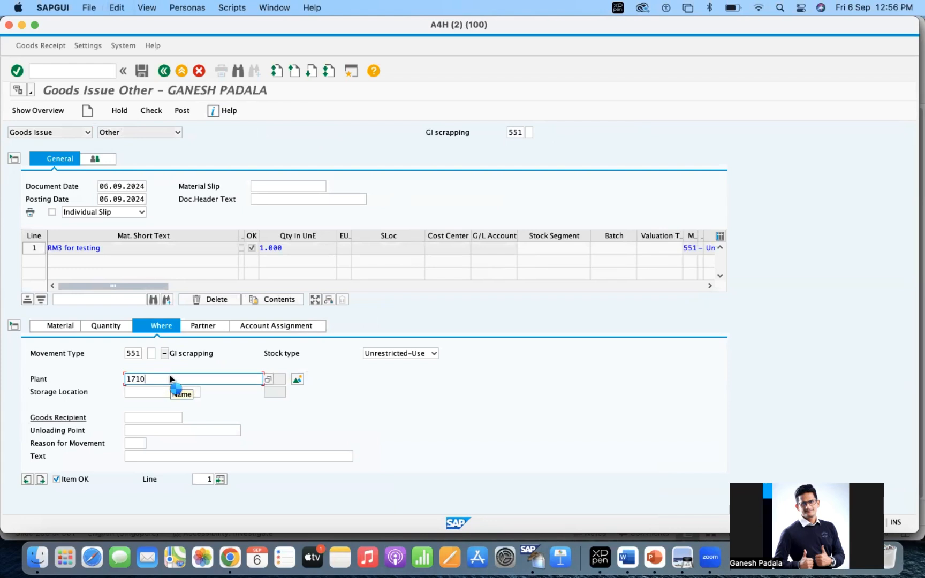
{"action": "key", "text": "Return"}
{"action": "key", "text": "Tab"}
{"action": "type", "text": "RM01"}
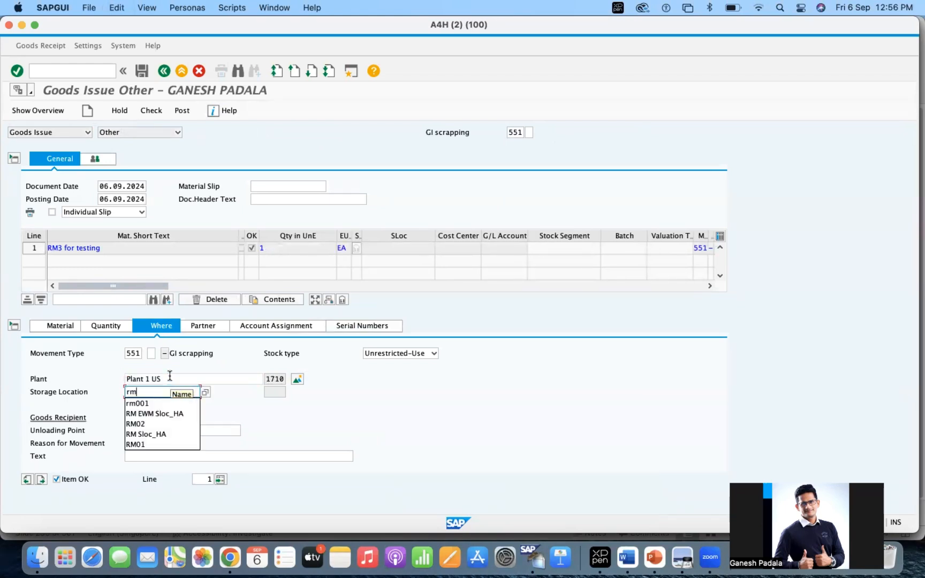
{"action": "key", "text": "Return"}
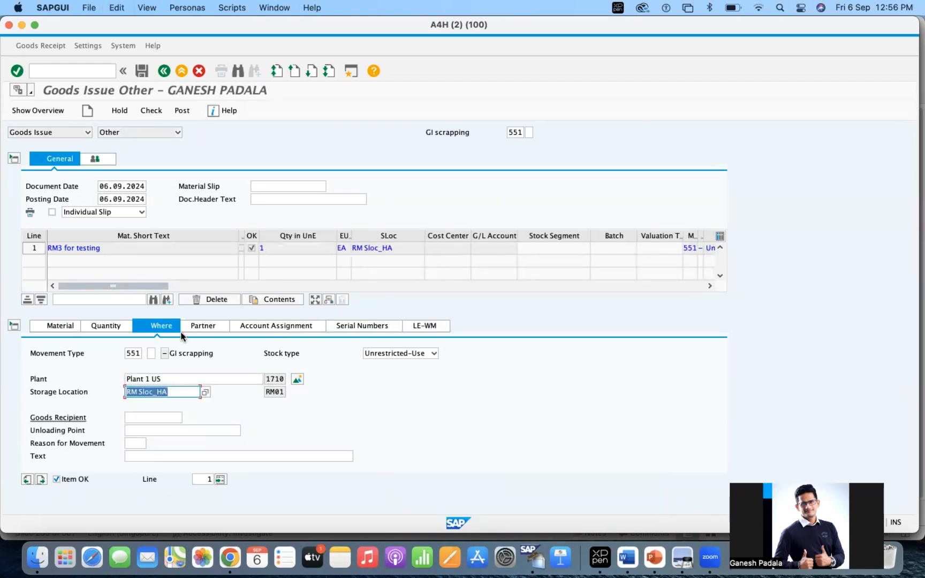
Look up company code 1710's cost centers, assign 17101101 to the item, and check the goods issue.
{"action": "left_click", "coordinate": [294, 326]}
{"action": "left_click", "coordinate": [118, 379]}
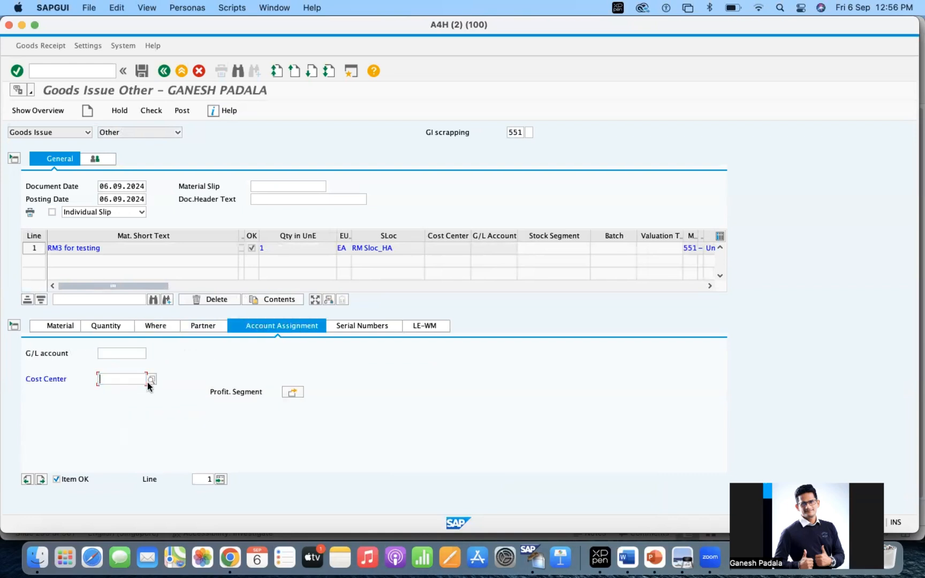
{"action": "left_click", "coordinate": [151, 380]}
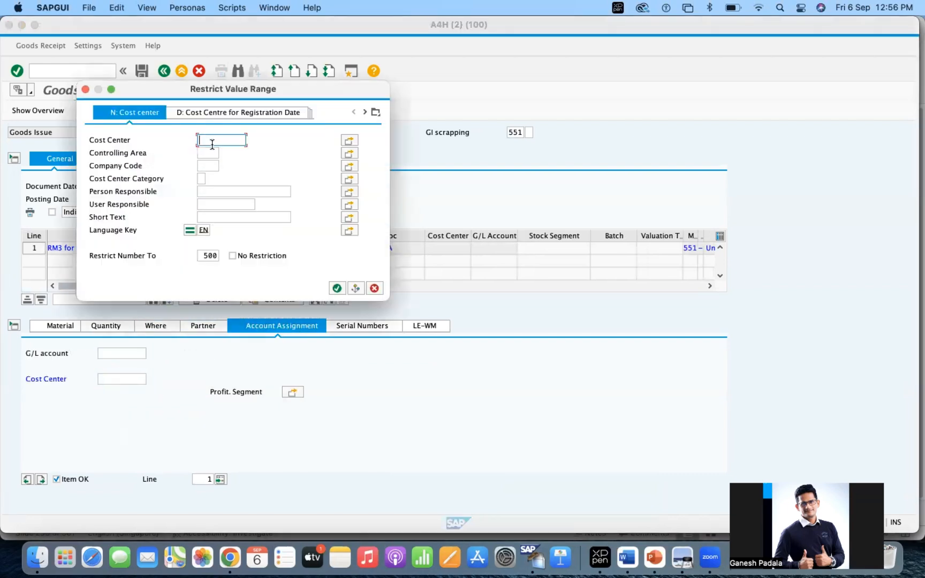
{"action": "left_click", "coordinate": [210, 166]}
{"action": "type", "text": "1710"}
{"action": "key", "text": "Return"}
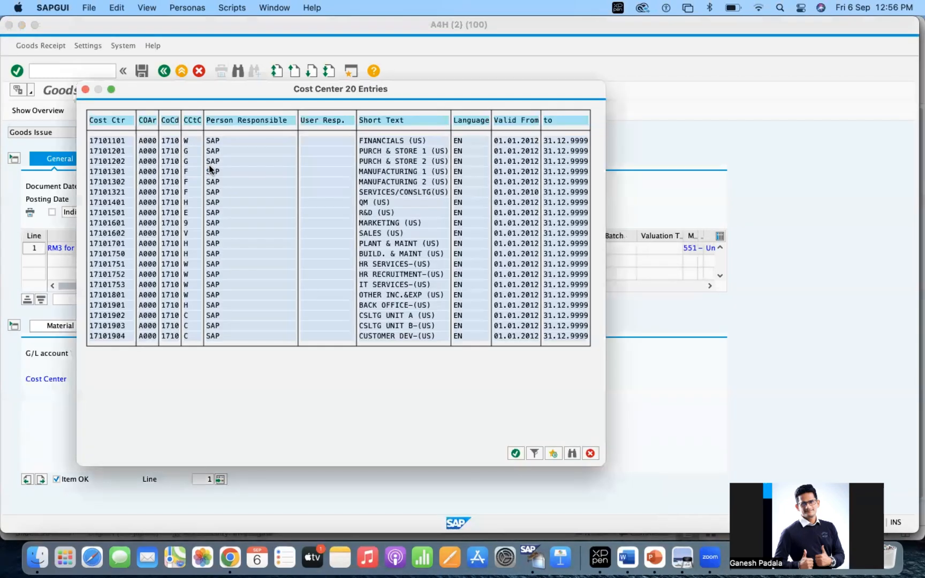
{"action": "double_click", "coordinate": [389, 140]}
{"action": "key", "text": "Return"}
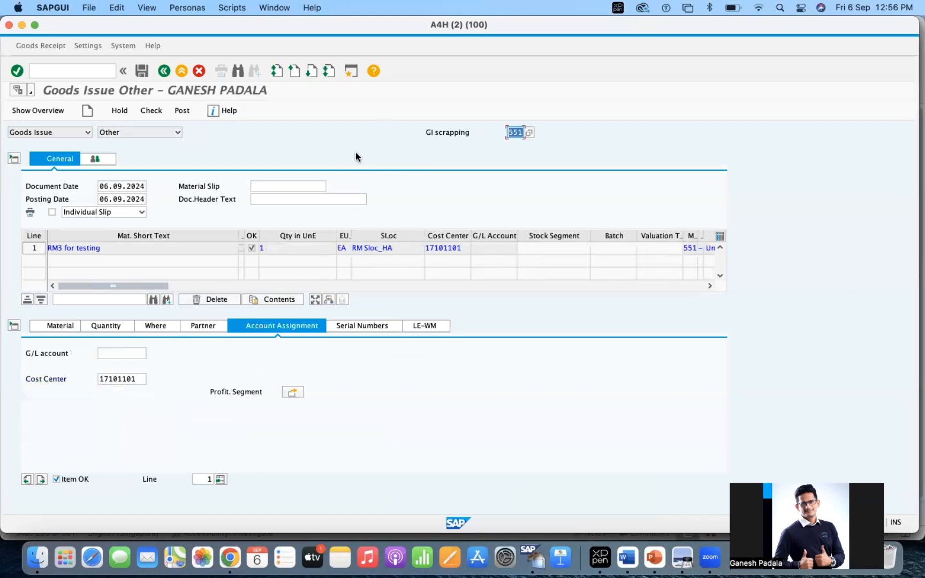
{"action": "left_click", "coordinate": [146, 111]}
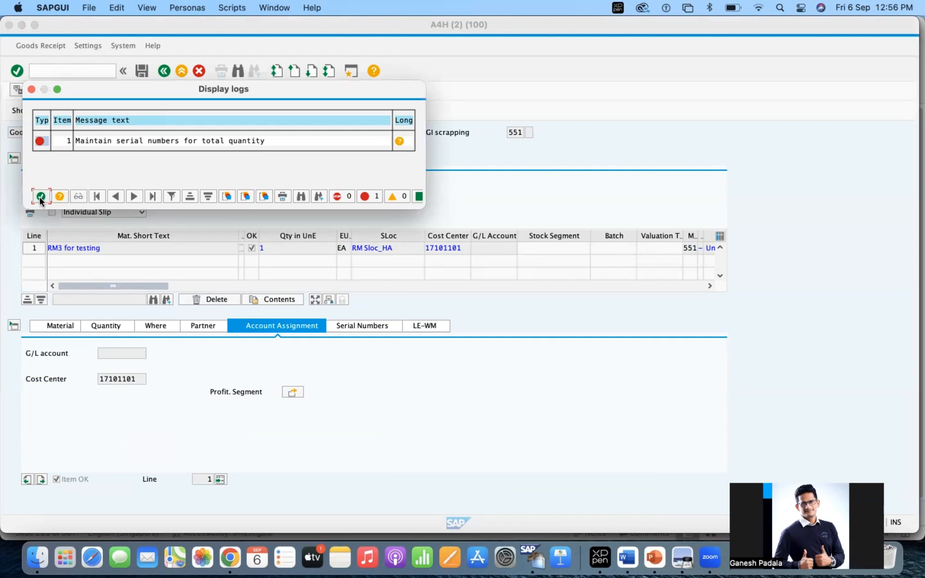
{"action": "left_click", "coordinate": [40, 197]}
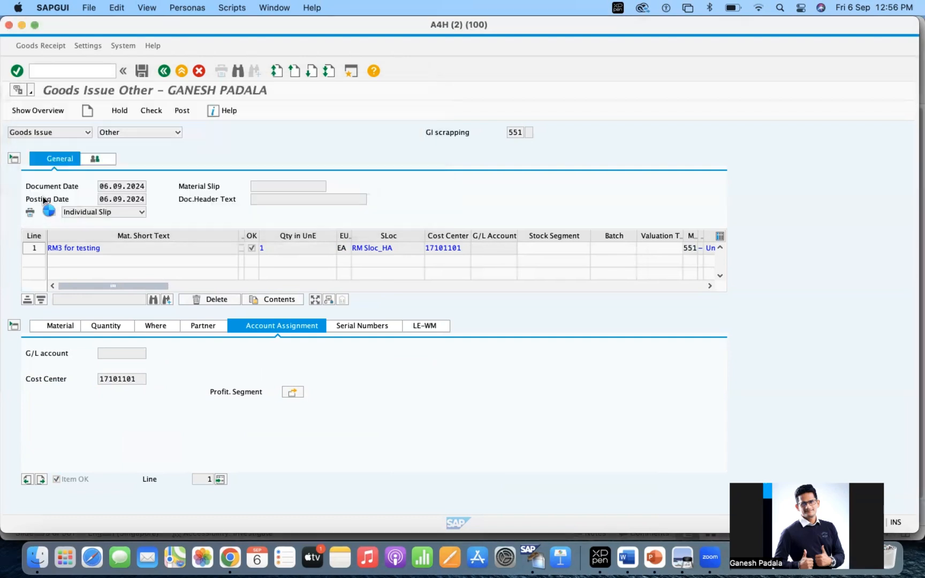
Try a made-up serial number on the item by checking the document, and clear the entry.
{"action": "left_click", "coordinate": [354, 325]}
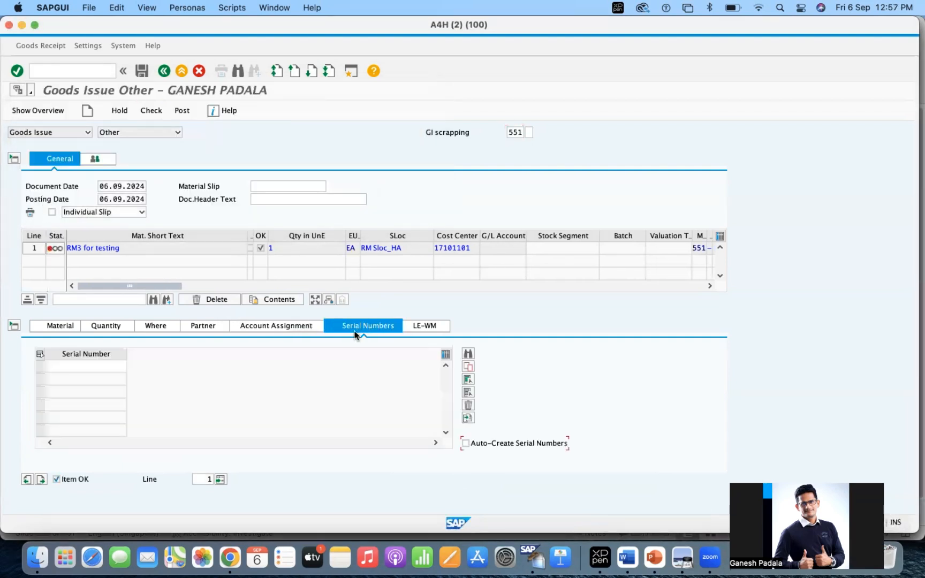
{"action": "left_click", "coordinate": [92, 367]}
{"action": "type", "text": "ganesh01"}
{"action": "key", "text": "Return"}
{"action": "left_click", "coordinate": [144, 111]}
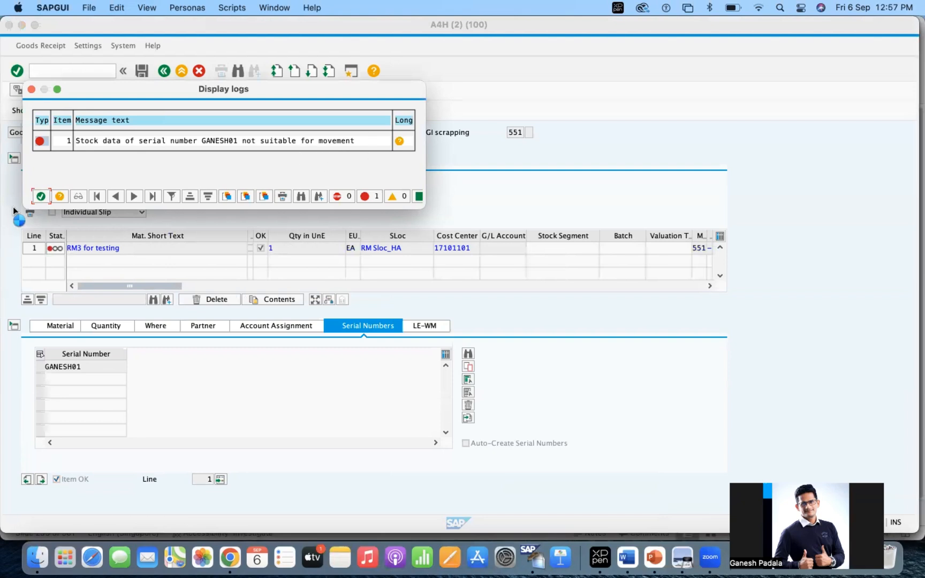
{"action": "left_click", "coordinate": [40, 197]}
{"action": "key", "text": "BackSpace"}
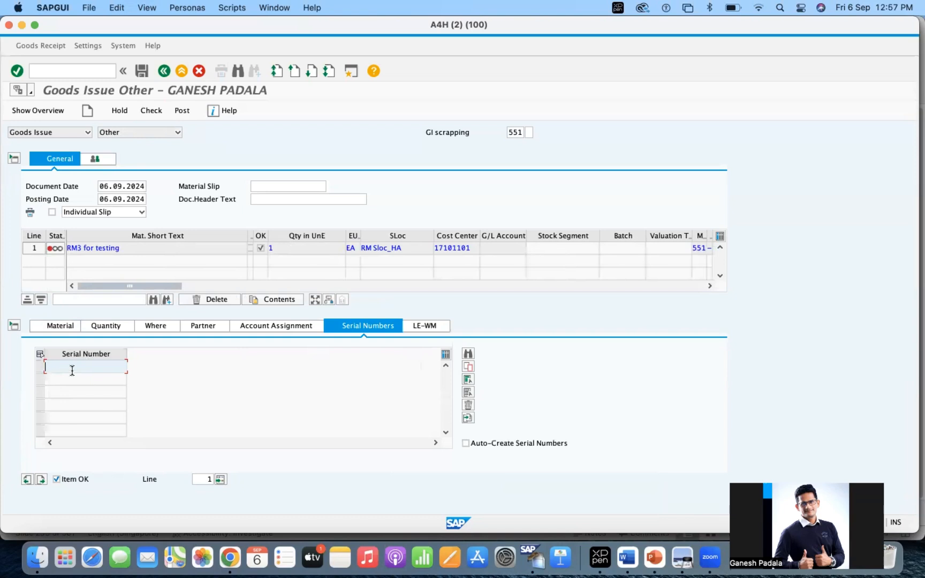
{"action": "left_click", "coordinate": [468, 368]}
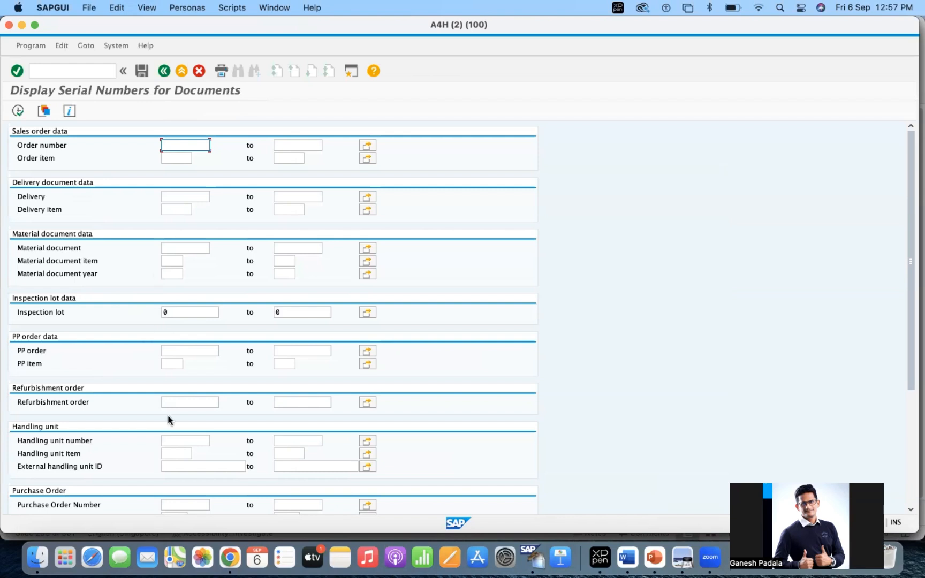
{"action": "scroll", "coordinate": [196, 405], "scroll_direction": "down", "scroll_amount": 5}
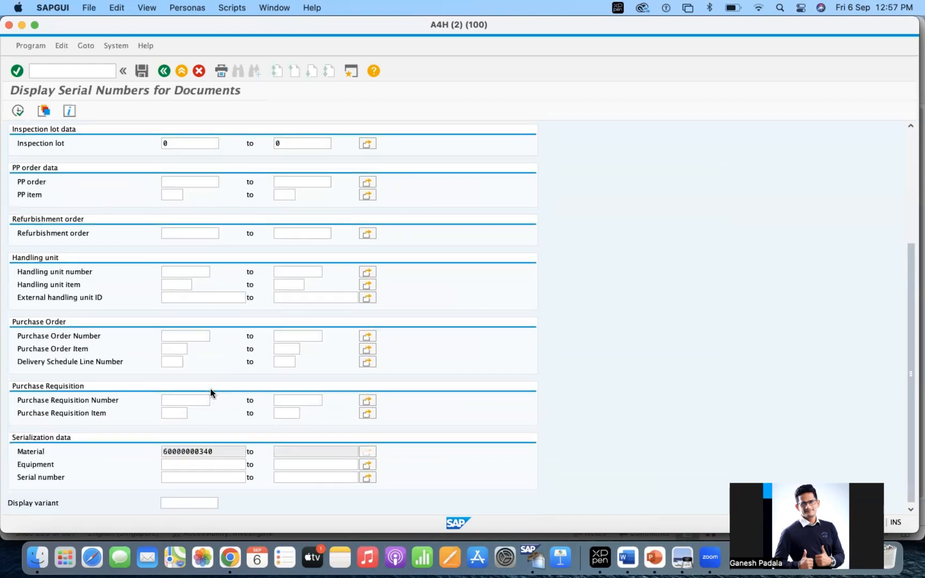
{"action": "left_click", "coordinate": [213, 451]}
{"action": "scroll", "coordinate": [190, 204], "scroll_direction": "up", "scroll_amount": 5}
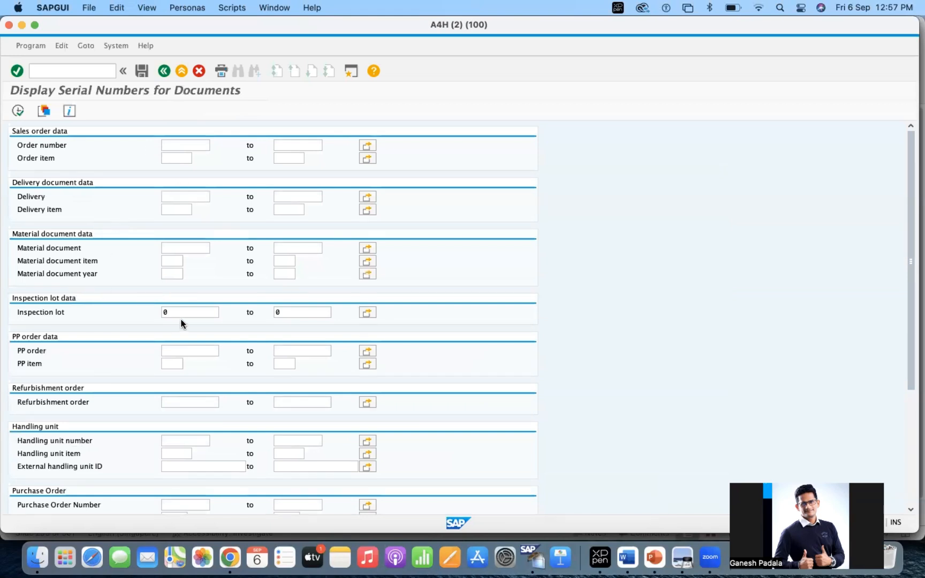
{"action": "scroll", "coordinate": [221, 450], "scroll_direction": "down", "scroll_amount": 2}
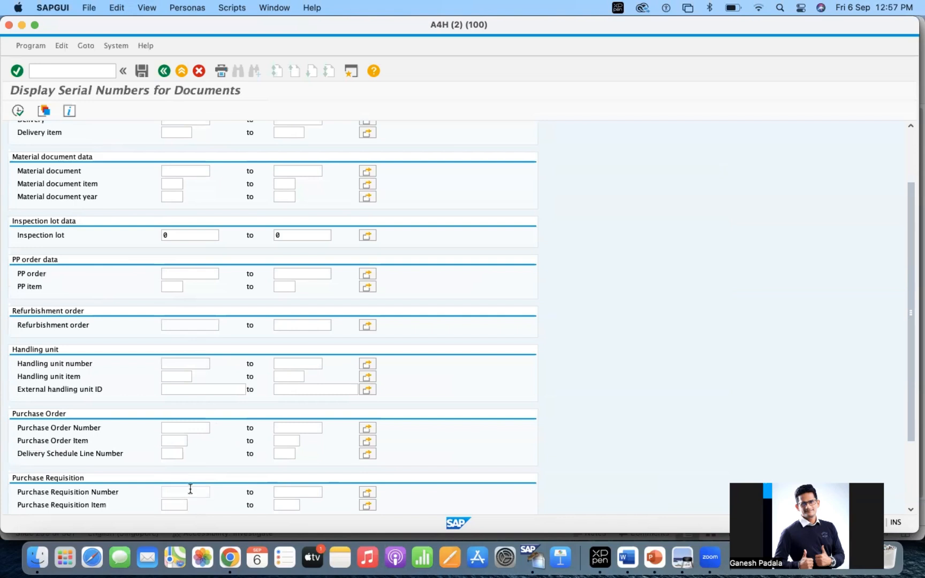
{"action": "scroll", "coordinate": [188, 370], "scroll_direction": "up", "scroll_amount": 2}
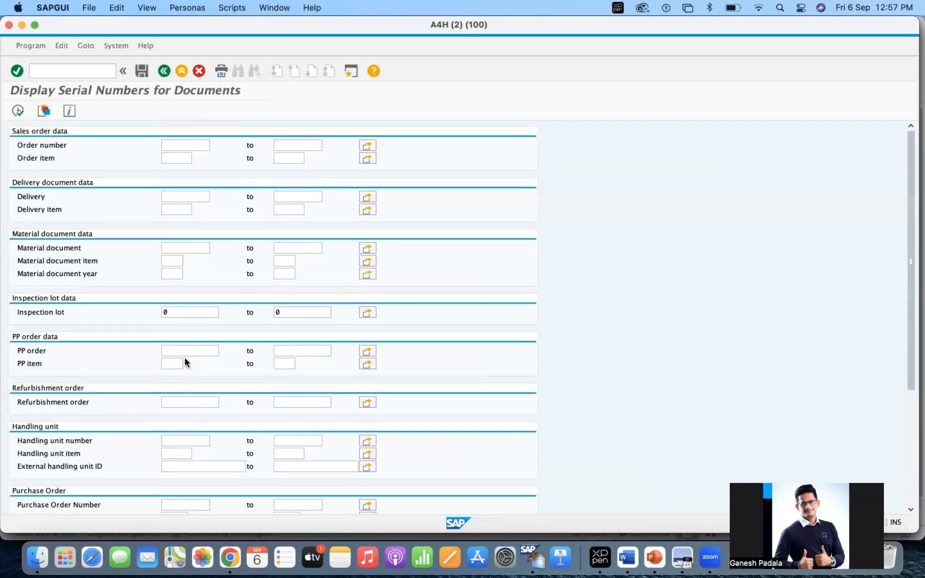
{"action": "scroll", "coordinate": [185, 363], "scroll_direction": "down", "scroll_amount": 4}
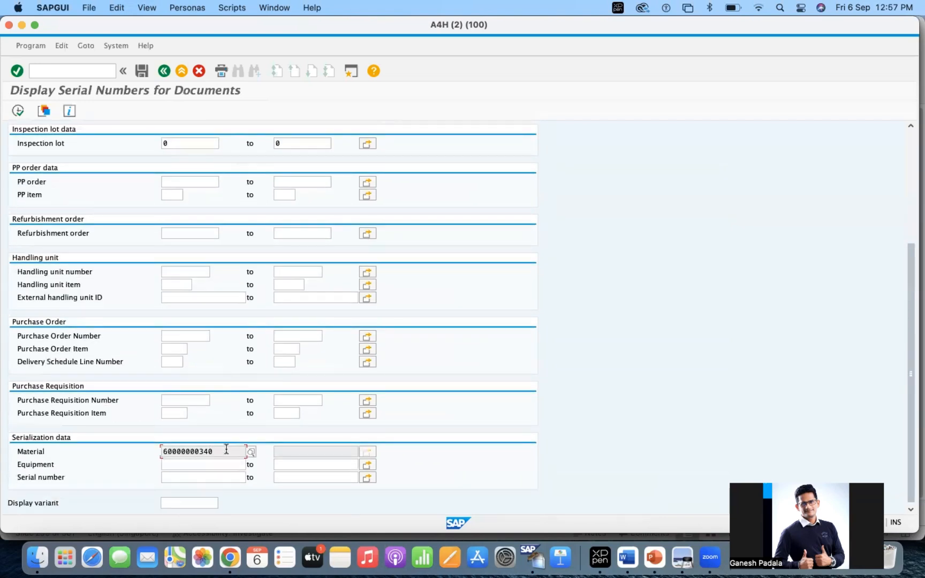
{"action": "left_click", "coordinate": [18, 112]}
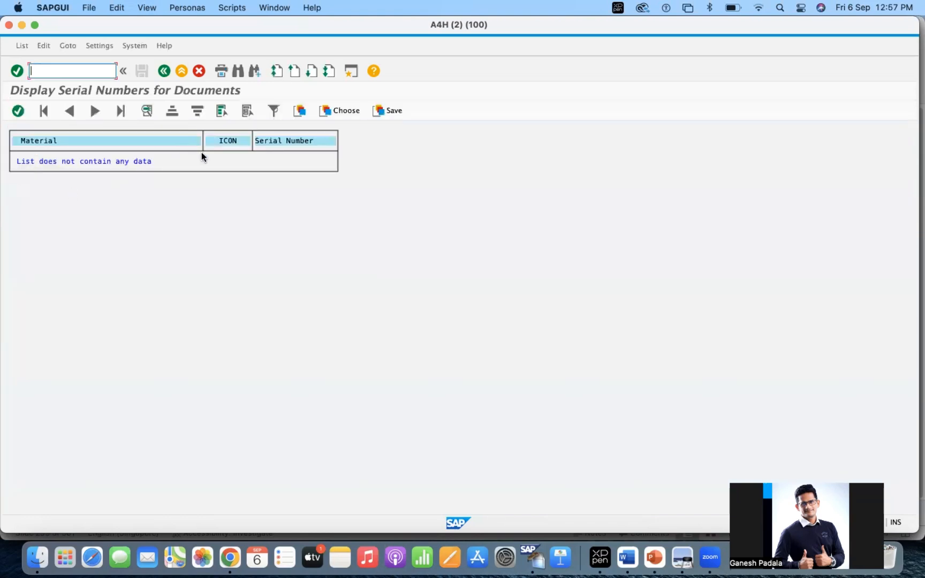
Leave the serial number selection by documents and return to the scrapping goods issue.
{"action": "left_click", "coordinate": [164, 72]}
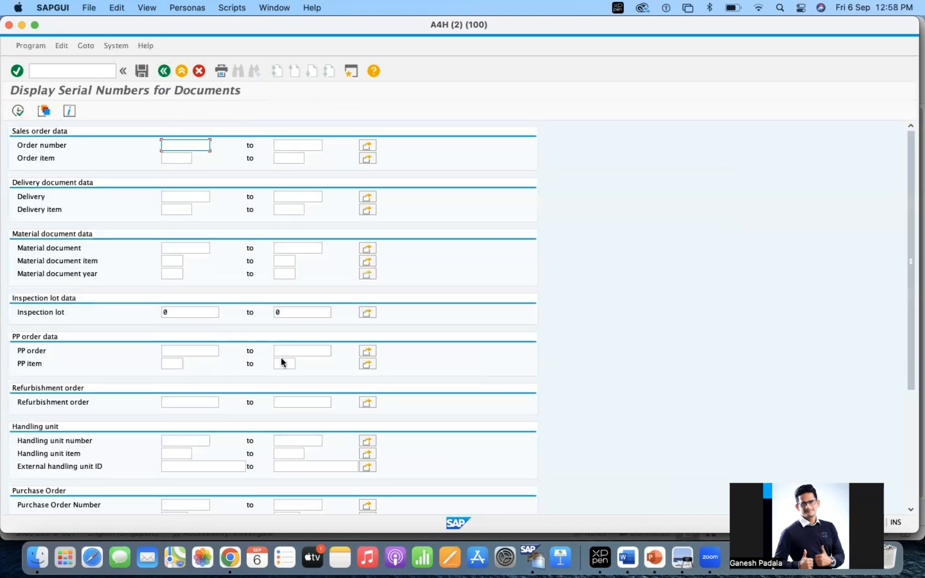
{"action": "scroll", "coordinate": [287, 361], "scroll_direction": "down", "scroll_amount": 5}
{"action": "scroll", "coordinate": [295, 361], "scroll_direction": "up", "scroll_amount": 5}
{"action": "left_click", "coordinate": [175, 312]}
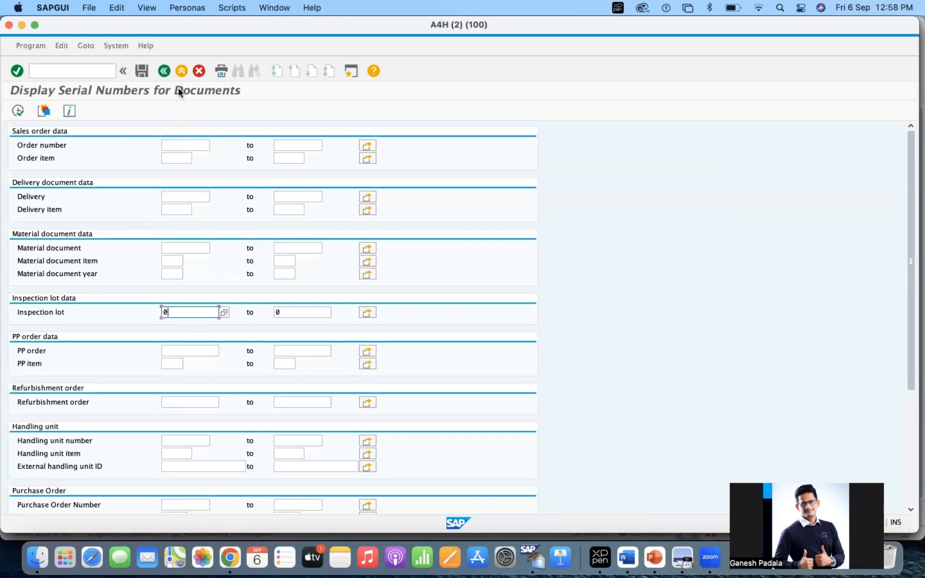
{"action": "left_click", "coordinate": [163, 72]}
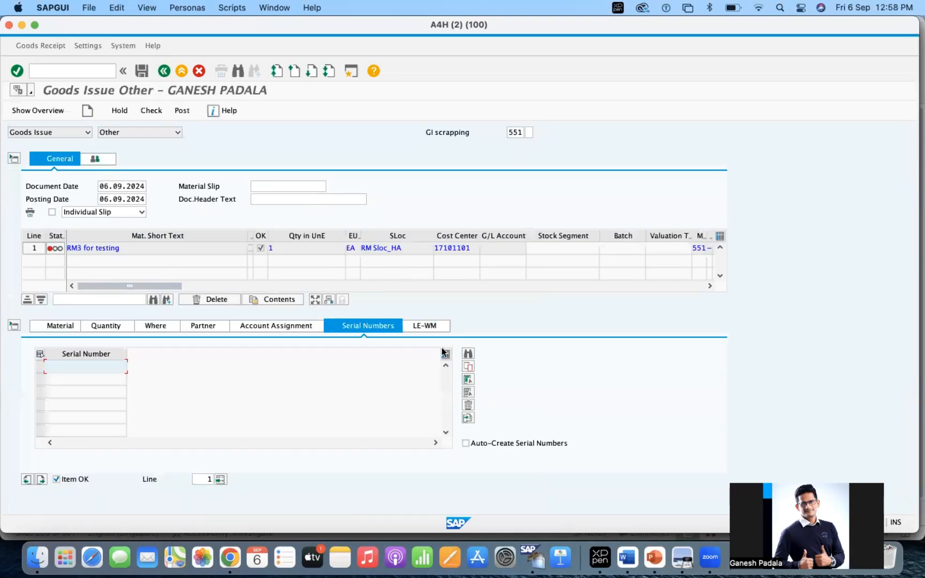
Select serial number S01 from the stock of plant 1710, storage location RM01, for the item and check the goods issue.
{"action": "left_click", "coordinate": [468, 367]}
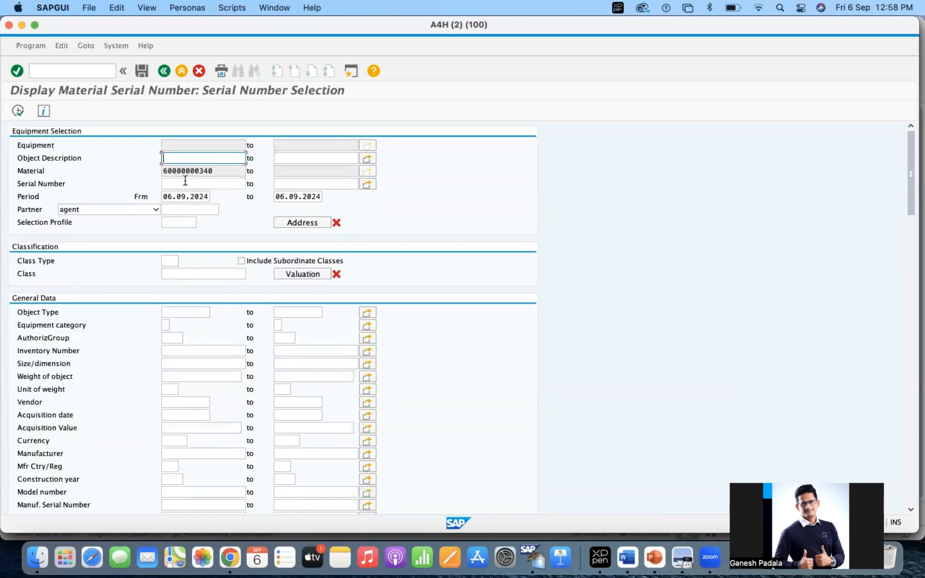
{"action": "scroll", "coordinate": [201, 382], "scroll_direction": "down", "scroll_amount": 5}
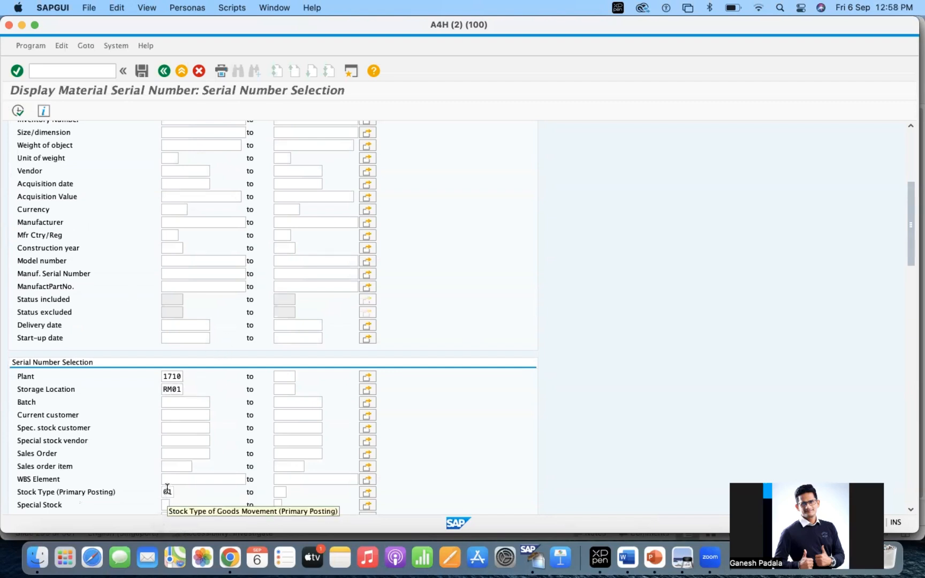
{"action": "left_click", "coordinate": [21, 111]}
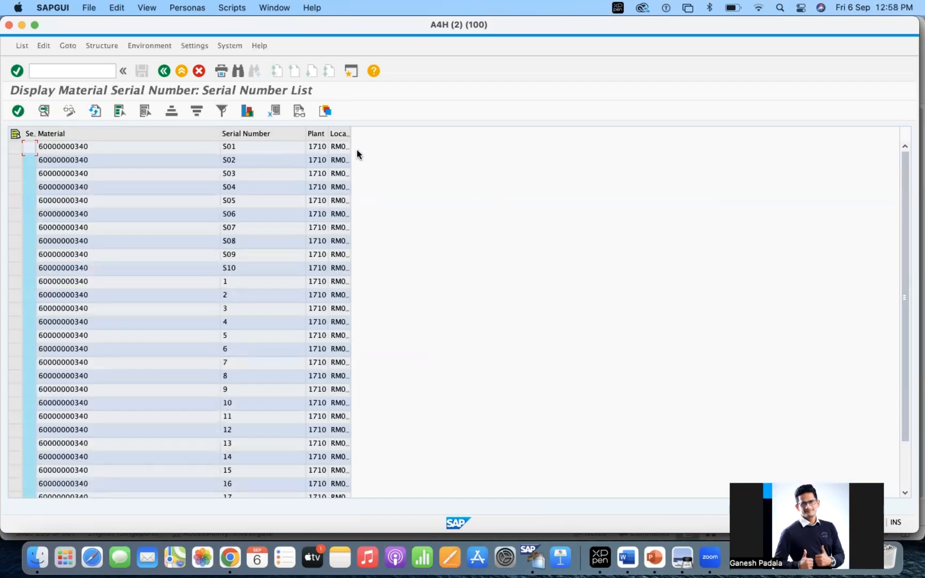
{"action": "left_click", "coordinate": [22, 150]}
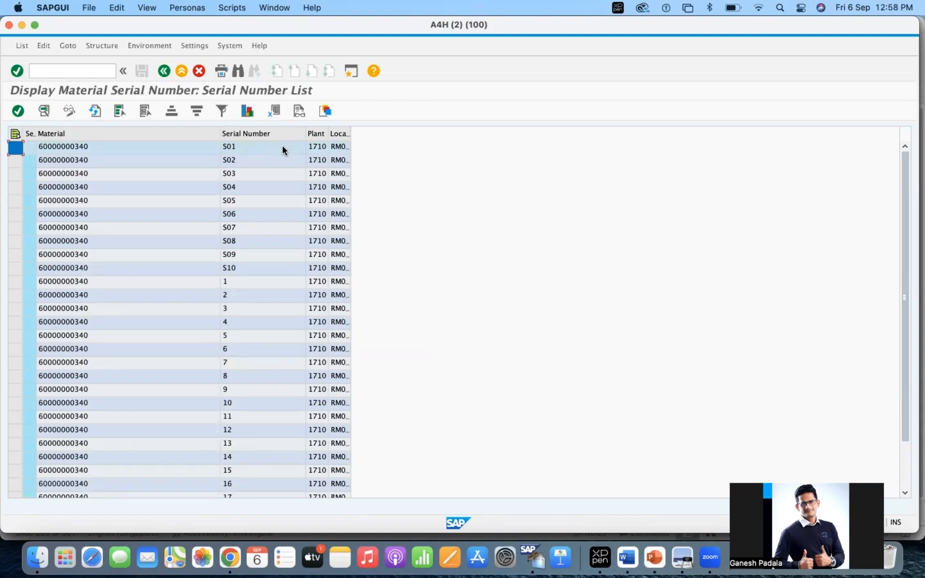
{"action": "left_click", "coordinate": [20, 112]}
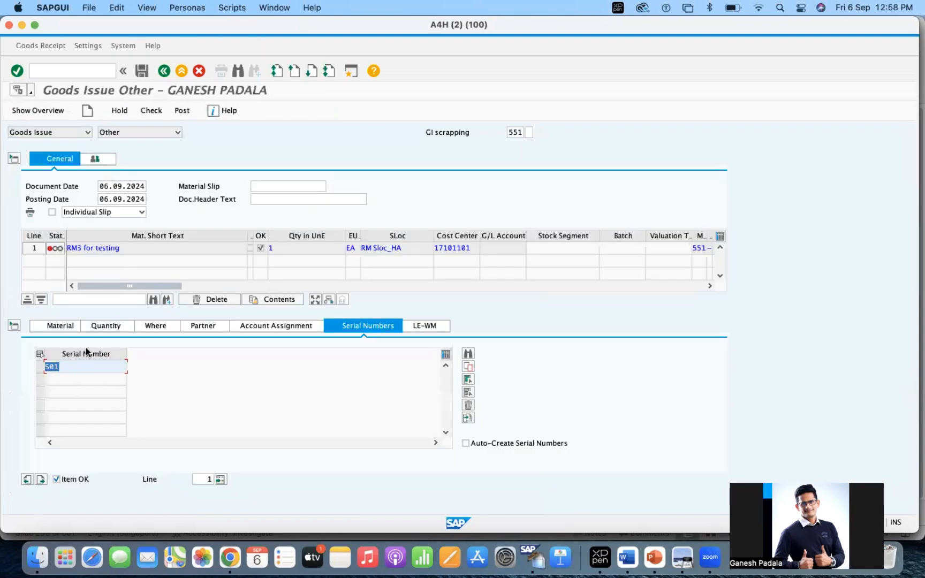
{"action": "left_click", "coordinate": [150, 112]}
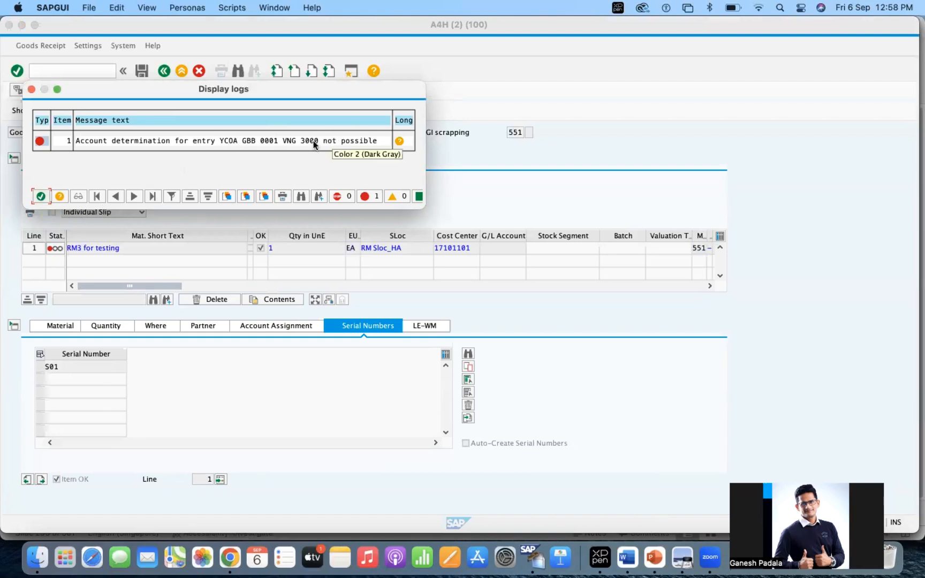
In session 4, run transaction OBYC and open the GBB account assignments for chart of accounts YCOA.
{"action": "right_click", "coordinate": [542, 559]}
{"action": "left_click", "coordinate": [560, 374]}
{"action": "left_click", "coordinate": [53, 72]}
{"action": "type", "text": "/no"}
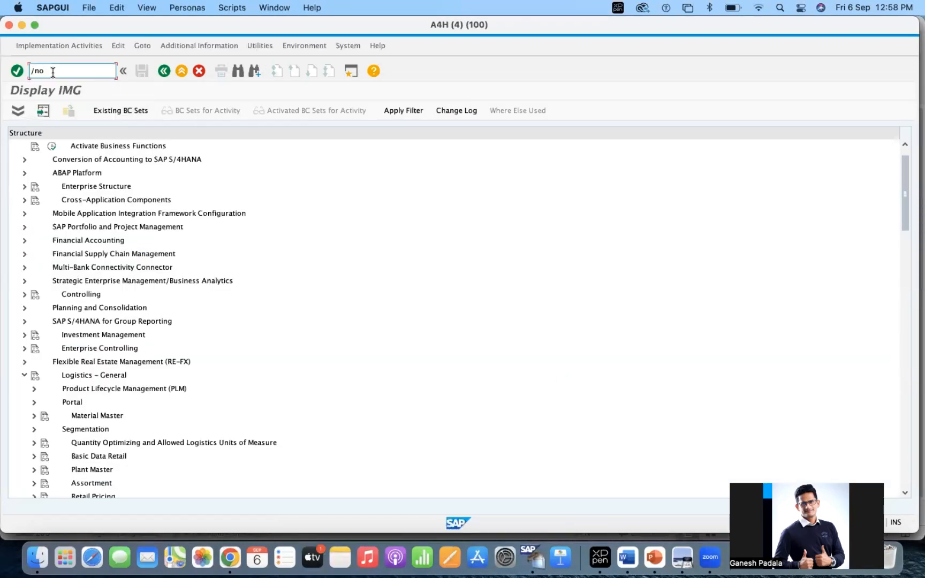
{"action": "type", "text": "byc"}
{"action": "key", "text": "Return"}
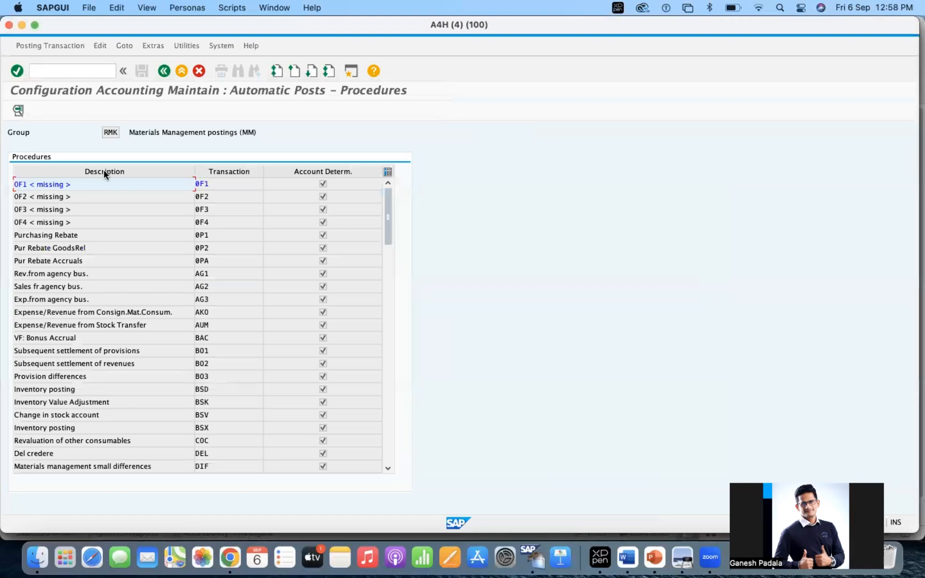
{"action": "left_click", "coordinate": [391, 362]}
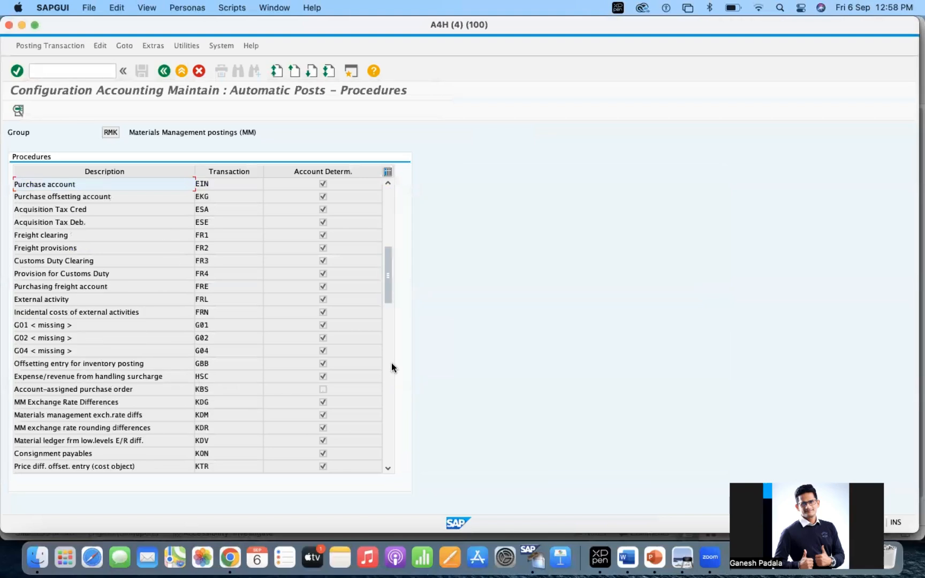
{"action": "double_click", "coordinate": [202, 365]}
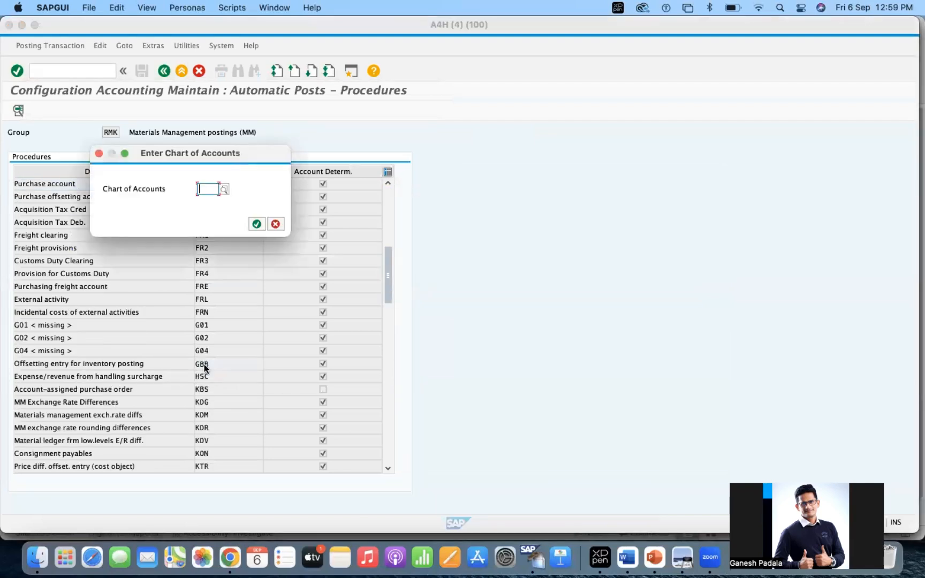
{"action": "type", "text": "YCOA"}
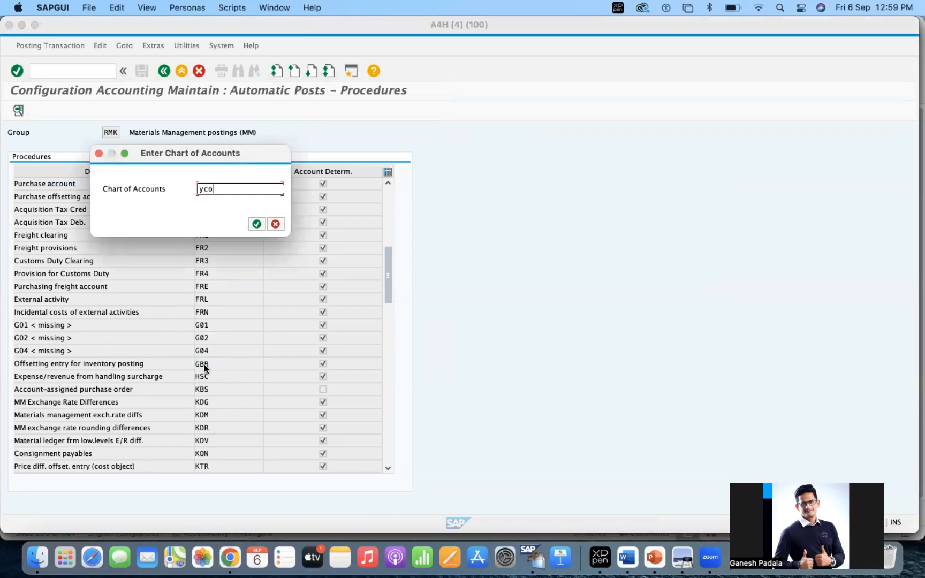
{"action": "key", "text": "Return"}
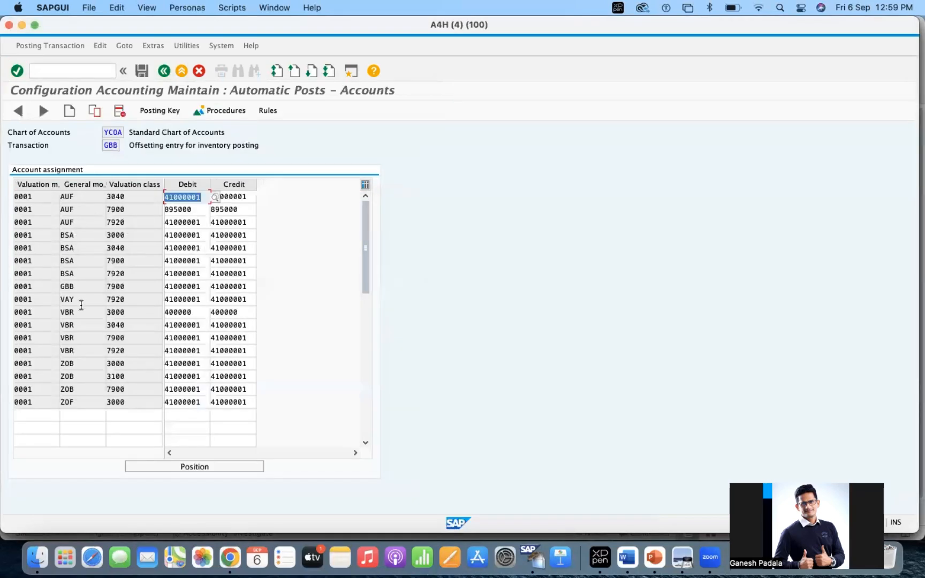
Add a GBB entry with valuation modifier 0001, general modifier VNG and valuation class 3000.
{"action": "left_click", "coordinate": [28, 414]}
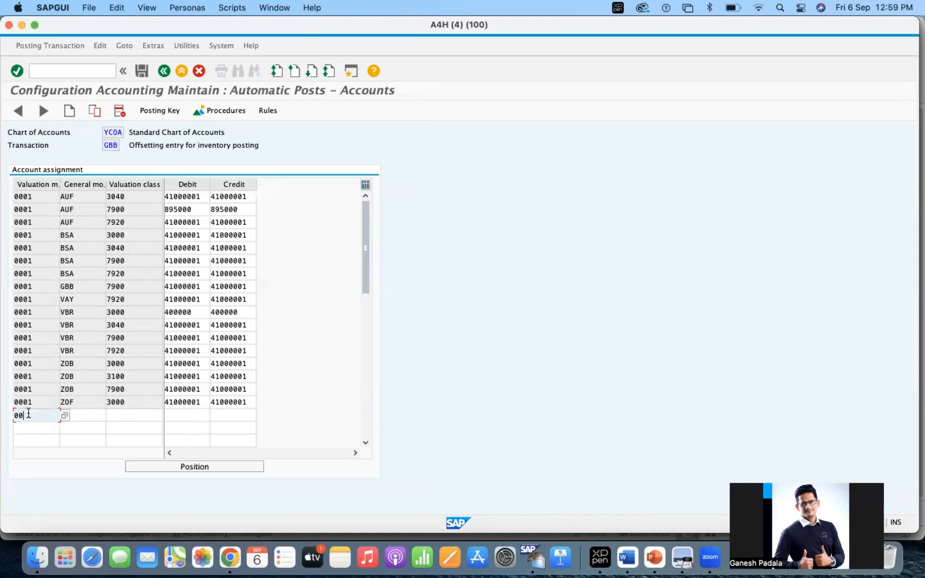
{"action": "key", "text": "Tab"}
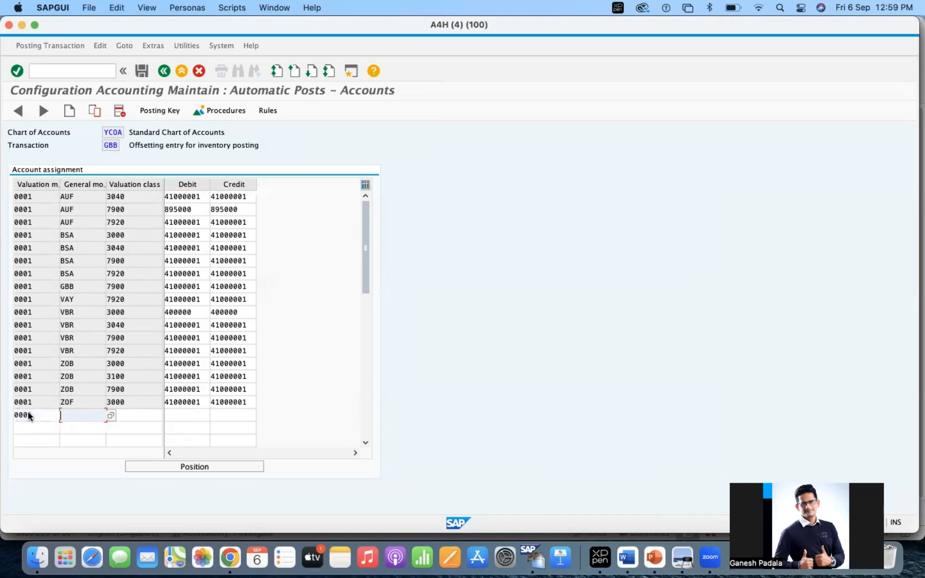
{"action": "type", "text": "vng"}
{"action": "key", "text": "Tab"}
{"action": "type", "text": "300"}
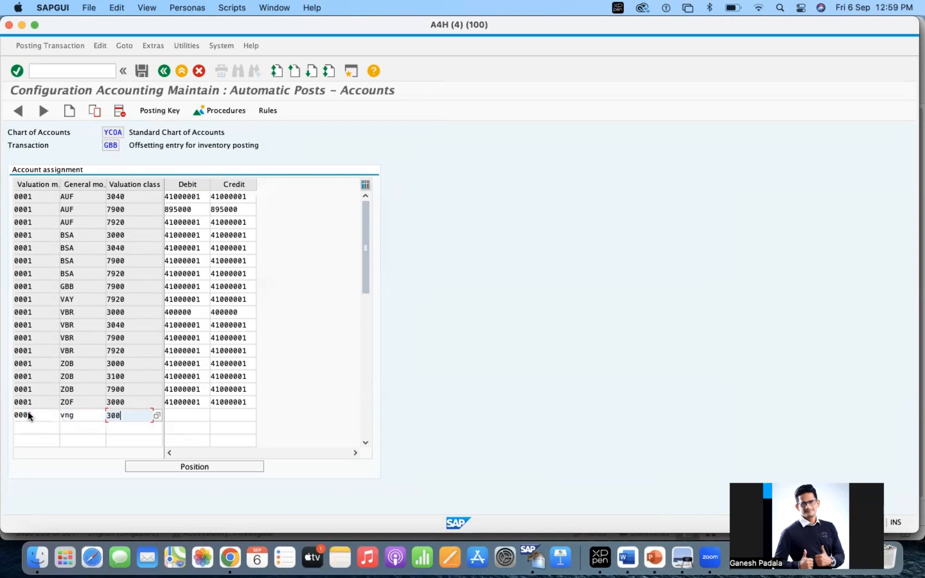
{"action": "type", "text": "0"}
{"action": "key", "text": "Tab"}
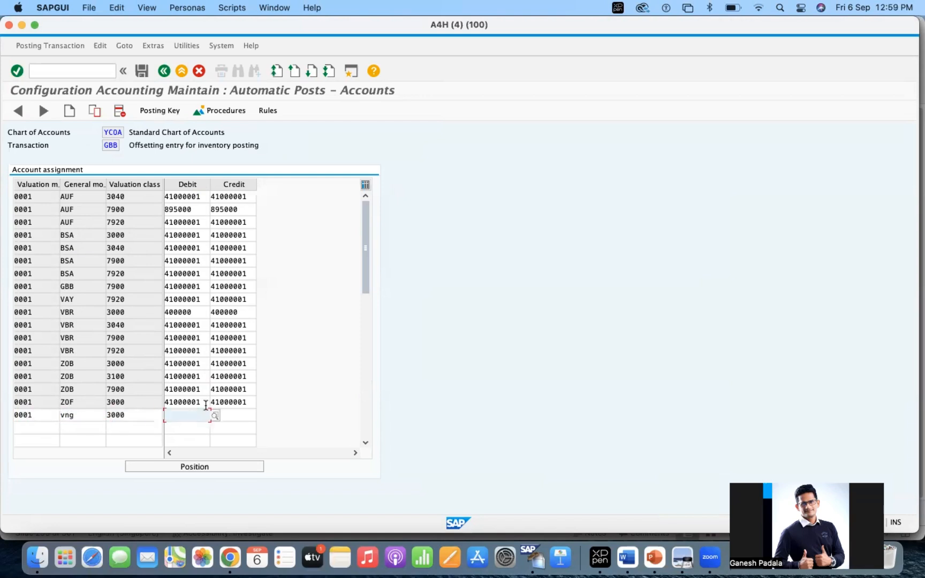
Assign account 41000001 as both debit and credit of the VNG entry and save the account determination.
{"action": "left_click_drag", "start_coordinate": [206, 406], "coordinate": [160, 408]}
{"action": "key", "text": "super+c"}
{"action": "left_click", "coordinate": [192, 416]}
{"action": "key", "text": "super+v"}
{"action": "key", "text": "Tab"}
{"action": "key", "text": "super+v"}
{"action": "key", "text": "Return"}
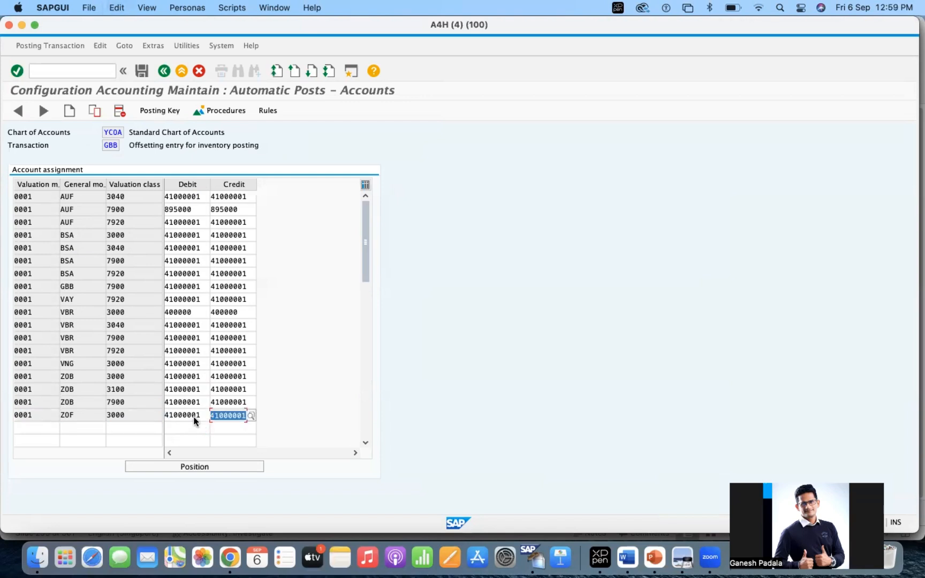
{"action": "left_click", "coordinate": [142, 71]}
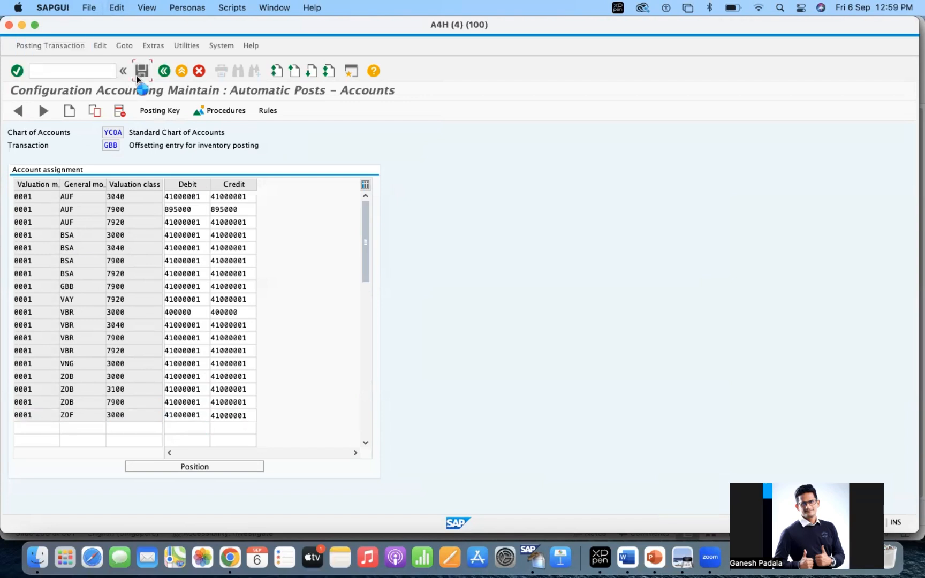
{"action": "left_click", "coordinate": [190, 146]}
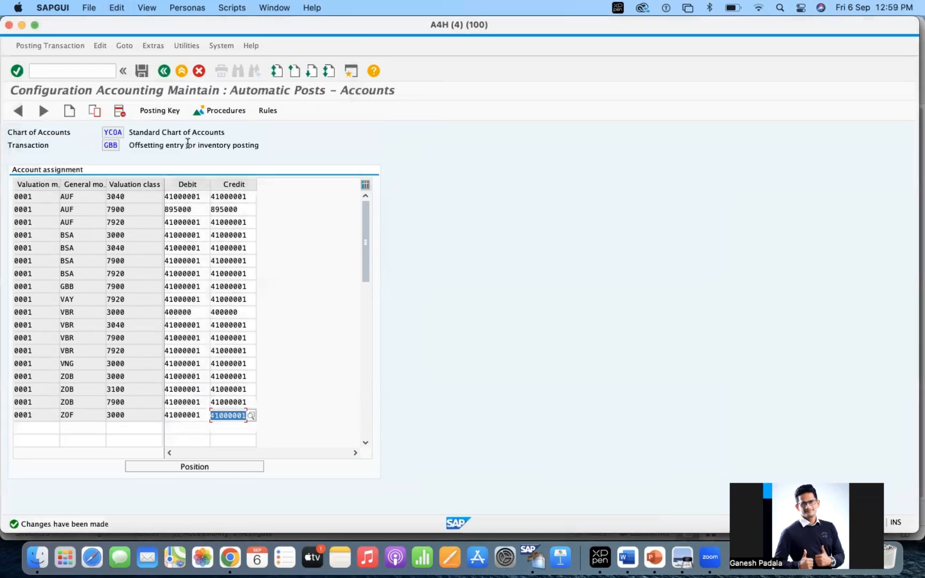
Return to the goods issue in session 2, close its log, recheck the document and post the scrapping.
{"action": "right_click", "coordinate": [532, 557]}
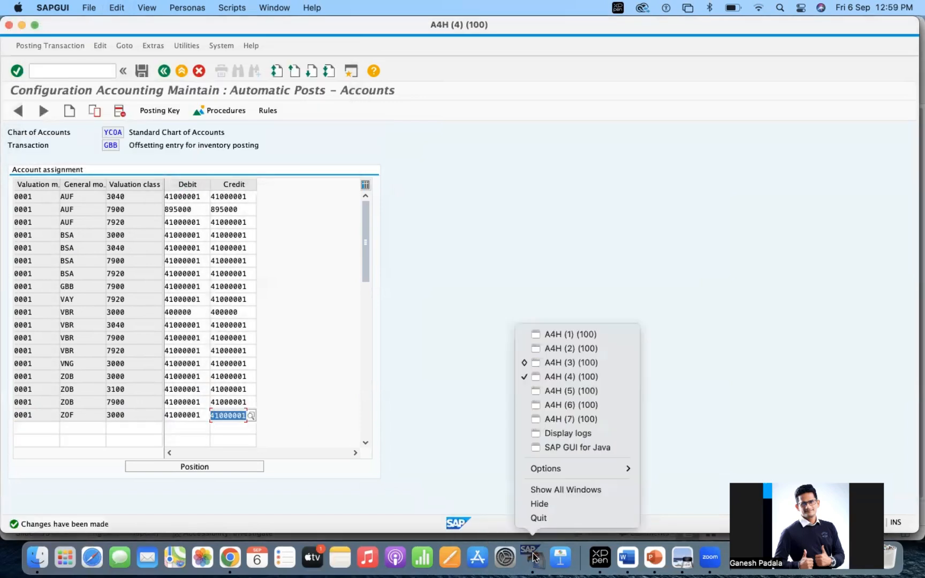
{"action": "left_click", "coordinate": [556, 355]}
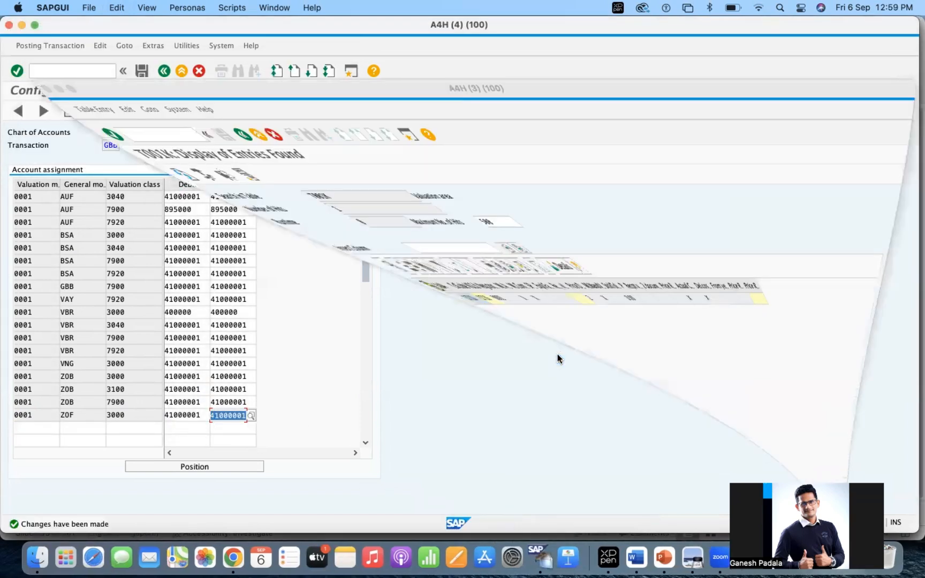
{"action": "right_click", "coordinate": [557, 567]}
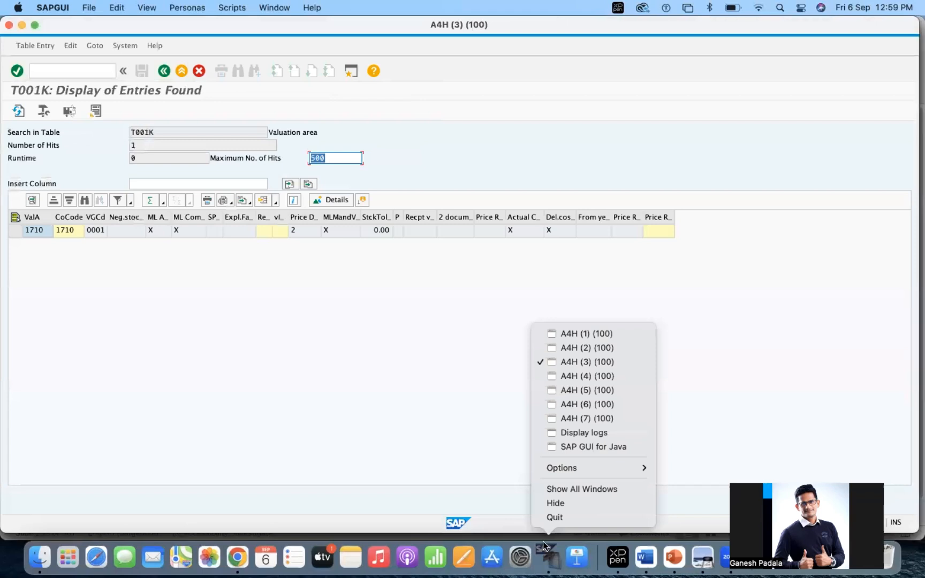
{"action": "left_click", "coordinate": [559, 347]}
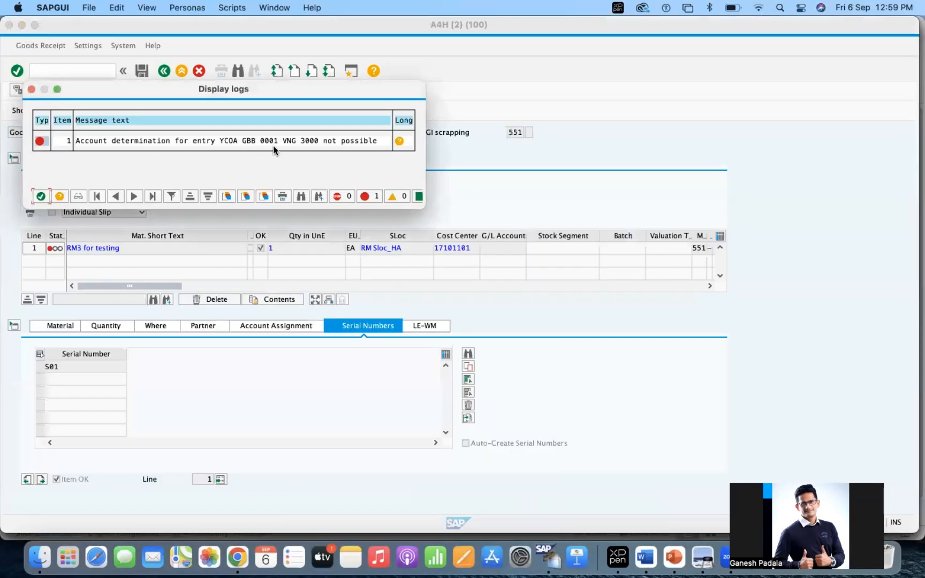
{"action": "left_click", "coordinate": [40, 196]}
{"action": "left_click", "coordinate": [151, 111]}
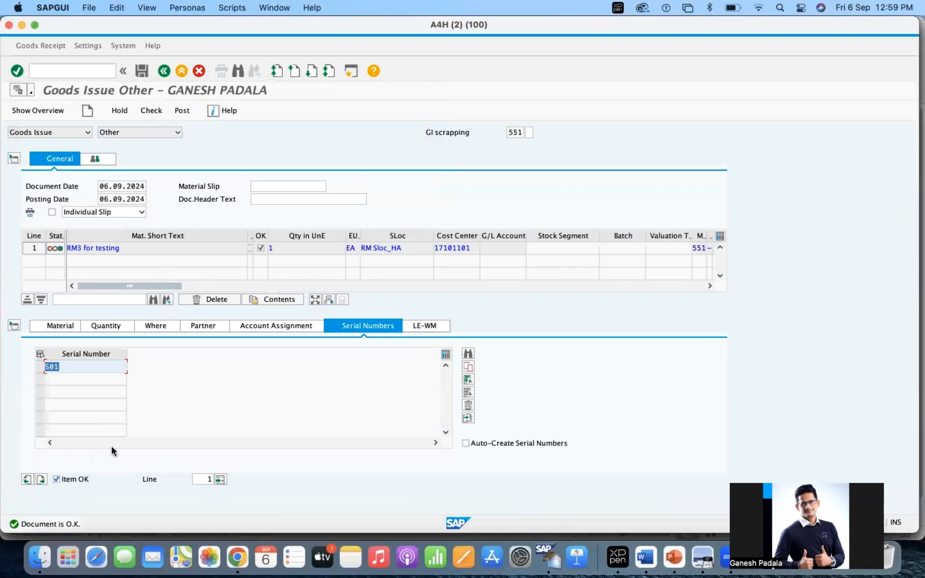
{"action": "left_click", "coordinate": [184, 112]}
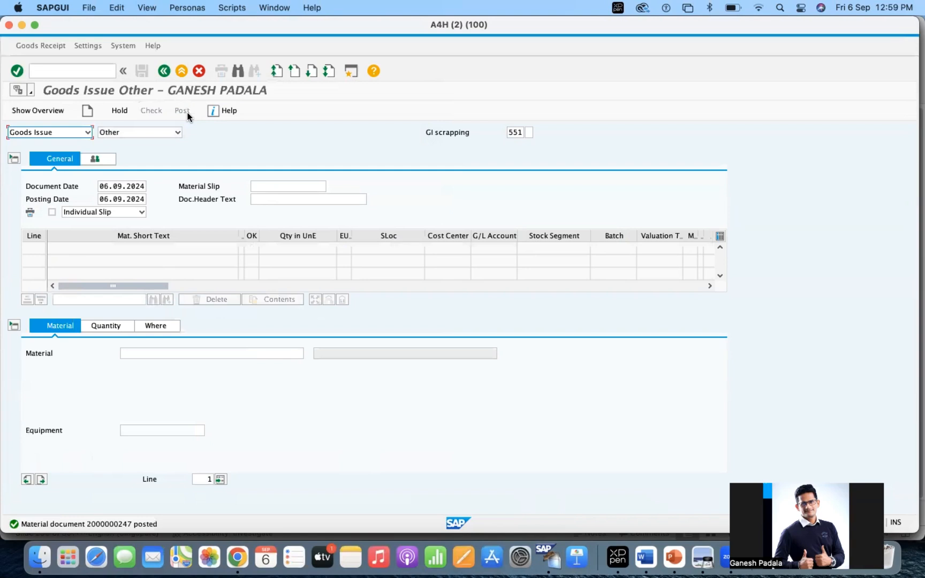
Display the posted material document and examine the line items of its accounting document.
{"action": "left_click", "coordinate": [83, 132]}
{"action": "left_click", "coordinate": [53, 155]}
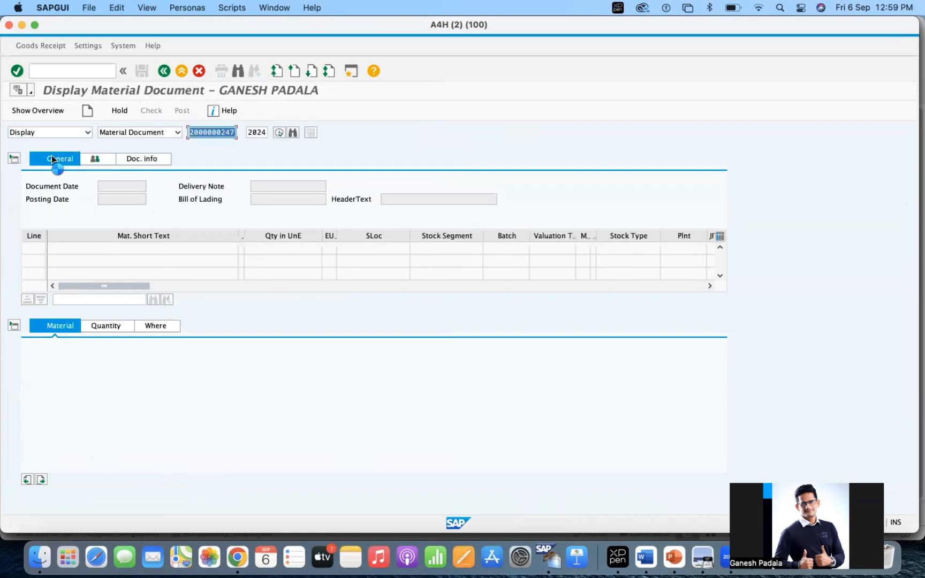
{"action": "left_click", "coordinate": [127, 160]}
{"action": "left_click", "coordinate": [404, 188]}
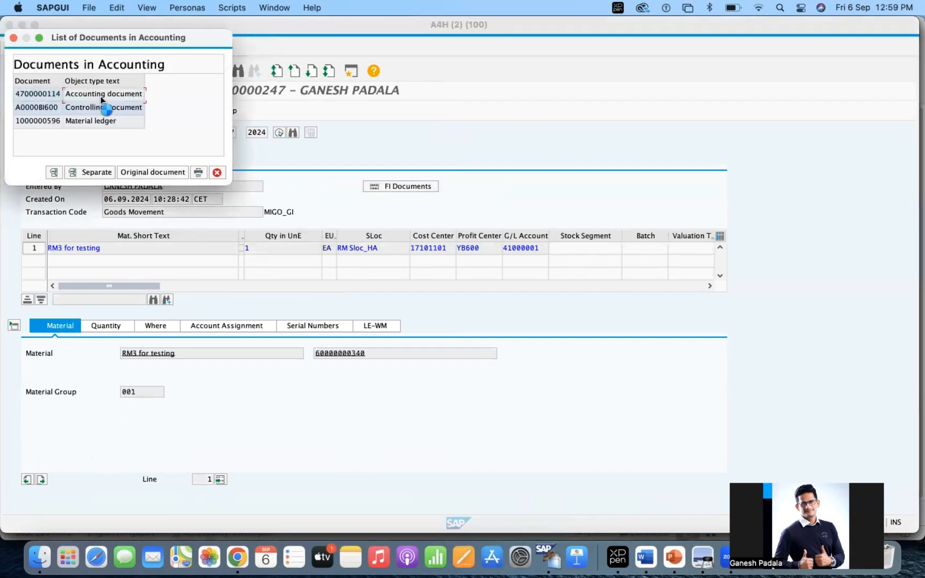
{"action": "double_click", "coordinate": [102, 95]}
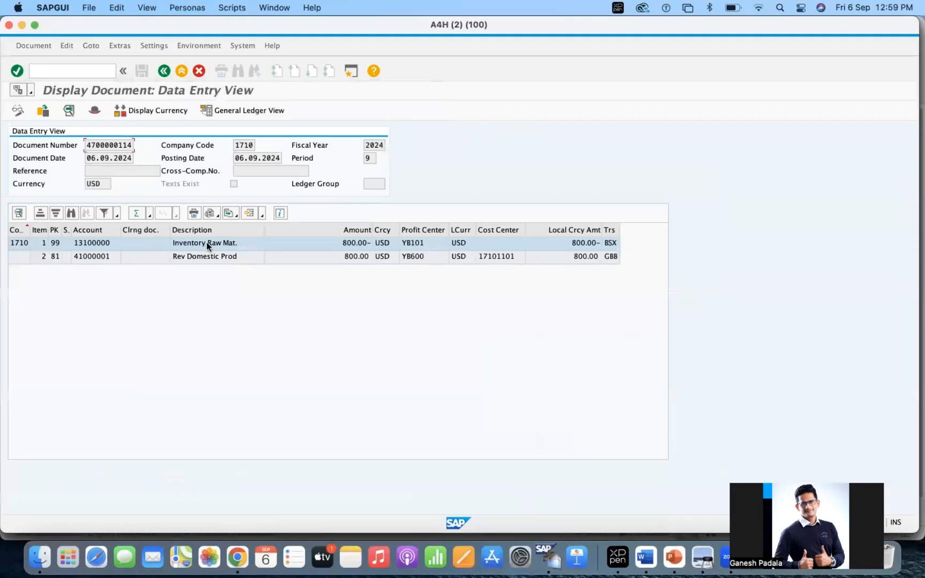
{"action": "left_click", "coordinate": [612, 257]}
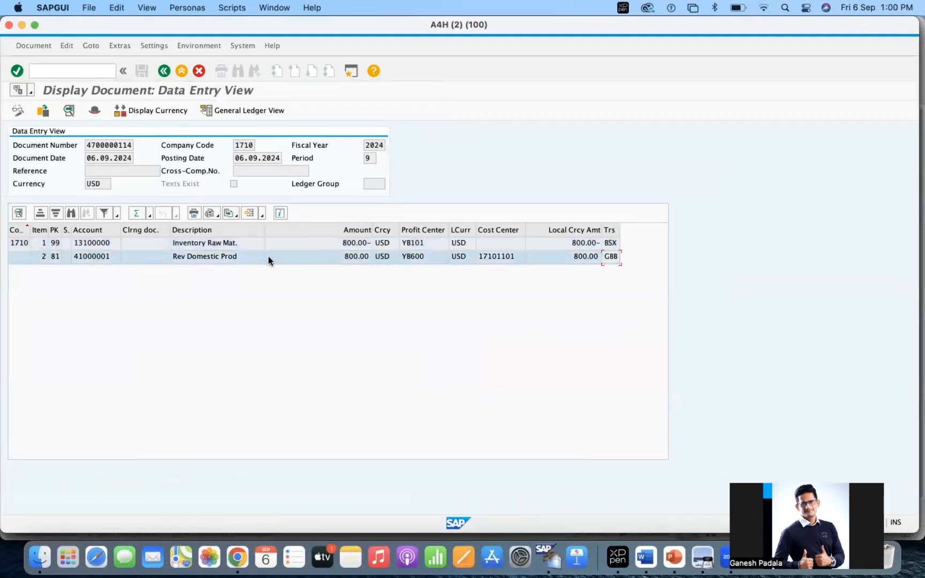
Return to the material document and review the item's account assignment and serial numbers.
{"action": "left_click", "coordinate": [165, 71]}
{"action": "left_click", "coordinate": [216, 173]}
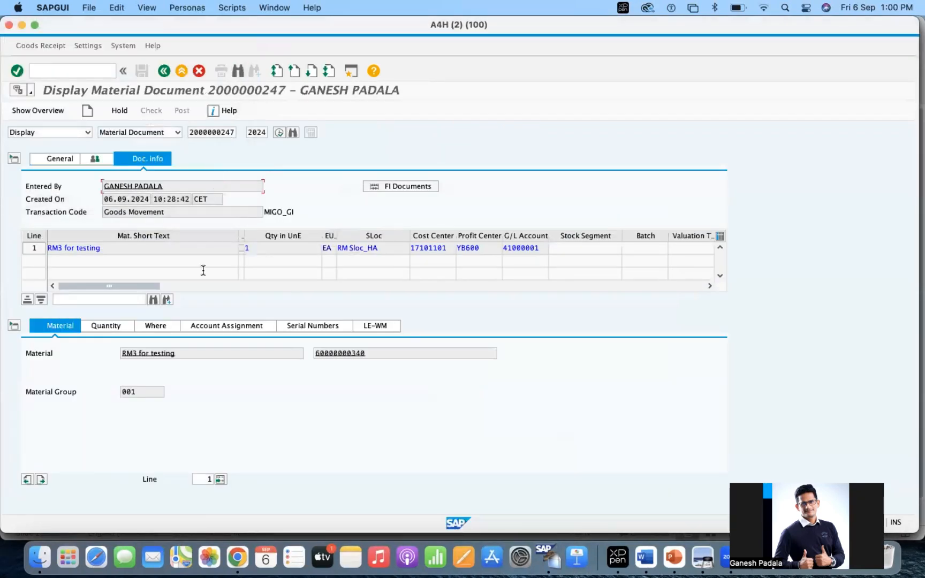
{"action": "left_click", "coordinate": [217, 327]}
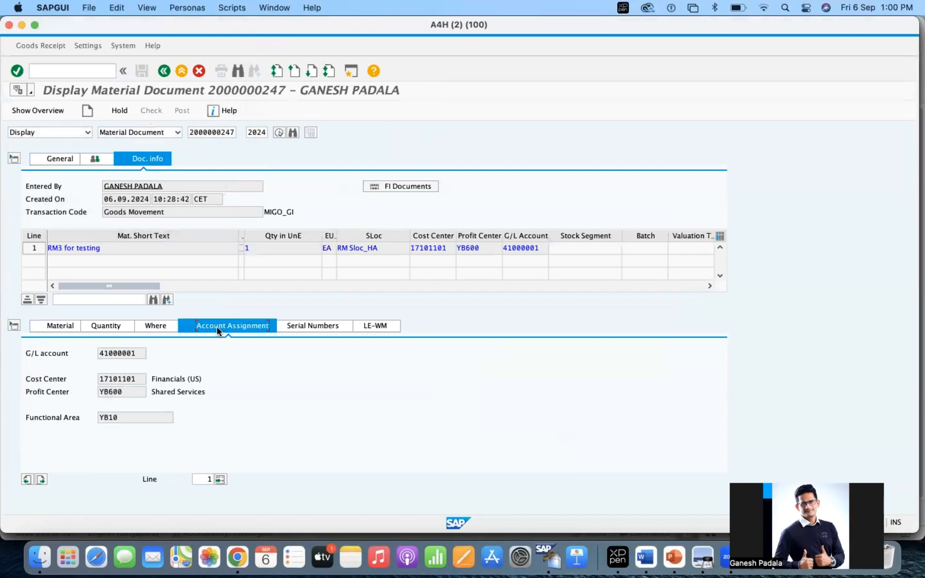
{"action": "left_click", "coordinate": [298, 327]}
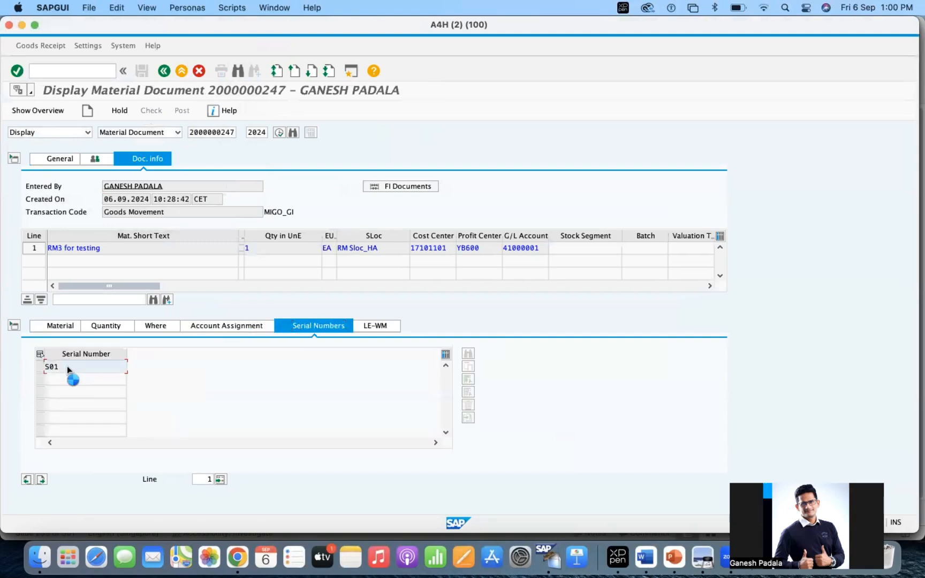
Display the serial number master record of S01 and check its detailed system status.
{"action": "left_click", "coordinate": [164, 72]}
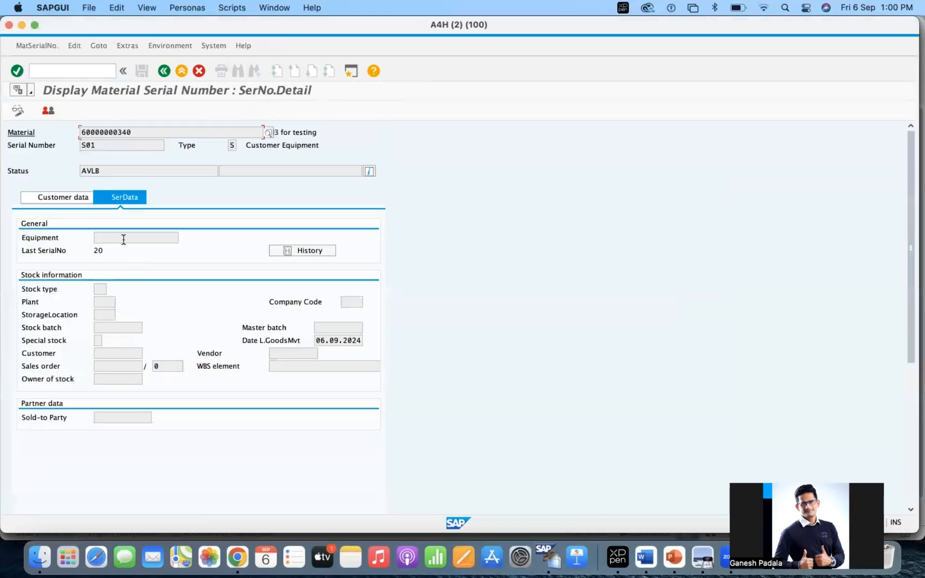
{"action": "left_click", "coordinate": [98, 145]}
{"action": "left_click", "coordinate": [111, 172]}
{"action": "left_click", "coordinate": [369, 172]}
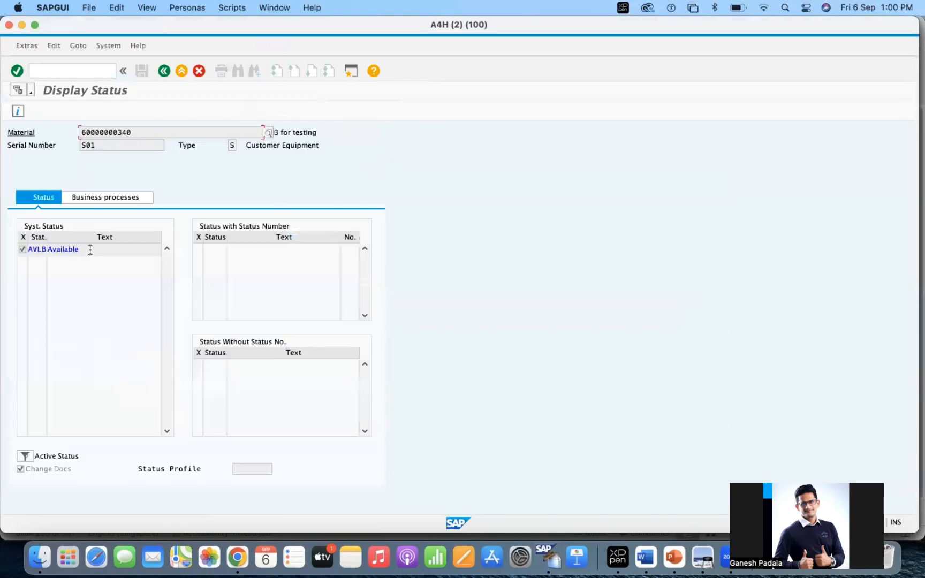
{"action": "left_click_drag", "start_coordinate": [89, 250], "coordinate": [37, 253]}
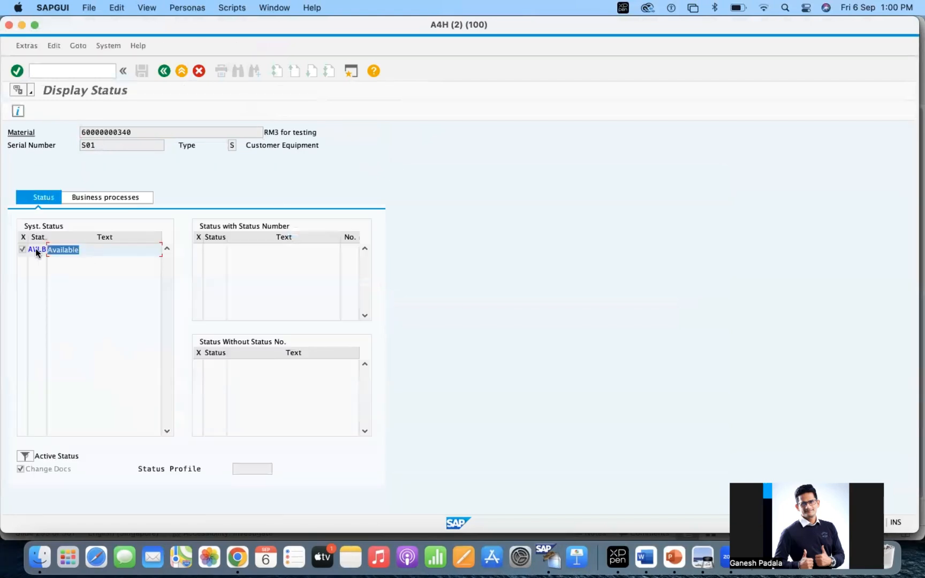
{"action": "left_click", "coordinate": [164, 70]}
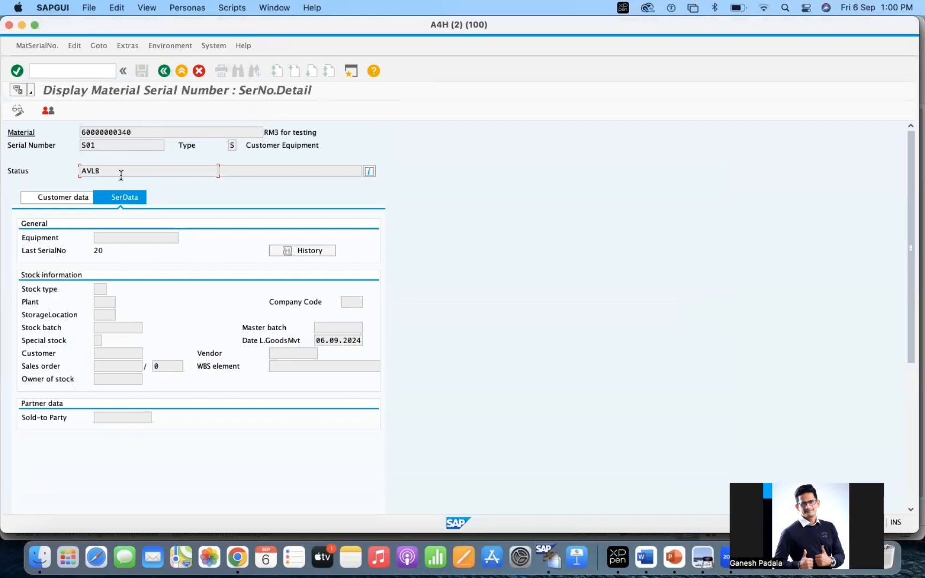
Open the history of serial number S01 and compare its receipt and scrapping movements.
{"action": "left_click", "coordinate": [107, 313]}
{"action": "left_click", "coordinate": [300, 251]}
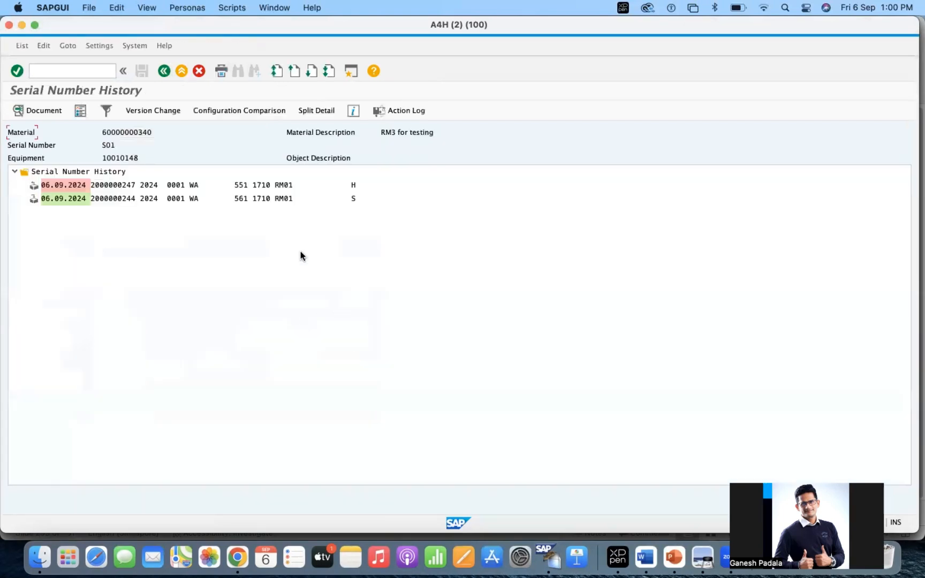
{"action": "left_click", "coordinate": [122, 198]}
{"action": "left_click", "coordinate": [239, 199]}
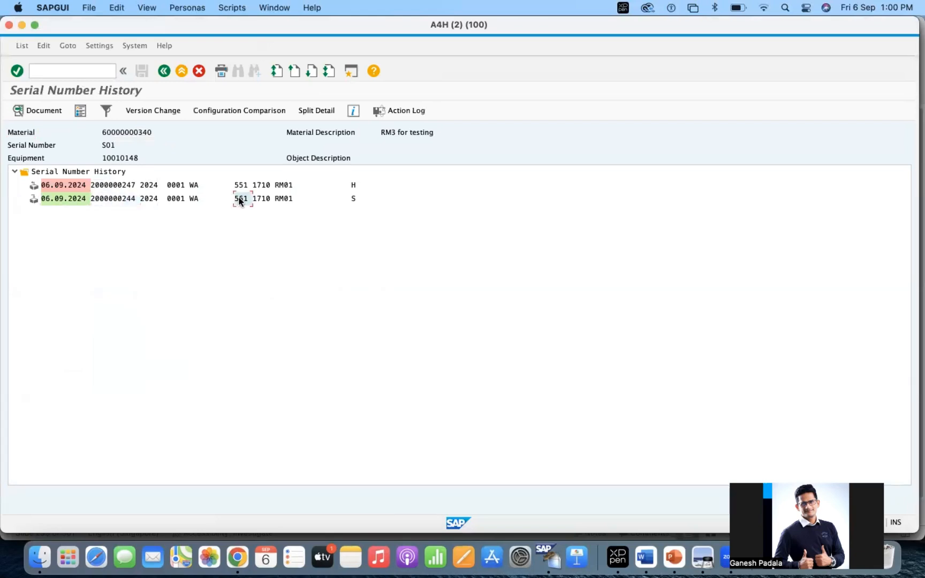
{"action": "left_click", "coordinate": [355, 200]}
{"action": "left_click", "coordinate": [118, 185]}
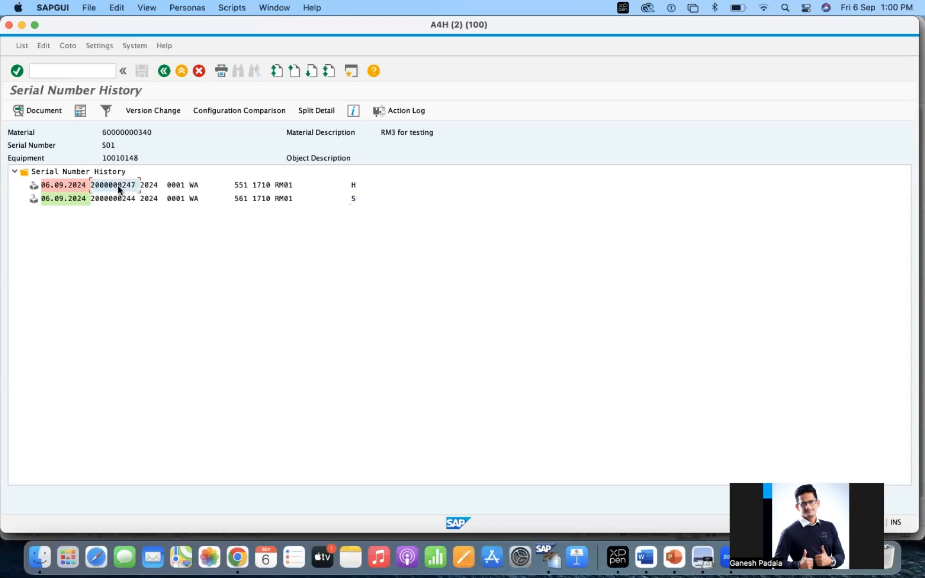
{"action": "left_click", "coordinate": [235, 186]}
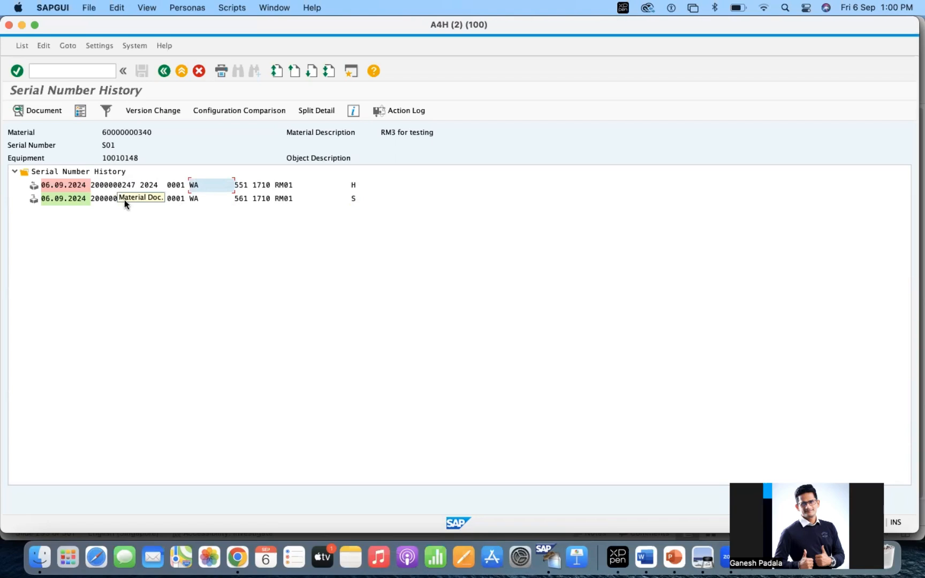
{"action": "left_click", "coordinate": [164, 71]}
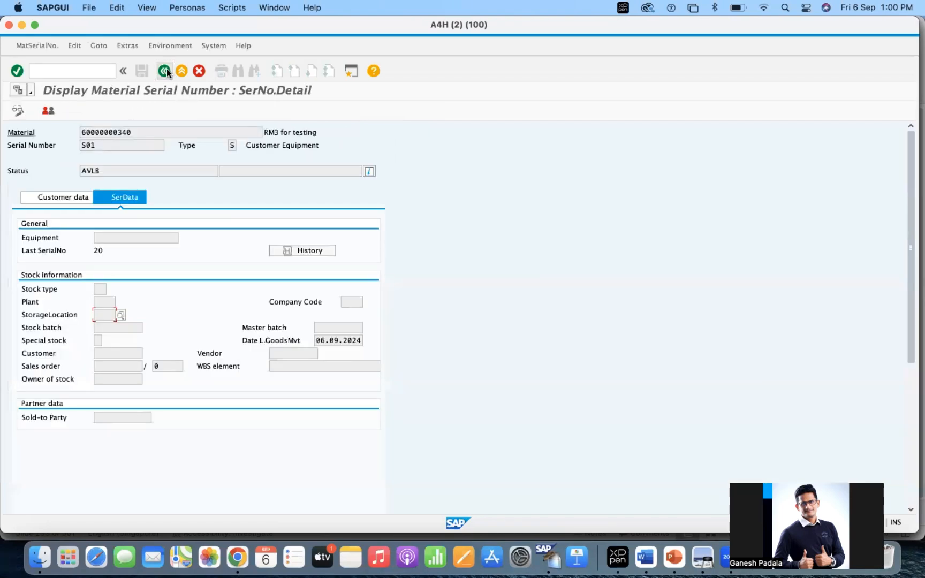
Switch to session 3 and open the SAP reference IMG through transaction SPRO.
{"action": "right_click", "coordinate": [550, 560]}
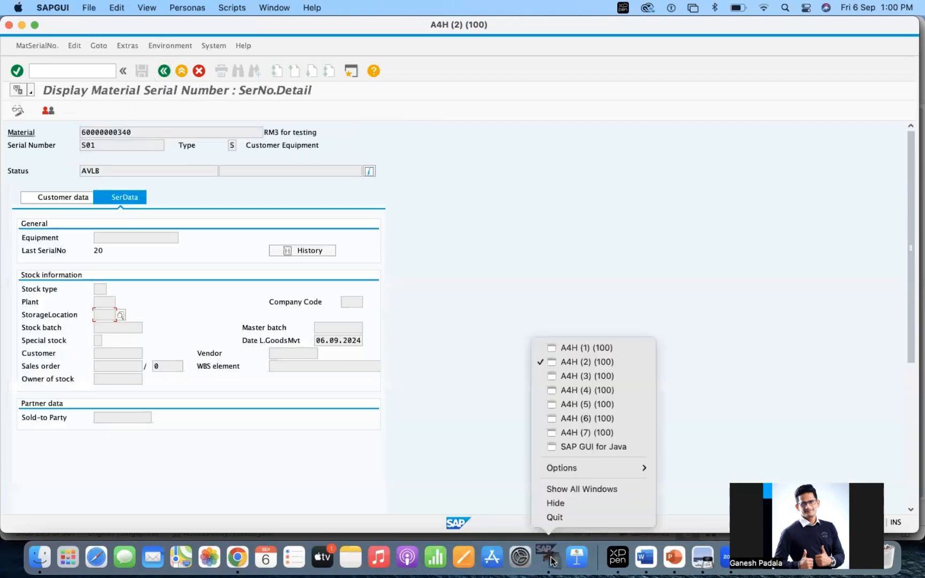
{"action": "left_click", "coordinate": [577, 376]}
{"action": "left_click", "coordinate": [74, 70]}
{"action": "type", "text": "/nspro"}
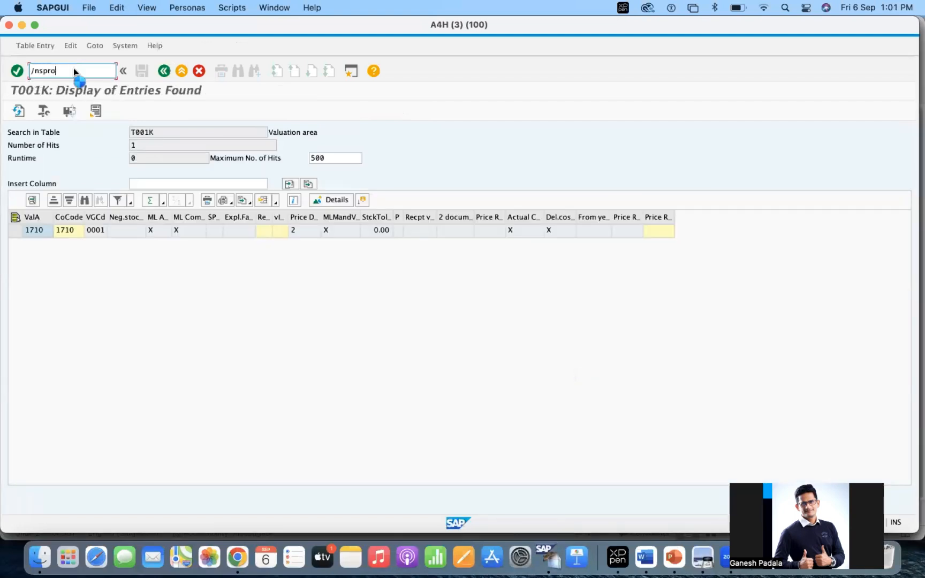
{"action": "key", "text": "Return"}
{"action": "left_click", "coordinate": [61, 113]}
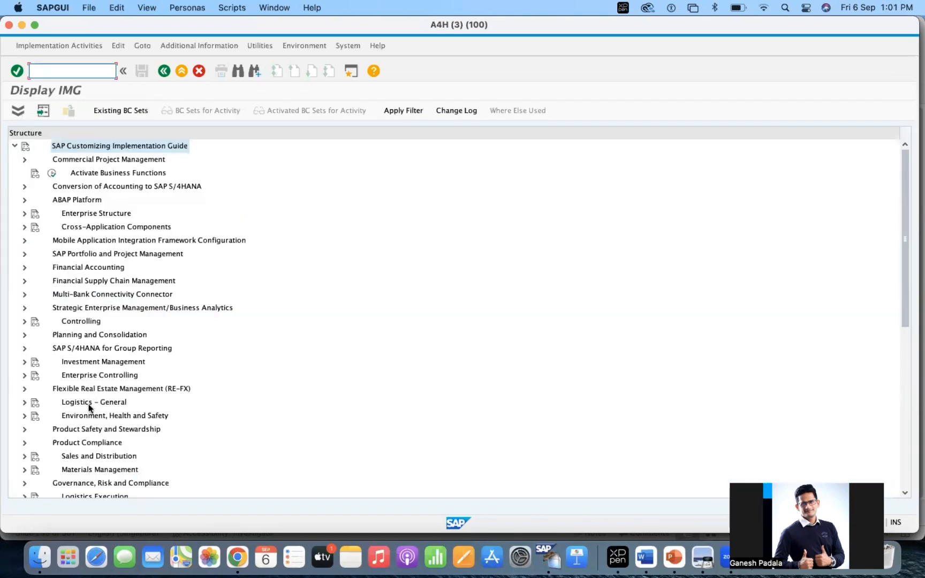
Expand Logistics – General in the IMG structure and open its Handling Unit Management node.
{"action": "left_click", "coordinate": [89, 404]}
{"action": "left_click", "coordinate": [24, 403]}
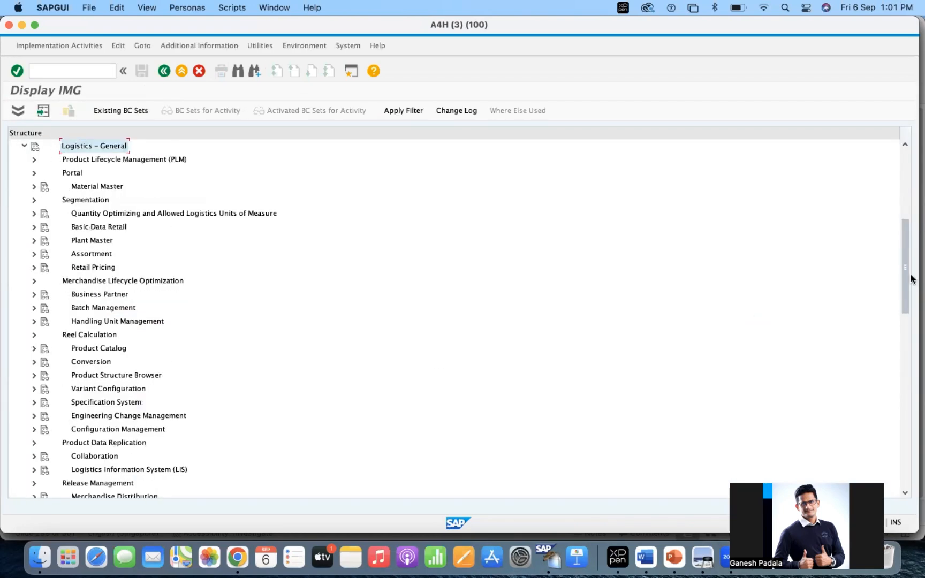
{"action": "left_click", "coordinate": [906, 172]}
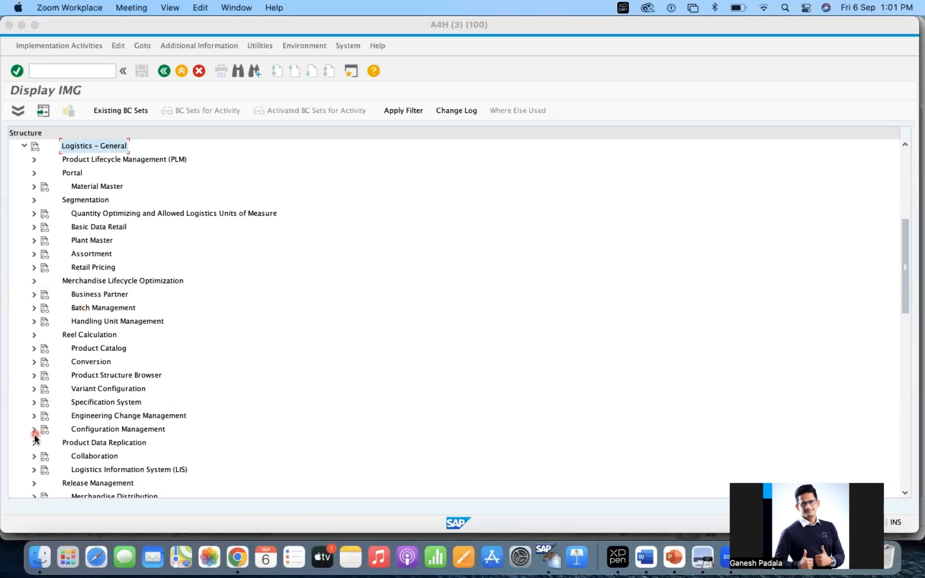
{"action": "left_click", "coordinate": [34, 321]}
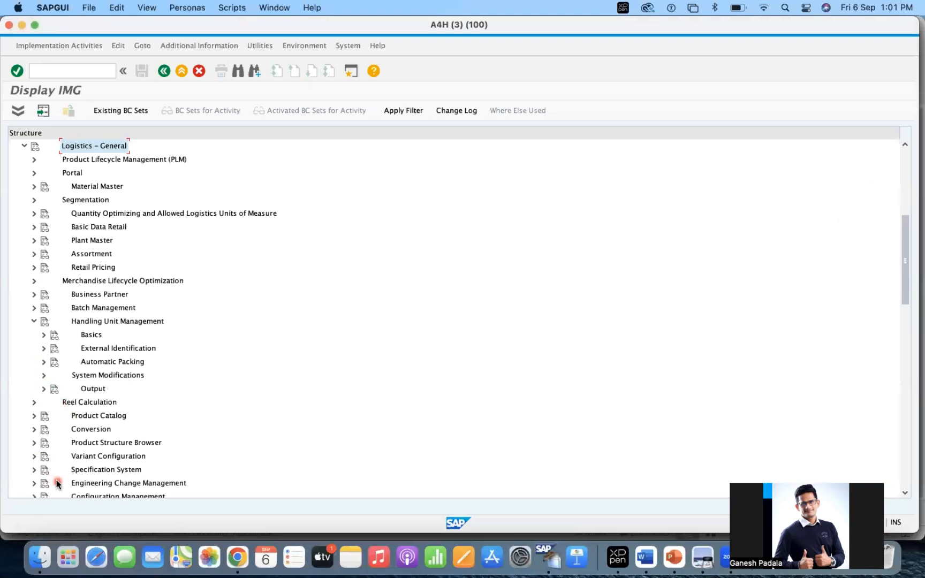
{"action": "scroll", "coordinate": [60, 473], "scroll_direction": "down", "scroll_amount": 4}
{"action": "scroll", "coordinate": [67, 378], "scroll_direction": "up", "scroll_amount": 1}
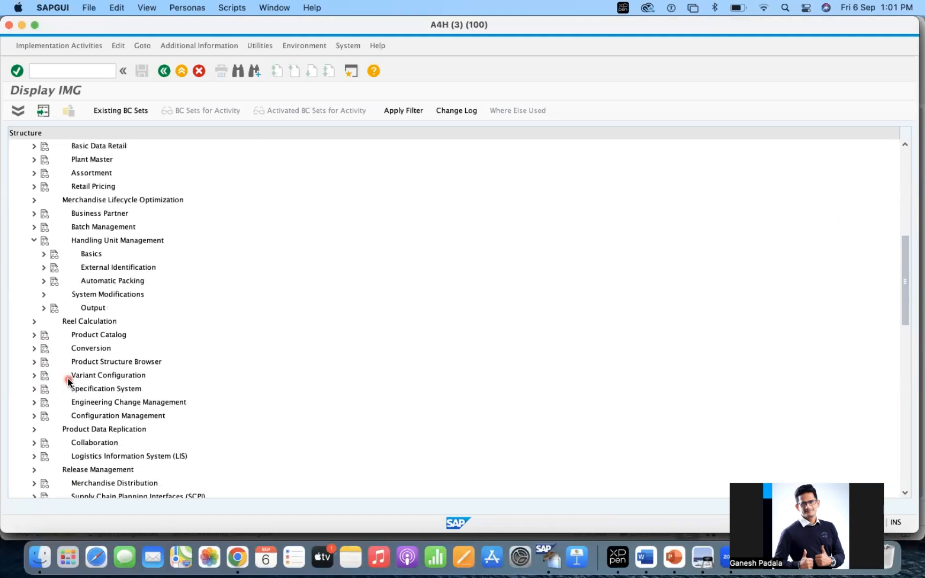
{"action": "scroll", "coordinate": [73, 380], "scroll_direction": "down", "scroll_amount": 1}
{"action": "scroll", "coordinate": [72, 378], "scroll_direction": "up", "scroll_amount": 5}
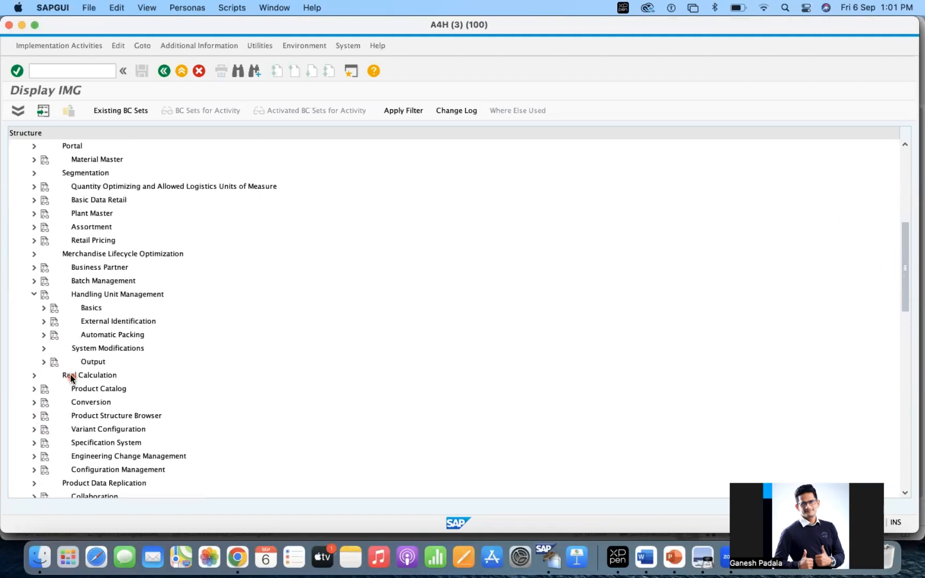
{"action": "scroll", "coordinate": [71, 377], "scroll_direction": "down", "scroll_amount": 1}
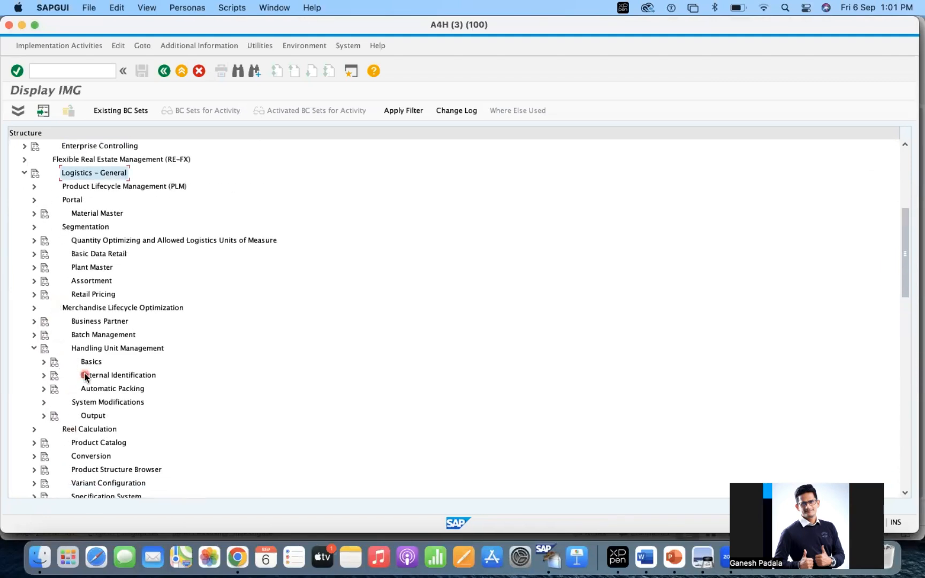
{"action": "scroll", "coordinate": [91, 375], "scroll_direction": "down", "scroll_amount": 8}
{"action": "scroll", "coordinate": [93, 377], "scroll_direction": "up", "scroll_amount": 1}
{"action": "scroll", "coordinate": [93, 376], "scroll_direction": "up", "scroll_amount": 3}
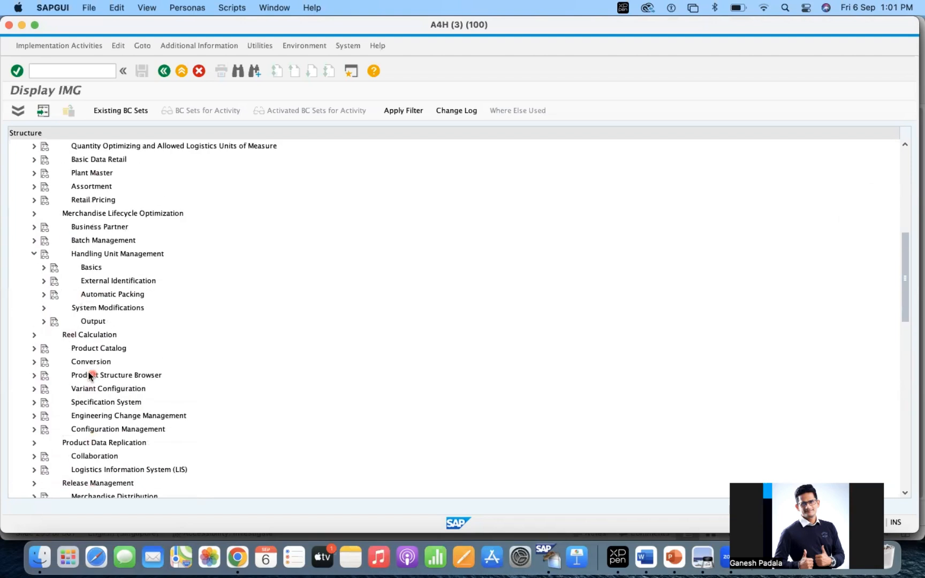
Expand Basics and Serial Numbers under Handling Unit Management and run Define Serial Number Profiles.
{"action": "left_click", "coordinate": [43, 261]}
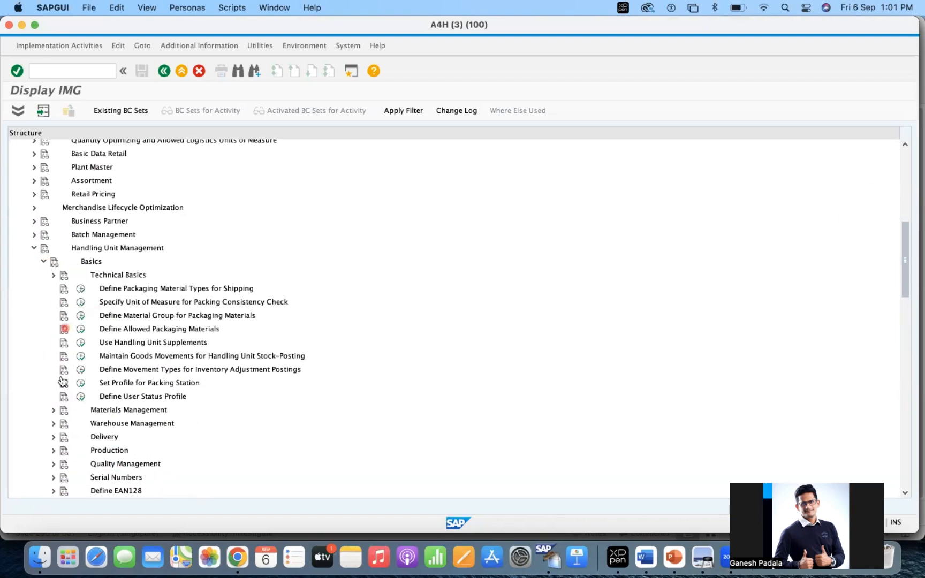
{"action": "scroll", "coordinate": [83, 380], "scroll_direction": "down", "scroll_amount": 10}
{"action": "scroll", "coordinate": [118, 315], "scroll_direction": "up", "scroll_amount": 5}
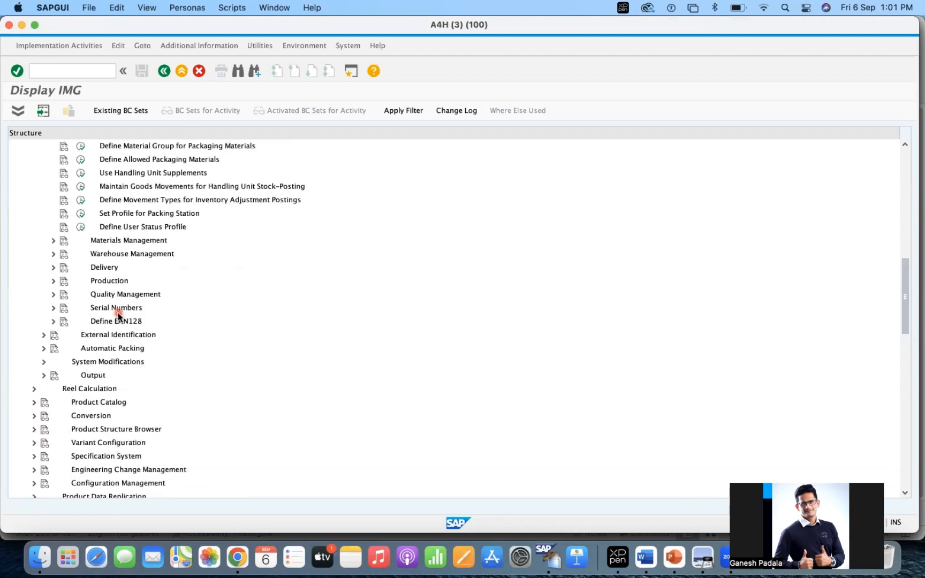
{"action": "left_click", "coordinate": [53, 322]}
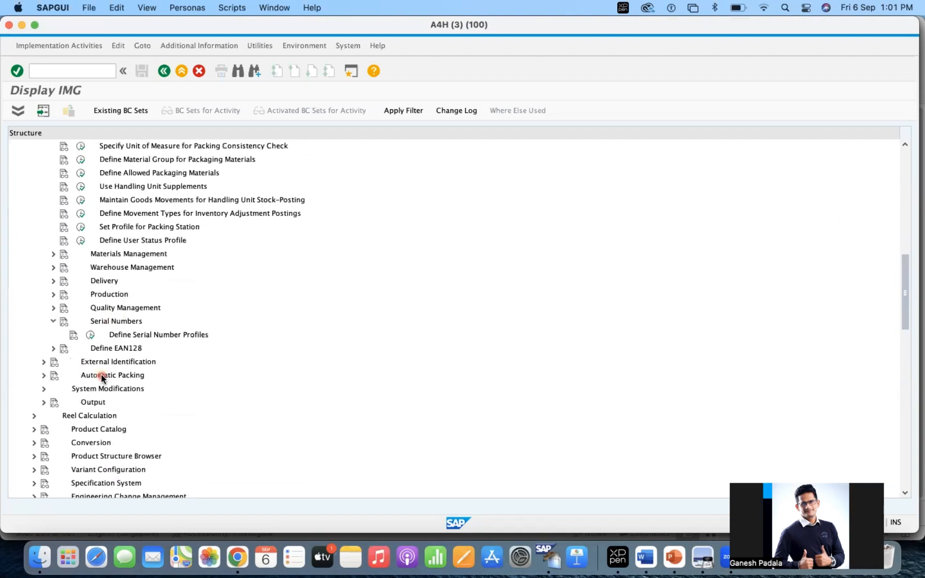
{"action": "left_click", "coordinate": [91, 336]}
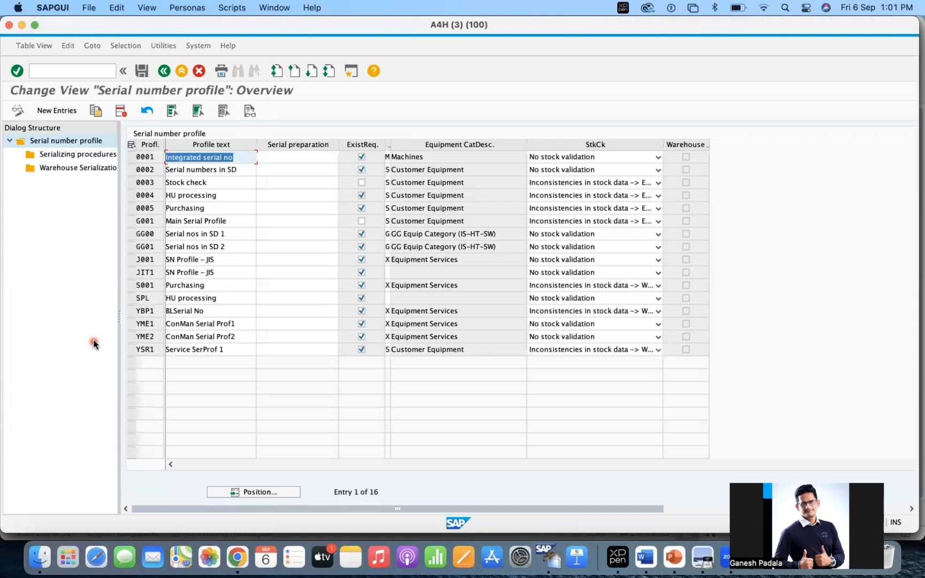
Enable the ExistReq. indicator for serial number profile 0003 (Stock check) and save.
{"action": "left_click", "coordinate": [362, 183]}
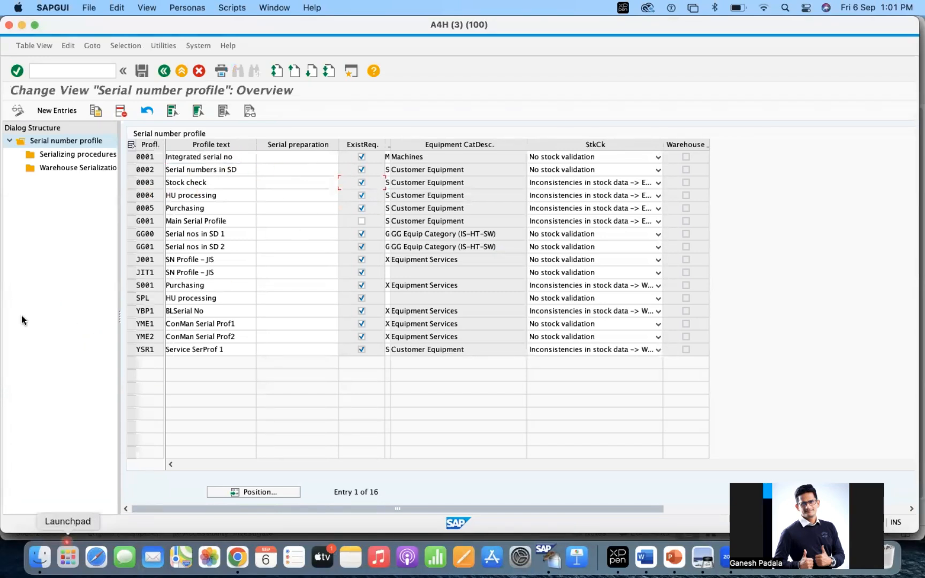
{"action": "left_click", "coordinate": [142, 70]}
{"action": "left_click", "coordinate": [191, 147]}
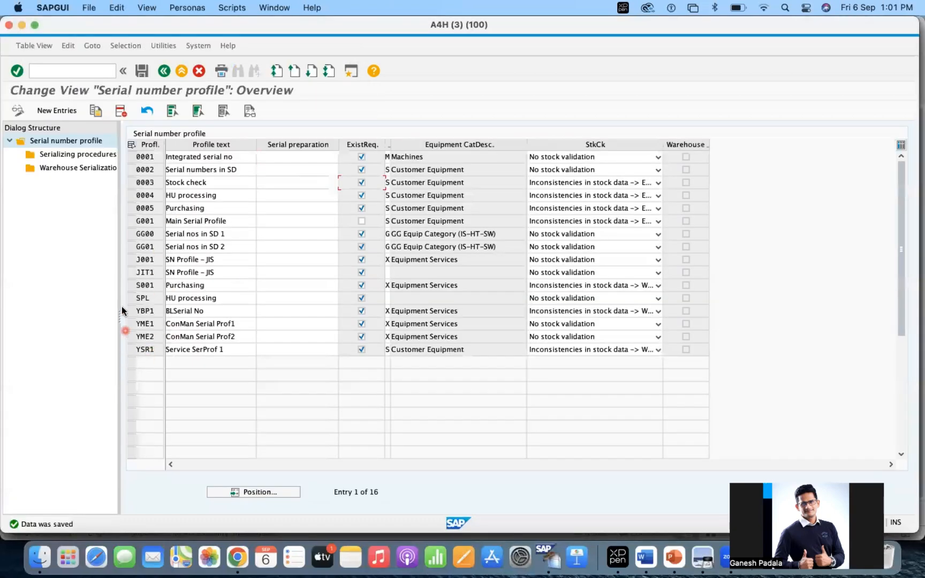
Review the serializing procedures of profile G001 and return to the profile overview.
{"action": "left_click", "coordinate": [131, 234]}
{"action": "left_click", "coordinate": [131, 233]}
{"action": "left_click", "coordinate": [131, 221]}
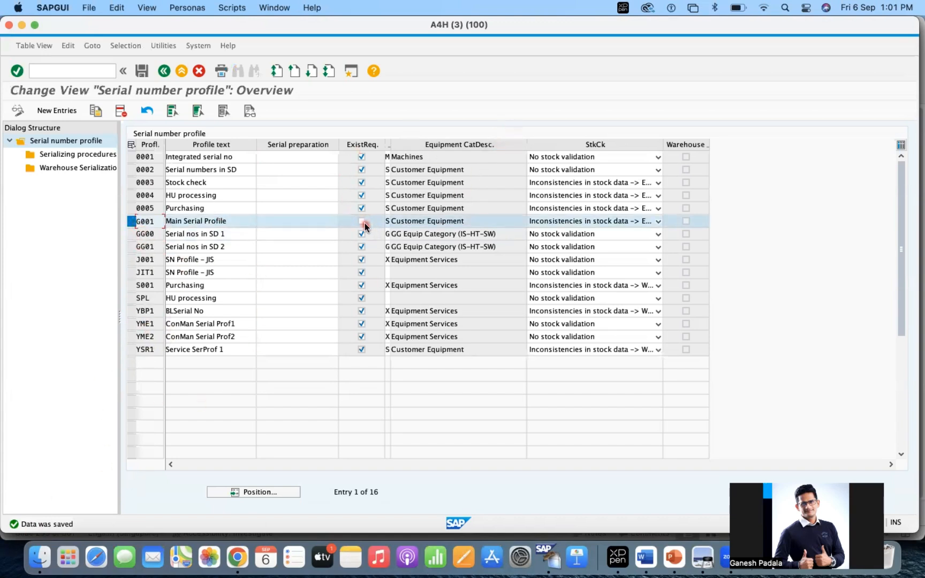
{"action": "left_click", "coordinate": [62, 156]}
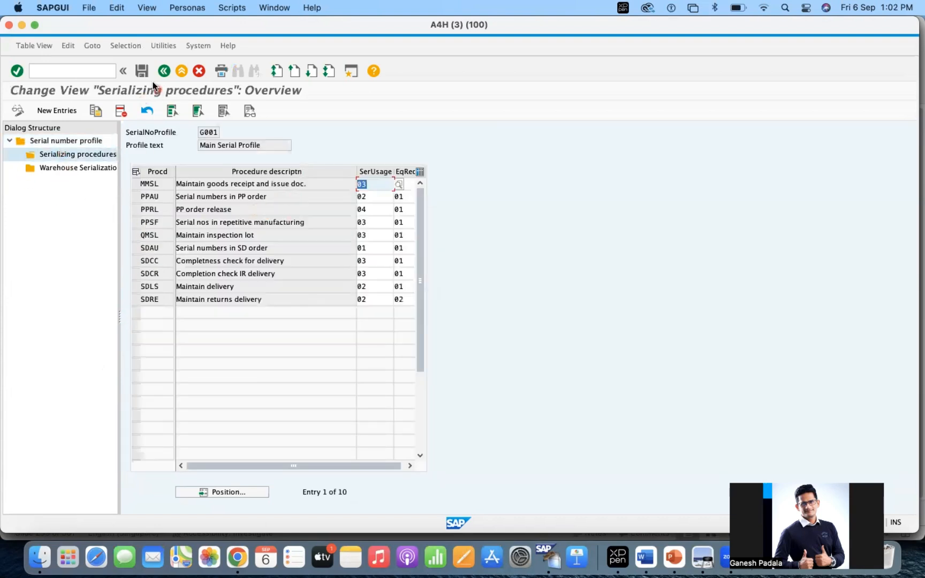
{"action": "left_click", "coordinate": [164, 70]}
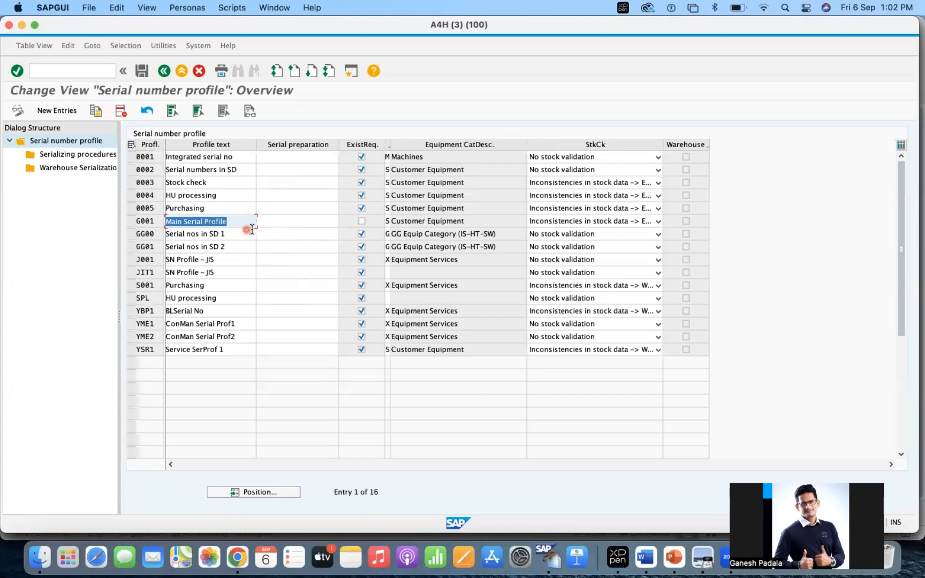
Enable the ExistReq. indicator for profile G001 (Main Serial Profile), save and return to the IMG.
{"action": "left_click", "coordinate": [361, 221]}
{"action": "left_click", "coordinate": [148, 70]}
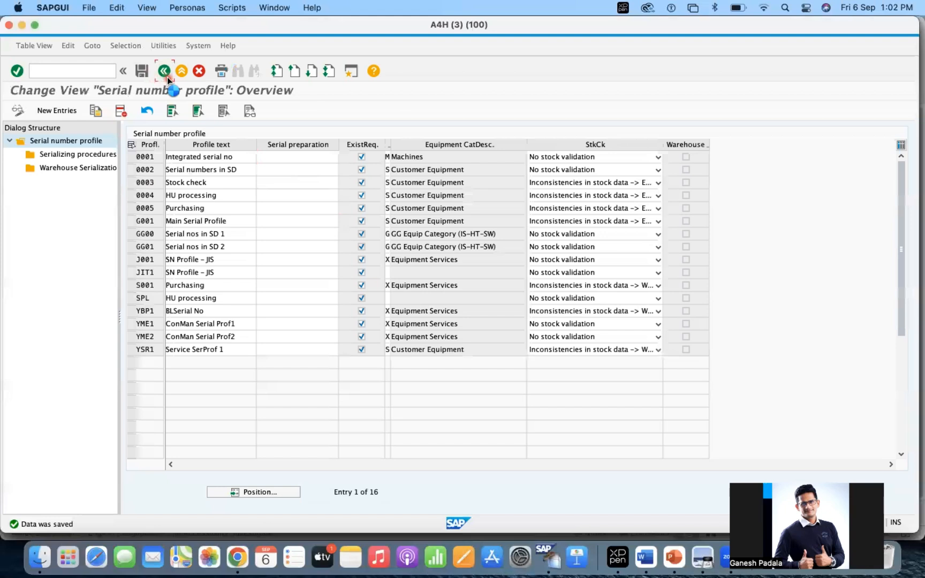
{"action": "left_click", "coordinate": [166, 76]}
Switch to session 2 and start creating a purchase order with transaction ME21N.
{"action": "right_click", "coordinate": [545, 553]}
{"action": "left_click", "coordinate": [562, 547]}
{"action": "right_click", "coordinate": [551, 556]}
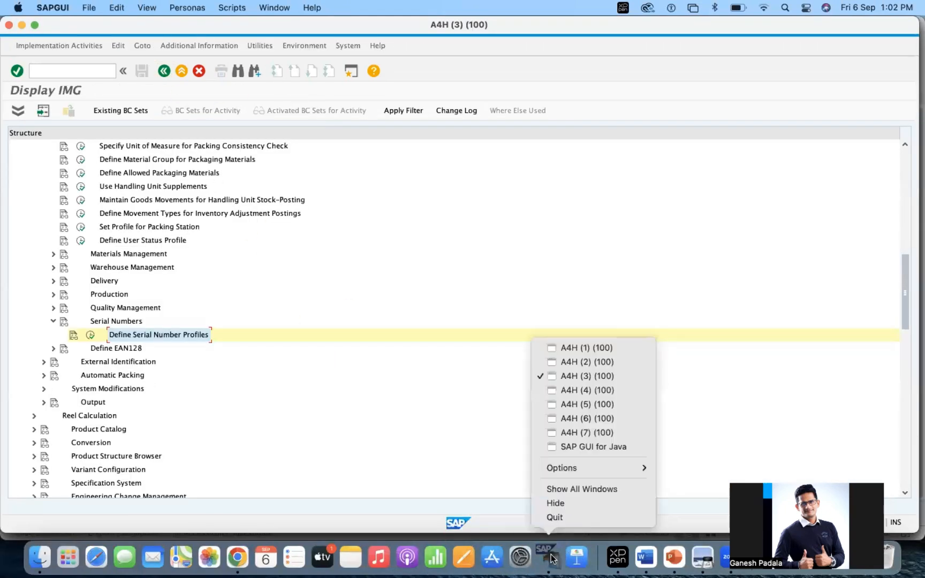
{"action": "left_click", "coordinate": [577, 358]}
{"action": "left_click", "coordinate": [75, 72]}
{"action": "type", "text": "/nme2"}
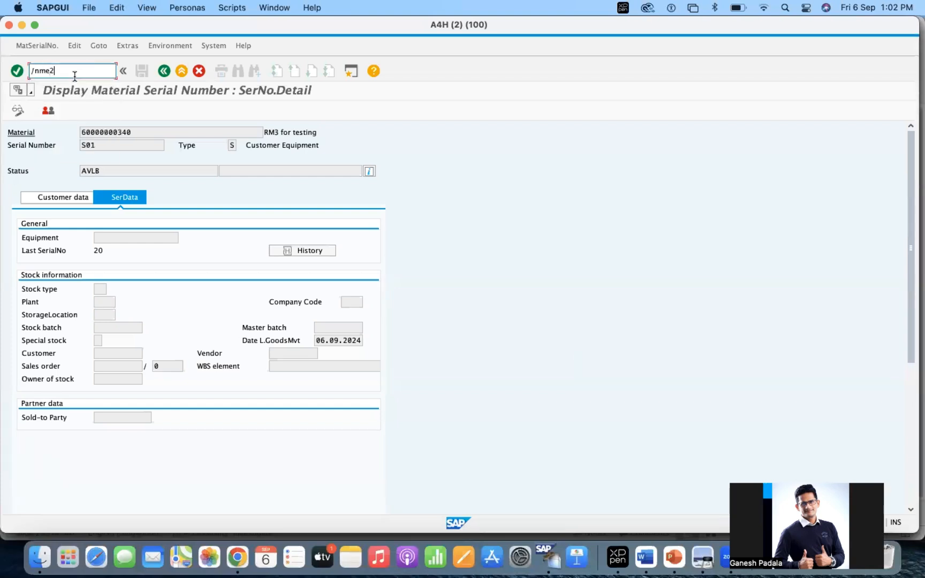
{"action": "type", "text": "1n"}
{"action": "key", "text": "Return"}
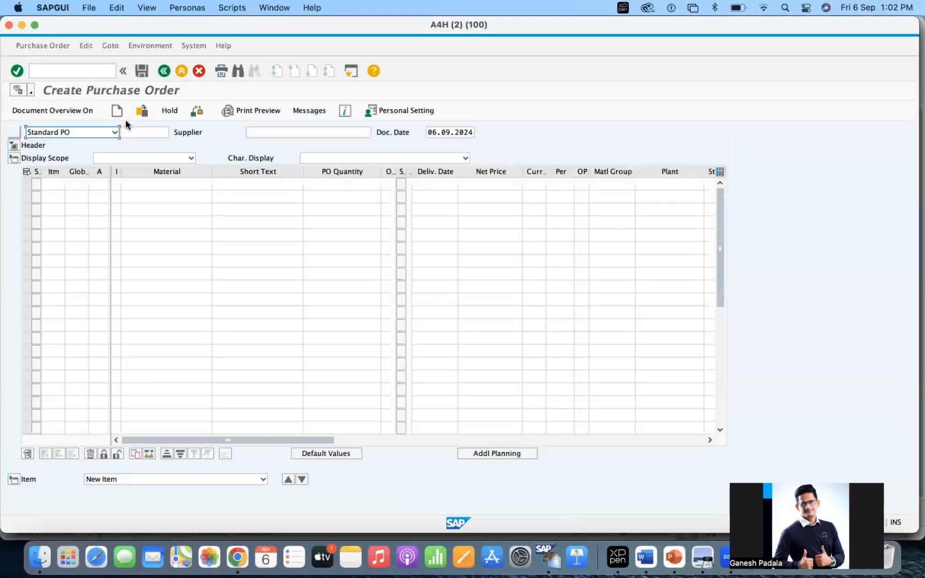
{"action": "left_click", "coordinate": [253, 133]}
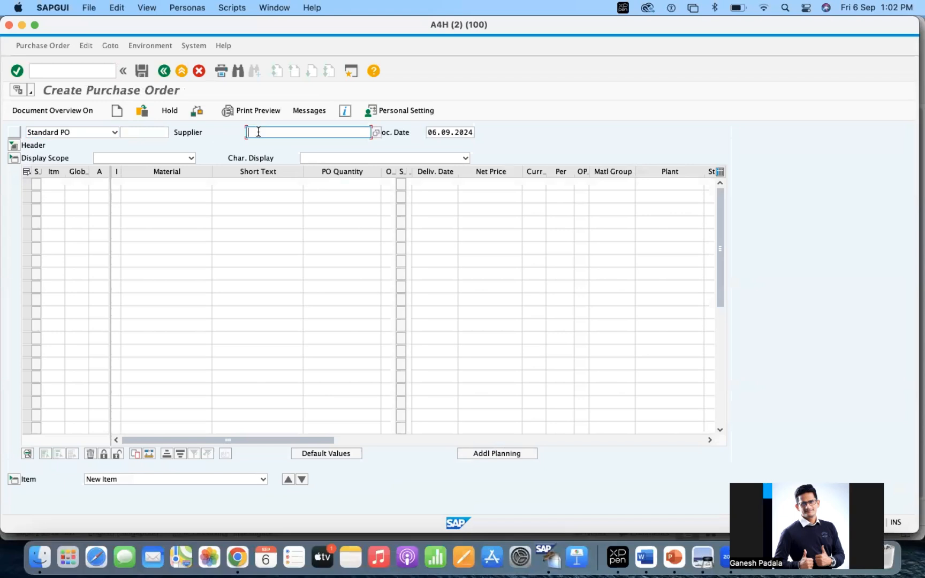
{"action": "left_click_drag", "start_coordinate": [234, 439], "coordinate": [604, 432]}
{"action": "left_click", "coordinate": [406, 184]}
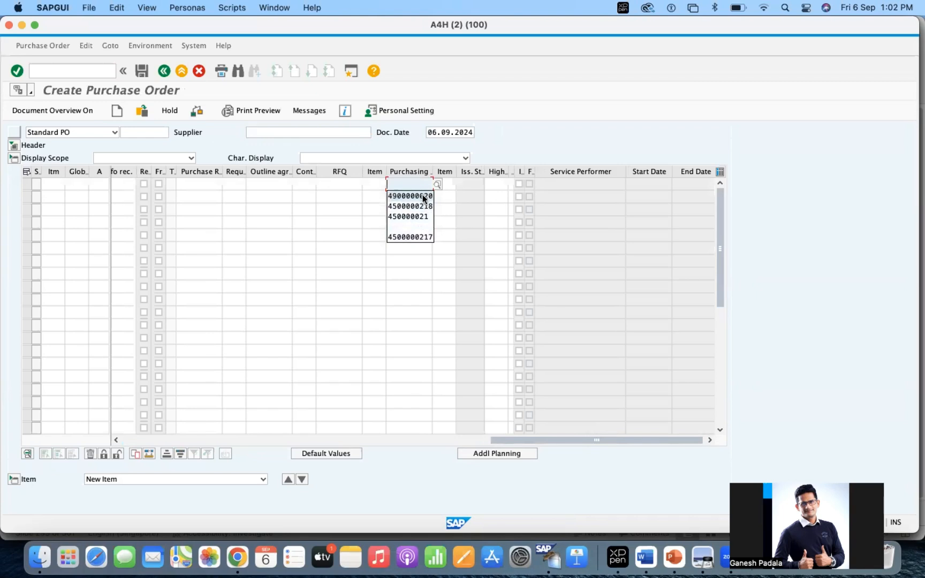
{"action": "left_click", "coordinate": [422, 196]}
{"action": "key", "text": "BackSpace"}
{"action": "key", "text": "BackSpace"}
{"action": "key", "text": "BackSpace"}
{"action": "key", "text": "BackSpace"}
{"action": "key", "text": "BackSpace"}
{"action": "key", "text": "BackSpace"}
{"action": "key", "text": "BackSpace"}
{"action": "key", "text": "BackSpace"}
{"action": "key", "text": "BackSpace"}
{"action": "key", "text": "BackSpace"}
{"action": "left_click", "coordinate": [422, 205]}
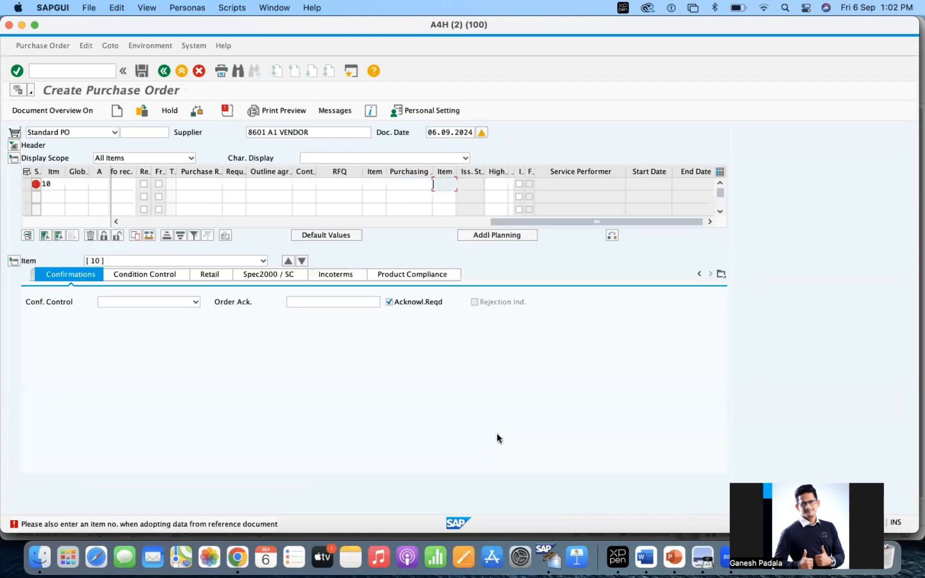
{"action": "left_click_drag", "start_coordinate": [506, 221], "coordinate": [137, 221]}
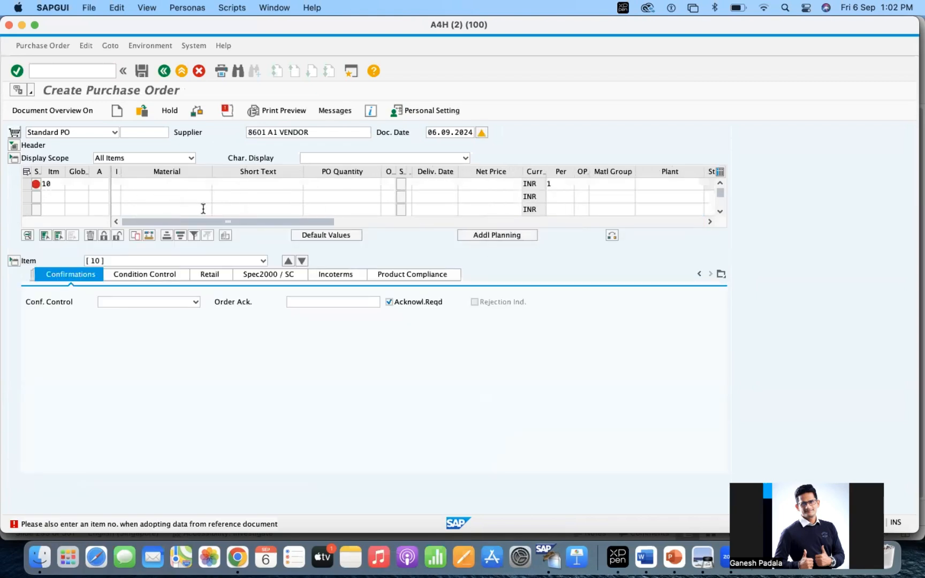
{"action": "left_click_drag", "start_coordinate": [179, 221], "coordinate": [552, 221]}
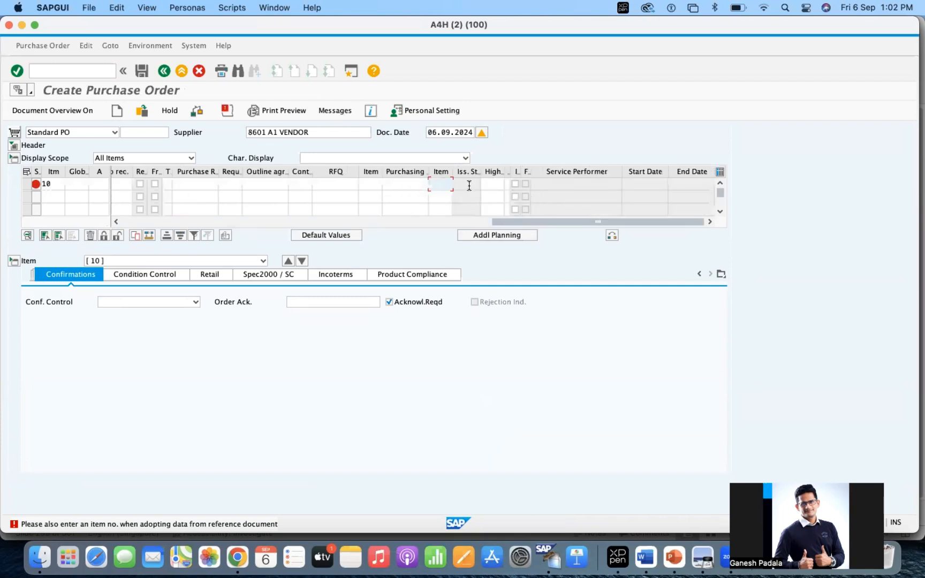
{"action": "left_click", "coordinate": [423, 186]}
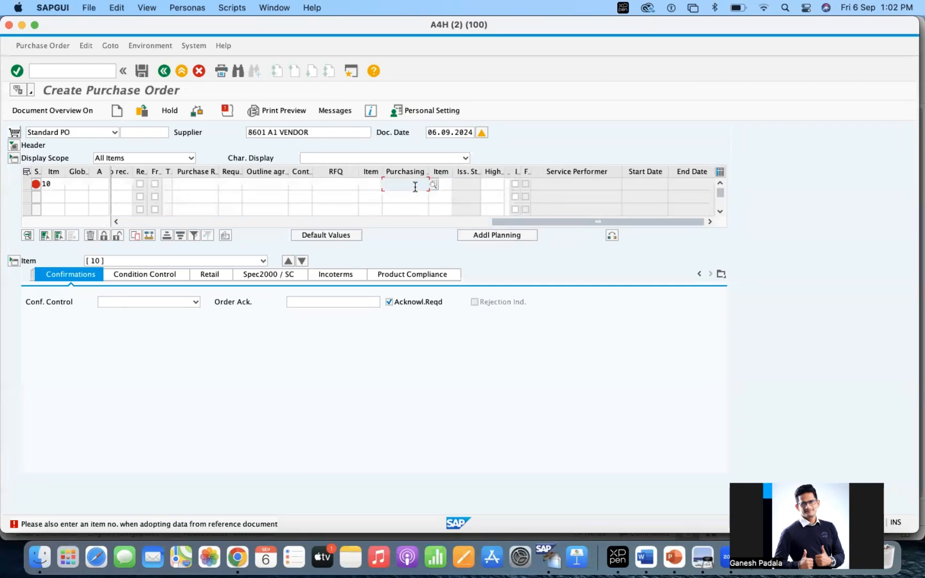
{"action": "left_click", "coordinate": [415, 187]}
{"action": "left_click", "coordinate": [421, 207]}
{"action": "key", "text": "Tab"}
{"action": "type", "text": "10"}
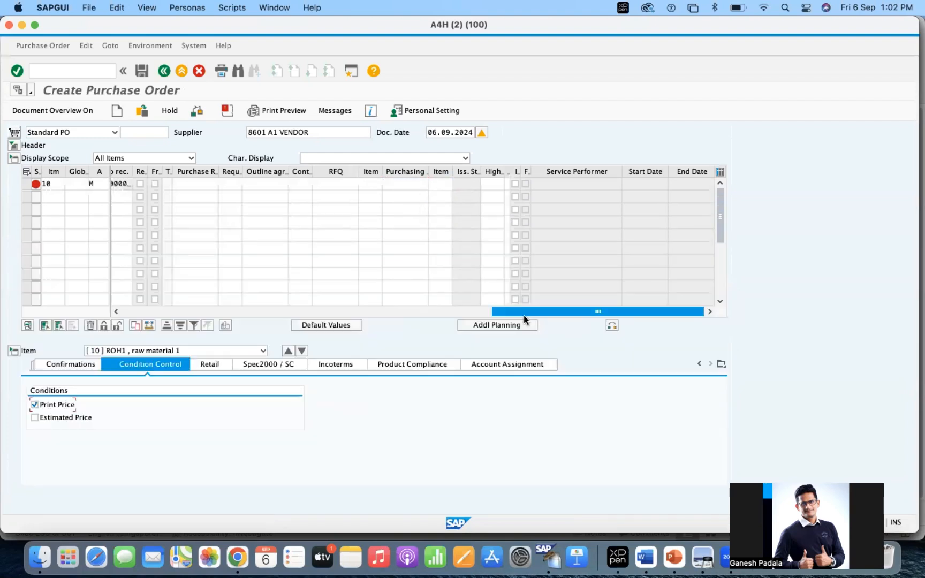
{"action": "left_click", "coordinate": [154, 187]}
{"action": "key", "text": "BackSpace"}
{"action": "key", "text": "BackSpace"}
{"action": "key", "text": "BackSpace"}
{"action": "key", "text": "BackSpace"}
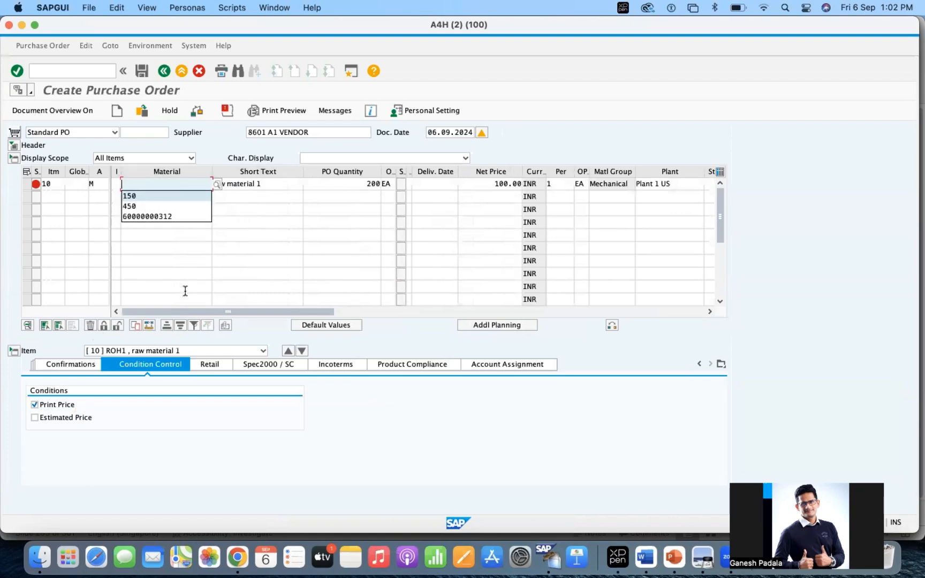
{"action": "left_click", "coordinate": [363, 312]}
{"action": "left_click_drag", "start_coordinate": [362, 313], "coordinate": [560, 312]}
{"action": "left_click", "coordinate": [527, 184]}
{"action": "key", "text": "Return"}
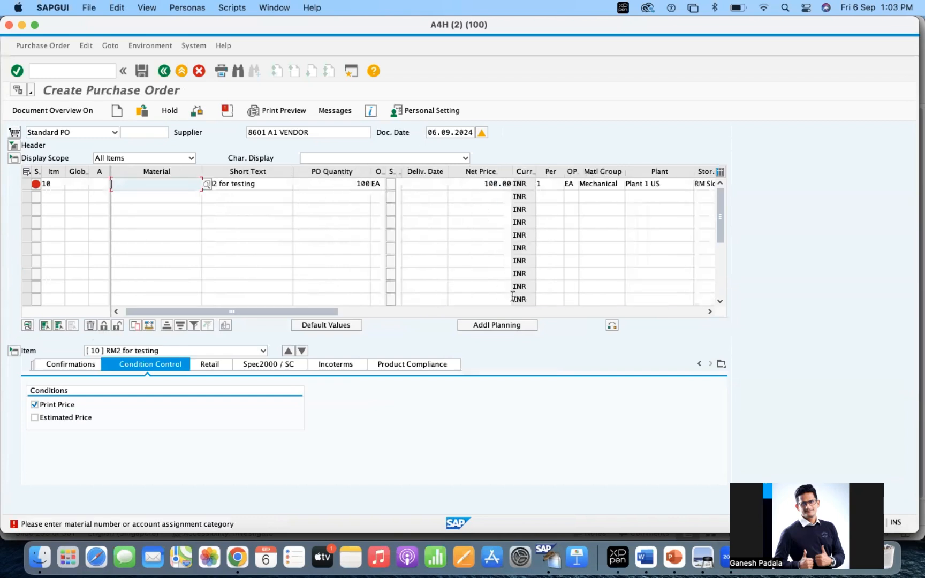
{"action": "left_click", "coordinate": [123, 311]}
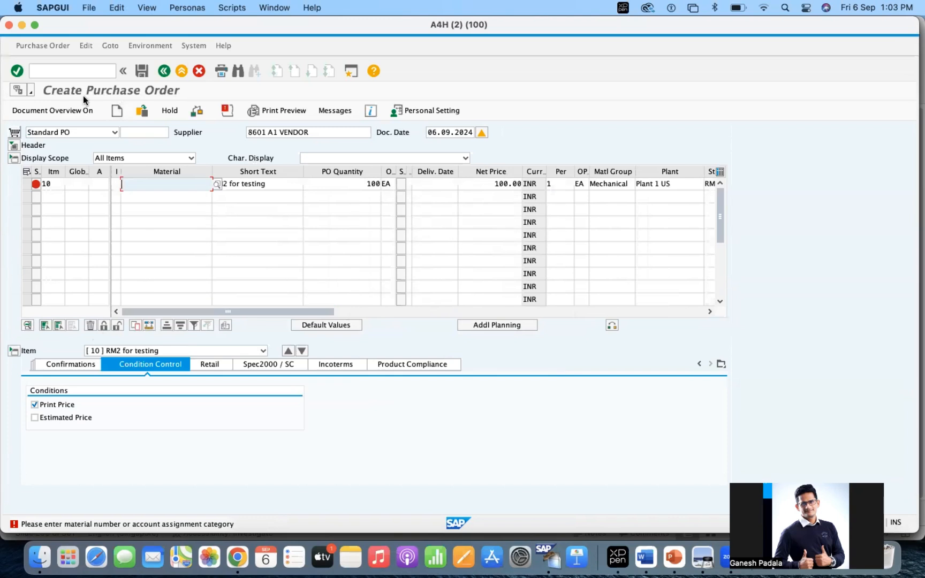
Restart purchase order creation with /nme21n and adopt item 10 of an earlier purchase order as the reference.
{"action": "left_click", "coordinate": [68, 67]}
{"action": "type", "text": "/nme21n"}
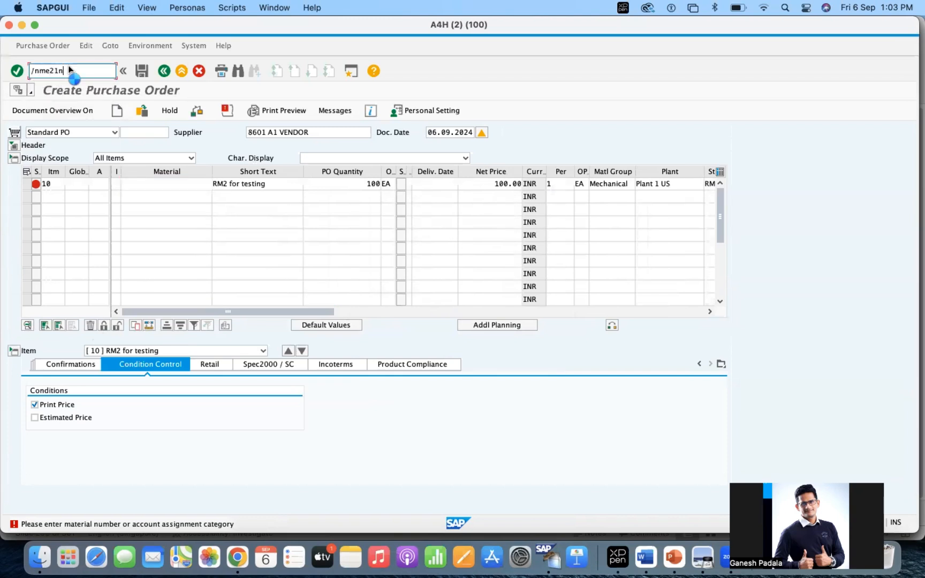
{"action": "key", "text": "Return"}
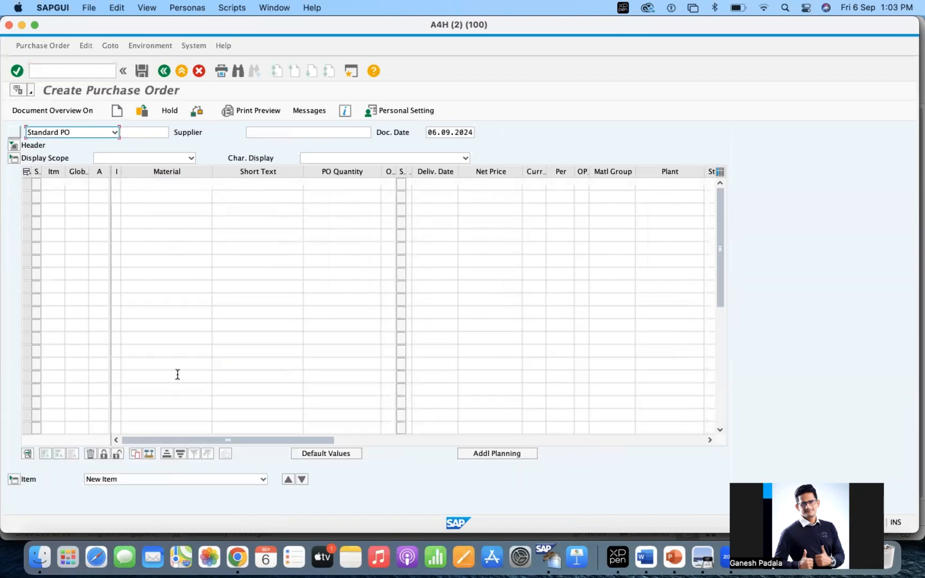
{"action": "left_click_drag", "start_coordinate": [186, 440], "coordinate": [651, 440]}
{"action": "left_click", "coordinate": [398, 183]}
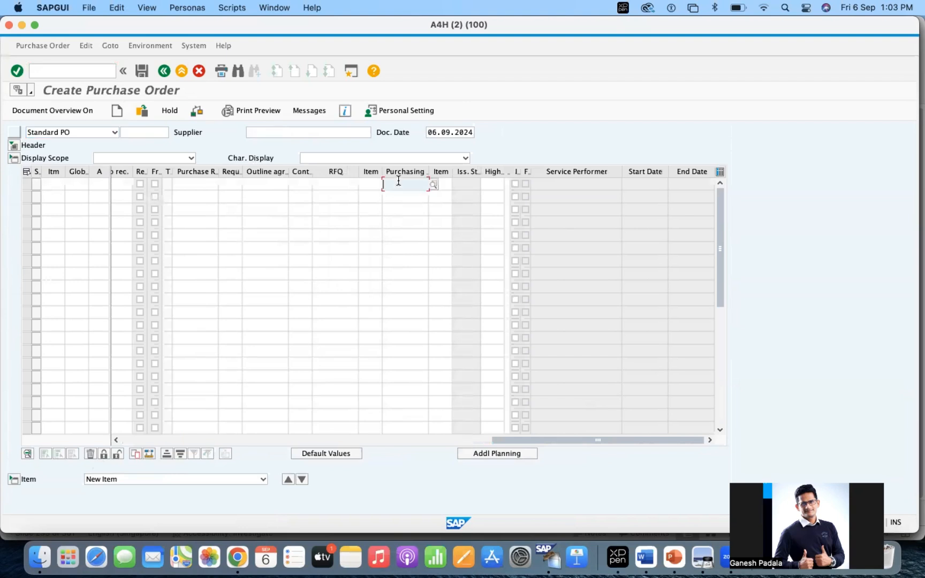
{"action": "left_click", "coordinate": [410, 186]}
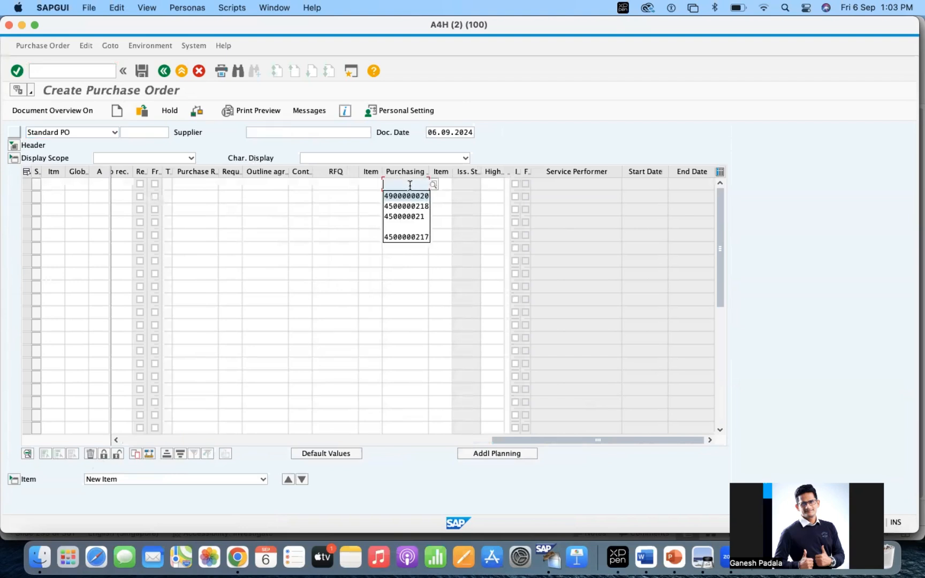
{"action": "left_click", "coordinate": [425, 238]}
{"action": "left_click", "coordinate": [446, 183]}
{"action": "type", "text": "10"}
{"action": "key", "text": "Return"}
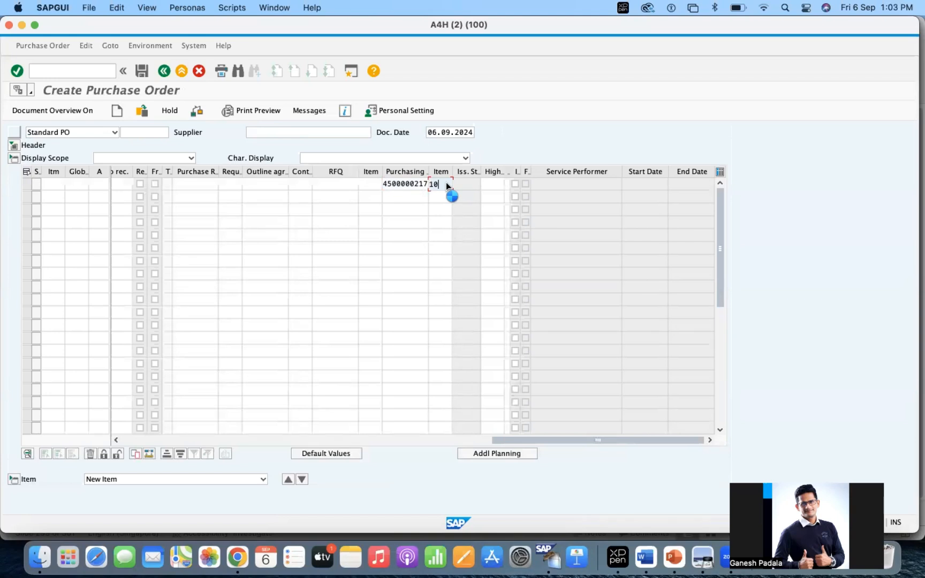
{"action": "left_click_drag", "start_coordinate": [512, 222], "coordinate": [93, 244]}
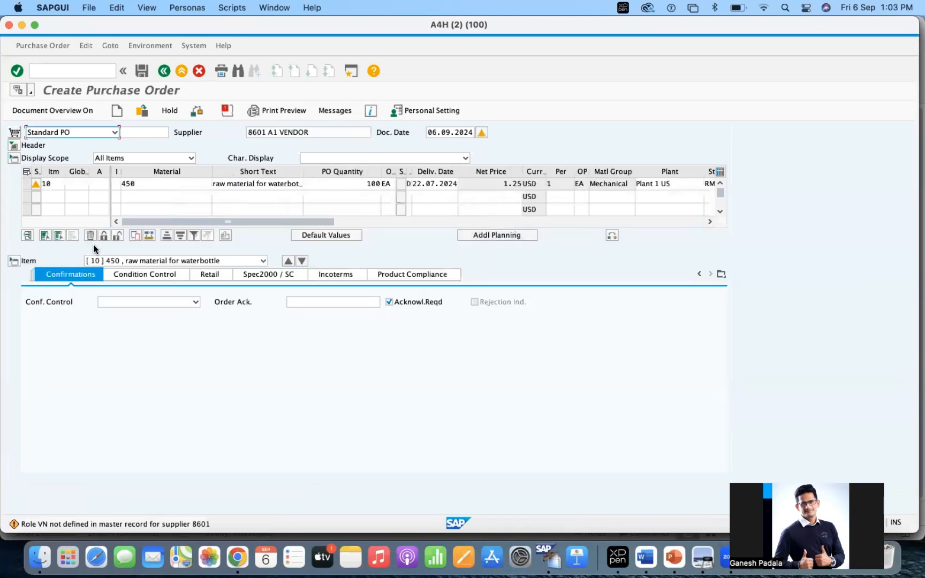
{"action": "left_click", "coordinate": [157, 184]}
{"action": "key", "text": "BackSpace"}
{"action": "key", "text": "BackSpace"}
{"action": "type", "text": "1000001"}
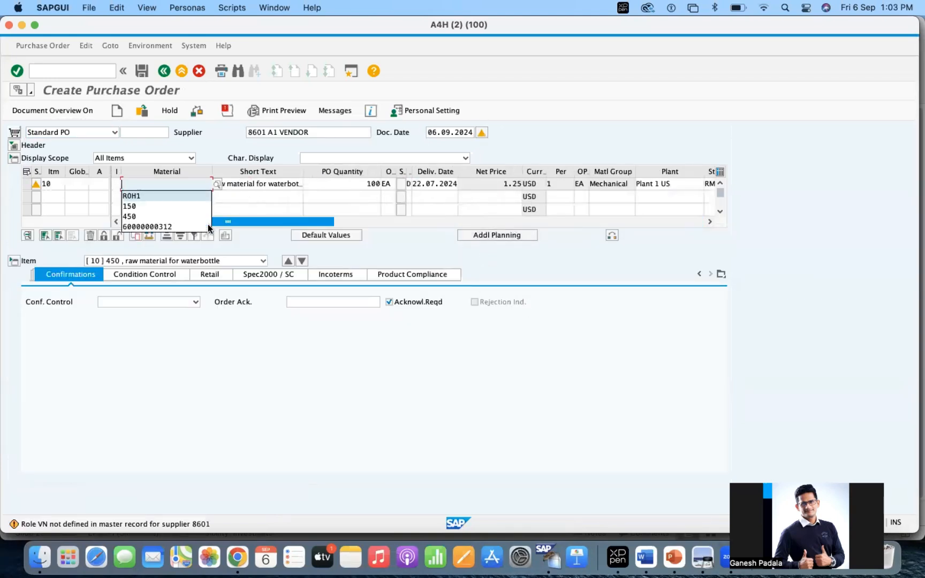
{"action": "key", "text": "BackSpace"}
{"action": "key", "text": "BackSpace"}
{"action": "key", "text": "BackSpace"}
{"action": "key", "text": "BackSpace"}
{"action": "key", "text": "BackSpace"}
{"action": "key", "text": "BackSpace"}
{"action": "key", "text": "BackSpace"}
{"action": "key", "text": "BackSpace"}
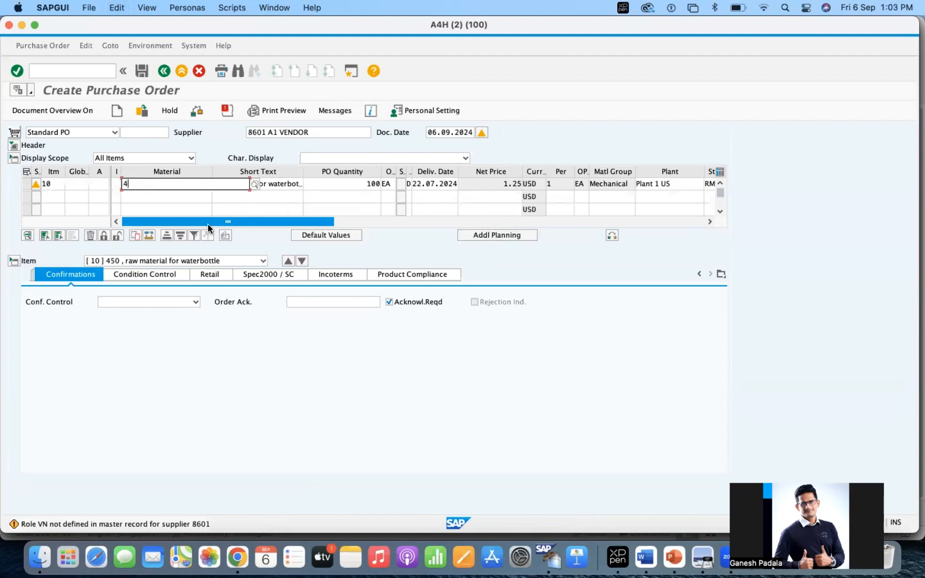
{"action": "type", "text": "6000000034"}
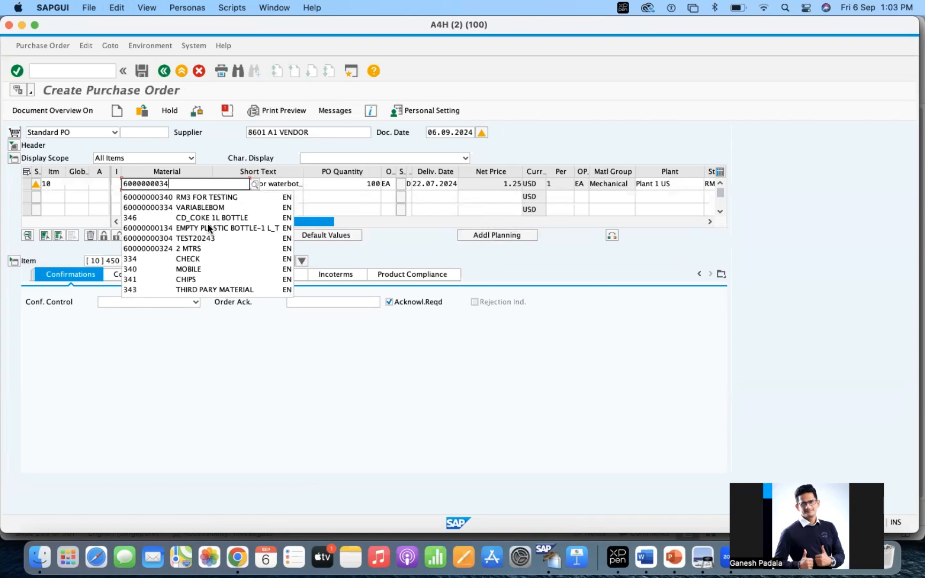
{"action": "left_click", "coordinate": [202, 198]}
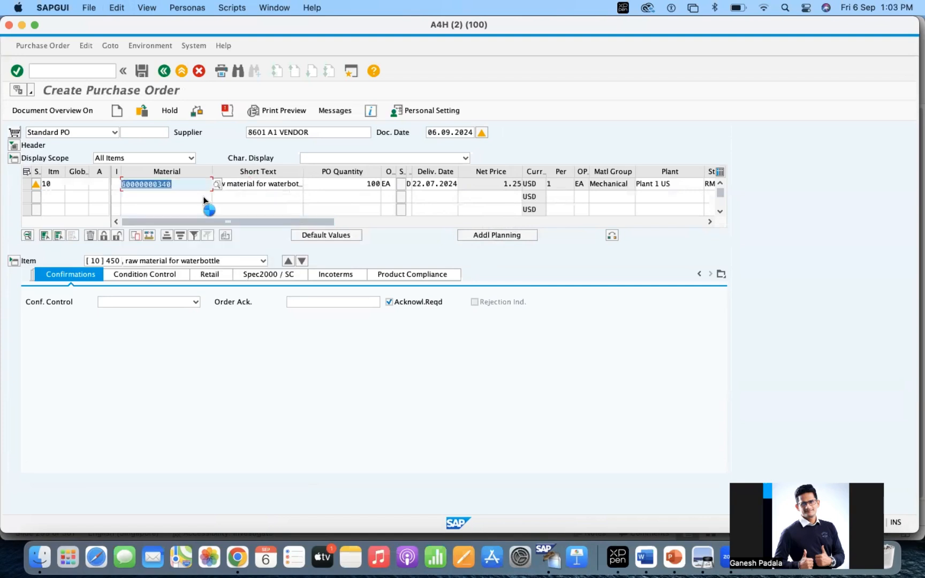
{"action": "key", "text": "Return"}
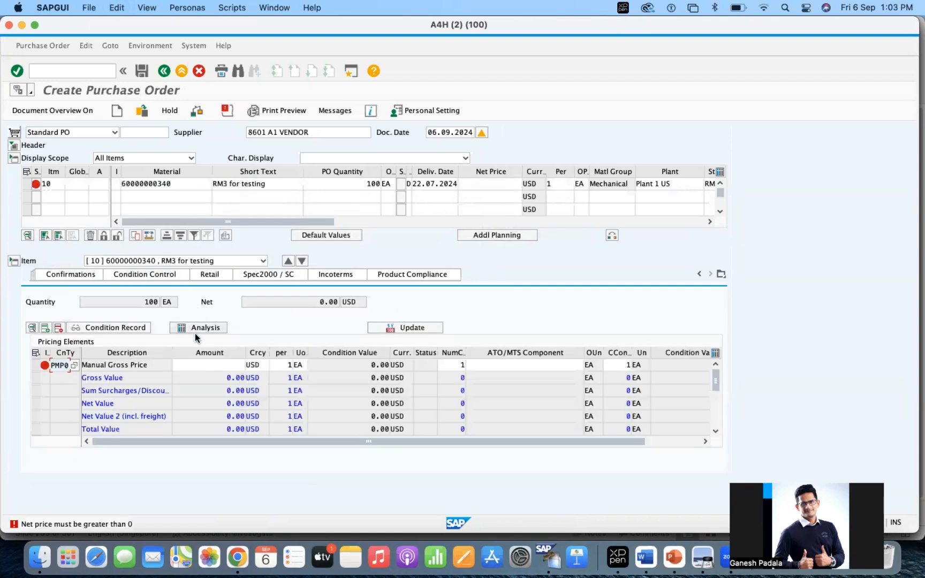
Set the net price of item 10 to 80 USD and check the purchase order.
{"action": "left_click", "coordinate": [498, 186]}
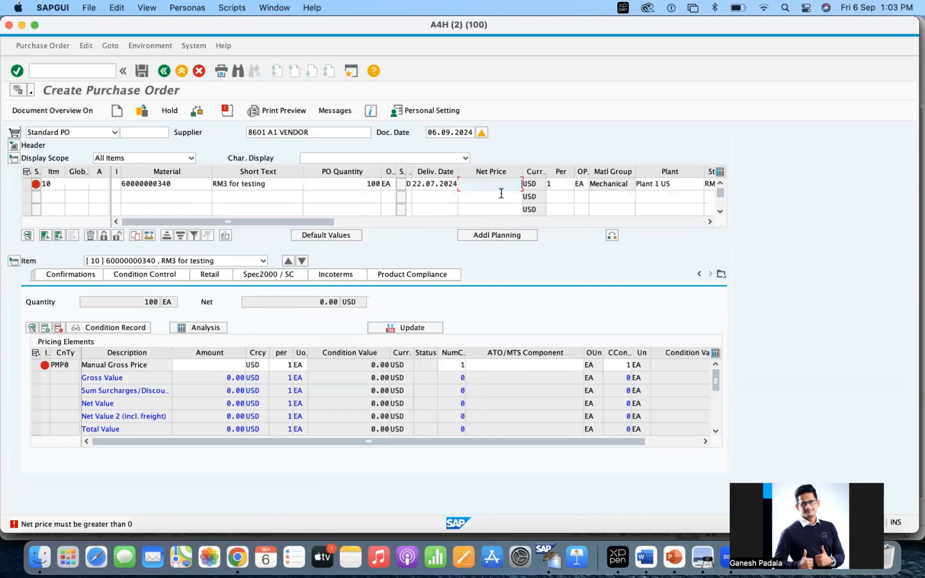
{"action": "type", "text": "80"}
{"action": "key", "text": "Return"}
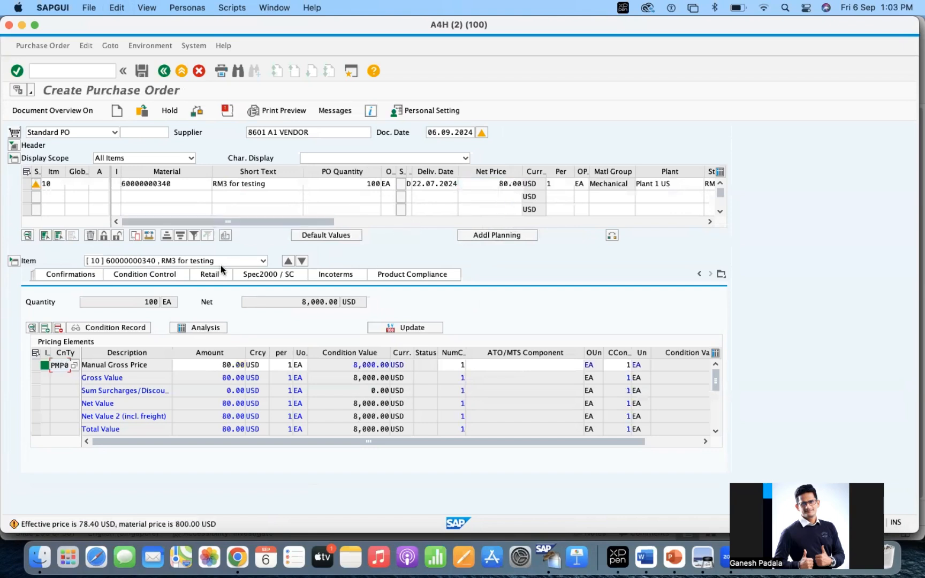
{"action": "left_click", "coordinate": [191, 111]}
Examine the item 10 details: material data, quantities, delivery schedule, delivery, invoice, conditions, condition control and confirmations.
{"action": "left_click", "coordinate": [699, 274]}
{"action": "left_click", "coordinate": [697, 274]}
{"action": "left_click", "coordinate": [697, 275]}
{"action": "left_click", "coordinate": [697, 274]}
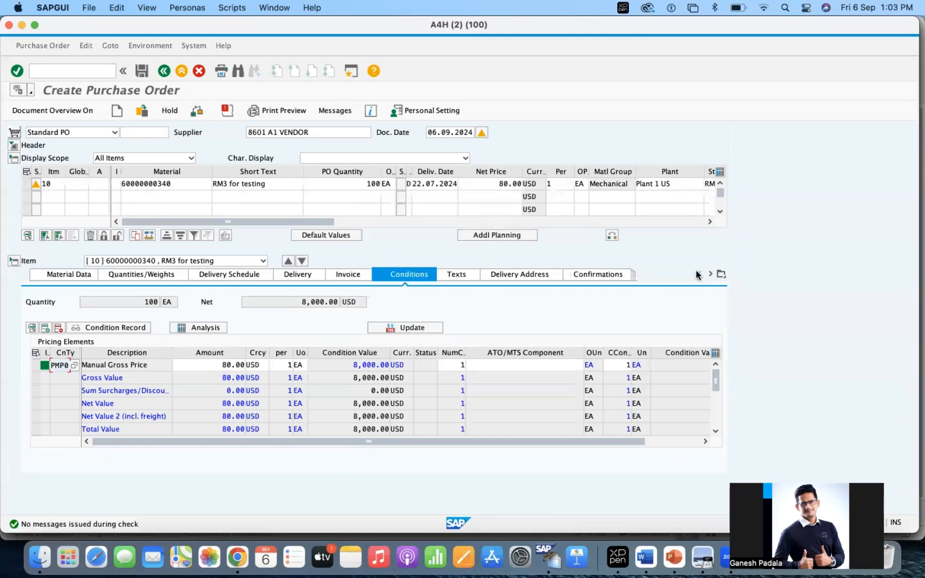
{"action": "left_click", "coordinate": [91, 275]}
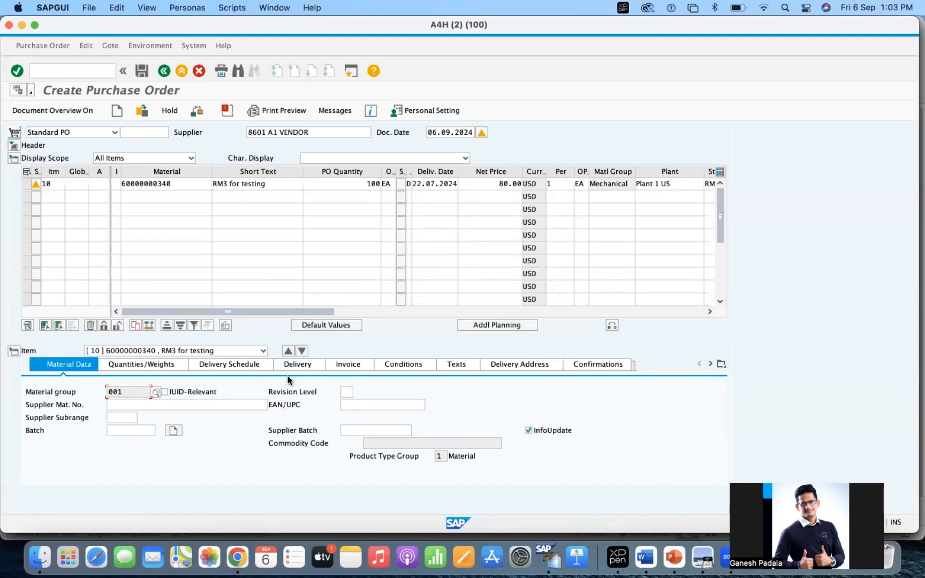
{"action": "left_click", "coordinate": [138, 365]}
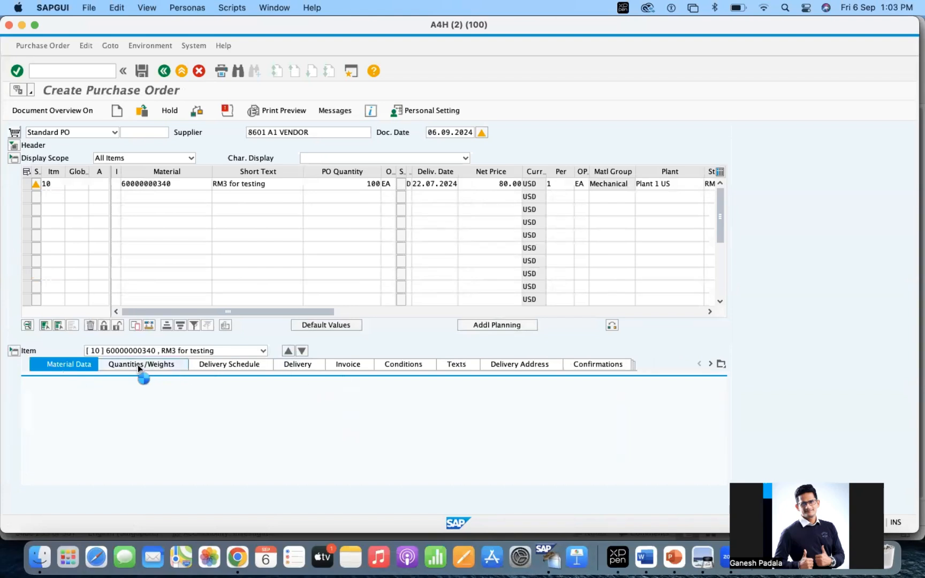
{"action": "left_click", "coordinate": [235, 366]}
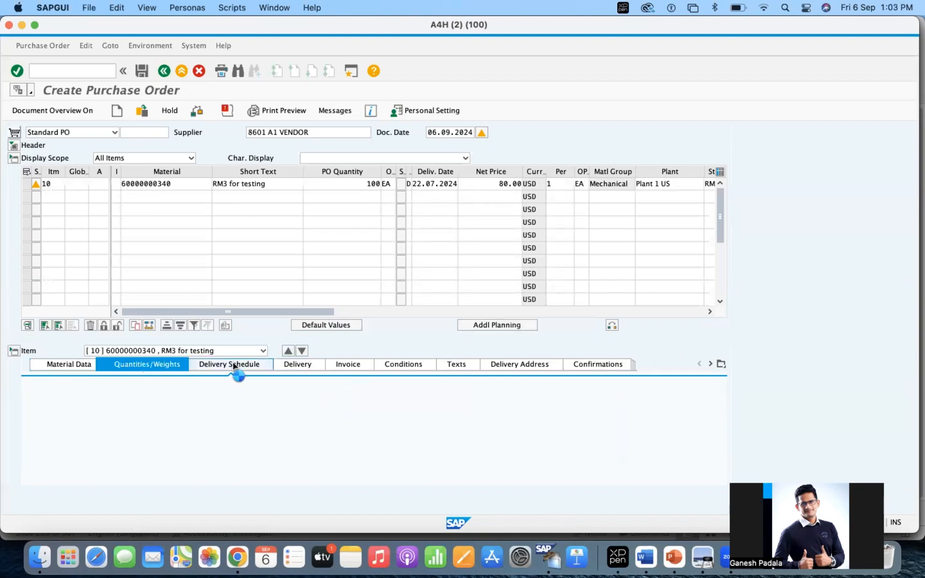
{"action": "left_click", "coordinate": [299, 365]}
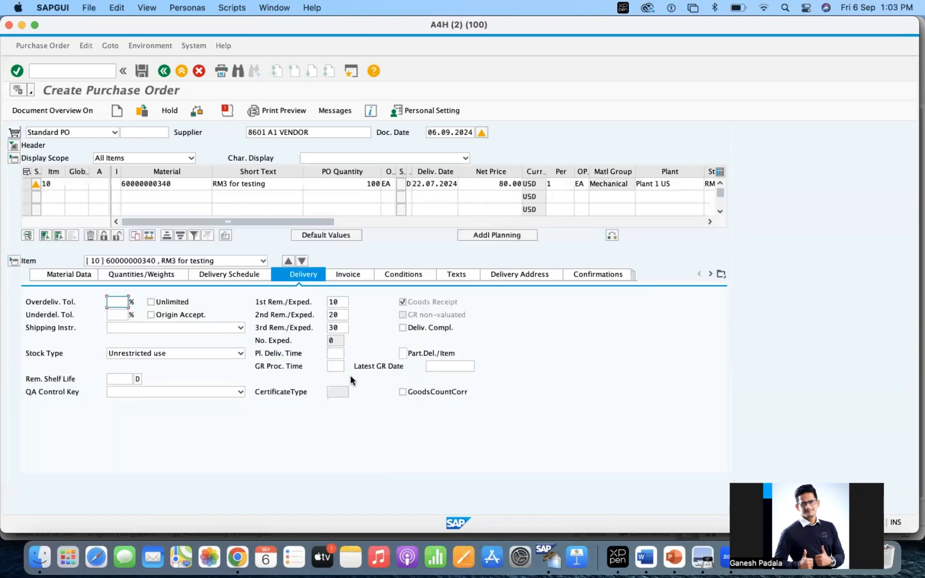
{"action": "left_click", "coordinate": [367, 274]}
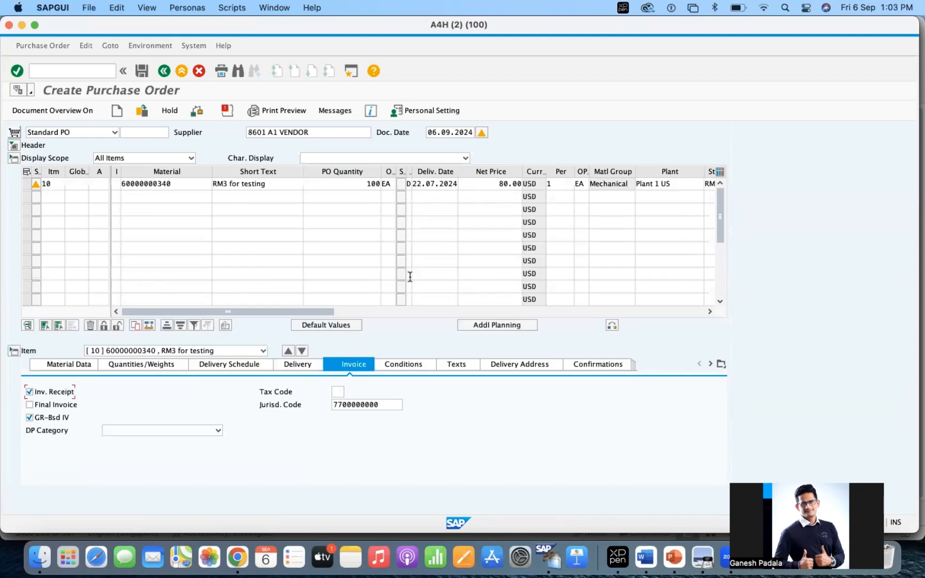
{"action": "left_click", "coordinate": [413, 364]}
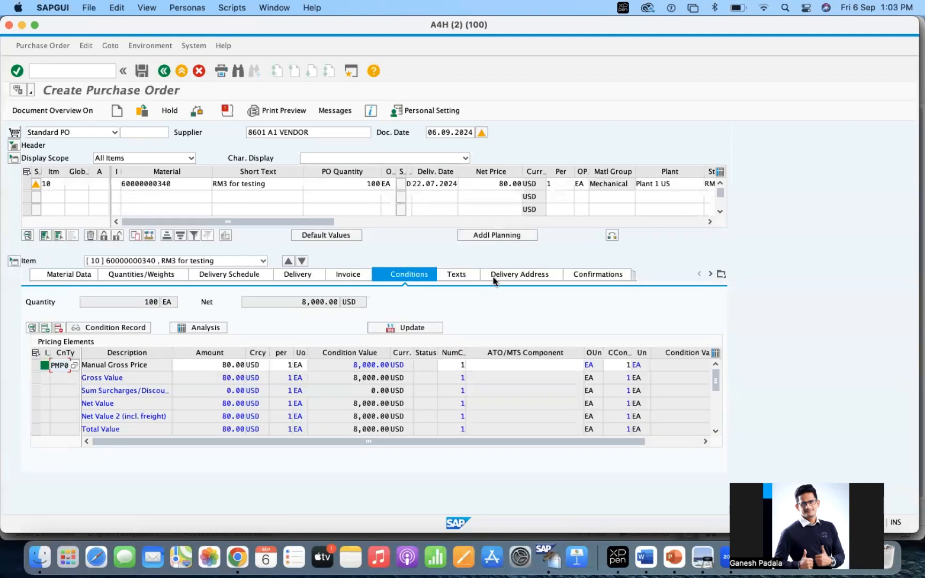
{"action": "left_click", "coordinate": [710, 273]}
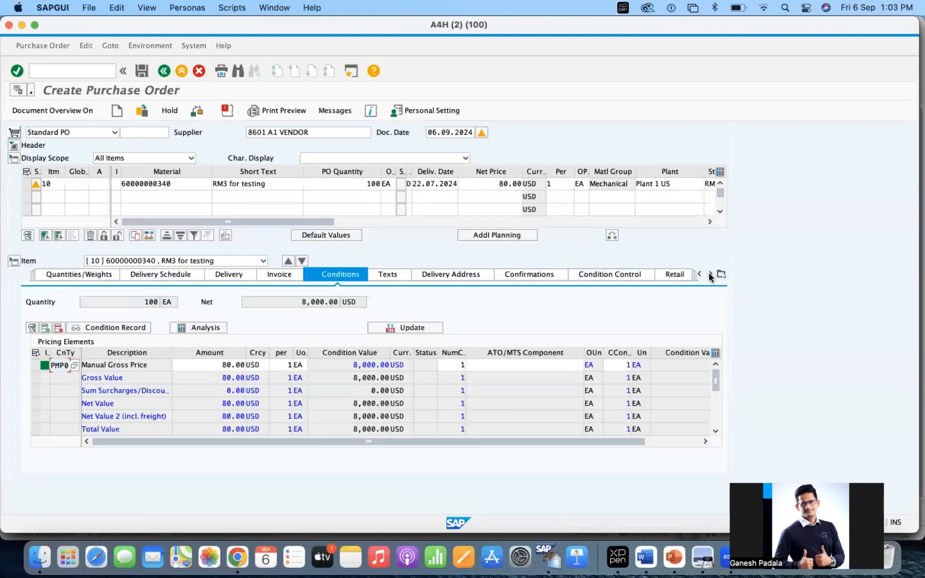
{"action": "left_click", "coordinate": [627, 275]}
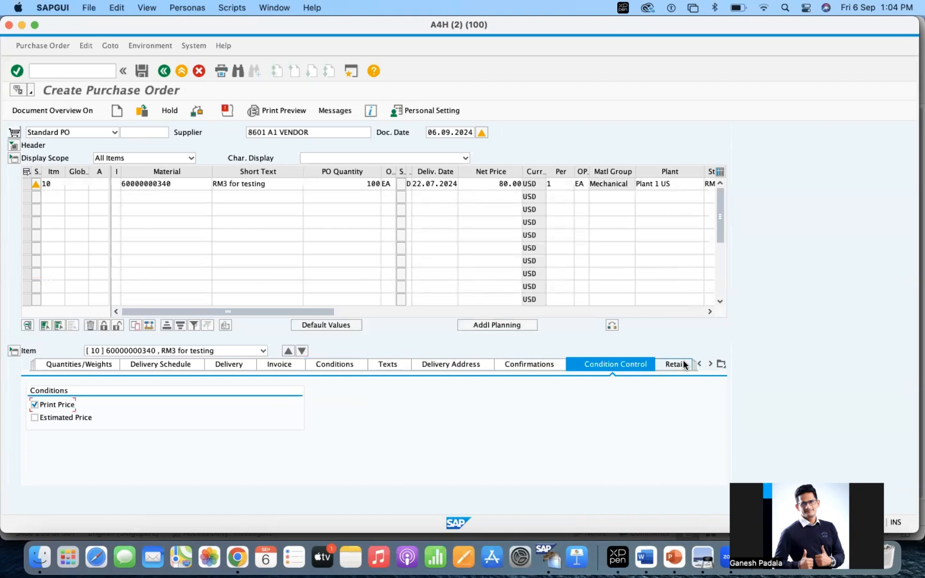
{"action": "left_click", "coordinate": [721, 365]}
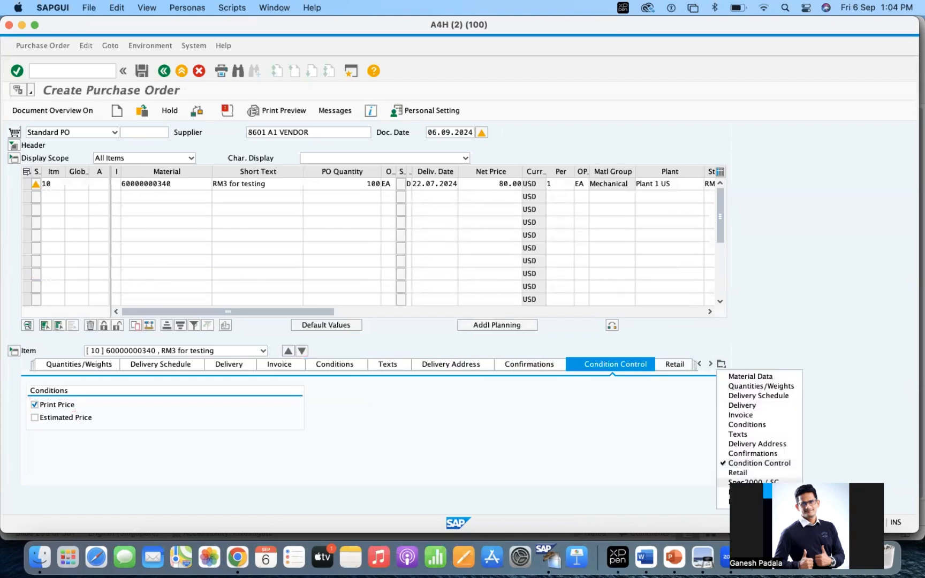
{"action": "left_click", "coordinate": [525, 413]}
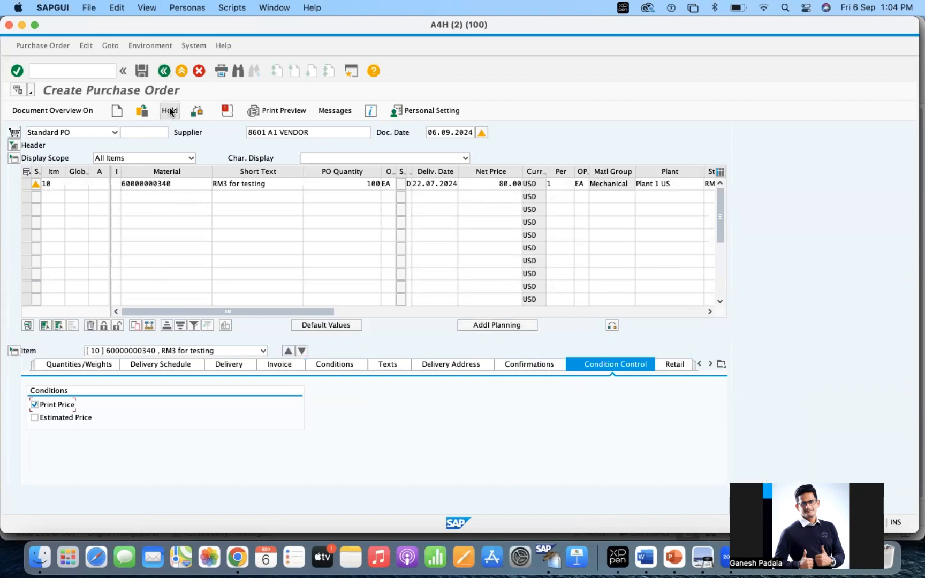
{"action": "left_click", "coordinate": [530, 364]}
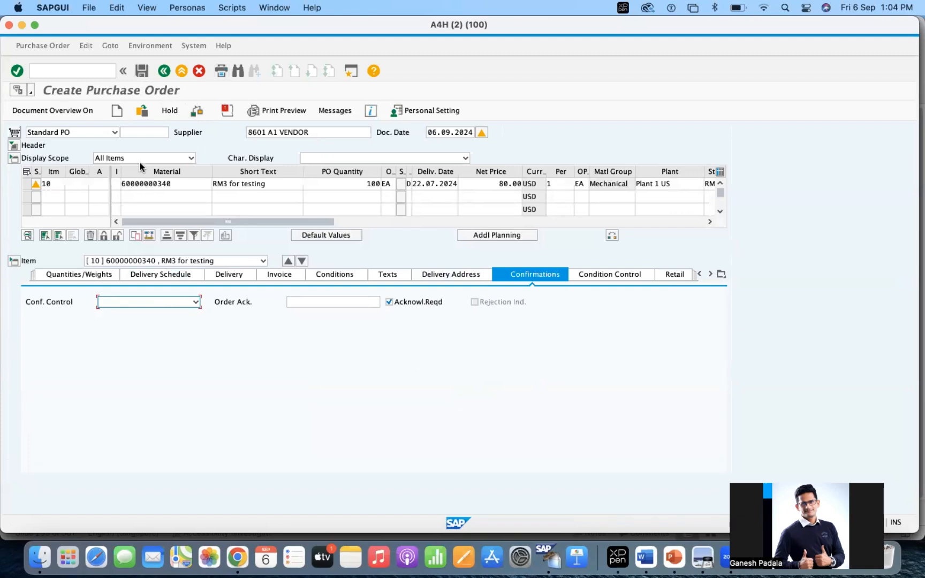
Save the purchase order and display the saved document.
{"action": "left_click", "coordinate": [141, 74]}
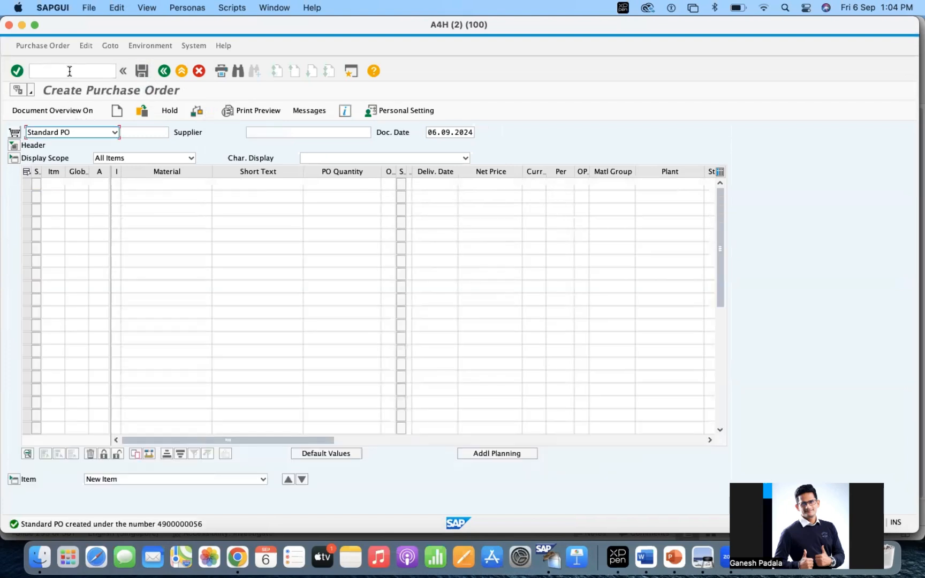
{"action": "left_click", "coordinate": [142, 111]}
{"action": "key", "text": "Return"}
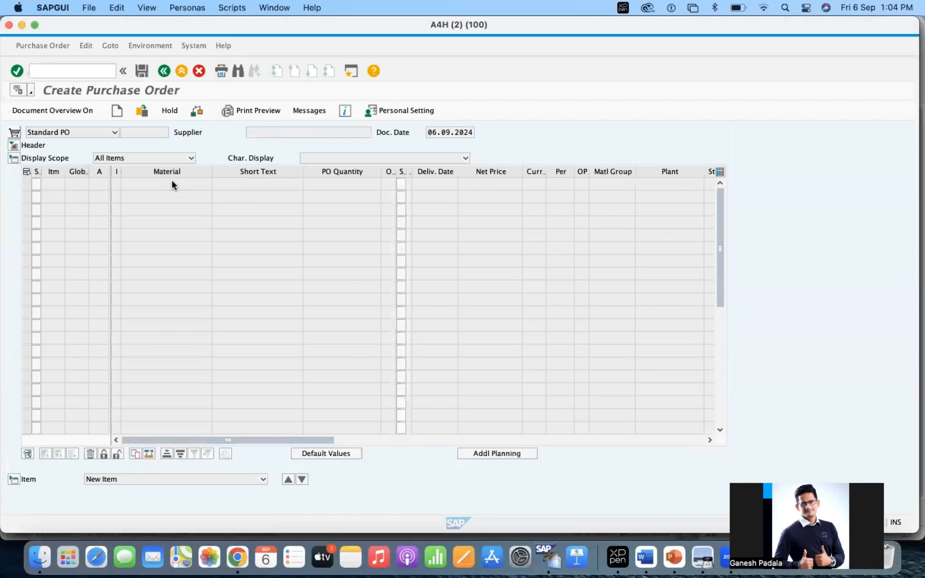
Change the purchase order by setting the confirmation control of item 10 to Inbound Delivery, and save it.
{"action": "left_click", "coordinate": [138, 115]}
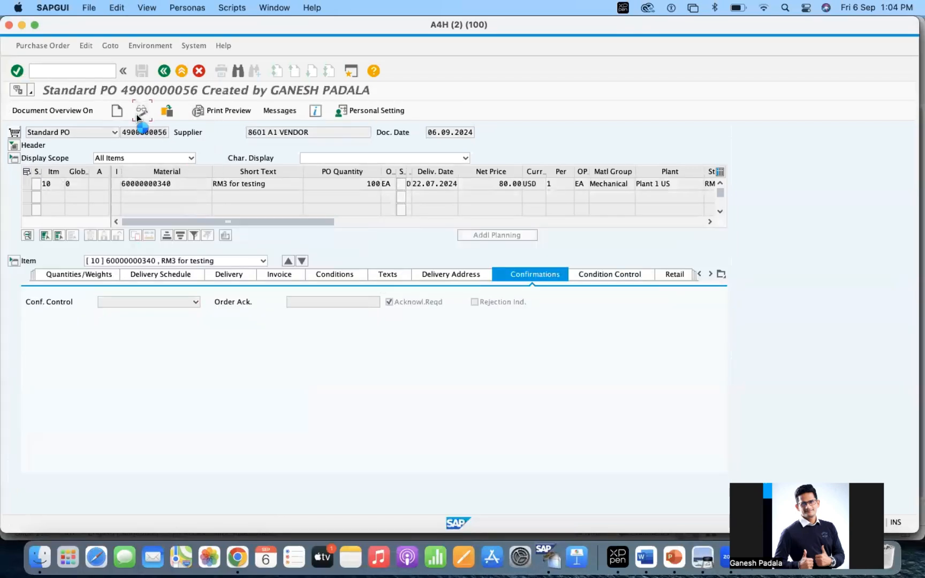
{"action": "left_click", "coordinate": [195, 302]}
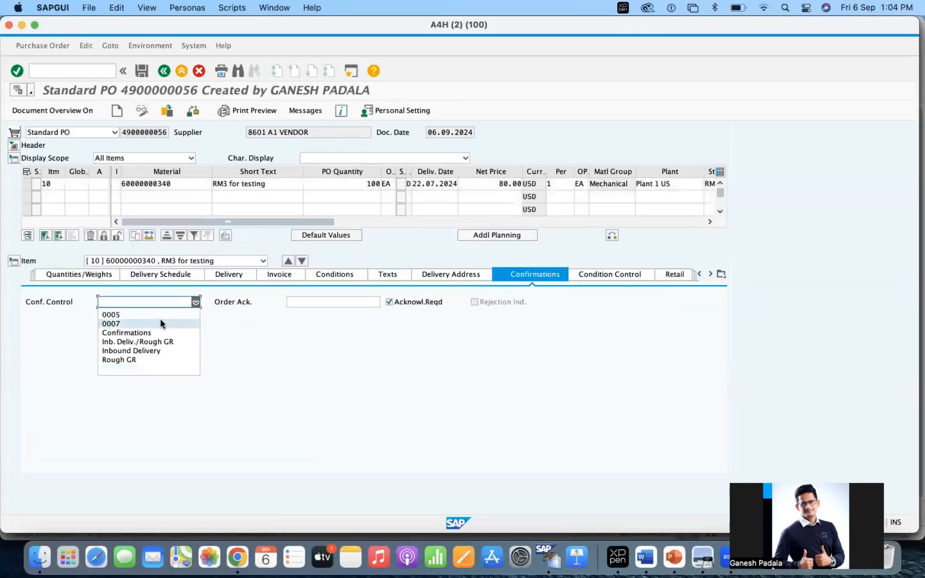
{"action": "left_click", "coordinate": [145, 351]}
{"action": "left_click", "coordinate": [144, 74]}
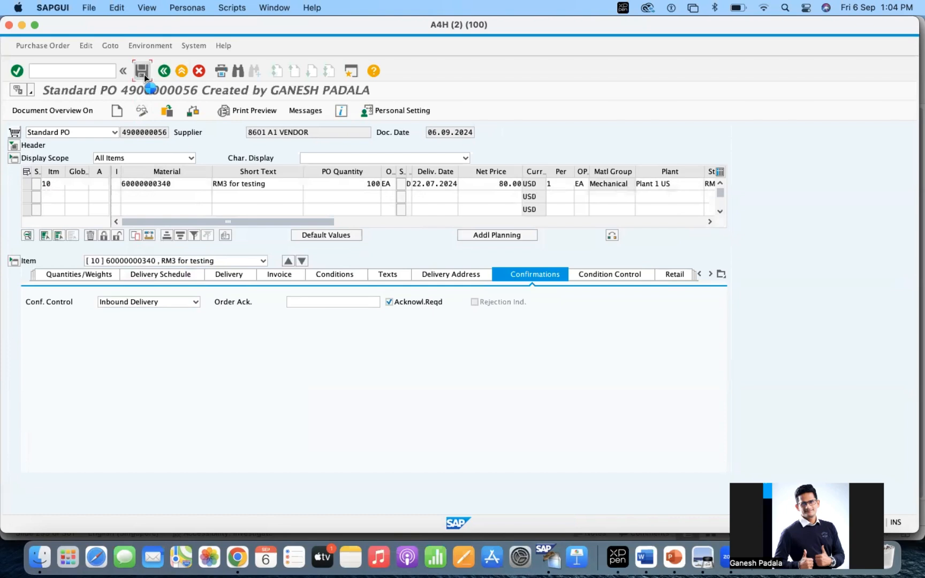
Start an inbound delivery for the purchase order with /nvl31n and set the delivery quantity of item 10 to 2.
{"action": "left_click", "coordinate": [81, 71]}
{"action": "type", "text": "/nvl31n"}
{"action": "key", "text": "Return"}
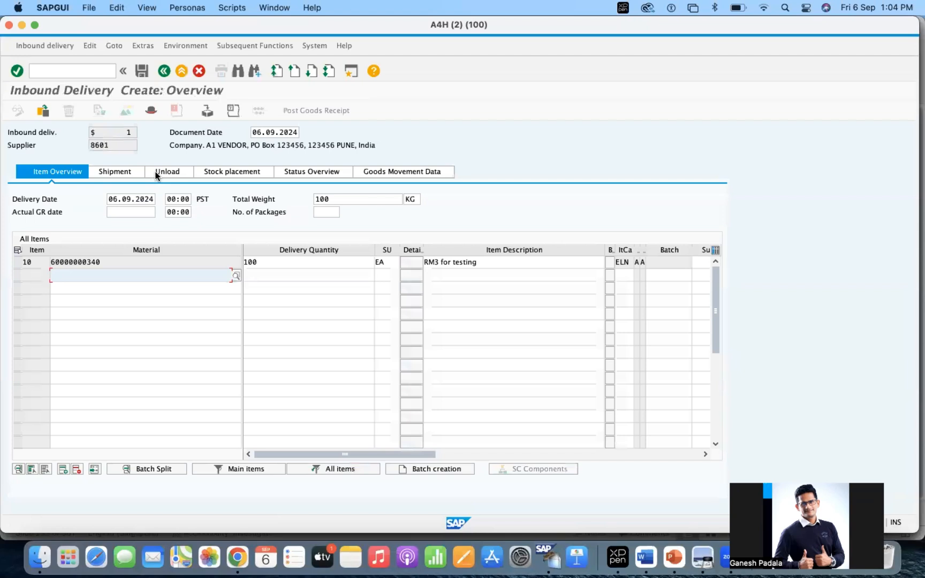
{"action": "left_click", "coordinate": [279, 262]}
{"action": "key", "text": "BackSpace"}
{"action": "type", "text": "5"}
{"action": "key", "text": "Return"}
{"action": "type", "text": "2"}
{"action": "key", "text": "Return"}
Enter EID001 as the external ID in the inbound delivery's header administration data.
{"action": "left_click", "coordinate": [156, 112]}
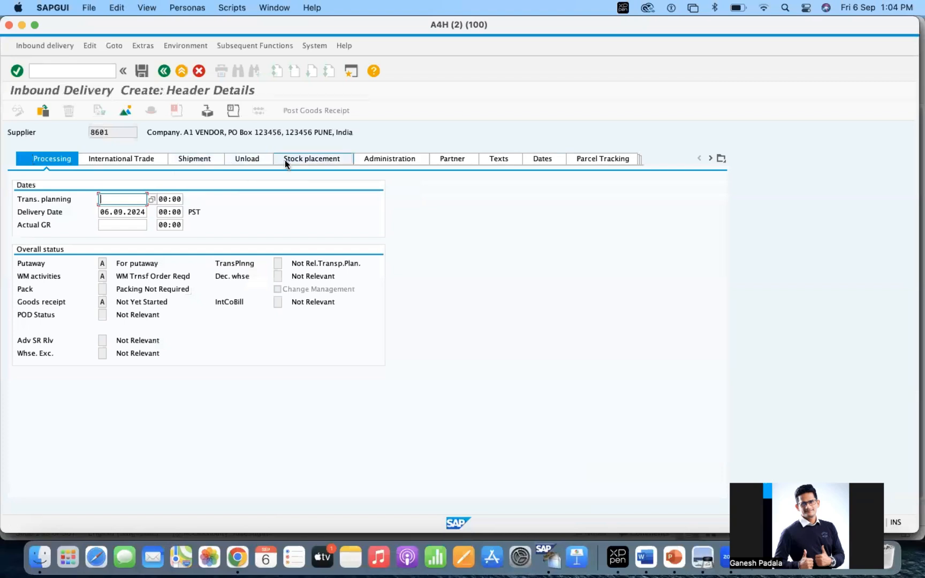
{"action": "left_click", "coordinate": [301, 159]}
{"action": "left_click", "coordinate": [397, 159]}
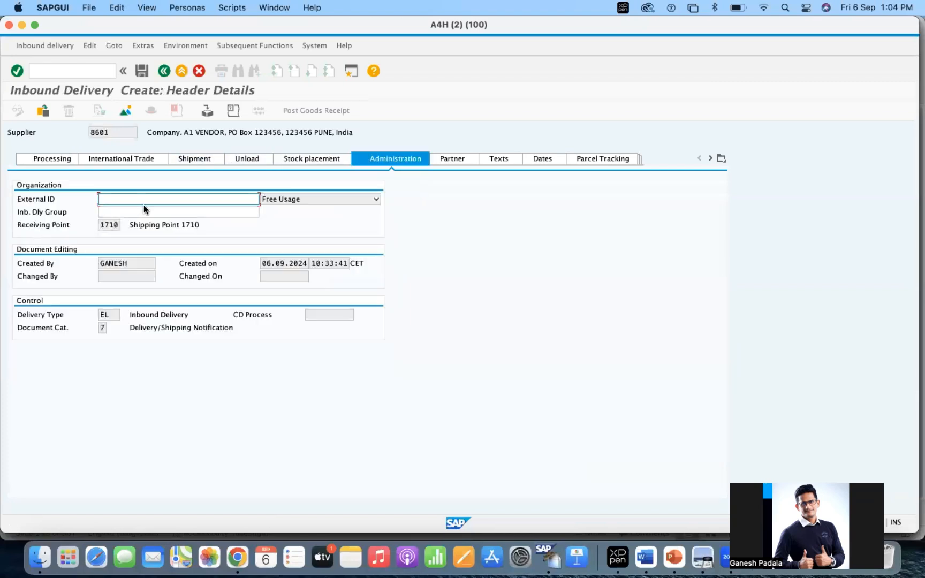
{"action": "type", "text": "eid001"}
{"action": "key", "text": "Return"}
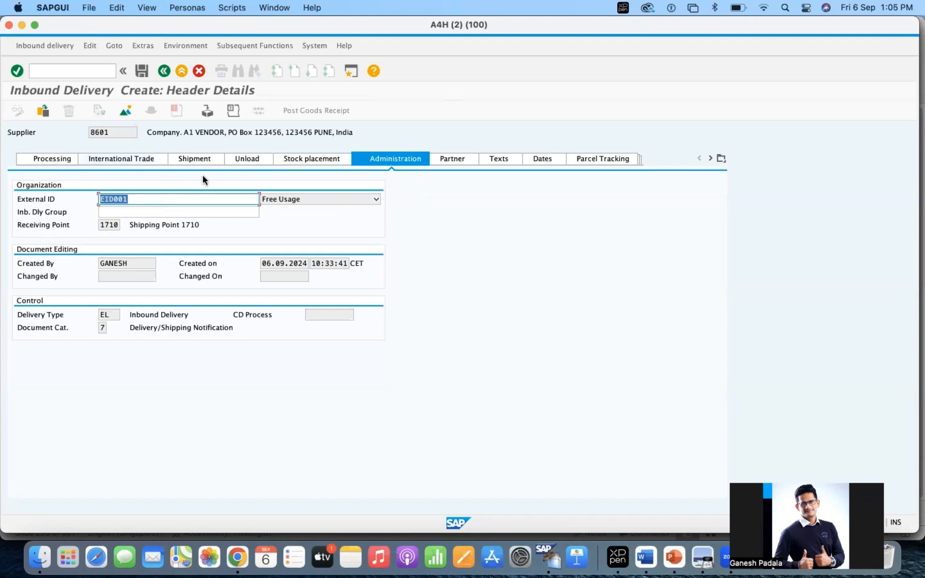
Enter 06/09/2024 as the bill of lading in the header shipment data and save the inbound delivery.
{"action": "left_click", "coordinate": [194, 158]}
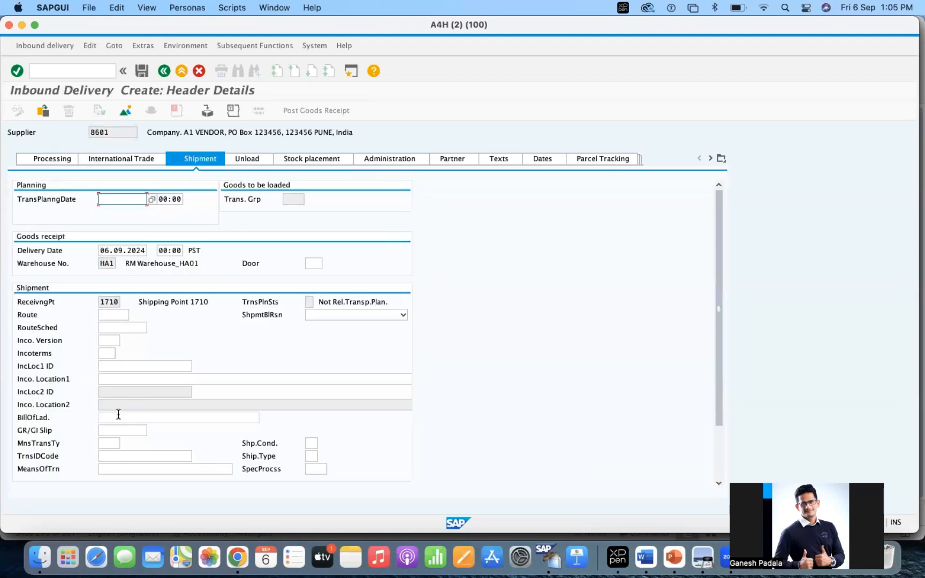
{"action": "left_click", "coordinate": [122, 416]}
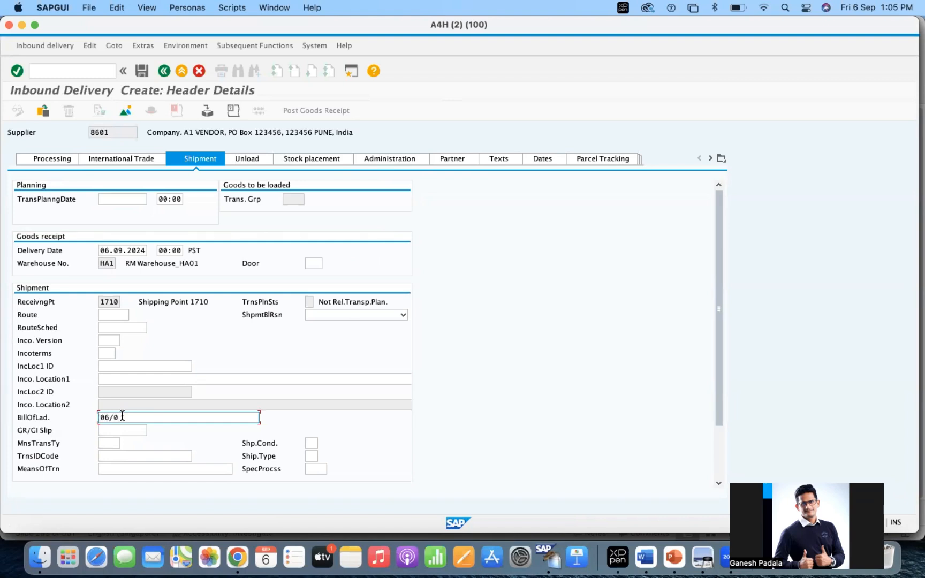
{"action": "type", "text": "06/09/2024"}
{"action": "key", "text": "Return"}
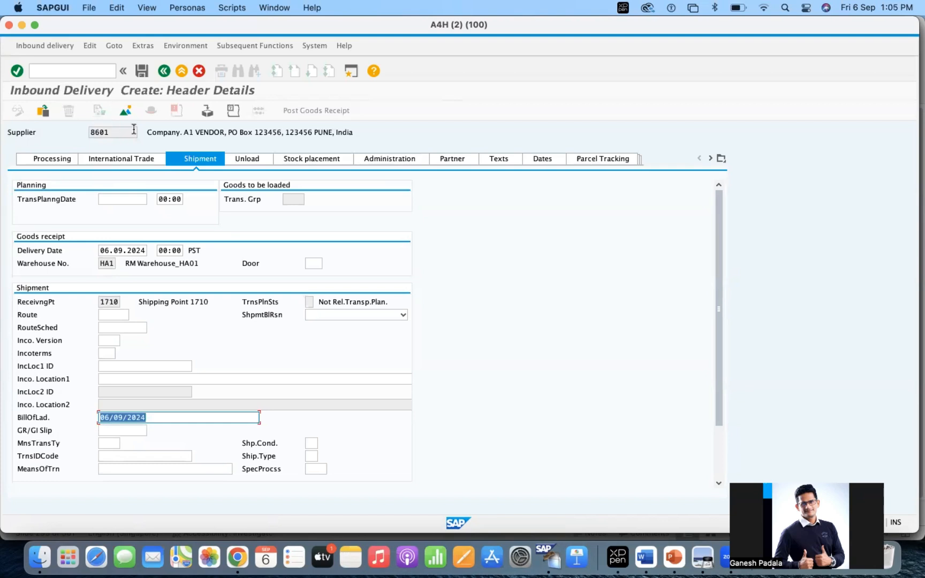
{"action": "left_click", "coordinate": [145, 72]}
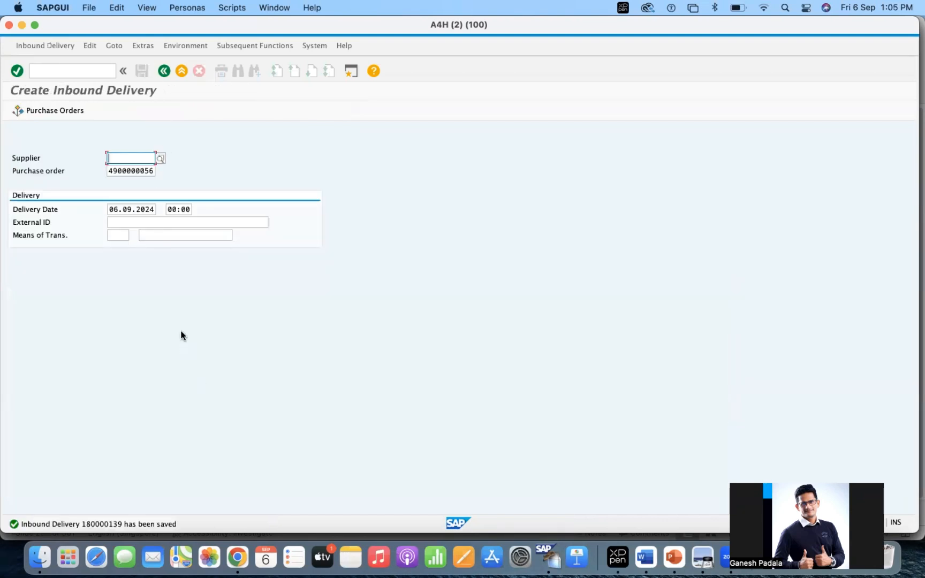
Open the saved inbound delivery for changing and review its stock placement data, including the putaway and WM activity statuses.
{"action": "key", "text": "Return"}
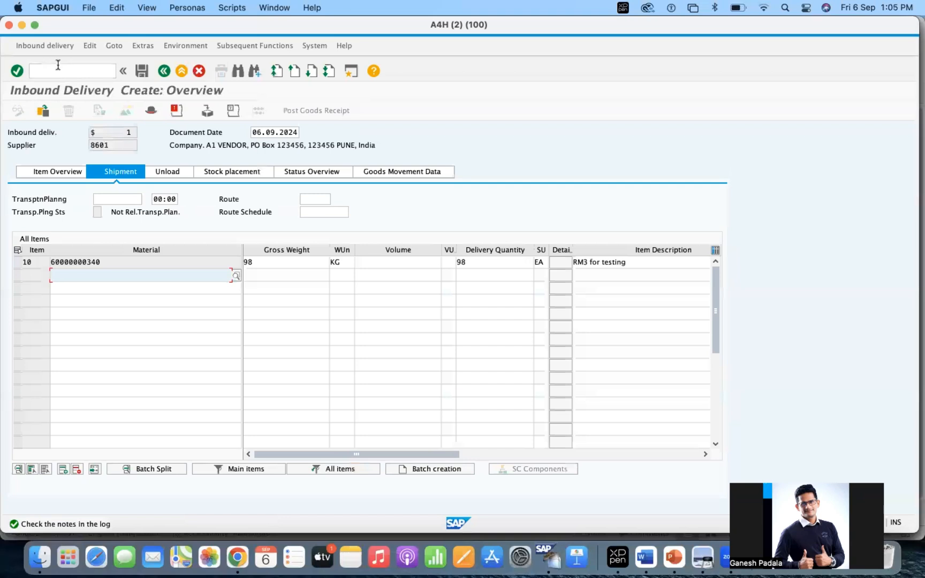
{"action": "left_click", "coordinate": [45, 45]}
{"action": "left_click", "coordinate": [42, 87]}
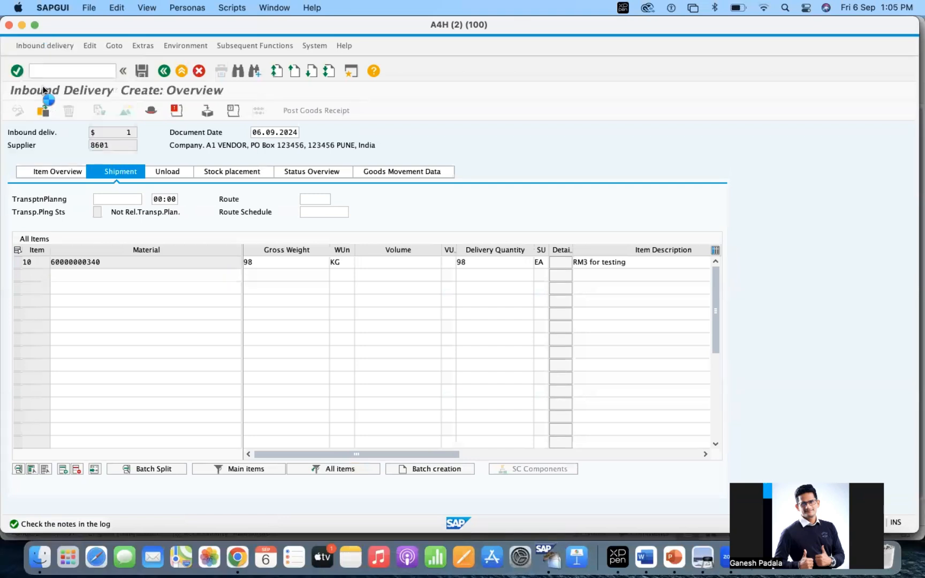
{"action": "left_click", "coordinate": [223, 163]}
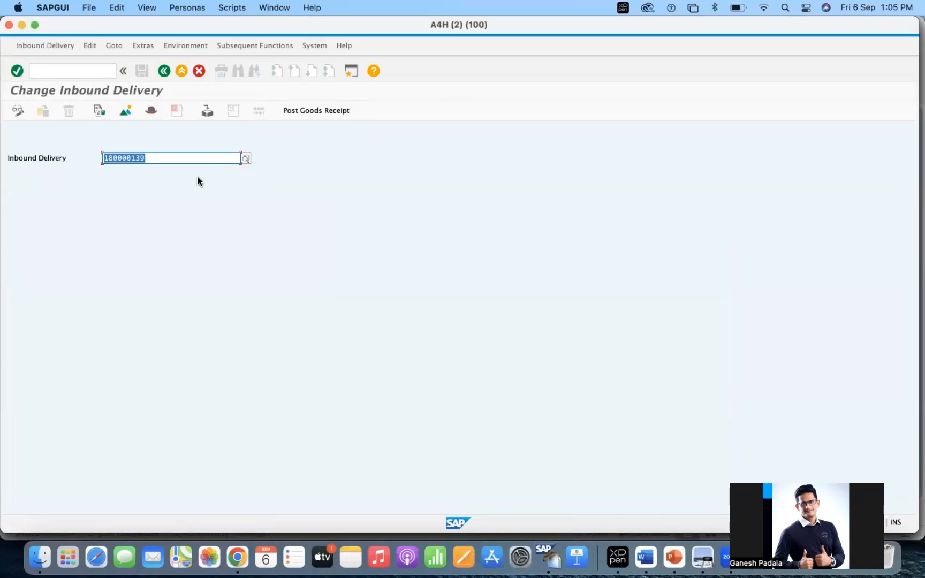
{"action": "key", "text": "Return"}
{"action": "left_click", "coordinate": [239, 176]}
{"action": "left_click", "coordinate": [311, 262]}
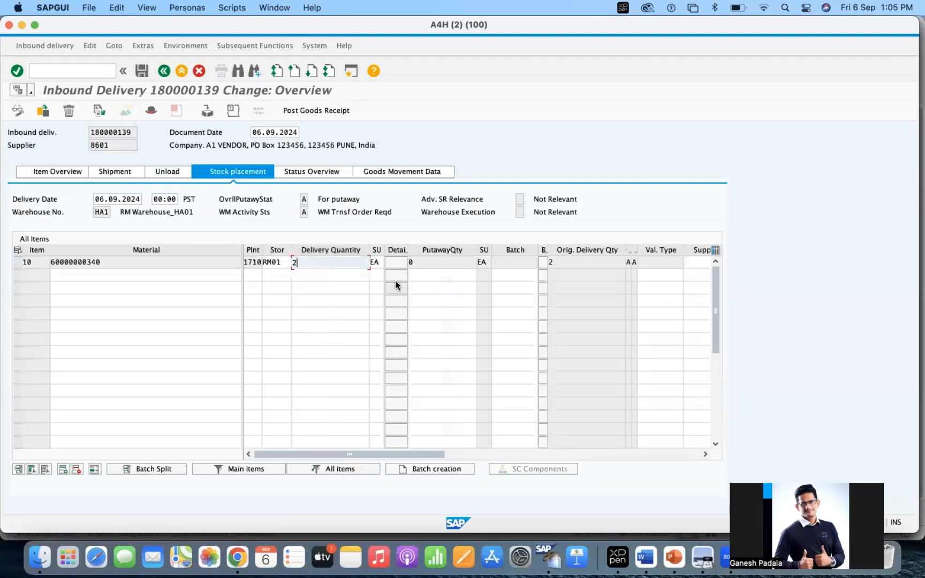
{"action": "left_click", "coordinate": [304, 212]}
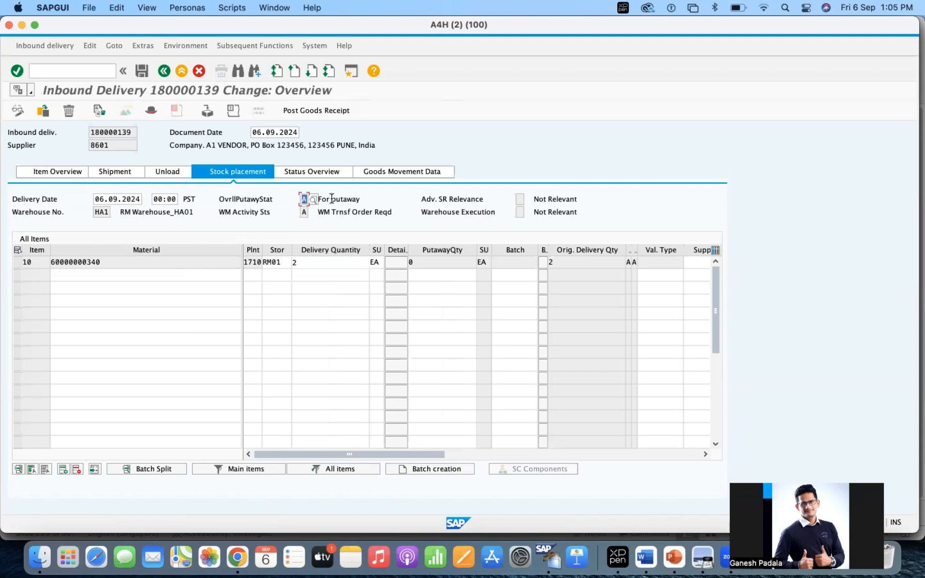
{"action": "left_click", "coordinate": [318, 266]}
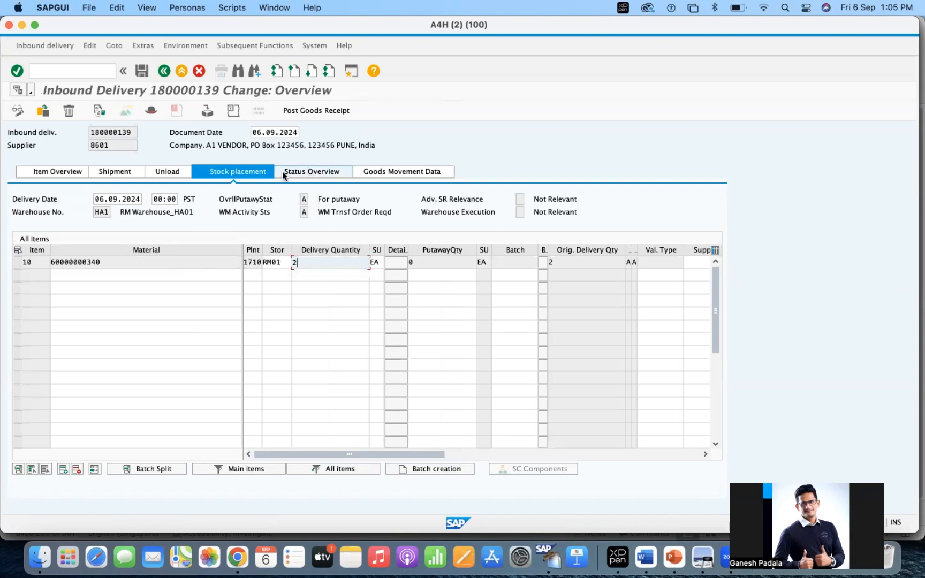
Create a transfer order for the inbound delivery using storage unit type E1 and save it.
{"action": "left_click", "coordinate": [277, 45]}
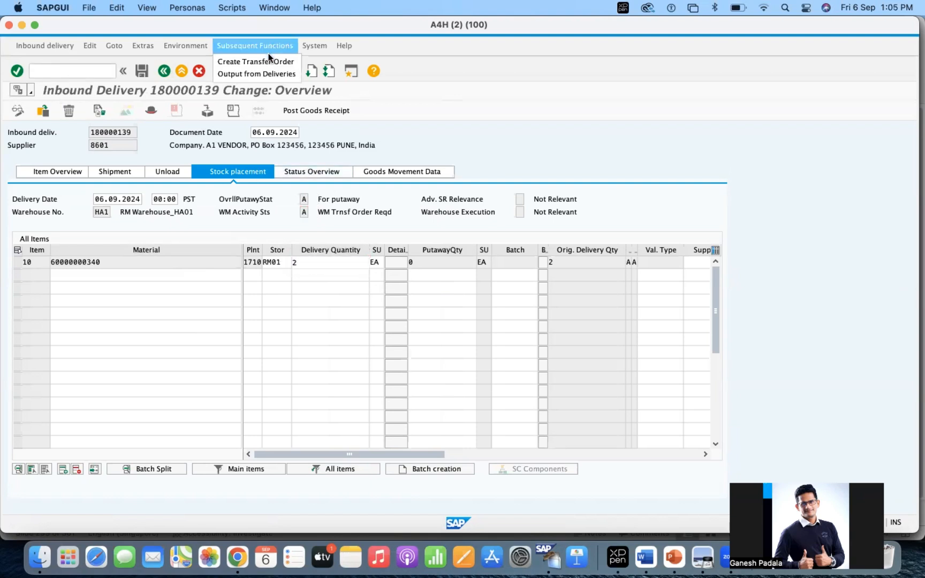
{"action": "left_click", "coordinate": [268, 61]}
{"action": "key", "text": "Return"}
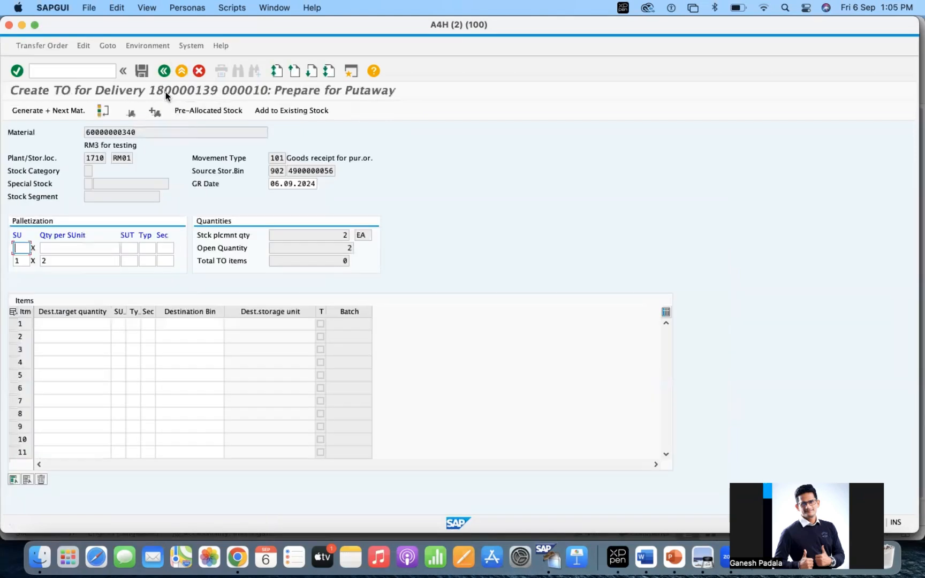
{"action": "left_click", "coordinate": [145, 73]}
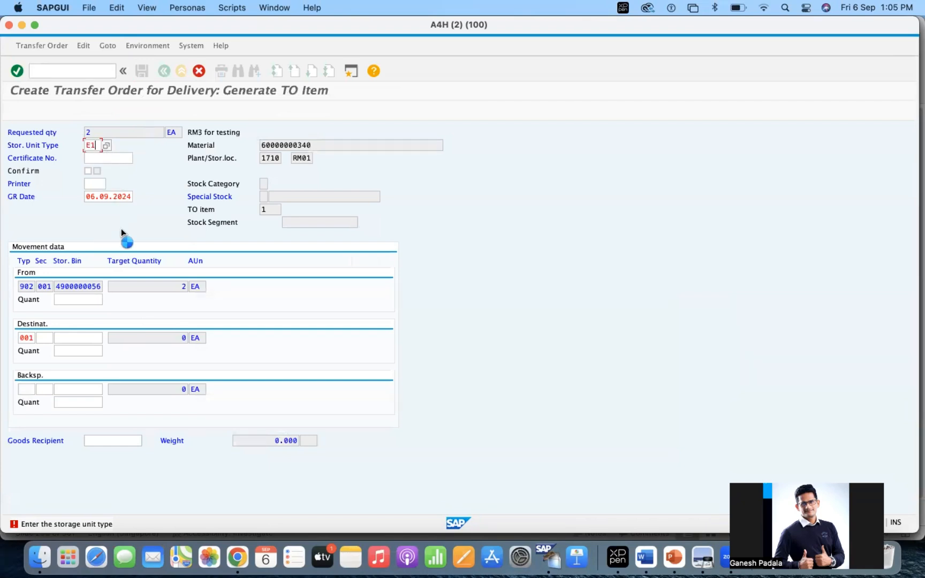
Confirm the new transfer order in warehouse HA1 in the foreground with pick and transfer, and save.
{"action": "left_click", "coordinate": [42, 46]}
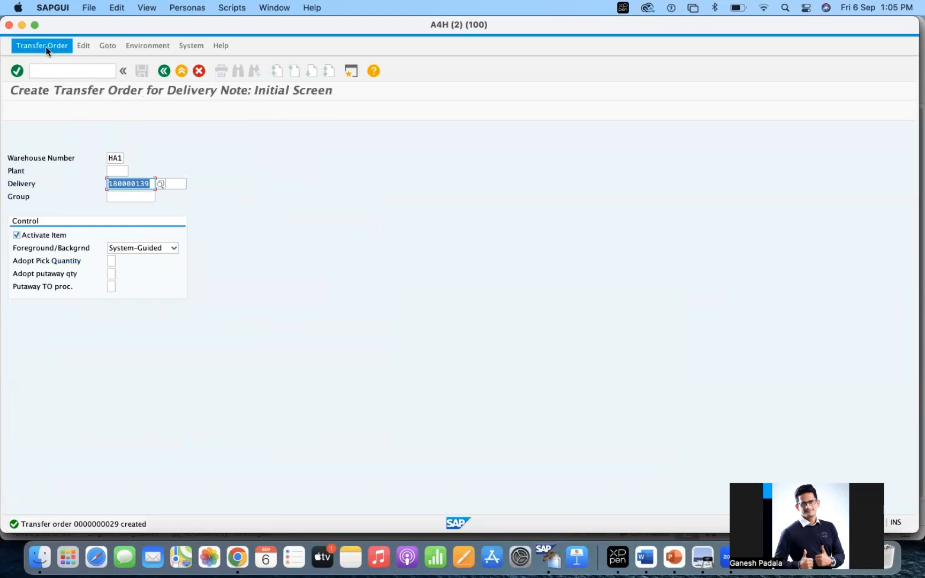
{"action": "mouse_move", "coordinate": [60, 88]}
{"action": "left_click", "coordinate": [151, 91]}
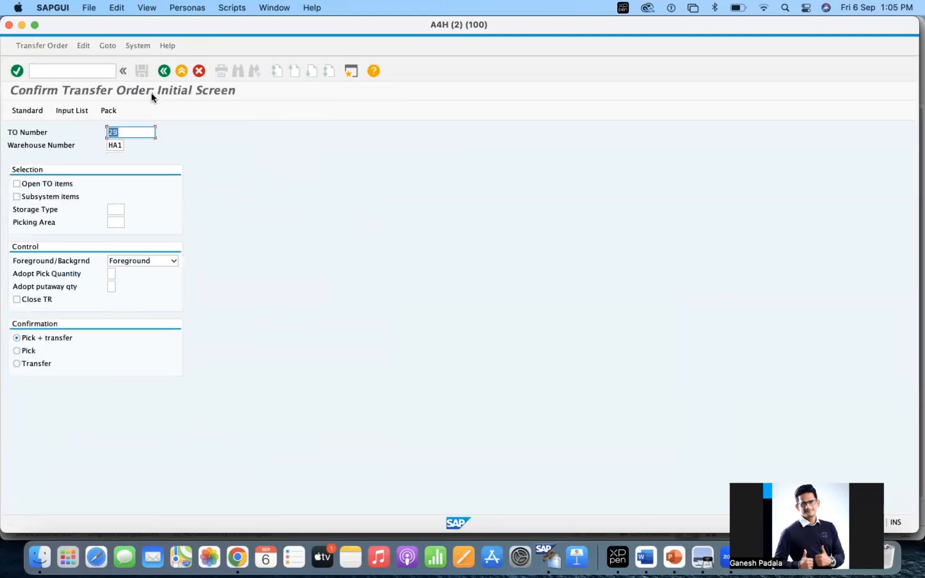
{"action": "key", "text": "Return"}
{"action": "left_click", "coordinate": [142, 72]}
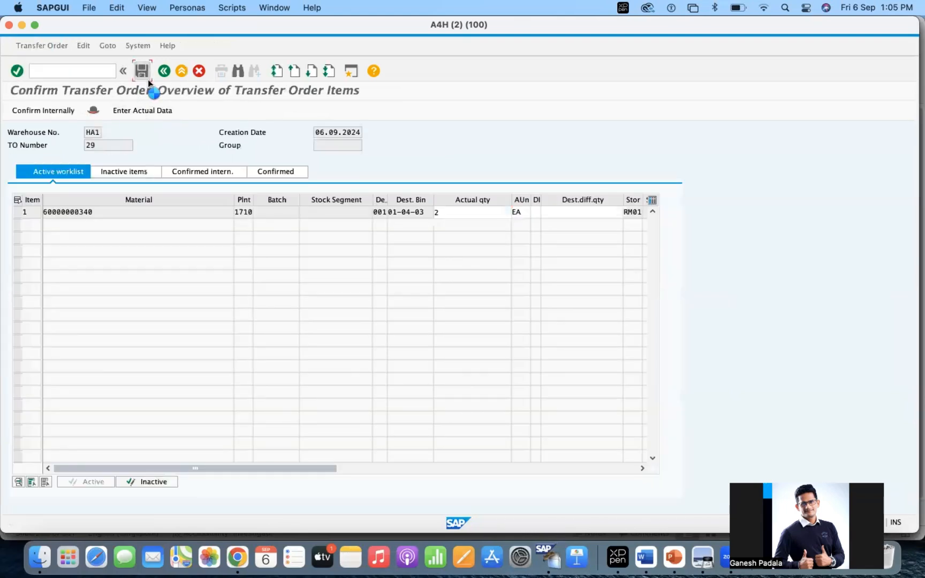
Reopen the inbound delivery with /nvl32n, try to post the goods receipt, and return from the error log.
{"action": "left_click", "coordinate": [57, 74]}
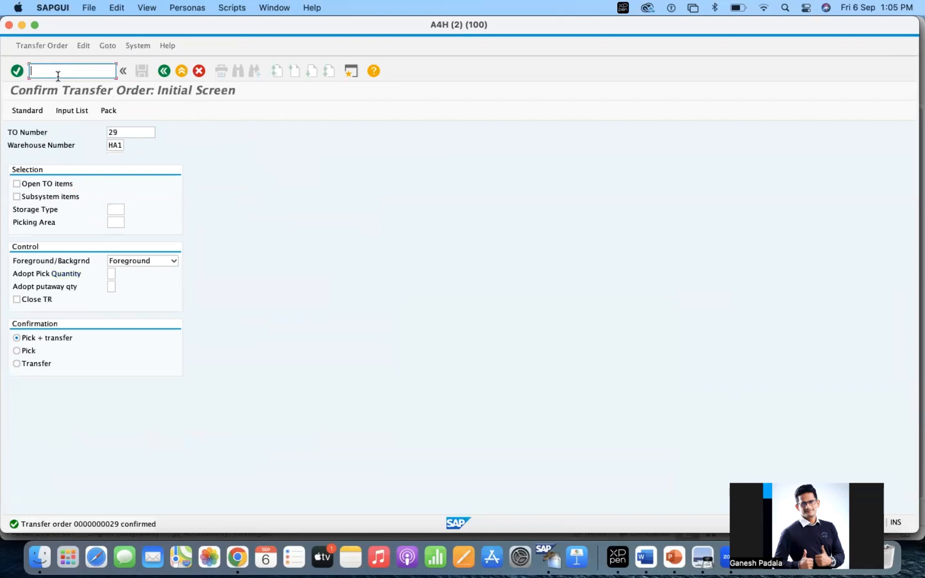
{"action": "type", "text": "/nvl32n"}
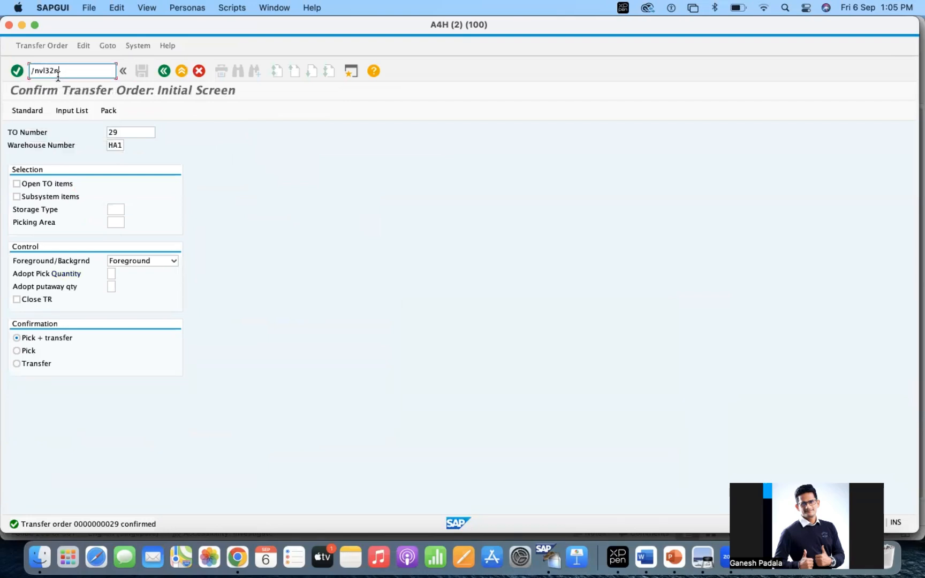
{"action": "key", "text": "Return"}
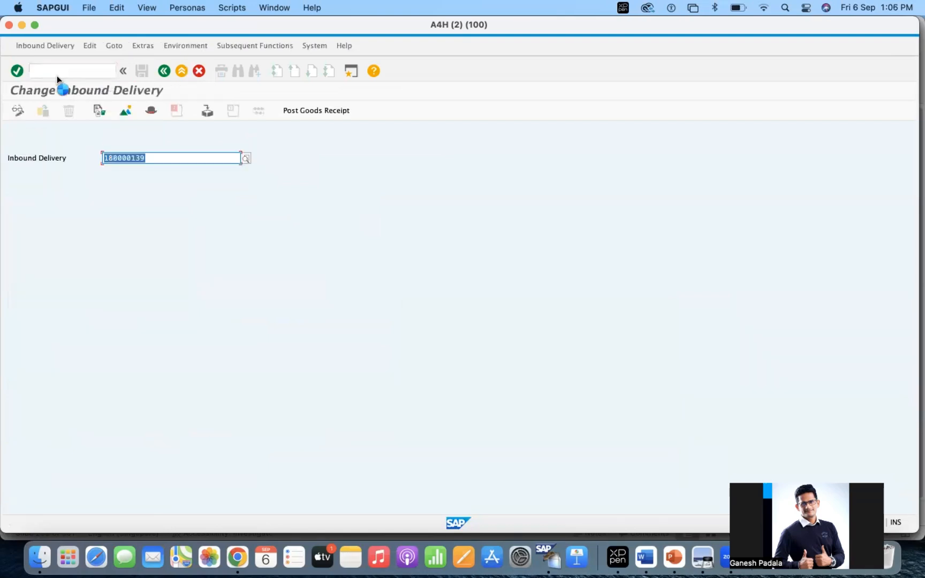
{"action": "key", "text": "Return"}
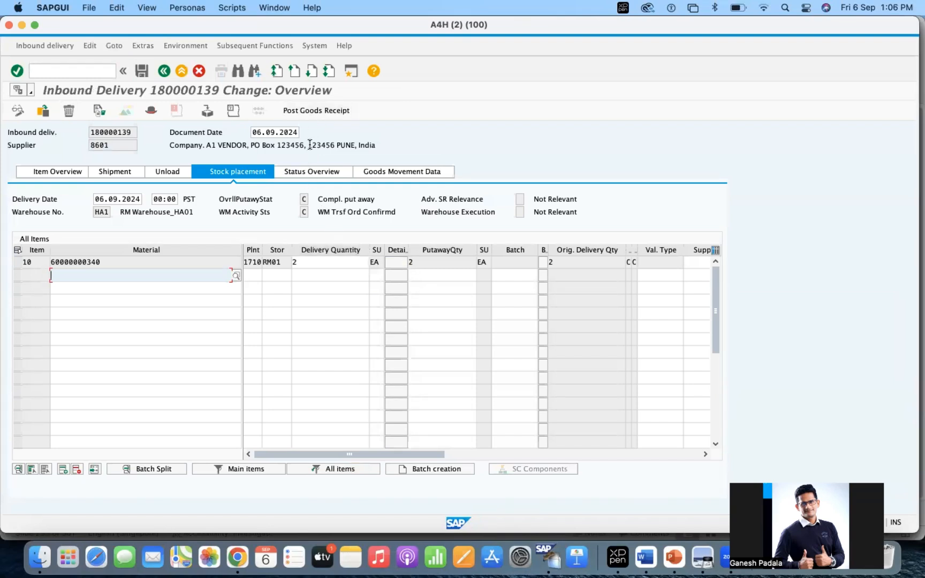
{"action": "left_click", "coordinate": [311, 111]}
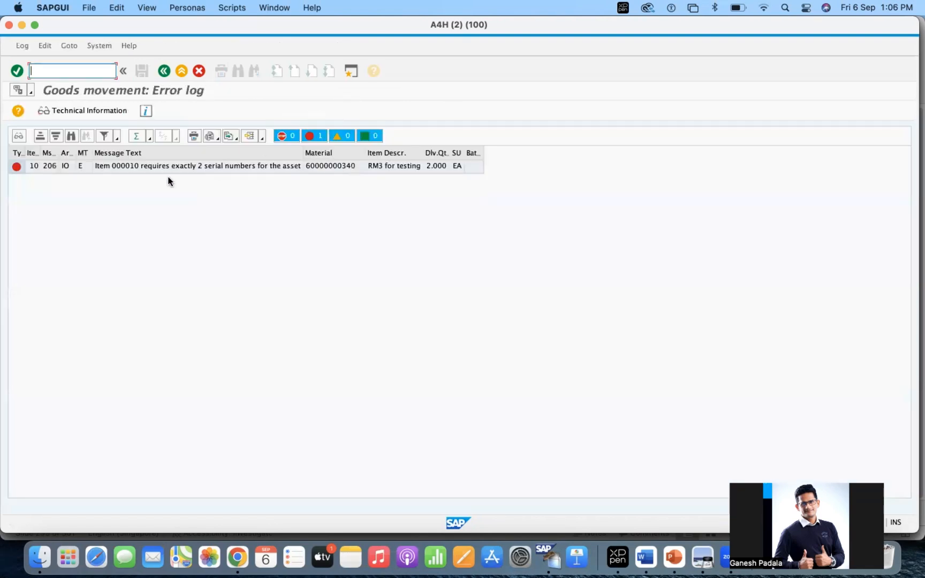
{"action": "left_click", "coordinate": [186, 169]}
{"action": "left_click", "coordinate": [164, 71]}
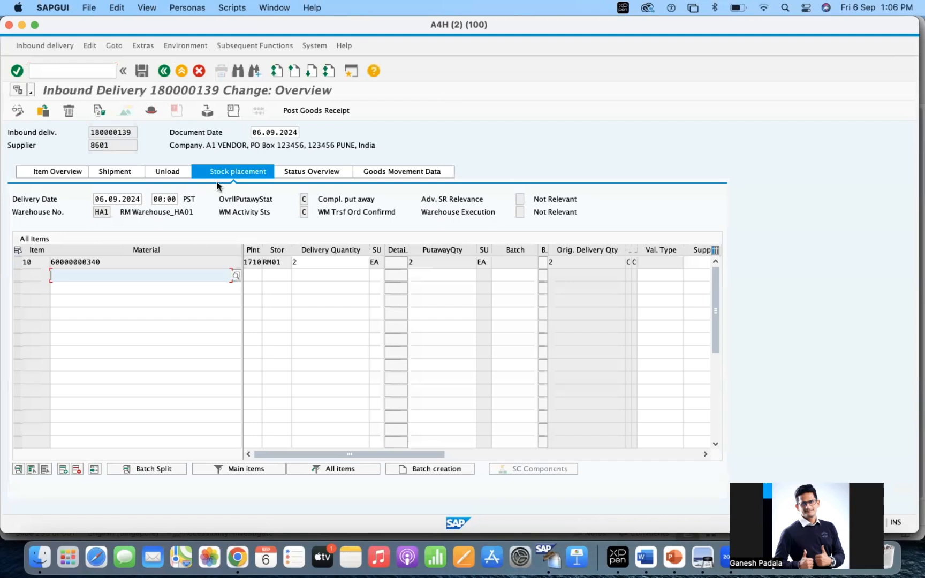
Try to assign serial numbers G01 and G02 to item 10 of the inbound delivery.
{"action": "left_click", "coordinate": [252, 46]}
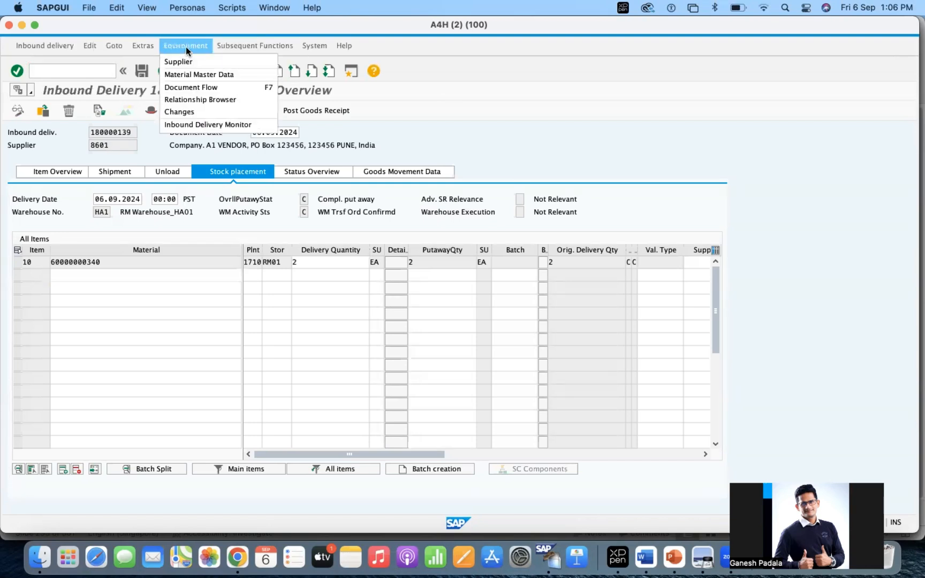
{"action": "mouse_move", "coordinate": [148, 45]}
{"action": "left_click", "coordinate": [164, 89]}
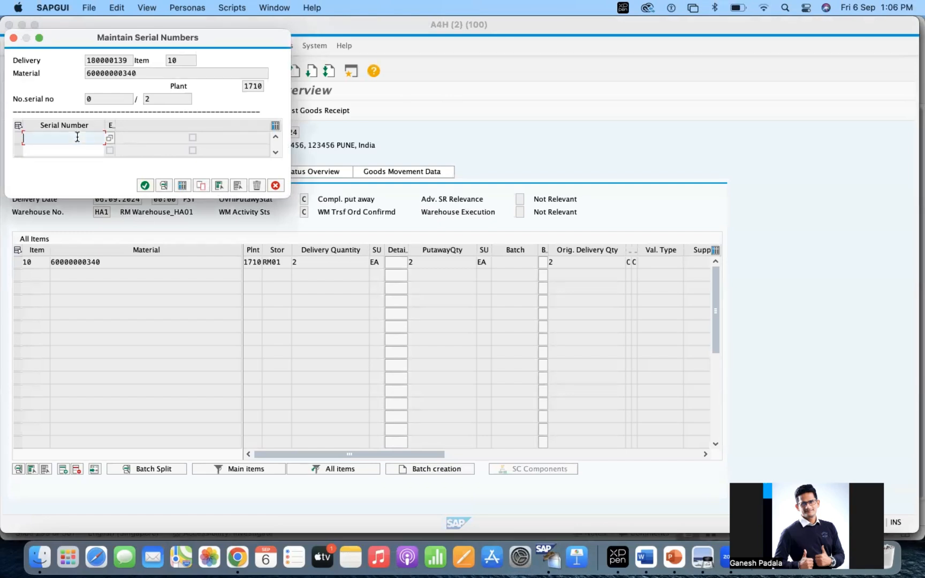
{"action": "key", "text": "Down"}
{"action": "type", "text": "g02"}
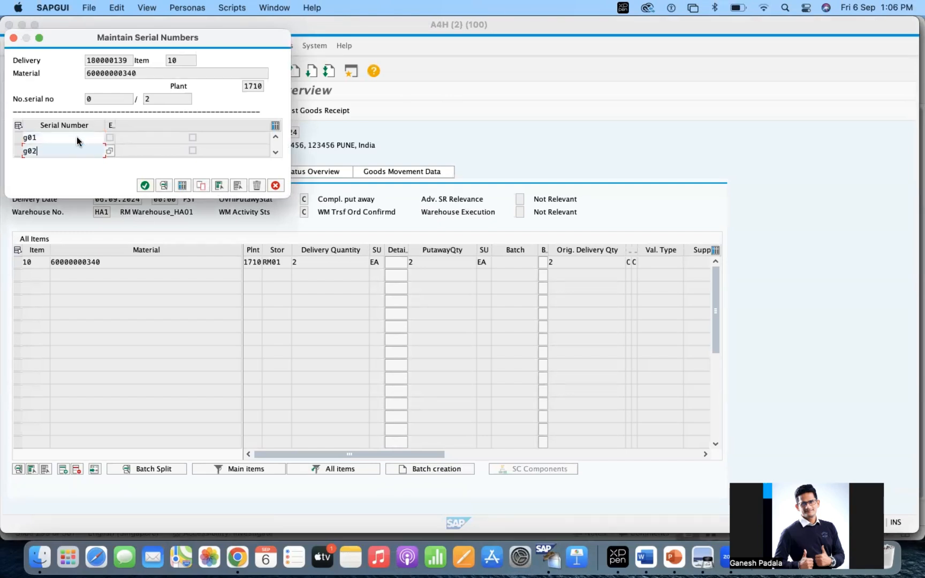
{"action": "key", "text": "Return"}
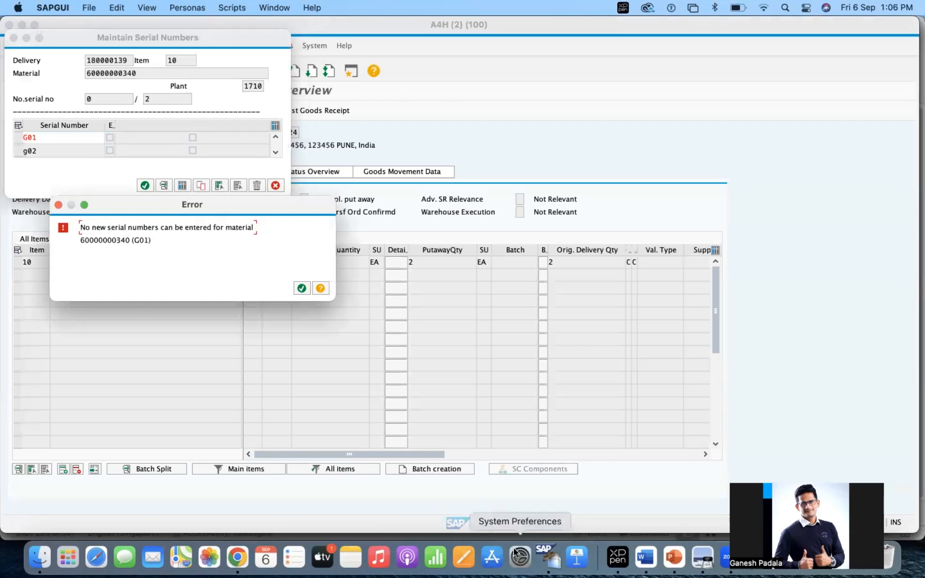
Close the A4H (1) session that shows the serial number interval maintenance.
{"action": "right_click", "coordinate": [547, 557]}
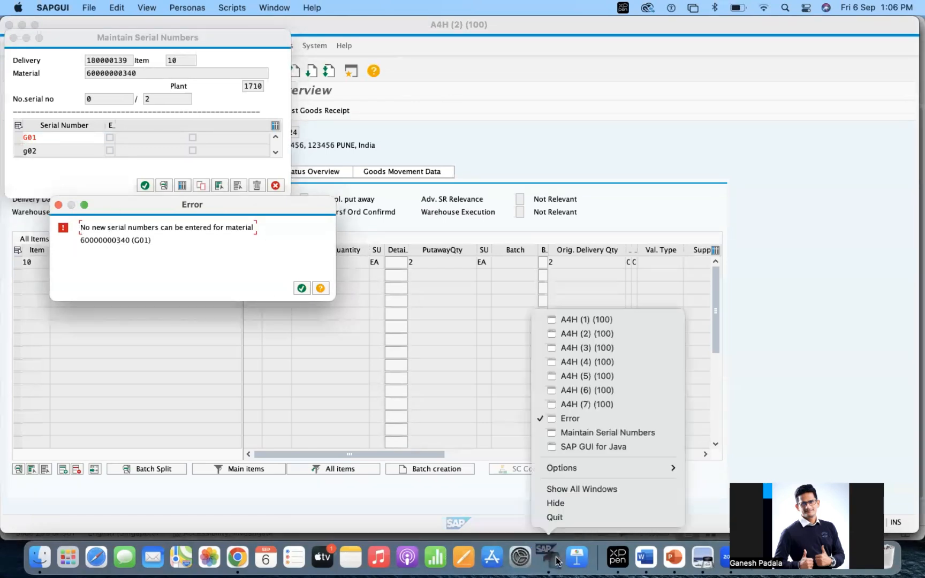
{"action": "left_click", "coordinate": [575, 333]}
{"action": "right_click", "coordinate": [548, 557]}
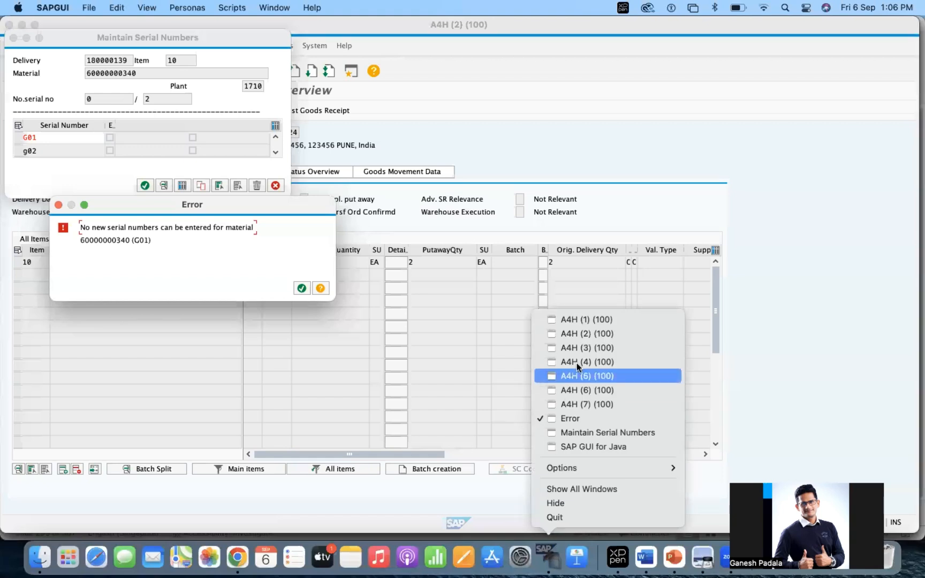
{"action": "left_click", "coordinate": [579, 317]}
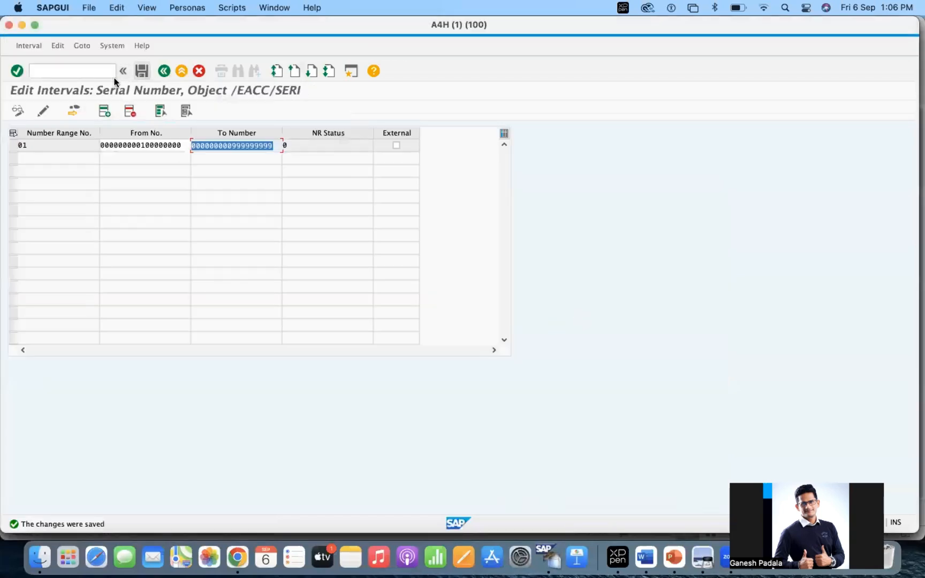
{"action": "left_click", "coordinate": [79, 75]}
{"action": "type", "text": "/i"}
{"action": "key", "text": "Return"}
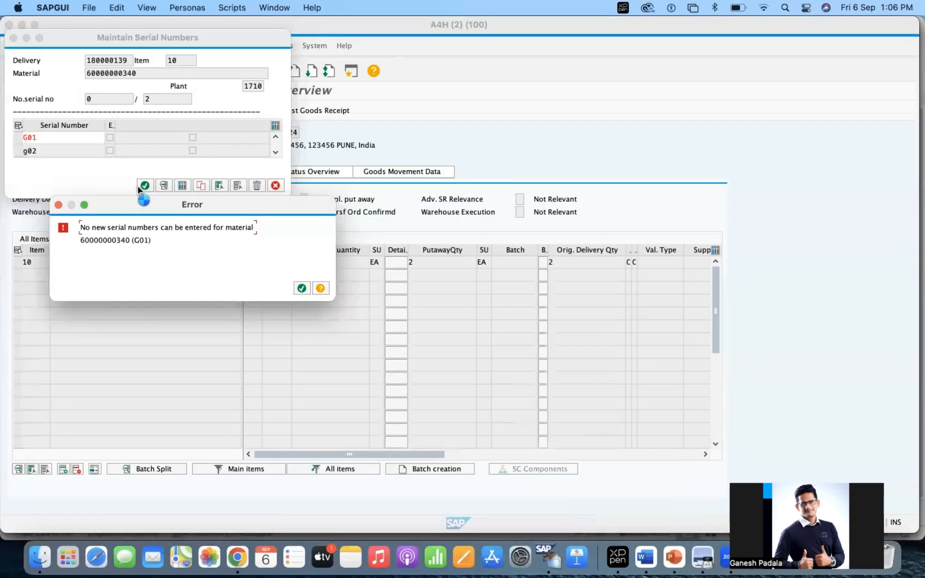
Close the A4H (4) session that shows the automatic posting accounts.
{"action": "right_click", "coordinate": [547, 557]}
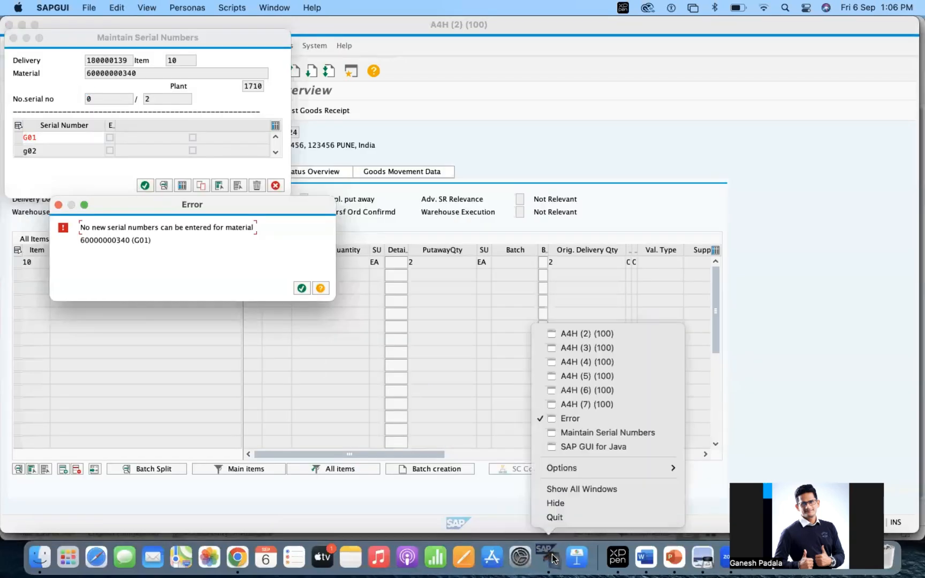
{"action": "left_click", "coordinate": [574, 362]}
{"action": "left_click", "coordinate": [54, 69]}
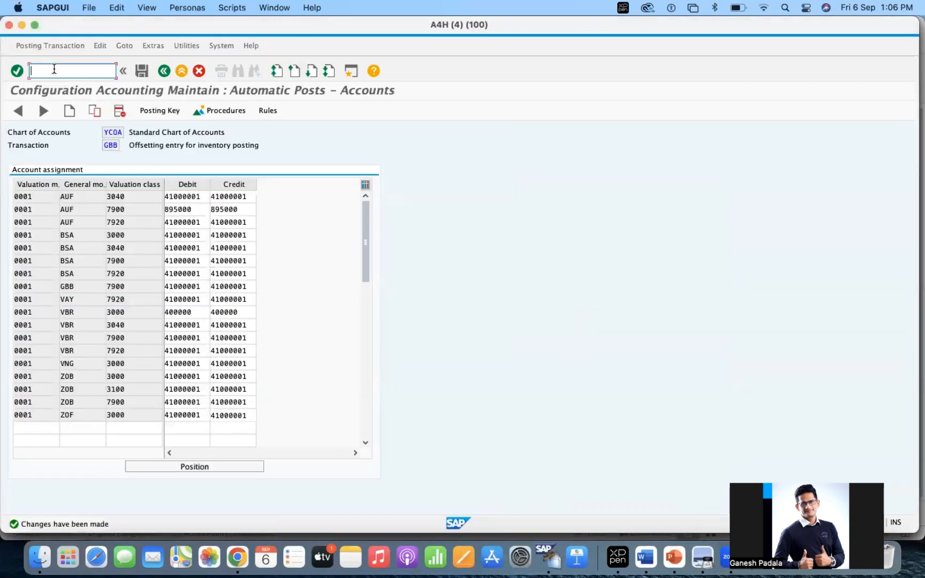
{"action": "type", "text": "/i"}
{"action": "key", "text": "Return"}
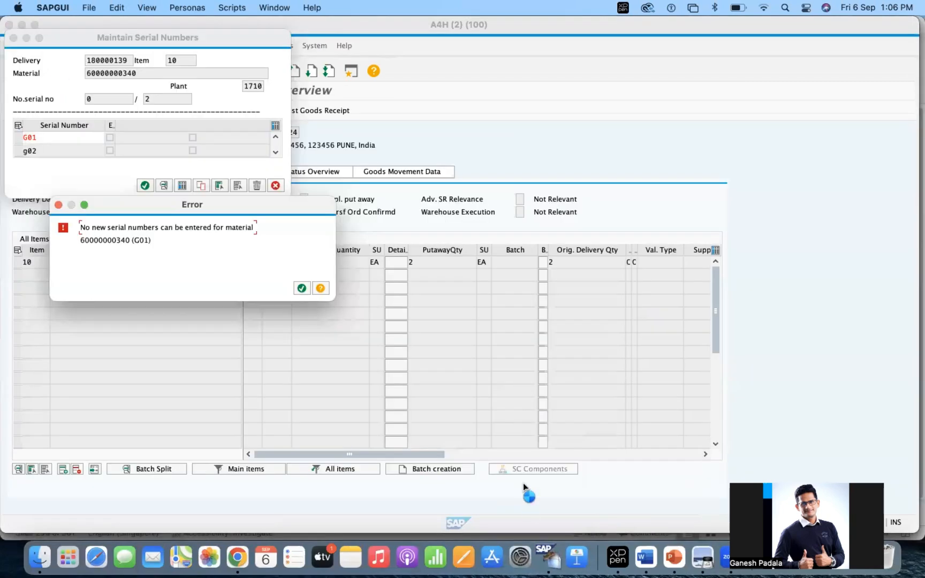
Close session A4H (7) and session A4H (6), which displays the material document.
{"action": "right_click", "coordinate": [547, 557]}
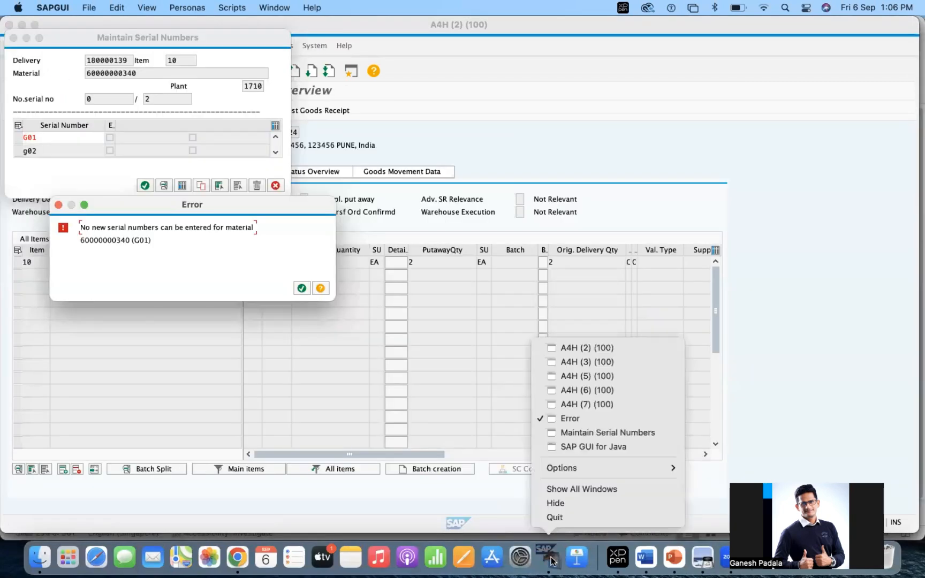
{"action": "left_click", "coordinate": [600, 405]}
{"action": "left_click", "coordinate": [77, 70]}
{"action": "type", "text": "/i"}
{"action": "key", "text": "Return"}
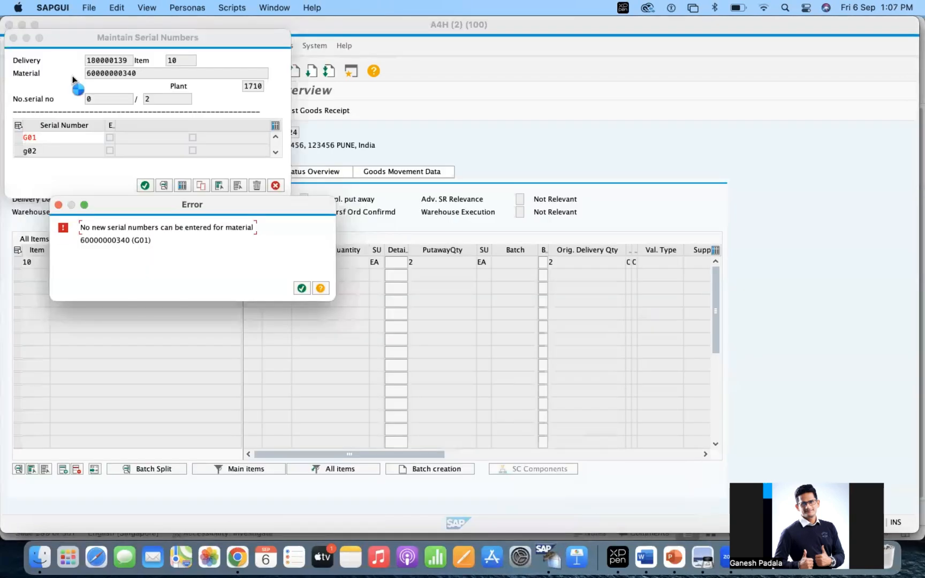
{"action": "right_click", "coordinate": [548, 558]}
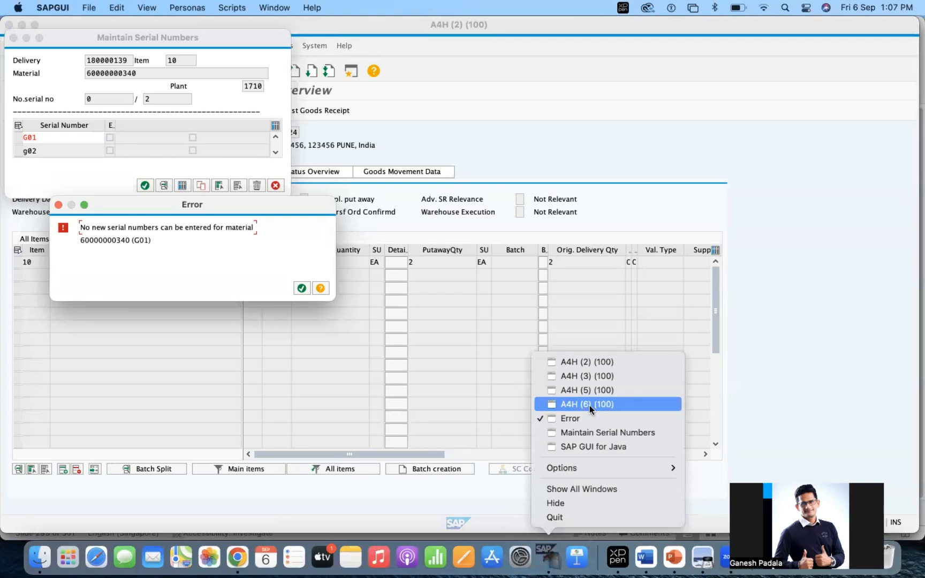
{"action": "left_click", "coordinate": [590, 405]}
{"action": "left_click", "coordinate": [67, 69]}
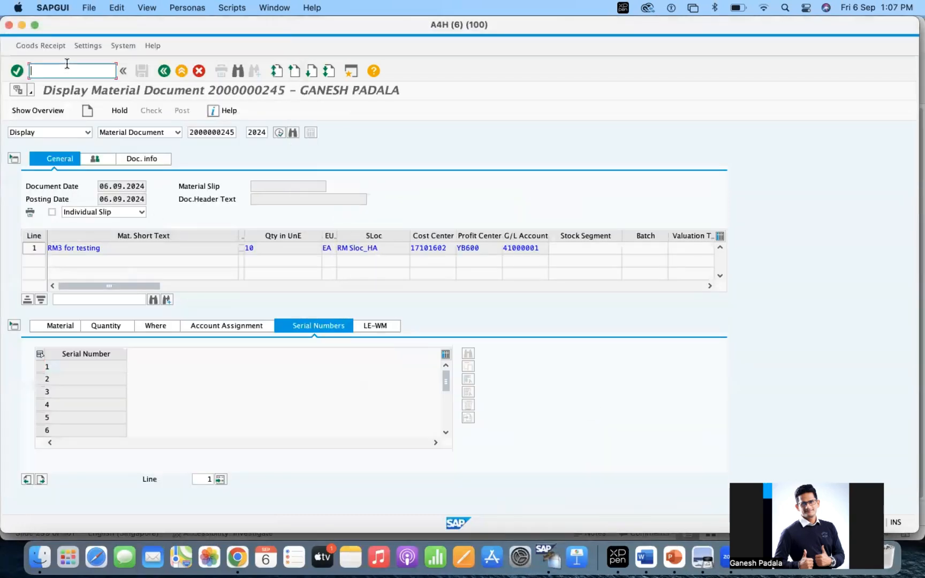
{"action": "type", "text": "/i"}
{"action": "key", "text": "Return"}
Open Define Serial Number Profiles from the IMG in session A4H (3) and select profile G001.
{"action": "right_click", "coordinate": [549, 557]}
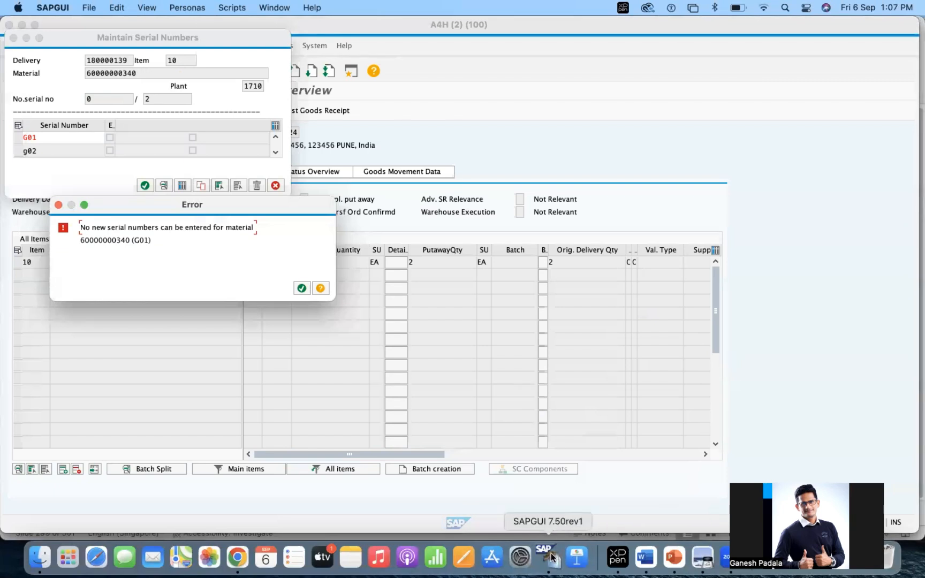
{"action": "left_click", "coordinate": [581, 403]}
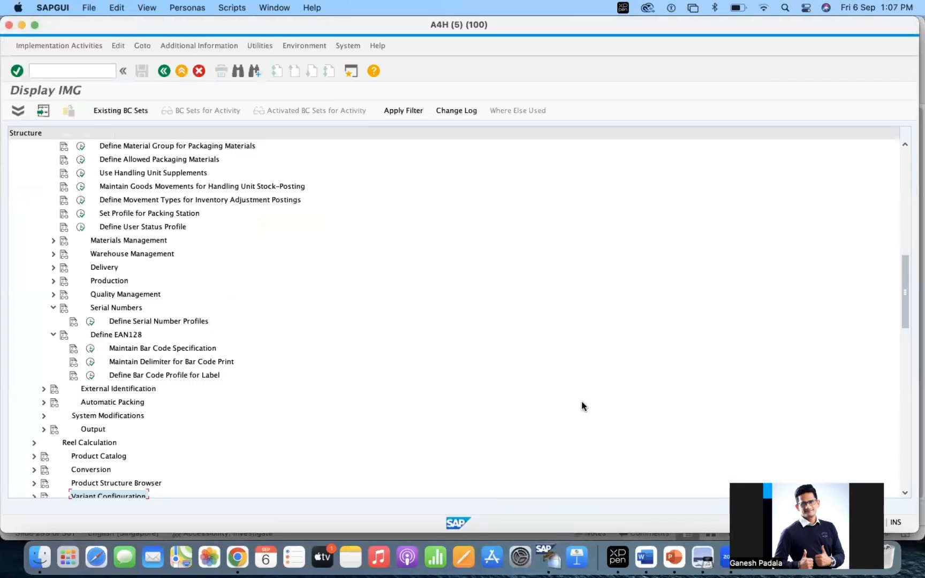
{"action": "right_click", "coordinate": [559, 553]}
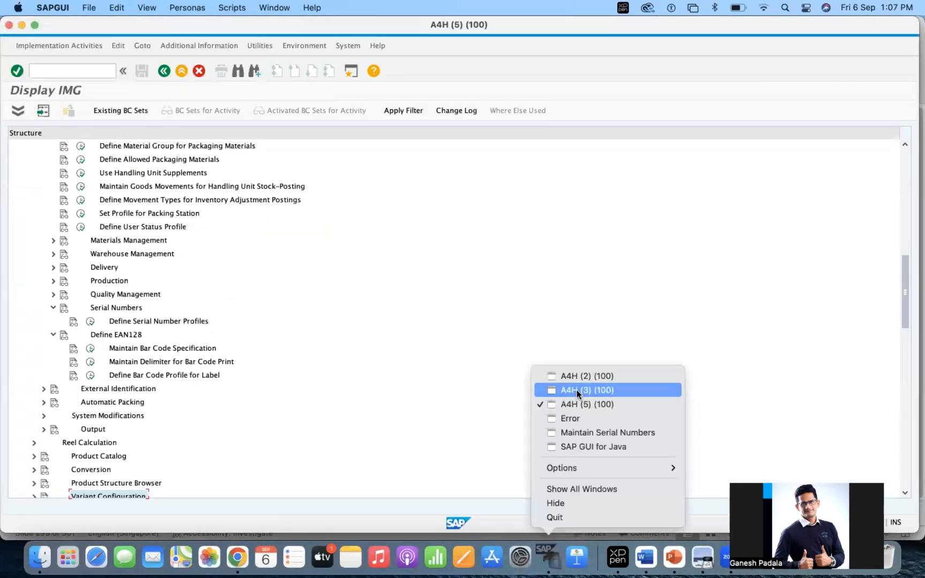
{"action": "left_click", "coordinate": [577, 390]}
{"action": "right_click", "coordinate": [555, 557]}
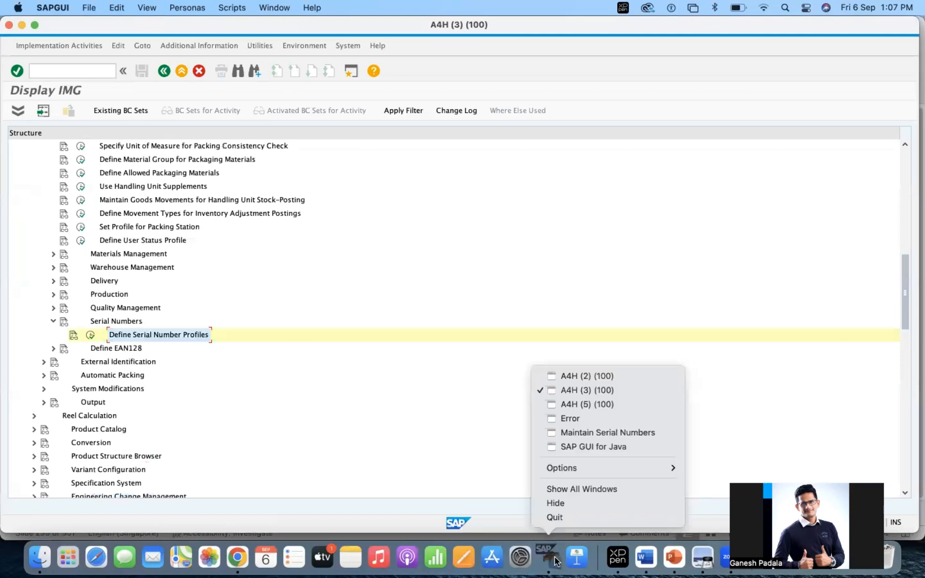
{"action": "left_click", "coordinate": [594, 380]}
{"action": "left_click", "coordinate": [92, 336]}
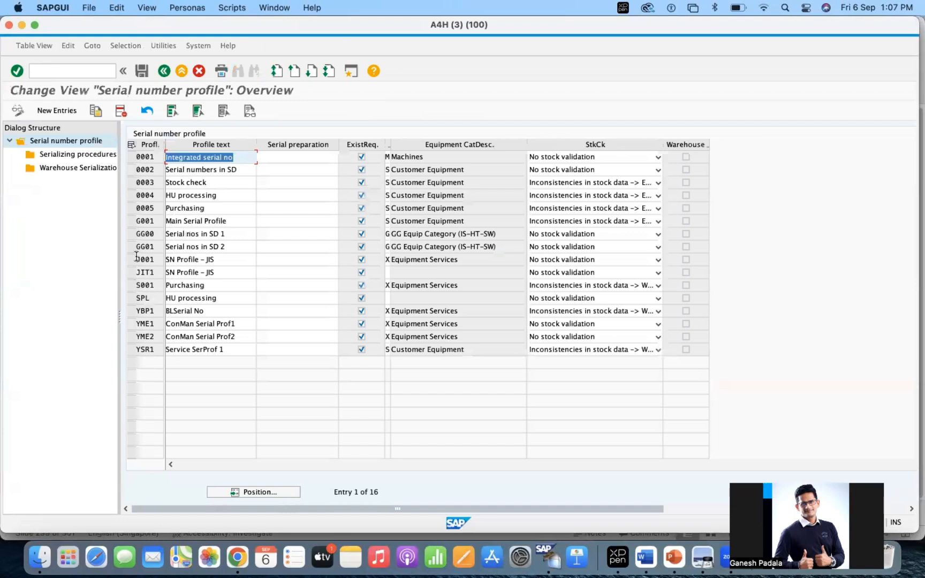
{"action": "left_click", "coordinate": [130, 221]}
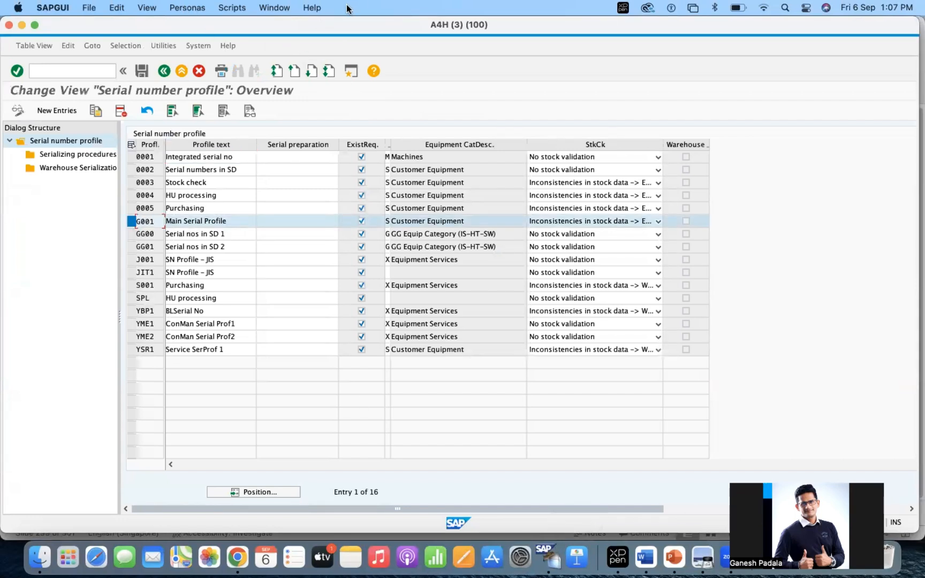
Place the serial number profile window beside the delivery error and compare the ExistReq. setting of profile G001 with it.
{"action": "double_click", "coordinate": [337, 25]}
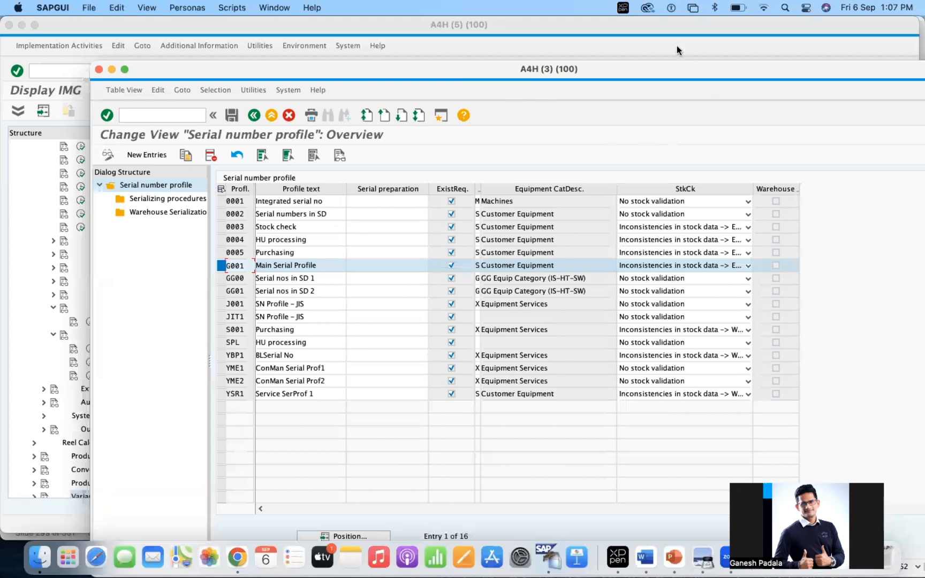
{"action": "key", "text": "super+Tab"}
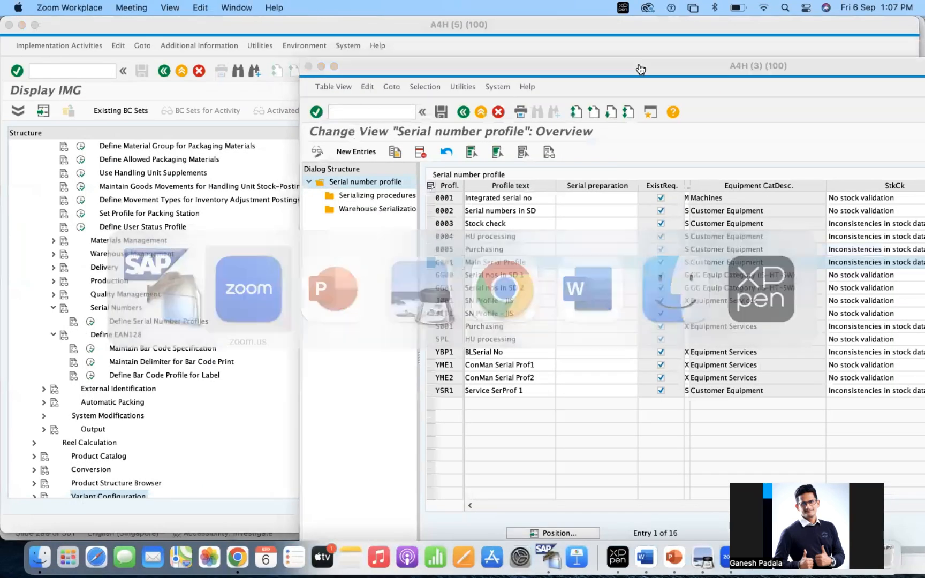
{"action": "right_click", "coordinate": [549, 557]}
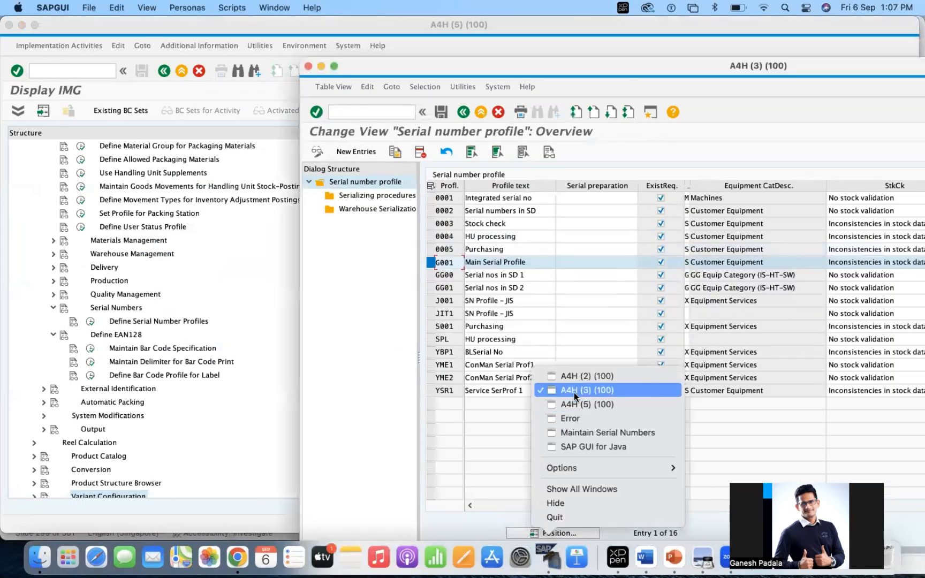
{"action": "left_click", "coordinate": [581, 376]}
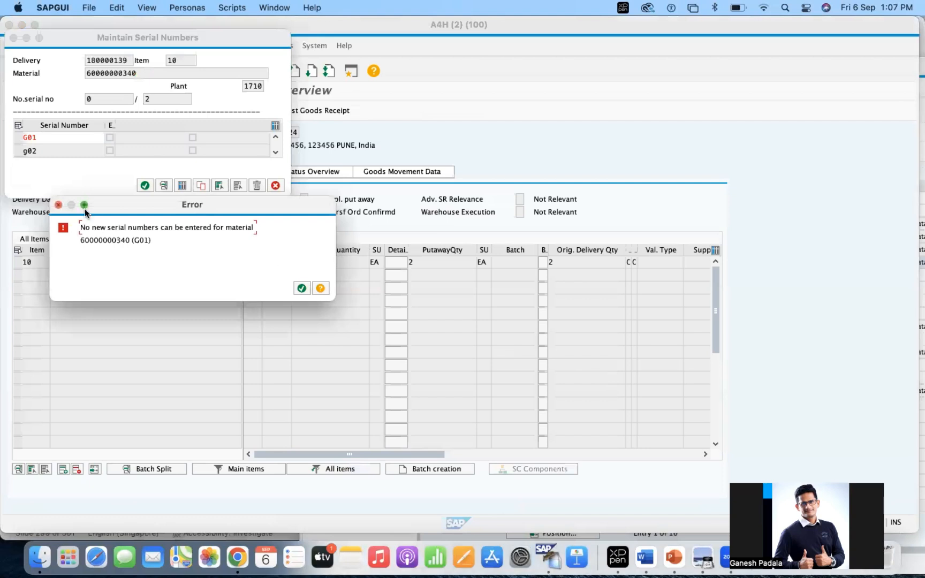
{"action": "left_click", "coordinate": [124, 240]}
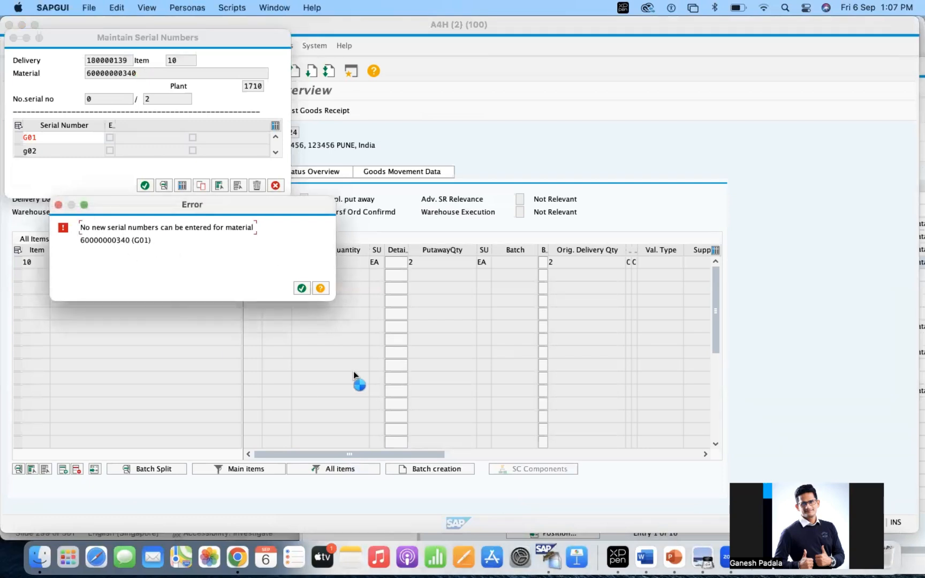
{"action": "right_click", "coordinate": [548, 557]}
{"action": "left_click", "coordinate": [588, 390]}
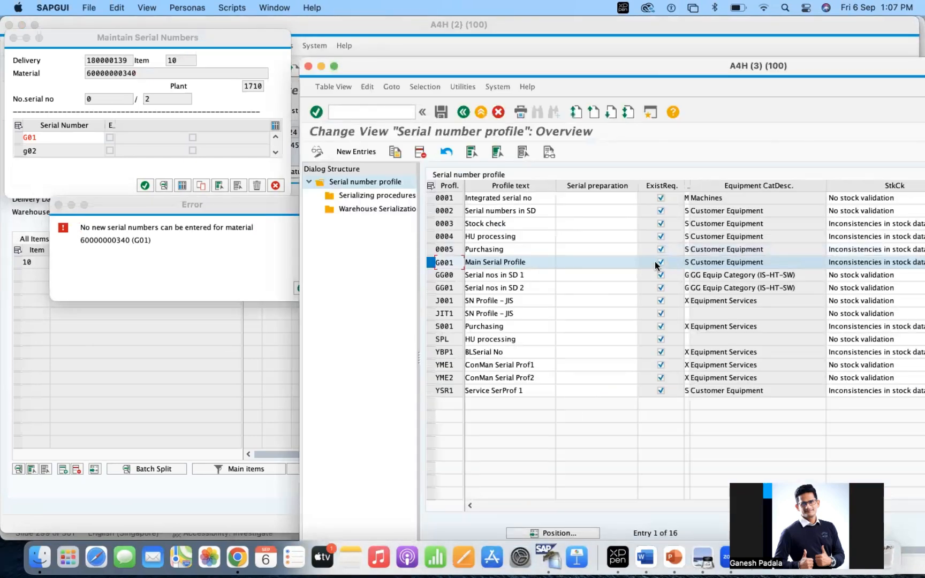
{"action": "left_click", "coordinate": [879, 191]}
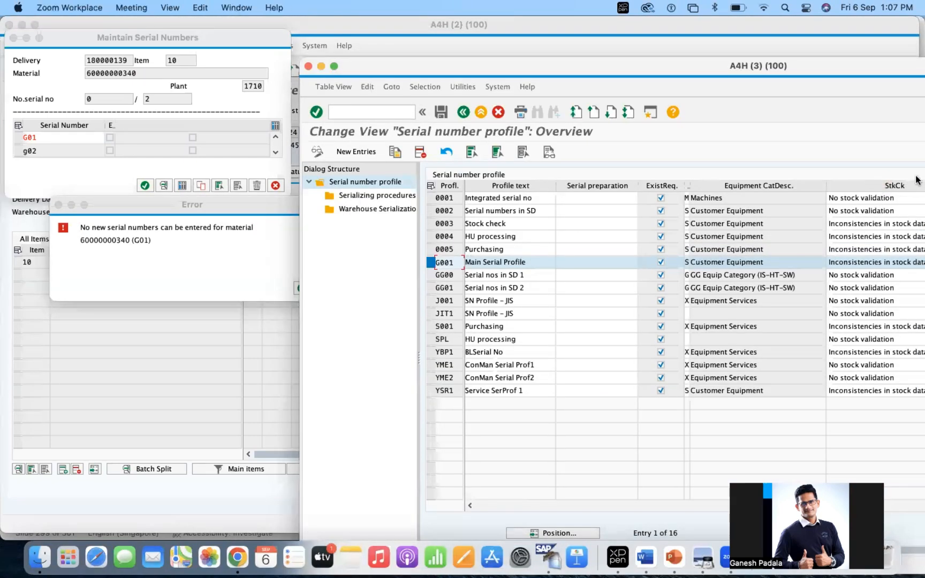
{"action": "left_click", "coordinate": [658, 262]}
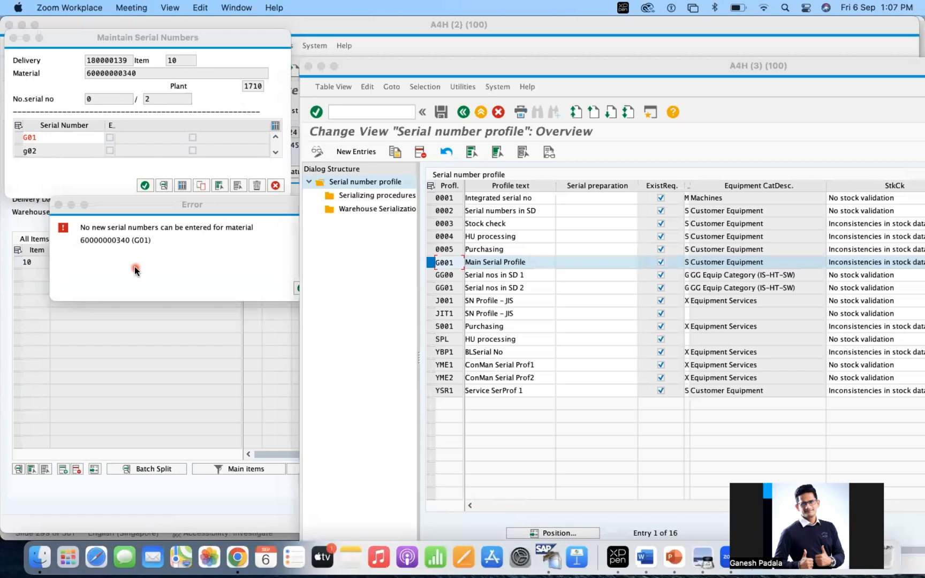
Dismiss the delivery's serial number error and open transaction IQ01 in a new session from A4H (5).
{"action": "left_click", "coordinate": [297, 290]}
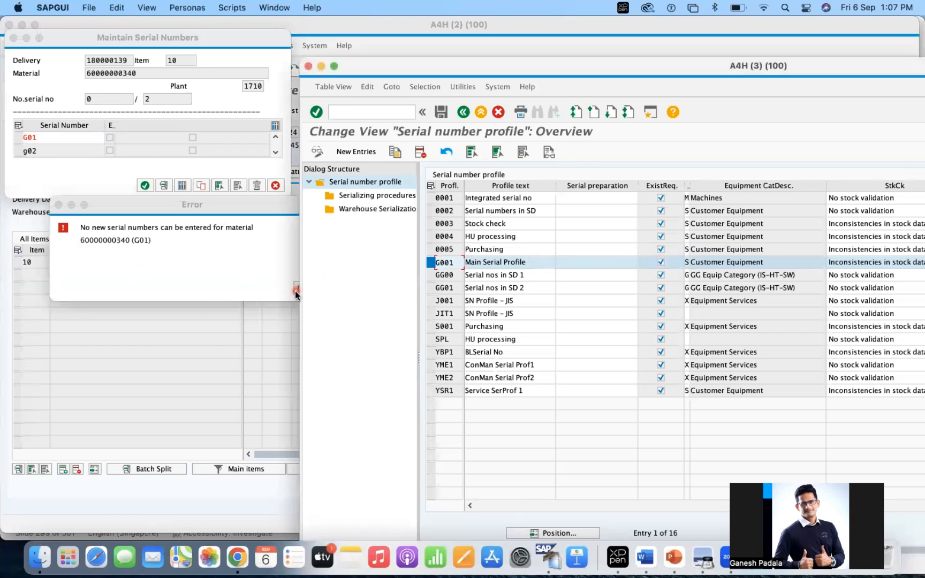
{"action": "left_click", "coordinate": [298, 289]}
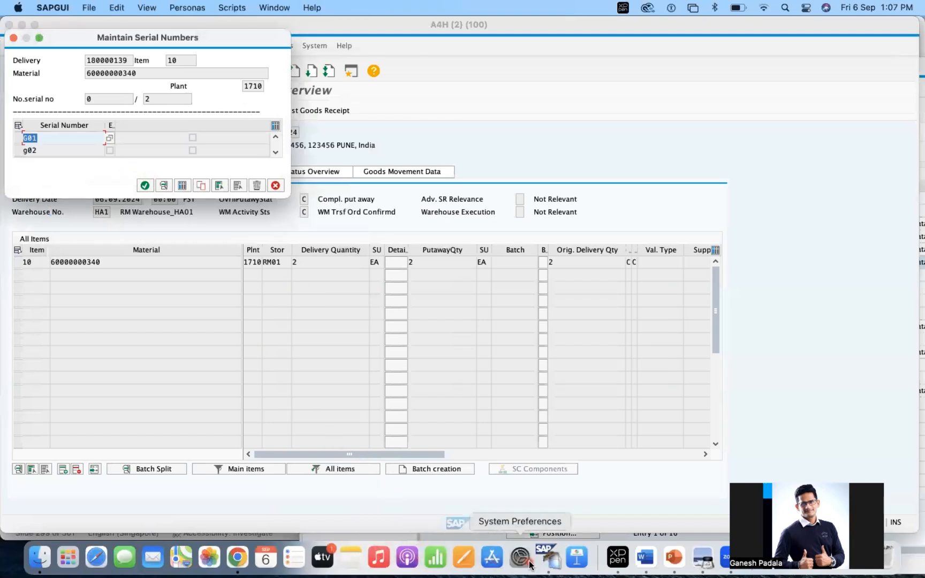
{"action": "right_click", "coordinate": [549, 557]}
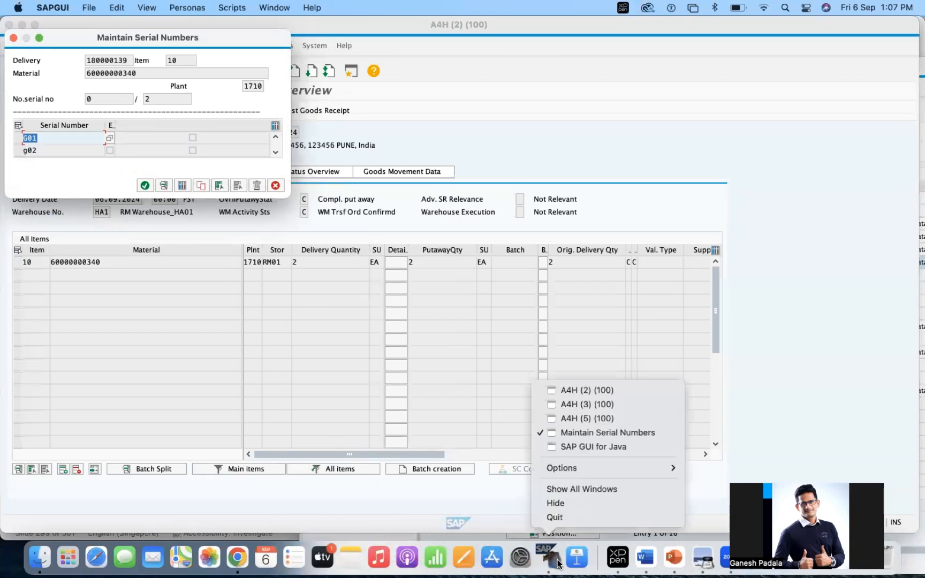
{"action": "left_click", "coordinate": [583, 418]}
{"action": "left_click", "coordinate": [82, 67]}
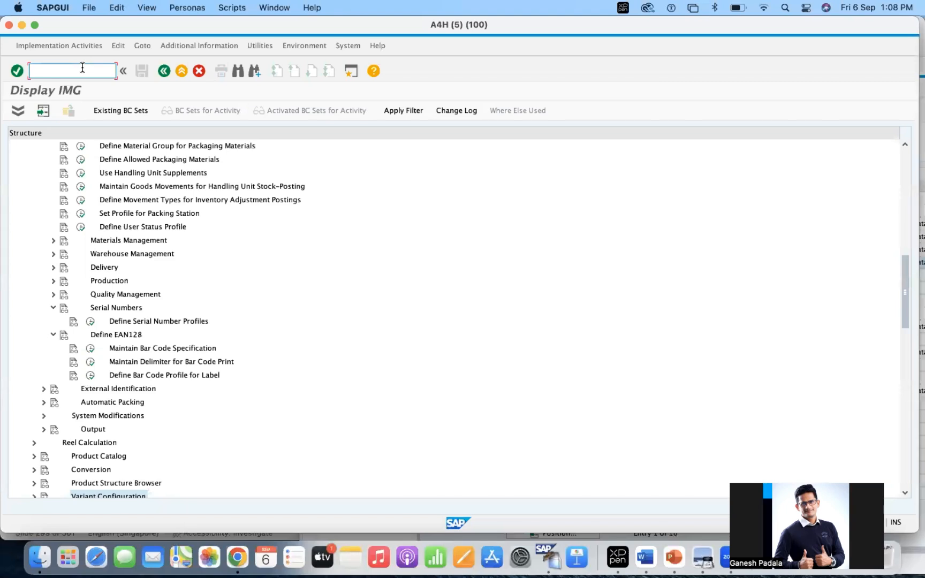
{"action": "type", "text": "/o"}
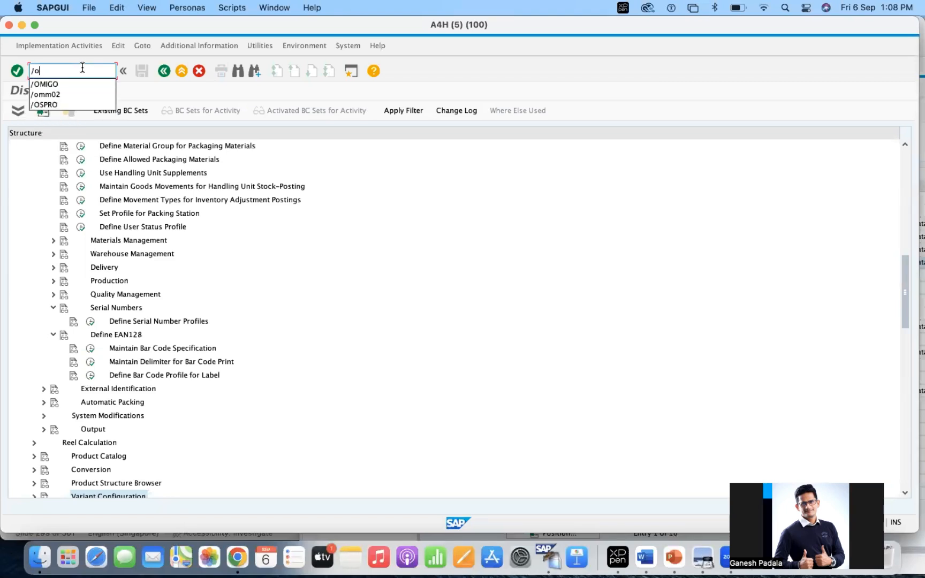
{"action": "type", "text": "iq01"}
{"action": "key", "text": "Return"}
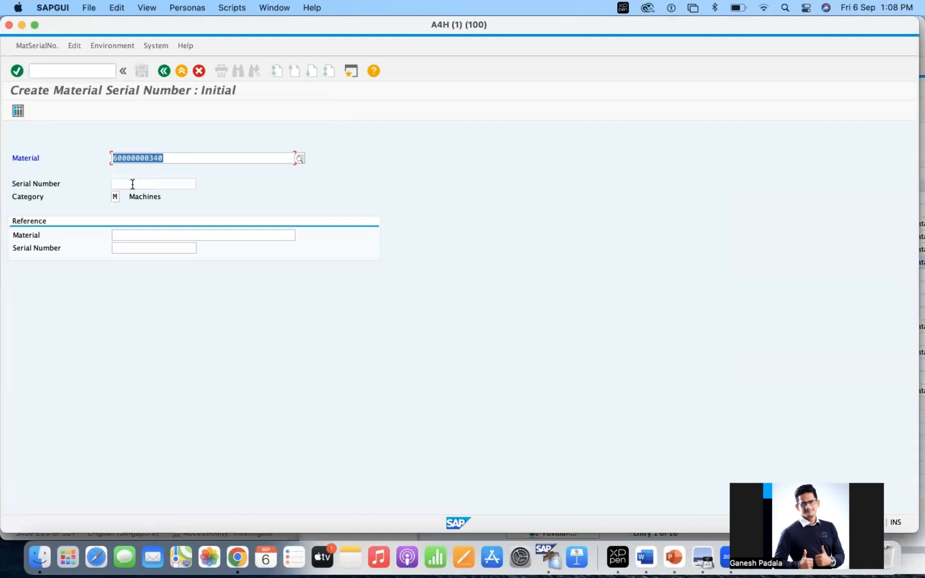
{"action": "left_click", "coordinate": [128, 183]}
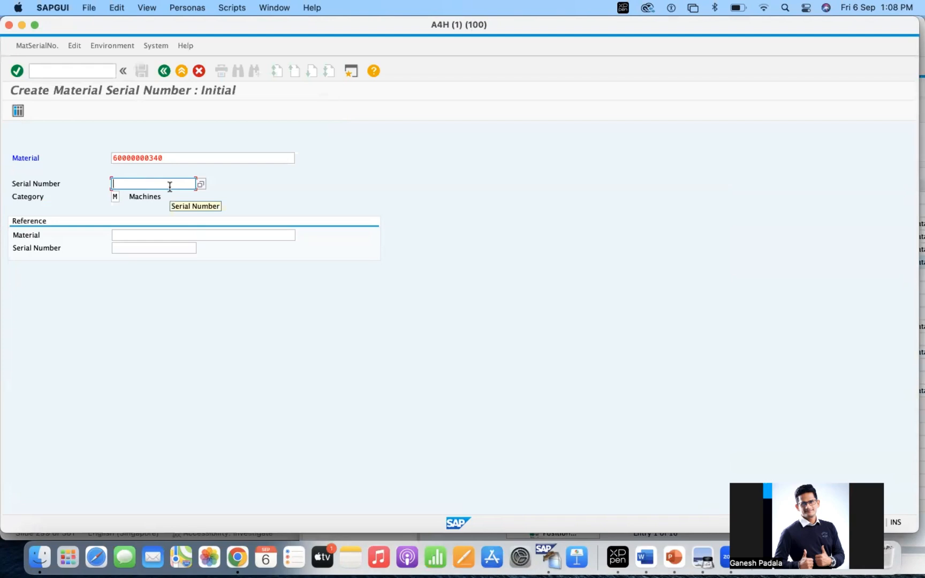
{"action": "type", "text": "G001"}
{"action": "key", "text": "Return"}
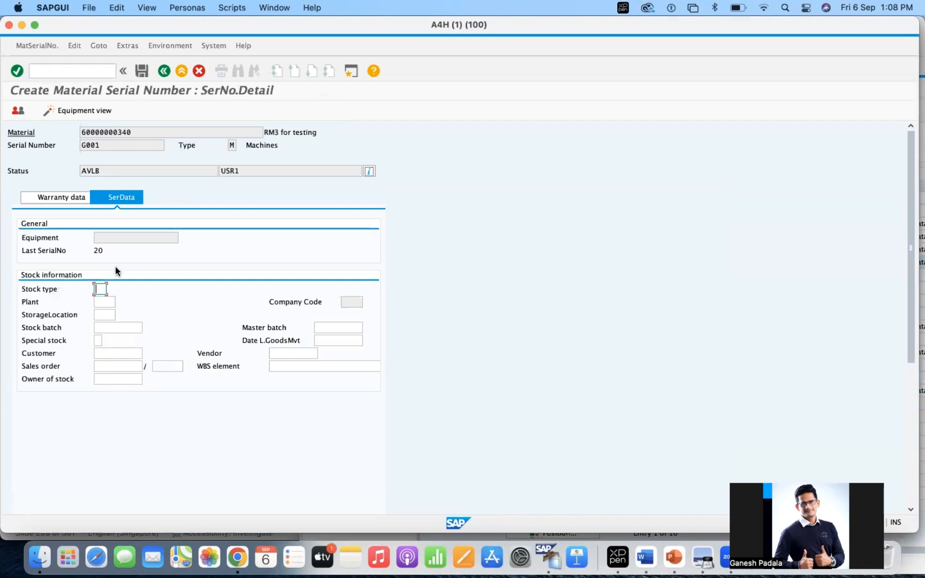
{"action": "left_click", "coordinate": [141, 71]}
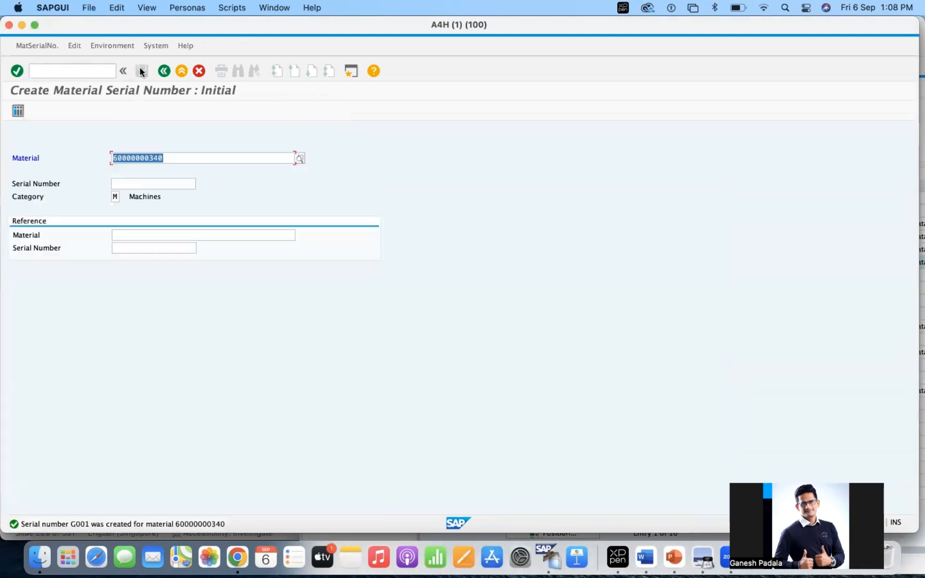
{"action": "type", "text": "G"}
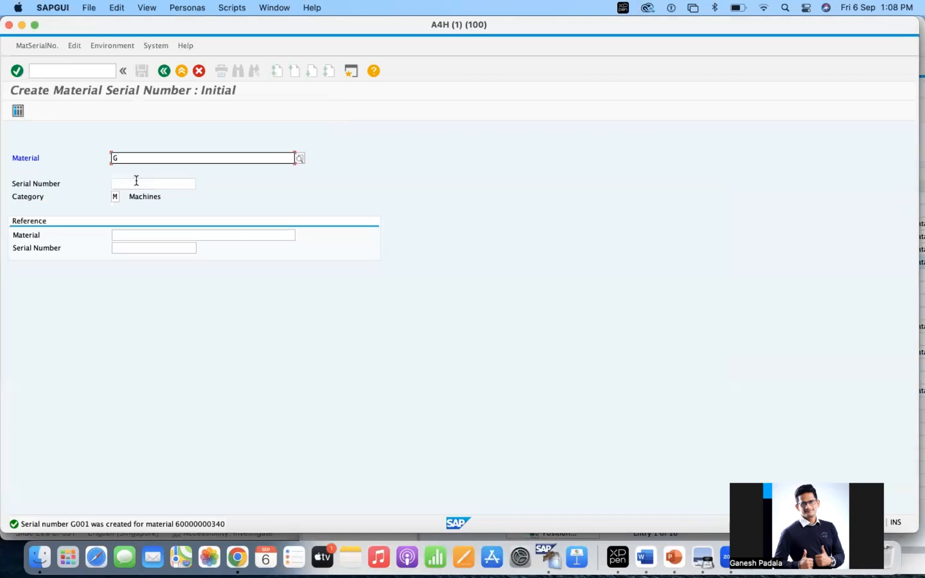
{"action": "key", "text": "BackSpace"}
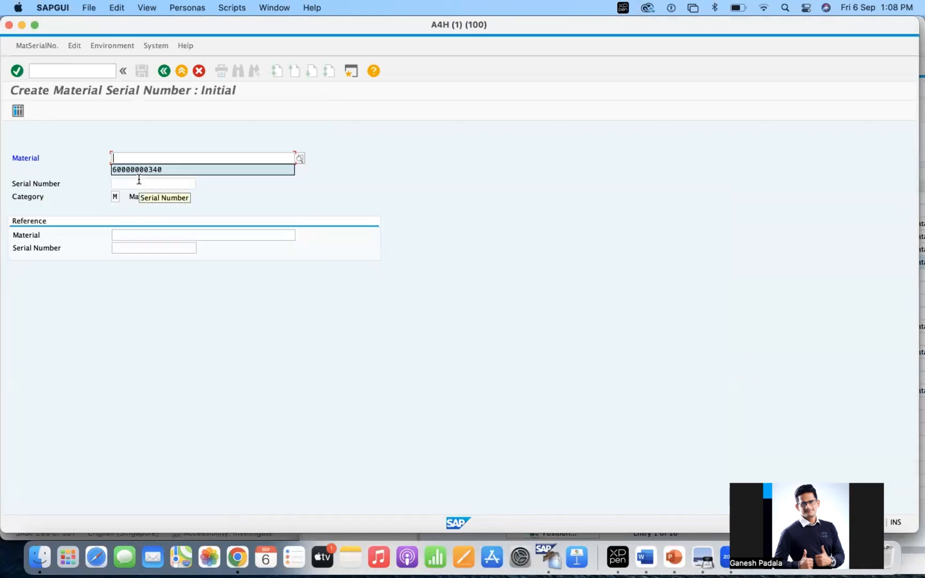
{"action": "key", "text": "Return"}
{"action": "key", "text": "Return"}
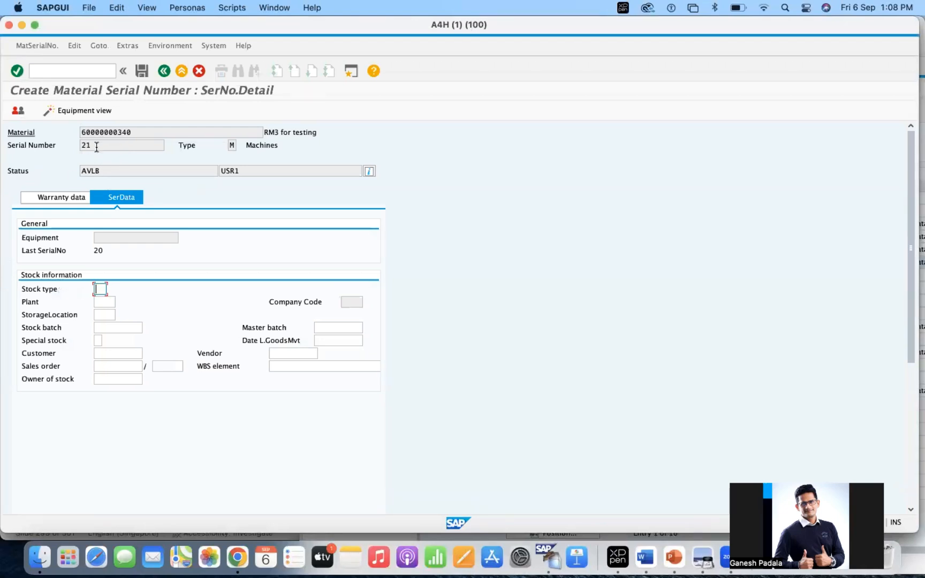
{"action": "left_click", "coordinate": [141, 72]}
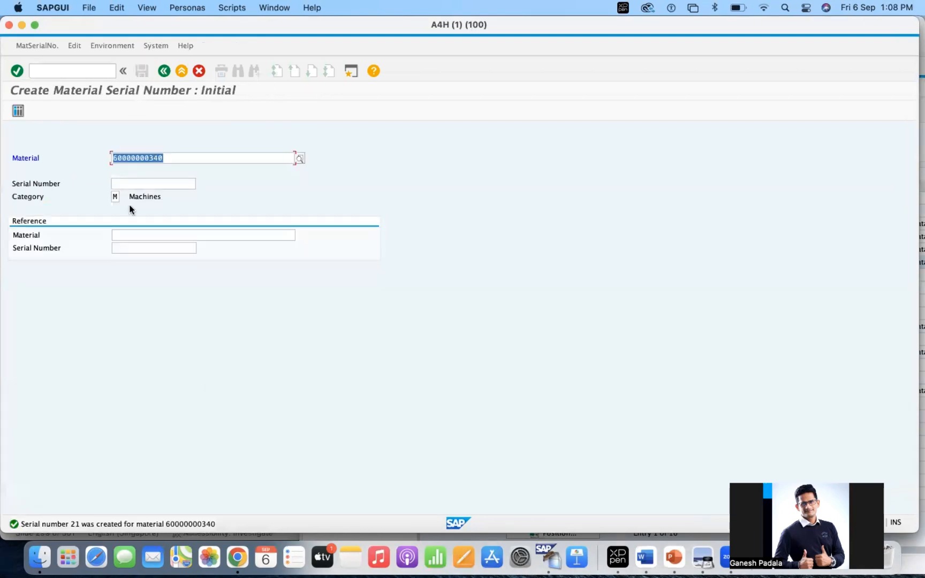
{"action": "left_click", "coordinate": [137, 185]}
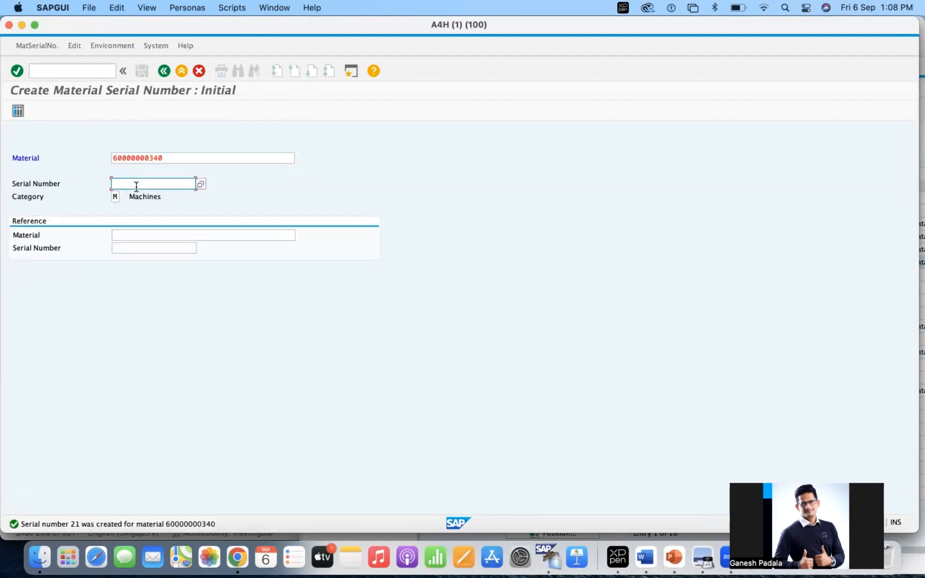
Switch to the inbound delivery in A4H (2), assign serial numbers G001 and 21 to item 10, and post the goods receipt.
{"action": "right_click", "coordinate": [546, 563]}
{"action": "left_click", "coordinate": [571, 389]}
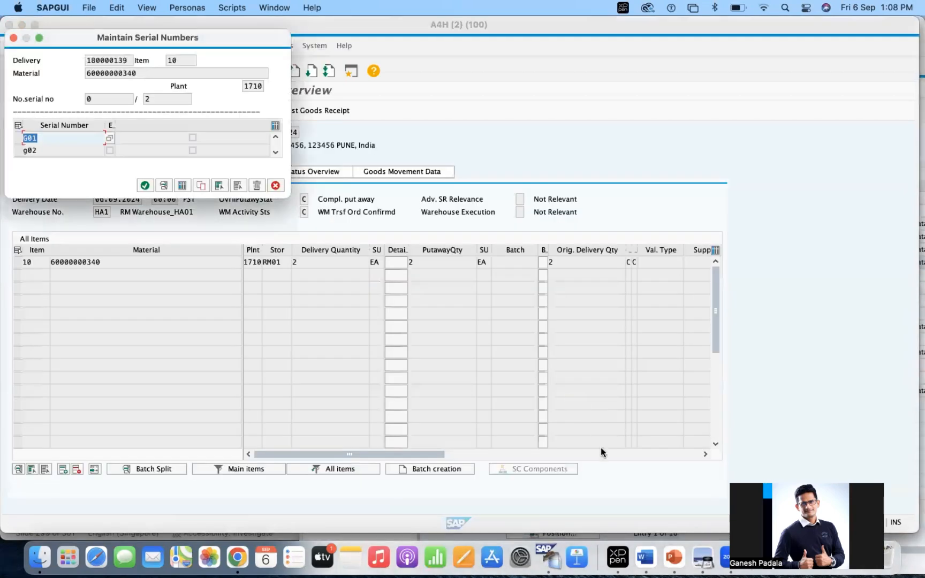
{"action": "type", "text": "G001"}
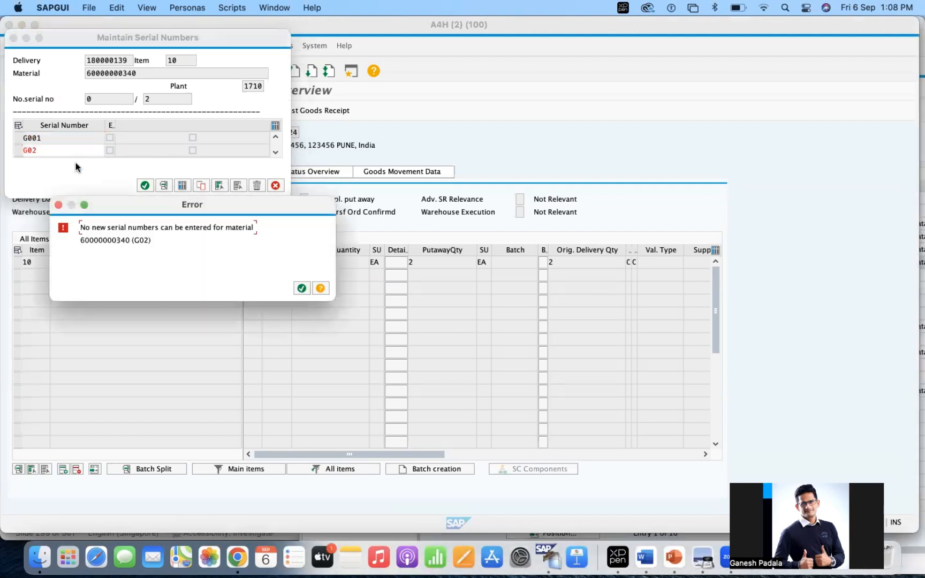
{"action": "key", "text": "Return"}
{"action": "key", "text": "Return"}
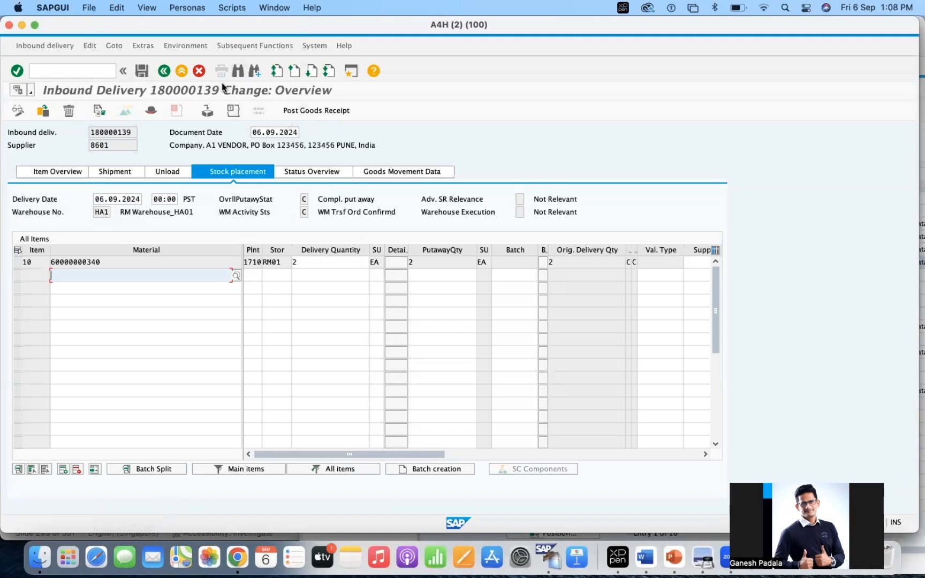
{"action": "left_click", "coordinate": [303, 110]}
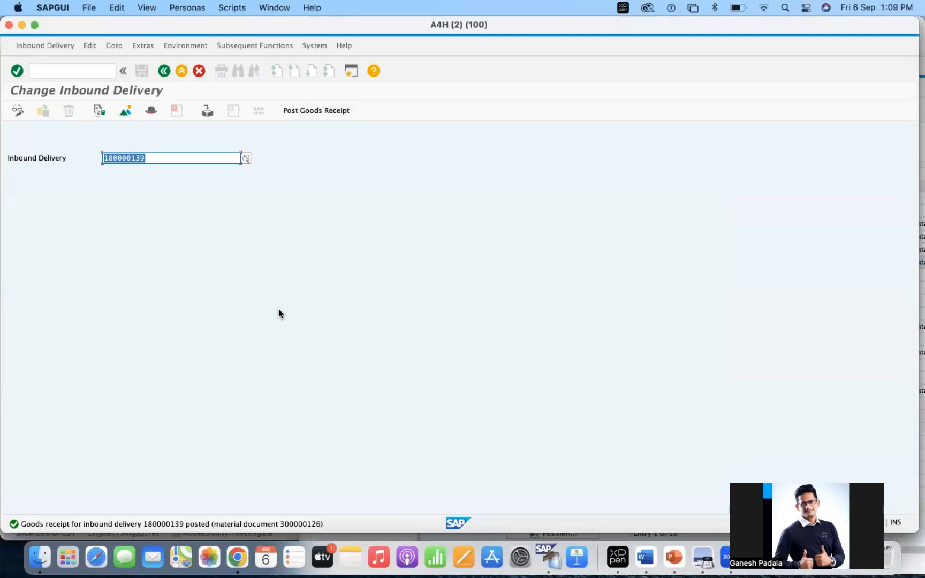
Open the goods receipt's material document from the delivery's document flow and check the item's serial numbers.
{"action": "left_click", "coordinate": [101, 110]}
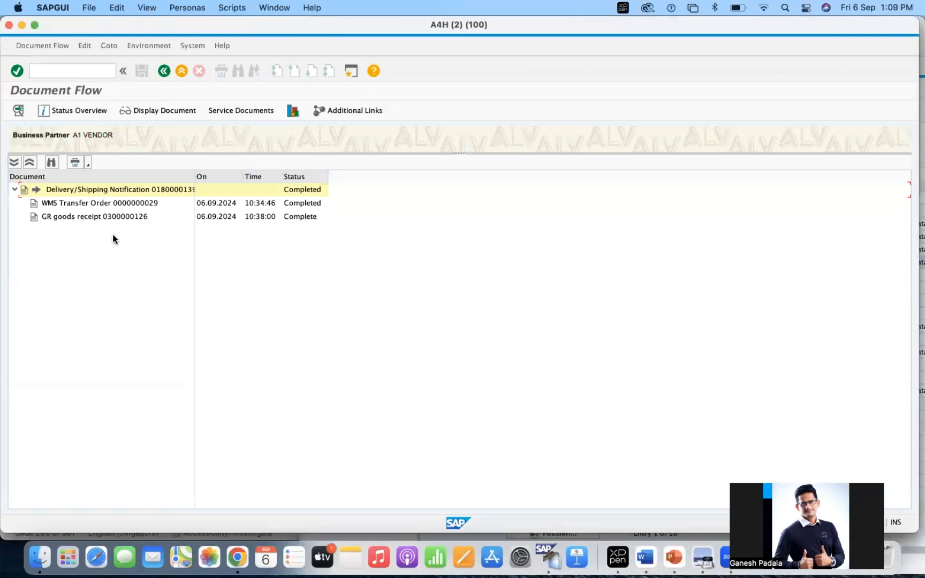
{"action": "left_click", "coordinate": [114, 217]}
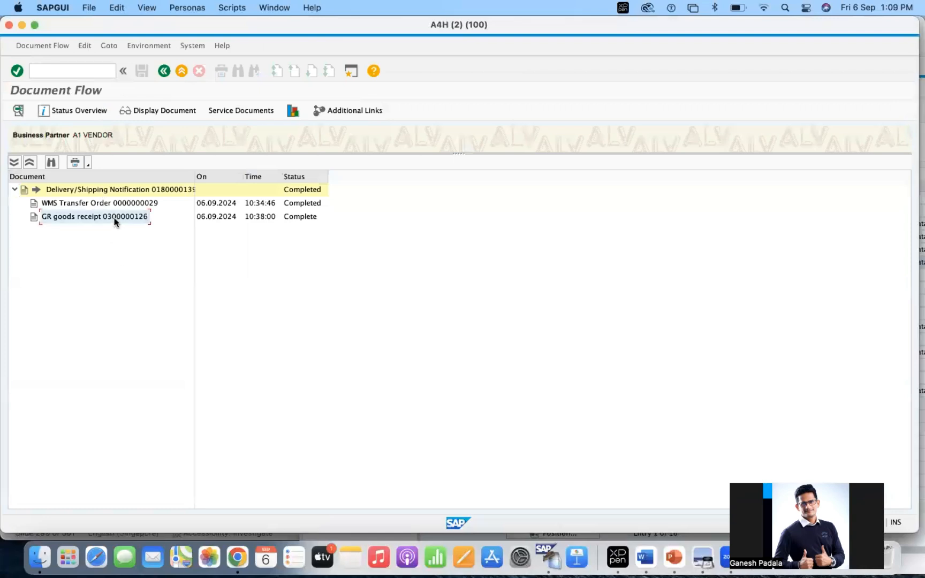
{"action": "left_click", "coordinate": [170, 111]}
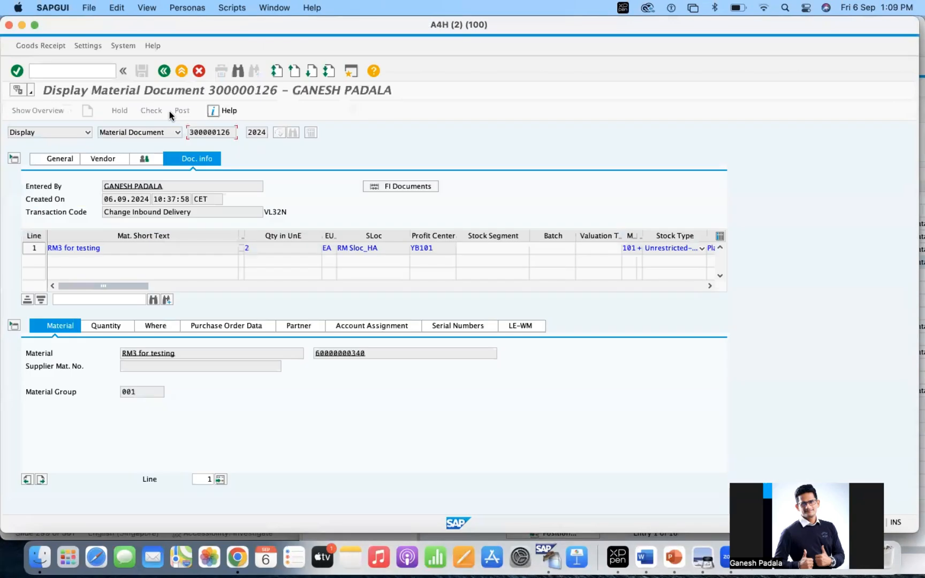
{"action": "left_click", "coordinate": [456, 332]}
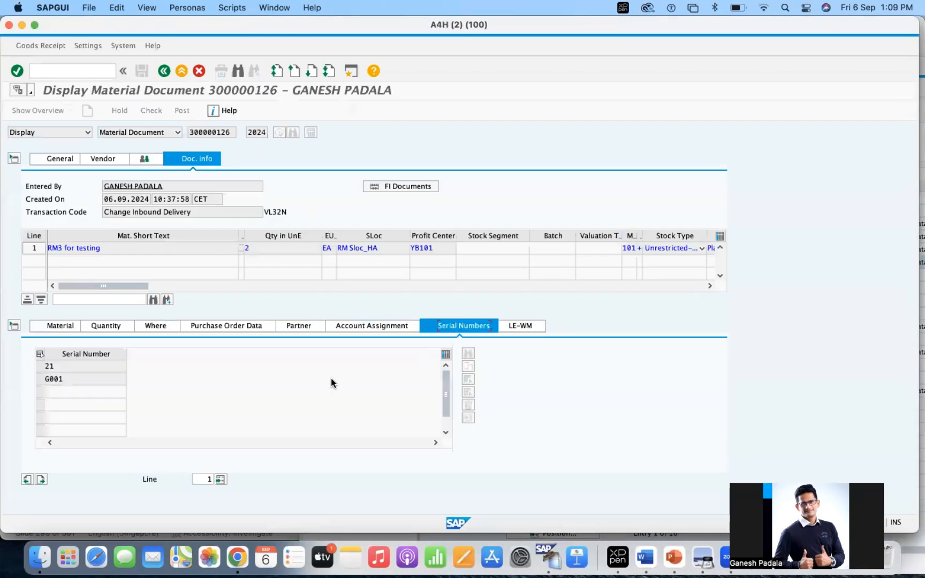
{"action": "left_click", "coordinate": [71, 368]}
Review the material, quantity and stock location details of the goods receipt item.
{"action": "left_click", "coordinate": [58, 327]}
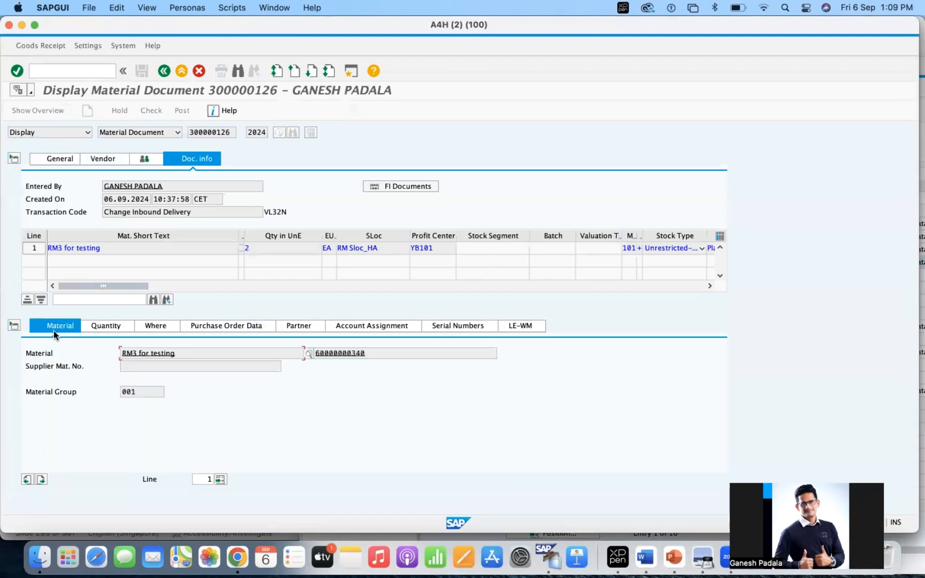
{"action": "left_click", "coordinate": [111, 327]}
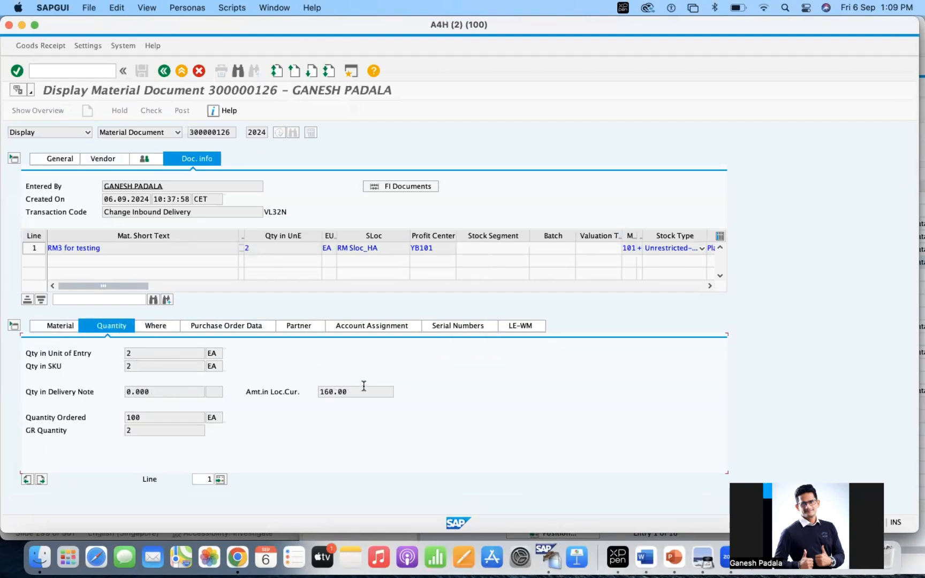
{"action": "left_click", "coordinate": [159, 327]}
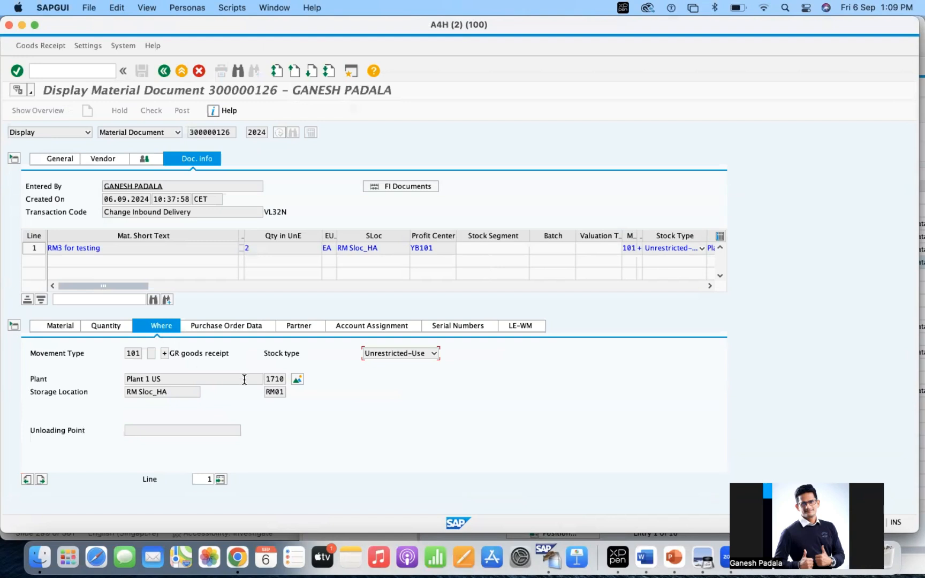
Switch to the stock overview in A4H (4) and list the serial numbers held in storage location RM01.
{"action": "left_click", "coordinate": [297, 380]}
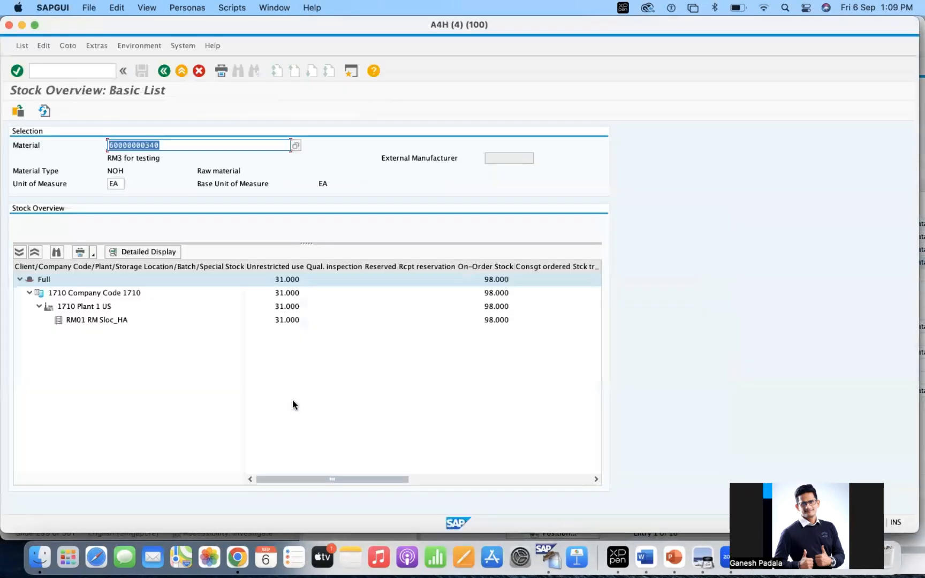
{"action": "left_click", "coordinate": [81, 320]}
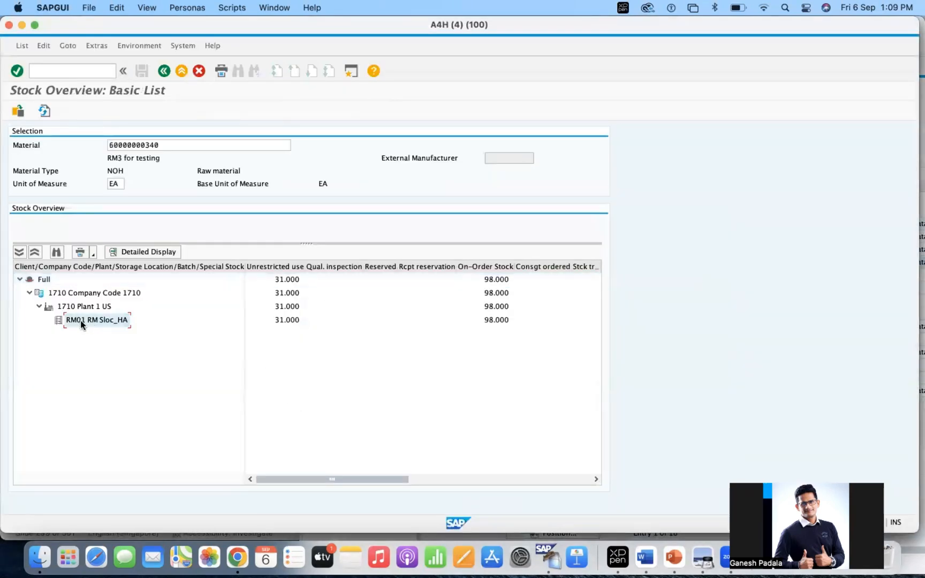
{"action": "left_click", "coordinate": [138, 47]}
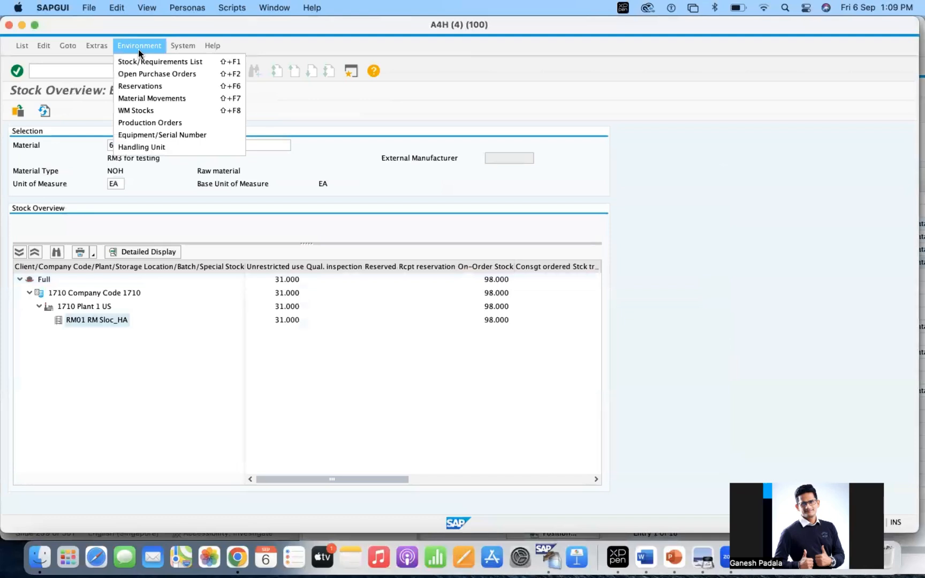
{"action": "left_click", "coordinate": [100, 325]}
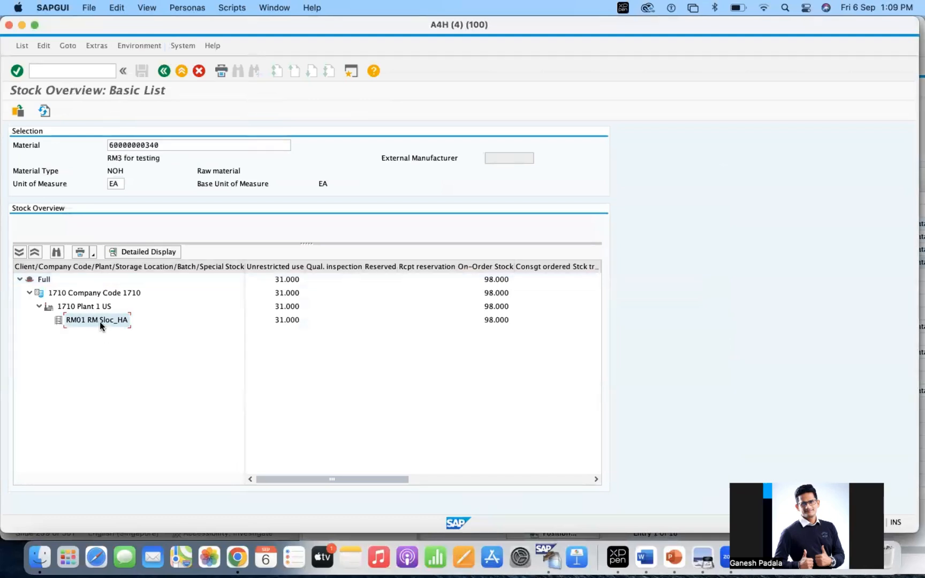
{"action": "left_click", "coordinate": [279, 322]}
{"action": "left_click", "coordinate": [112, 320]}
{"action": "left_click", "coordinate": [137, 47]}
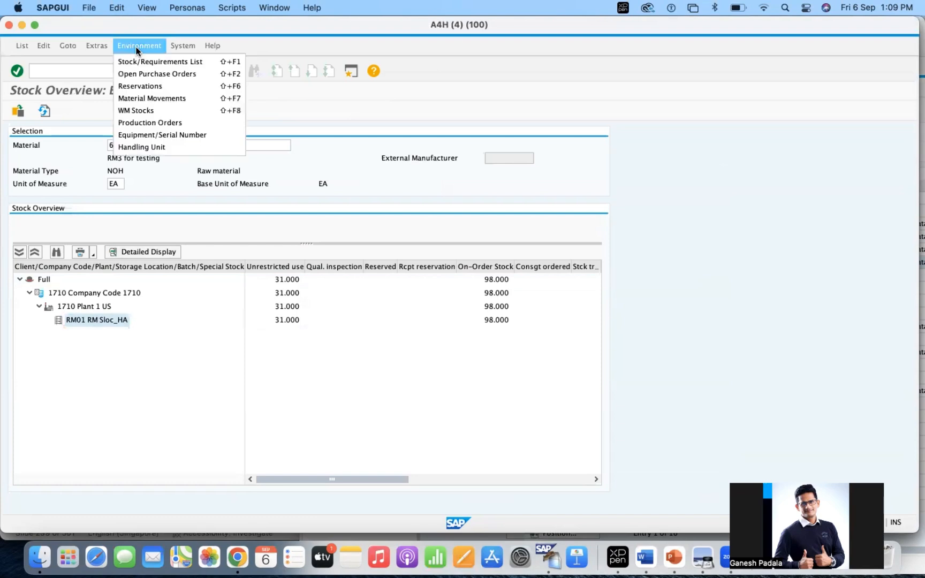
{"action": "left_click", "coordinate": [144, 136]}
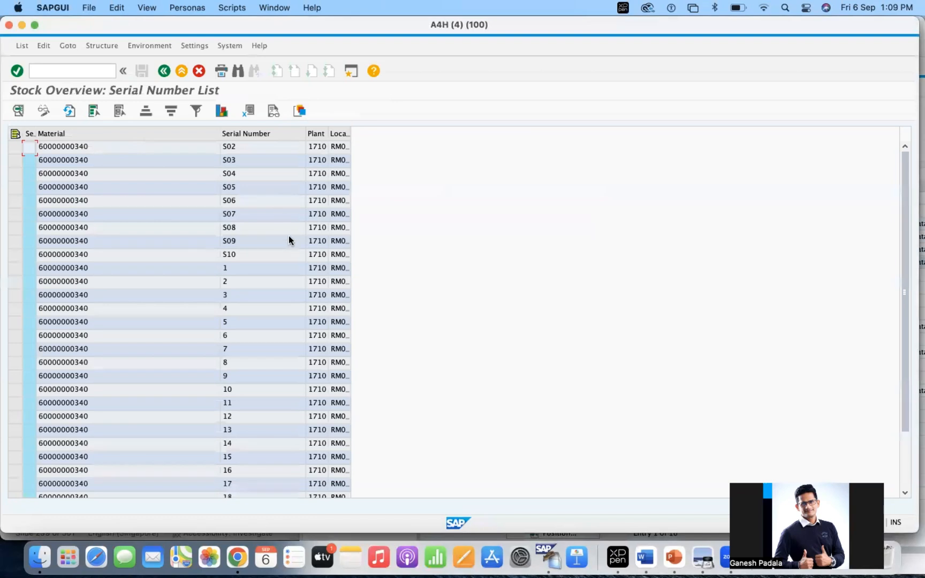
Open serial number G001 from the stock list and examine the delivery and goods receipt entries in its history.
{"action": "scroll", "coordinate": [290, 236], "scroll_direction": "down", "scroll_amount": 5}
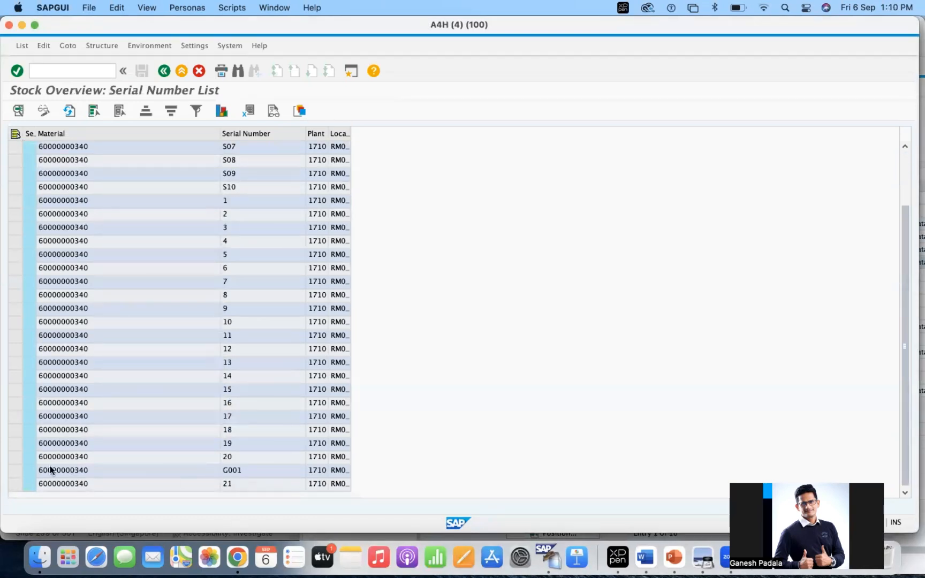
{"action": "double_click", "coordinate": [243, 469]}
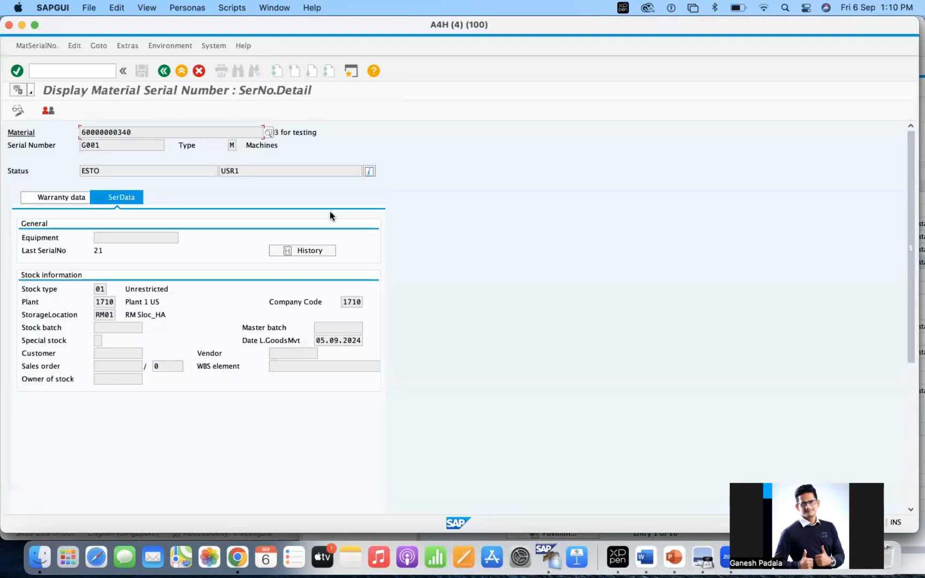
{"action": "left_click", "coordinate": [308, 251]}
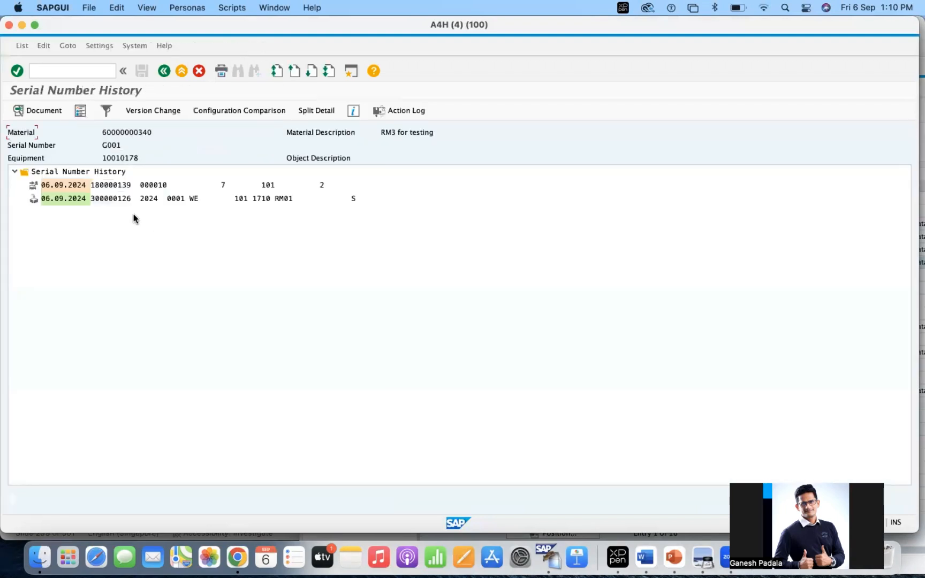
{"action": "left_click", "coordinate": [242, 198]}
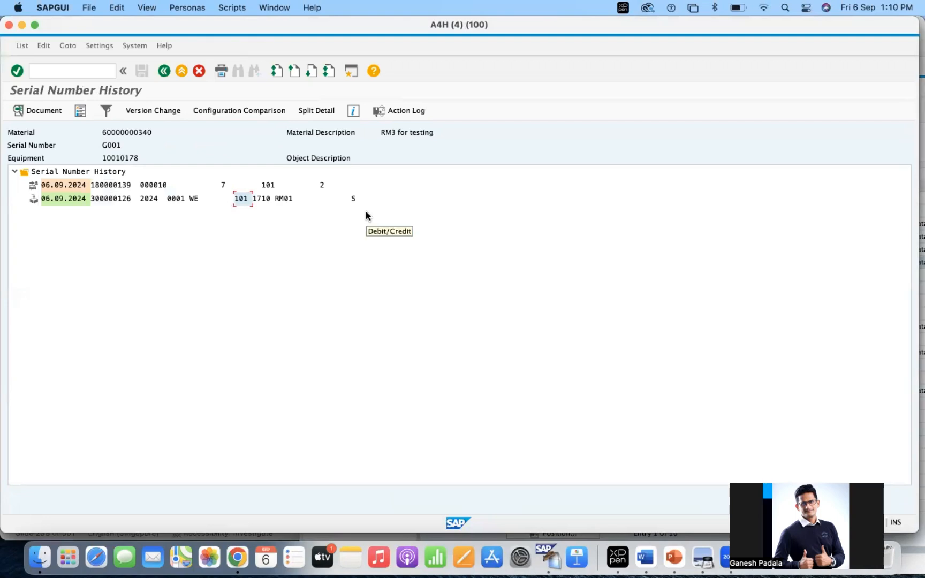
{"action": "left_click", "coordinate": [118, 186]}
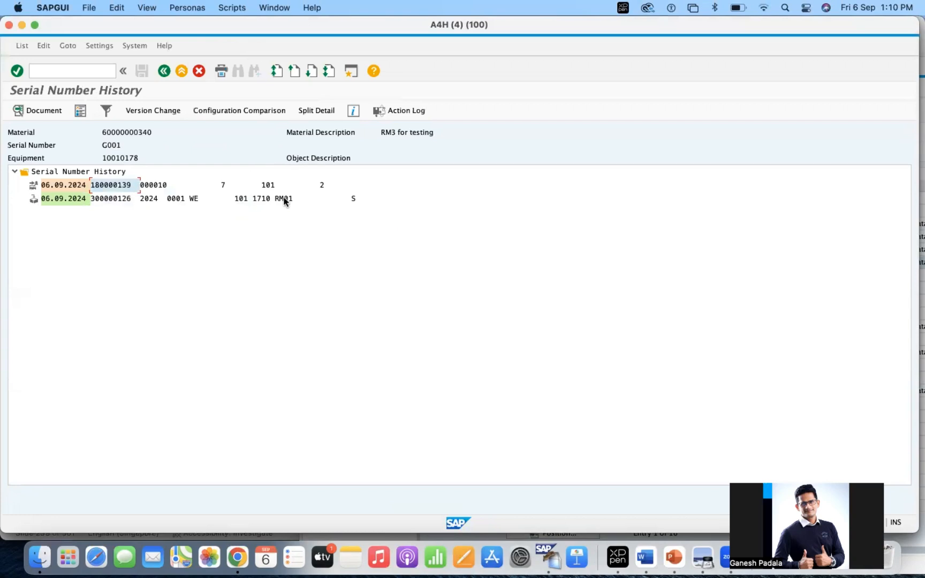
Return to the details of serial number G001 and check its status, warranty data and material.
{"action": "left_click", "coordinate": [164, 71]}
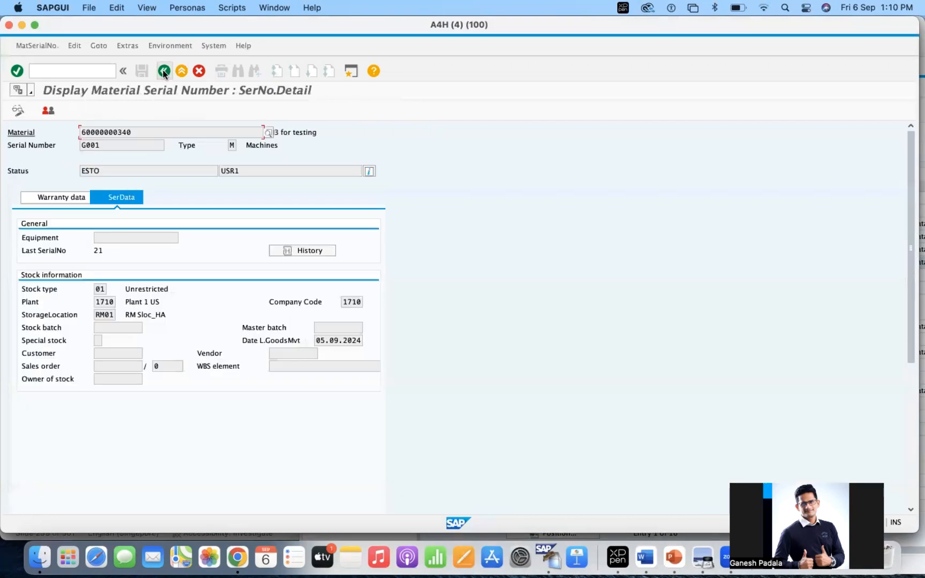
{"action": "left_click", "coordinate": [138, 172]}
{"action": "left_click", "coordinate": [58, 198]}
{"action": "left_click_drag", "start_coordinate": [135, 131], "coordinate": [58, 139]}
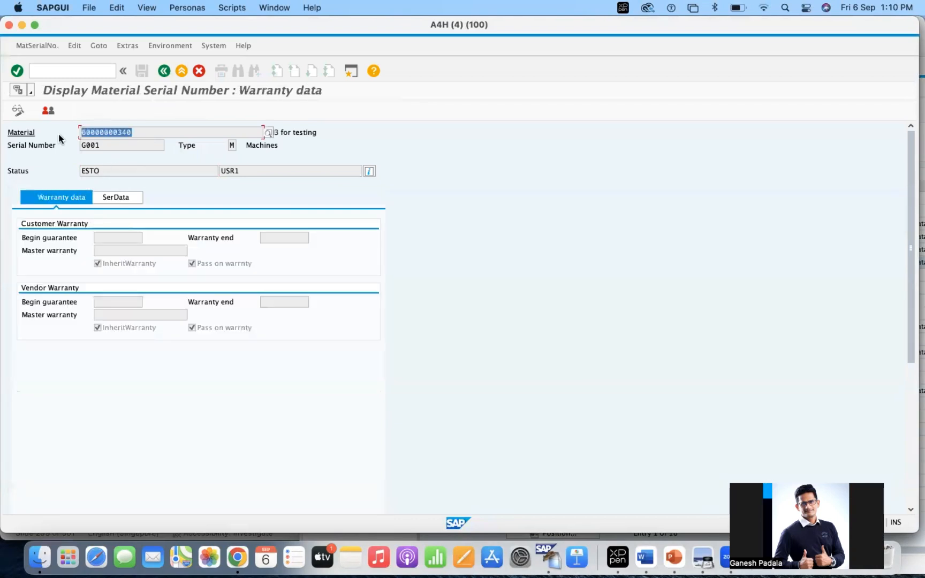
Start transaction SE16N from the current session and load table SER03.
{"action": "left_click", "coordinate": [77, 71]}
{"action": "type", "text": "/NSE16N"}
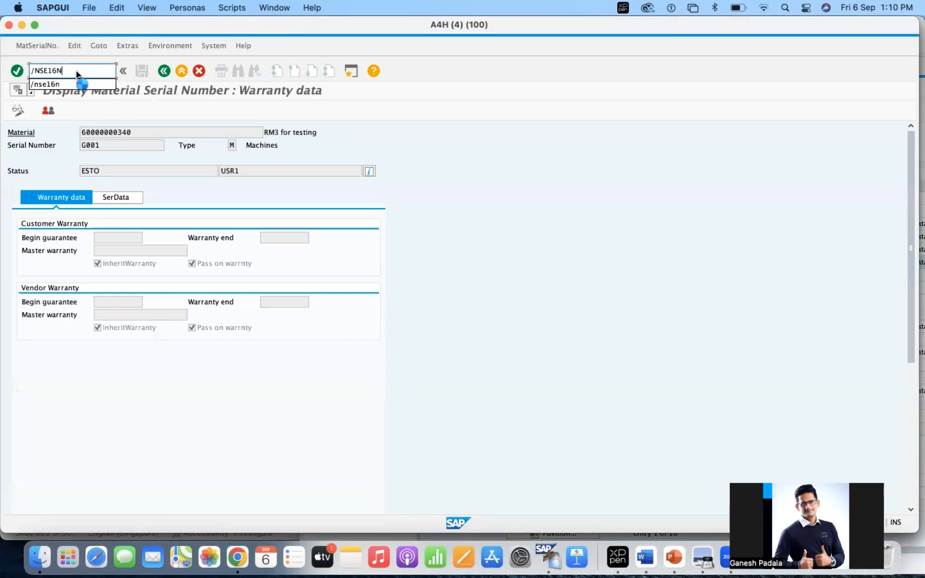
{"action": "key", "text": "Return"}
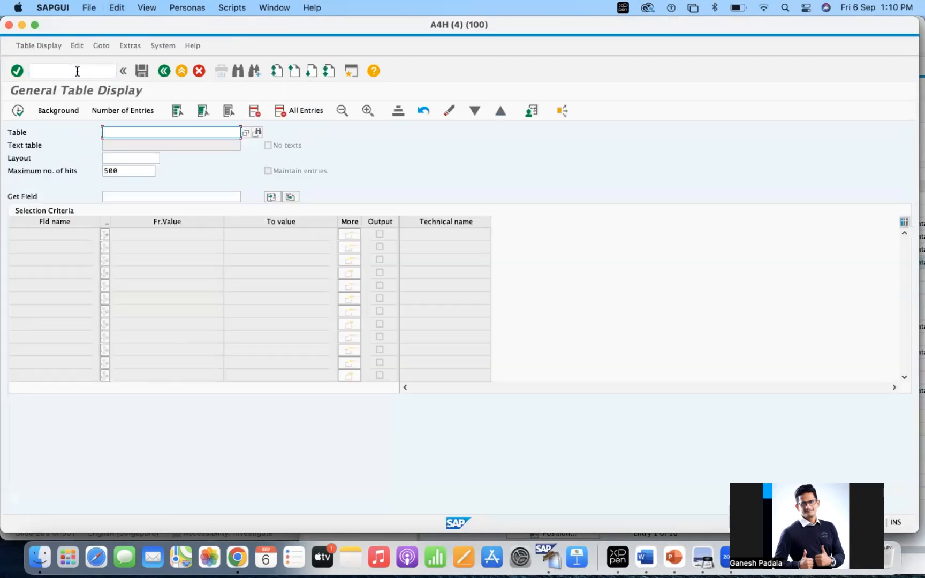
{"action": "type", "text": "SER03"}
{"action": "key", "text": "Return"}
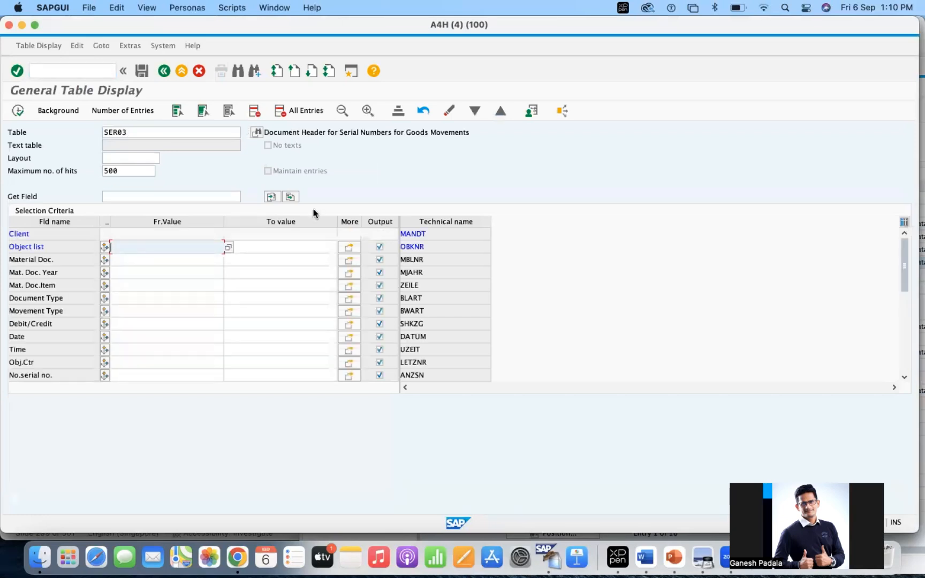
Load tables SER02 and SER01 in turn to see which documents they cover.
{"action": "left_click", "coordinate": [168, 130]}
{"action": "key", "text": "BackSpace"}
{"action": "type", "text": "2"}
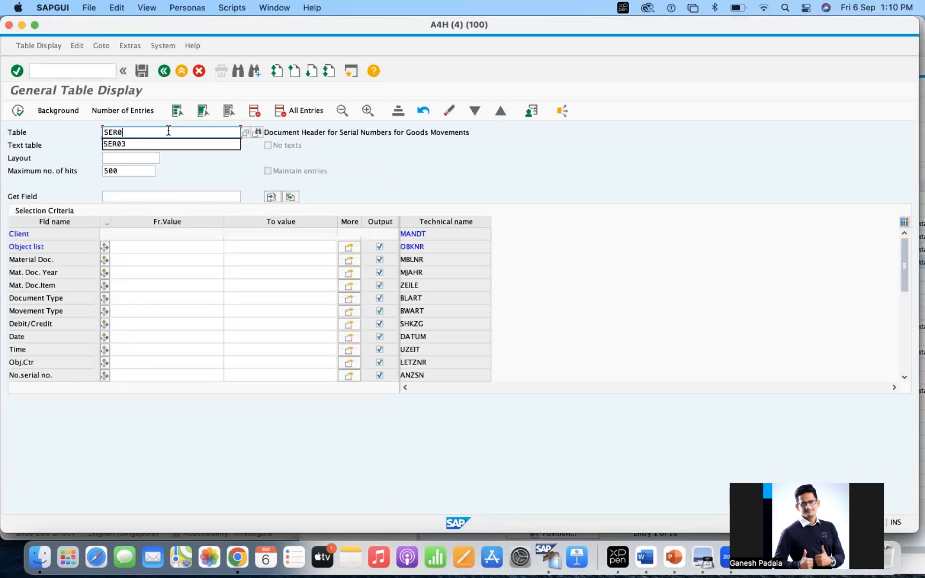
{"action": "key", "text": "Return"}
{"action": "left_click", "coordinate": [182, 133]}
{"action": "key", "text": "BackSpace"}
{"action": "type", "text": "1"}
{"action": "key", "text": "Return"}
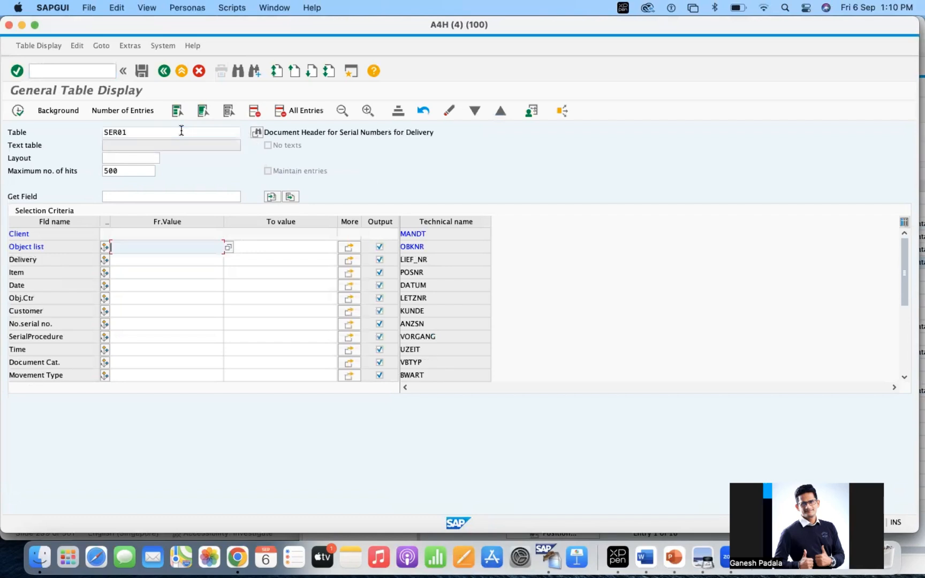
Set the table back to SER03 and load its selection fields.
{"action": "left_click", "coordinate": [145, 133]}
{"action": "key", "text": "BackSpace"}
{"action": "type", "text": "3"}
{"action": "key", "text": "Return"}
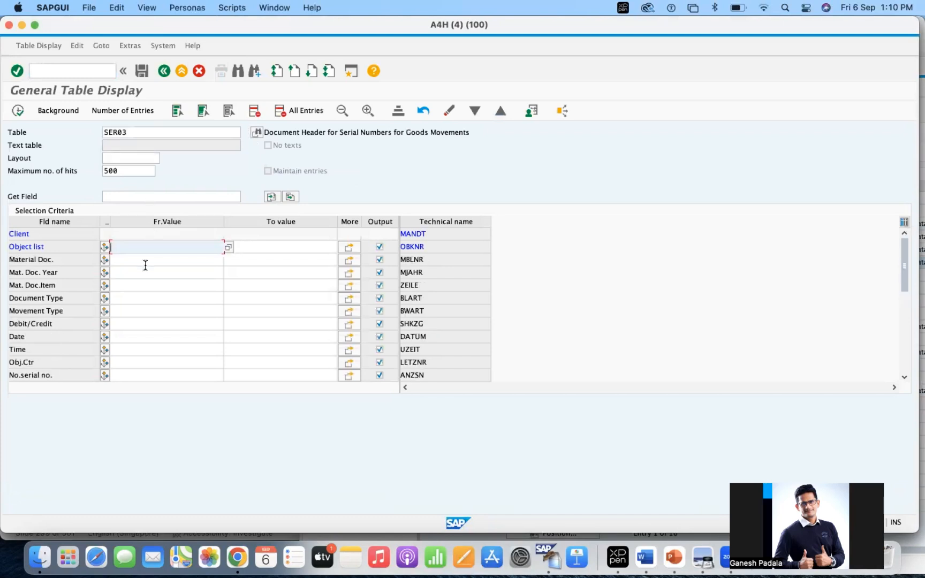
Restrict the SER03 selection to movement type 101 and plant 1710.
{"action": "left_click", "coordinate": [148, 339]}
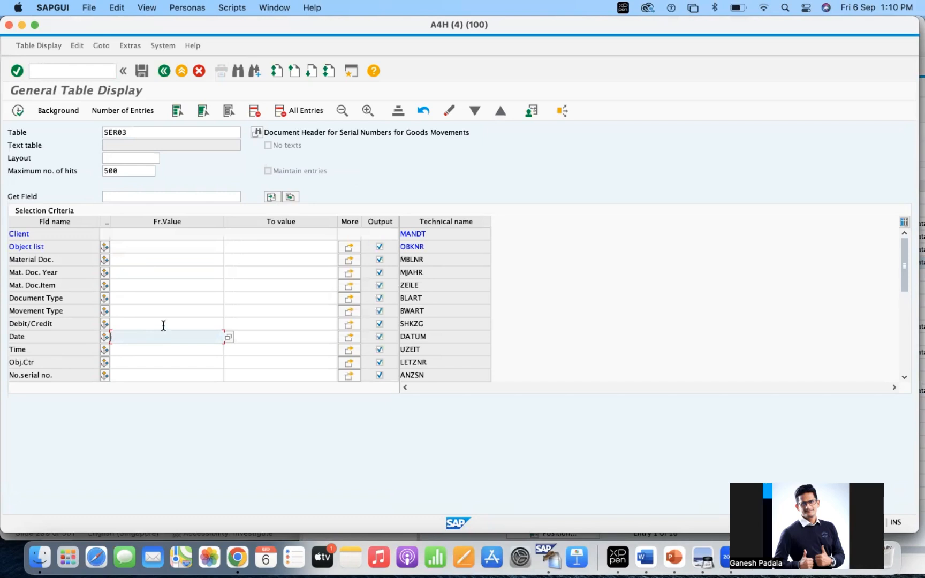
{"action": "left_click", "coordinate": [176, 312]}
{"action": "type", "text": "101"}
{"action": "key", "text": "Return"}
{"action": "scroll", "coordinate": [194, 339], "scroll_direction": "down", "scroll_amount": 4}
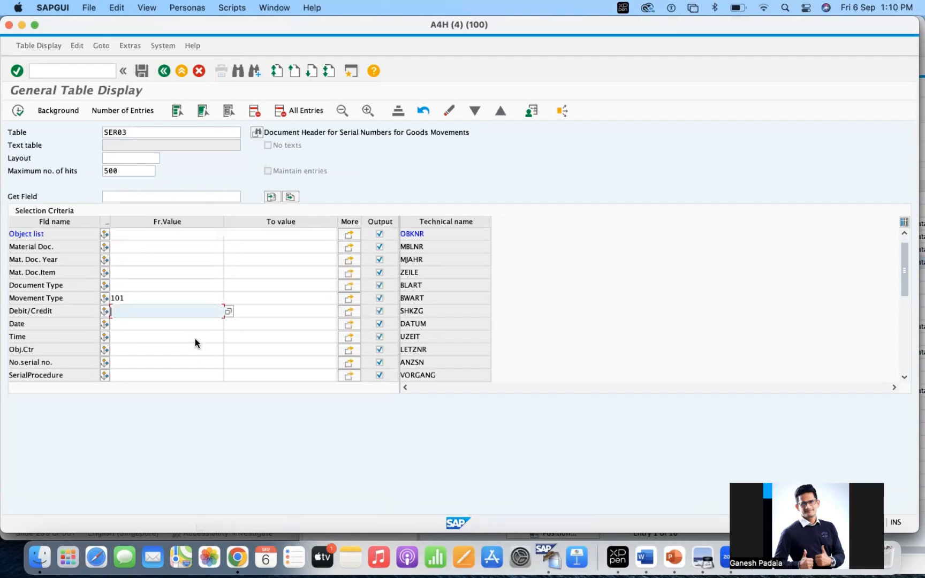
{"action": "scroll", "coordinate": [195, 339], "scroll_direction": "down", "scroll_amount": 2}
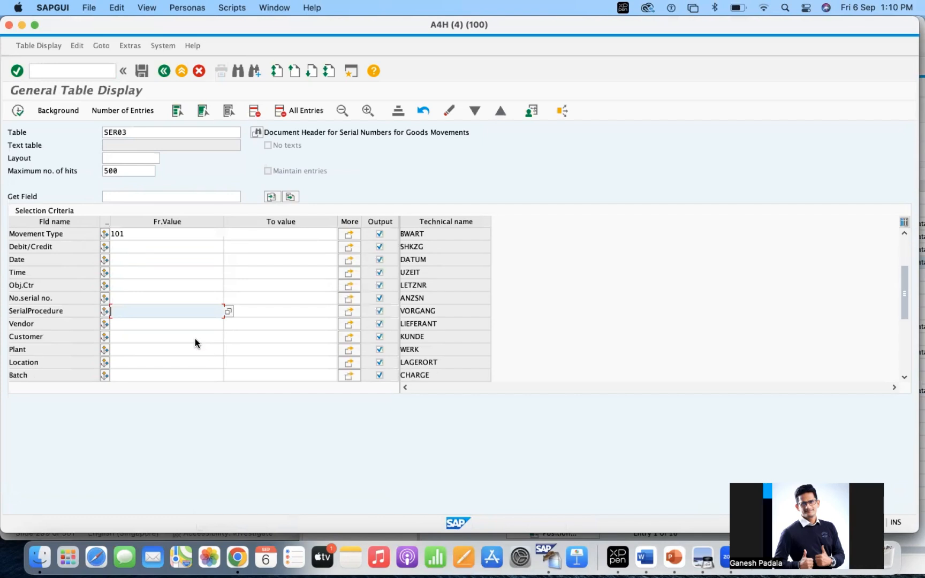
{"action": "left_click", "coordinate": [145, 349]}
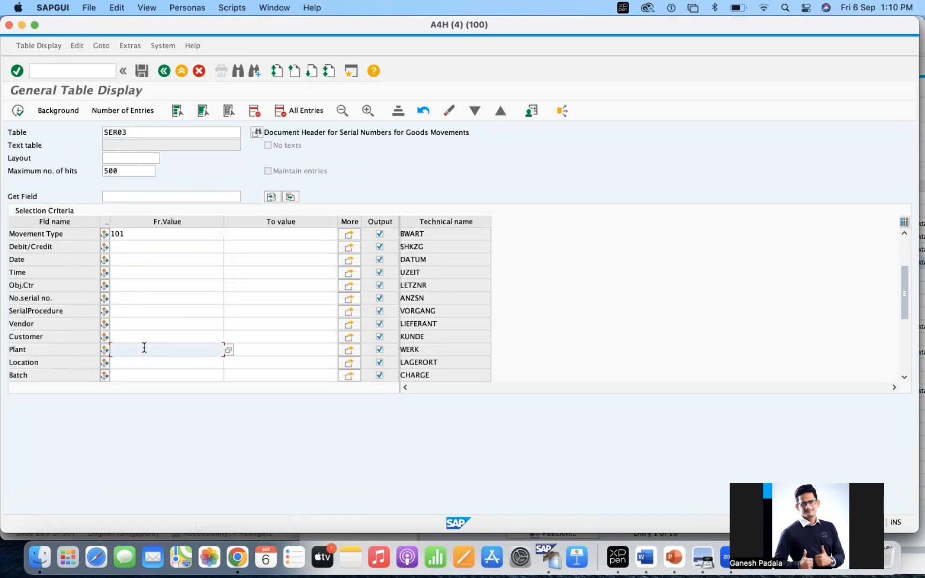
{"action": "type", "text": "1710"}
{"action": "key", "text": "Return"}
{"action": "scroll", "coordinate": [144, 348], "scroll_direction": "down", "scroll_amount": 2}
{"action": "scroll", "coordinate": [144, 350], "scroll_direction": "up", "scroll_amount": 2}
{"action": "scroll", "coordinate": [144, 349], "scroll_direction": "up", "scroll_amount": 7}
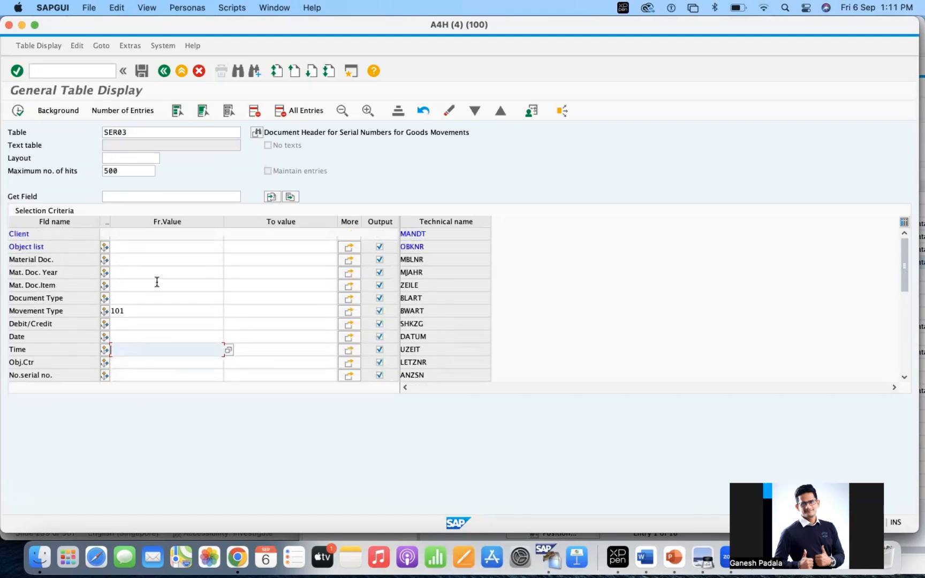
{"action": "scroll", "coordinate": [186, 329], "scroll_direction": "down", "scroll_amount": 1}
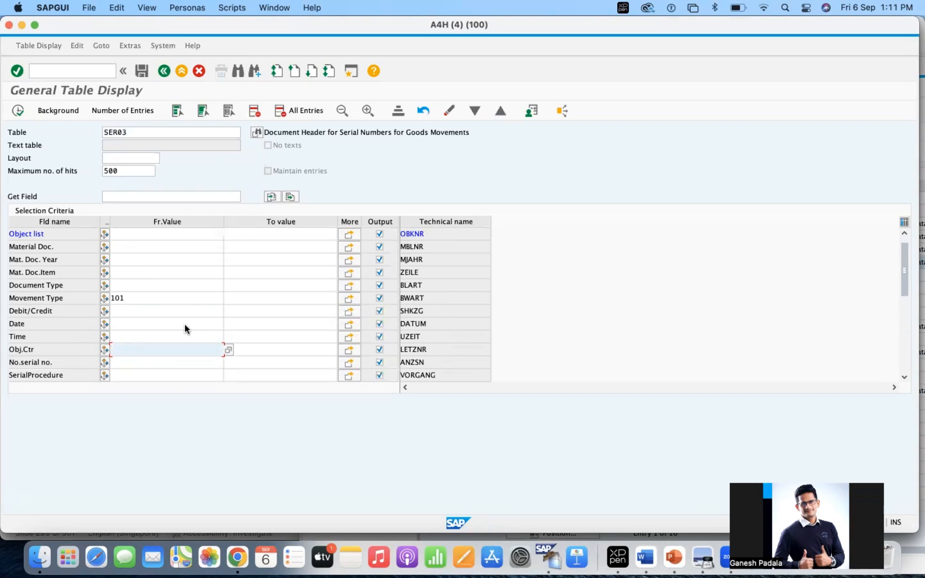
{"action": "scroll", "coordinate": [186, 329], "scroll_direction": "down", "scroll_amount": 1}
{"action": "scroll", "coordinate": [186, 329], "scroll_direction": "down", "scroll_amount": 1}
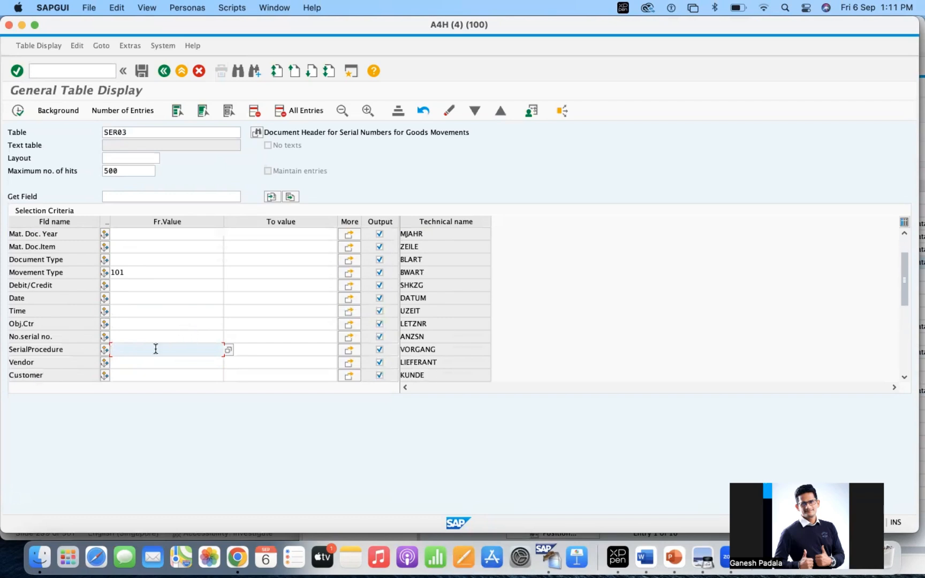
{"action": "type", "text": "G00"}
{"action": "key", "text": "BackSpace"}
{"action": "key", "text": "BackSpace"}
{"action": "key", "text": "BackSpace"}
{"action": "type", "text": "101"}
{"action": "key", "text": "BackSpace"}
{"action": "key", "text": "BackSpace"}
{"action": "key", "text": "BackSpace"}
{"action": "left_click", "coordinate": [270, 311]}
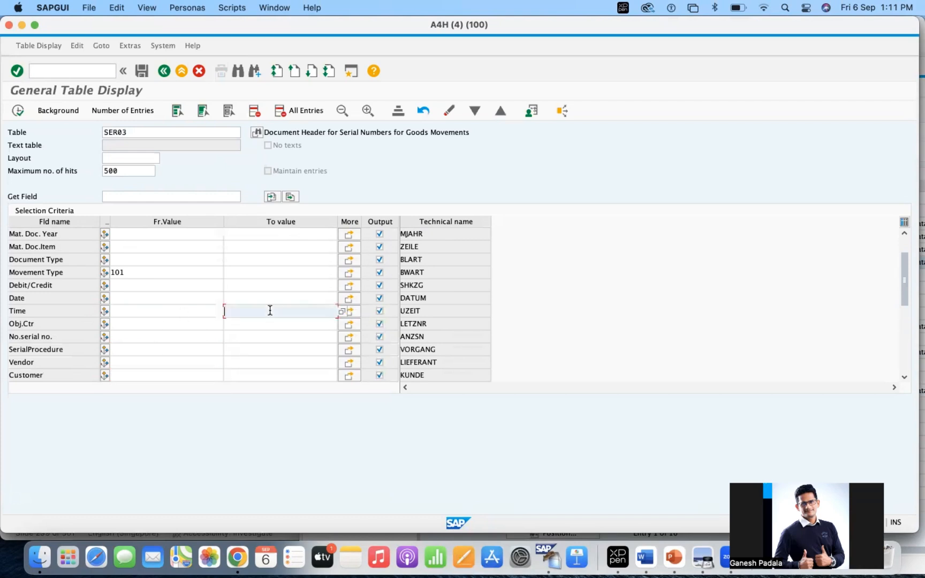
{"action": "scroll", "coordinate": [223, 324], "scroll_direction": "down", "scroll_amount": 2}
{"action": "scroll", "coordinate": [223, 326], "scroll_direction": "up", "scroll_amount": 4}
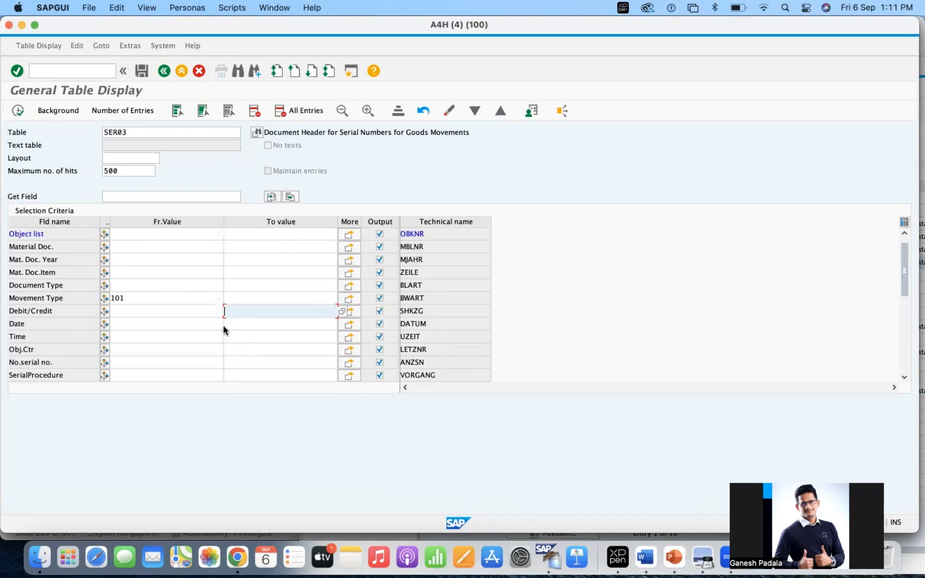
{"action": "scroll", "coordinate": [224, 326], "scroll_direction": "up", "scroll_amount": 1}
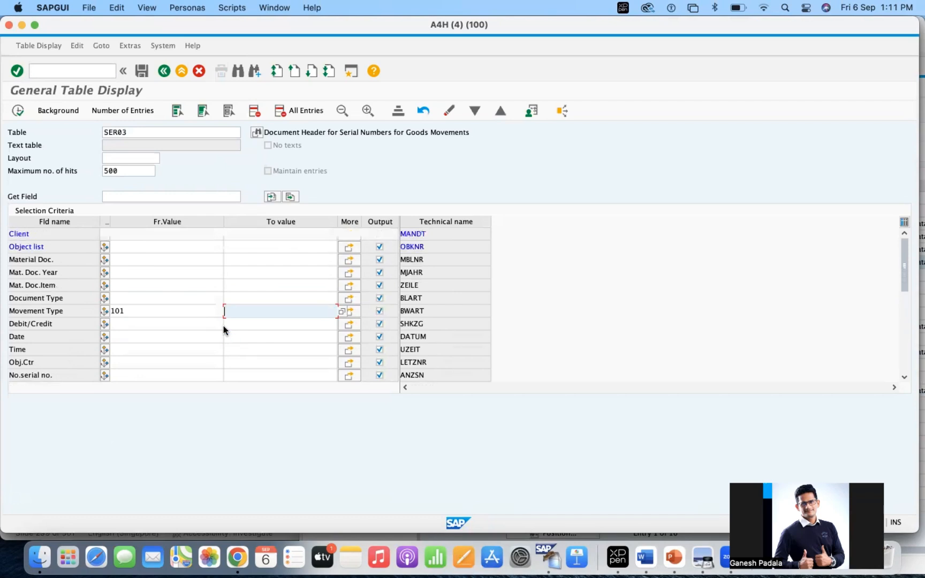
Change the table to OBJK and load its selection fields.
{"action": "left_click", "coordinate": [132, 130]}
{"action": "double_click", "coordinate": [140, 134]}
{"action": "type", "text": "OBJK"}
{"action": "key", "text": "Return"}
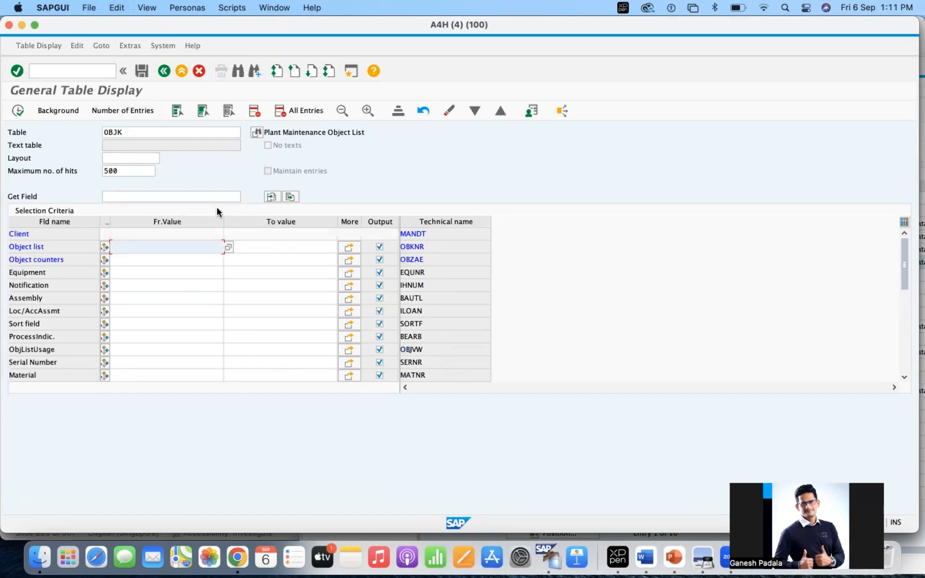
{"action": "left_click", "coordinate": [139, 376]}
{"action": "key", "text": "super+v"}
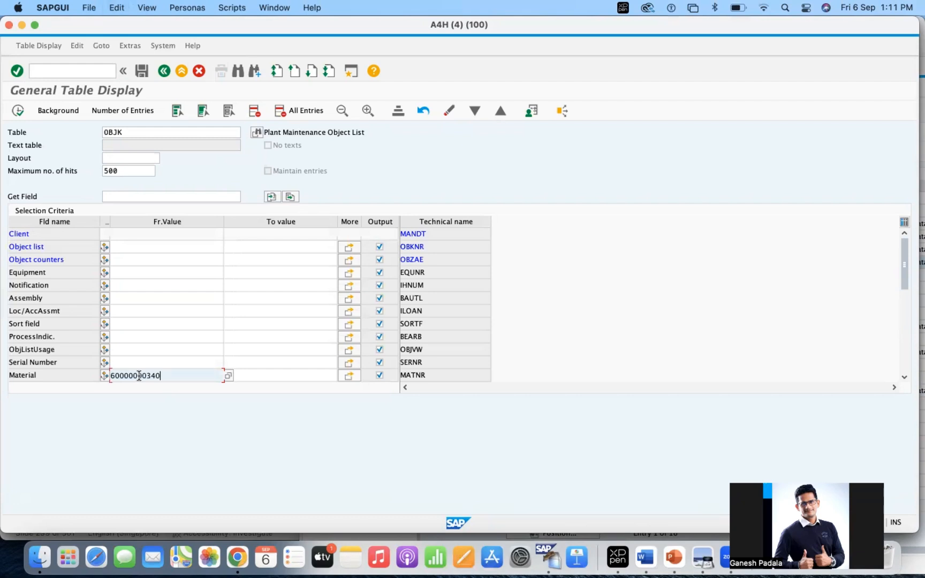
{"action": "left_click", "coordinate": [138, 365]}
{"action": "type", "text": "G001"}
{"action": "key", "text": "Return"}
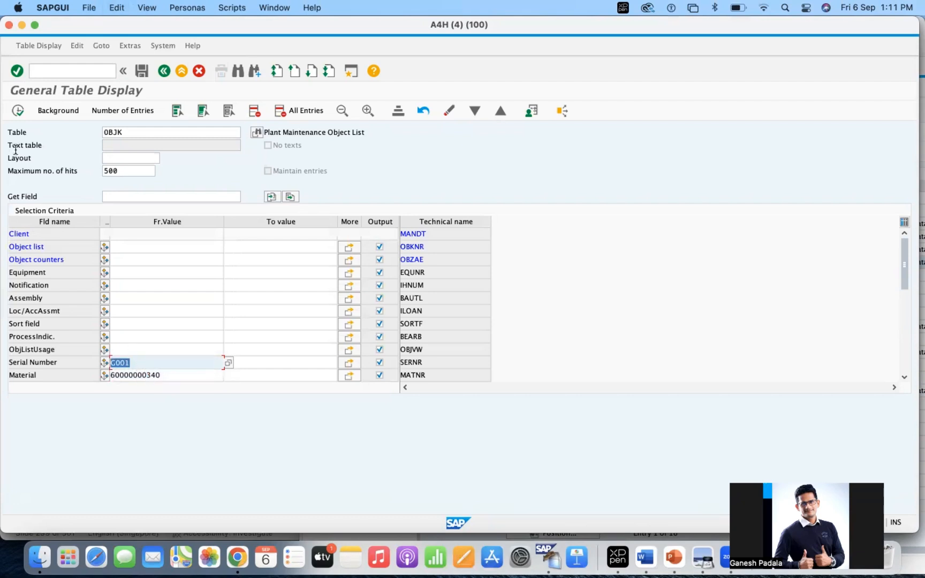
{"action": "left_click", "coordinate": [19, 115]}
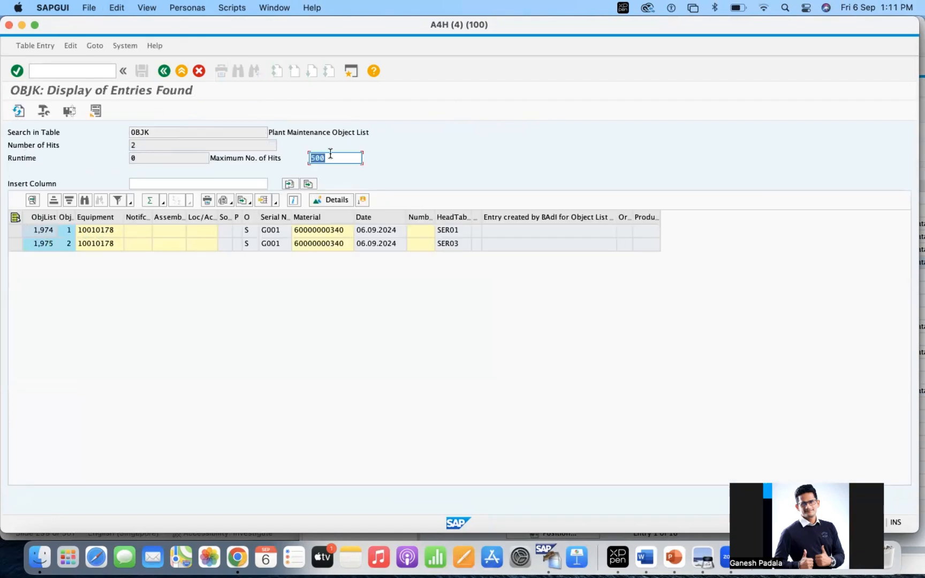
{"action": "left_click", "coordinate": [44, 227]}
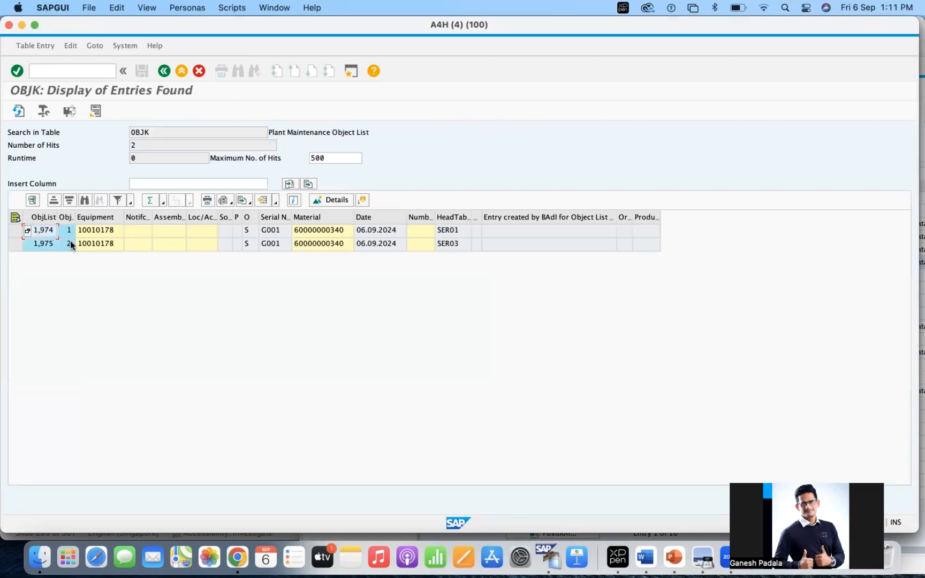
Start transaction SE16N in a new session and load table SER03.
{"action": "left_click", "coordinate": [351, 71]}
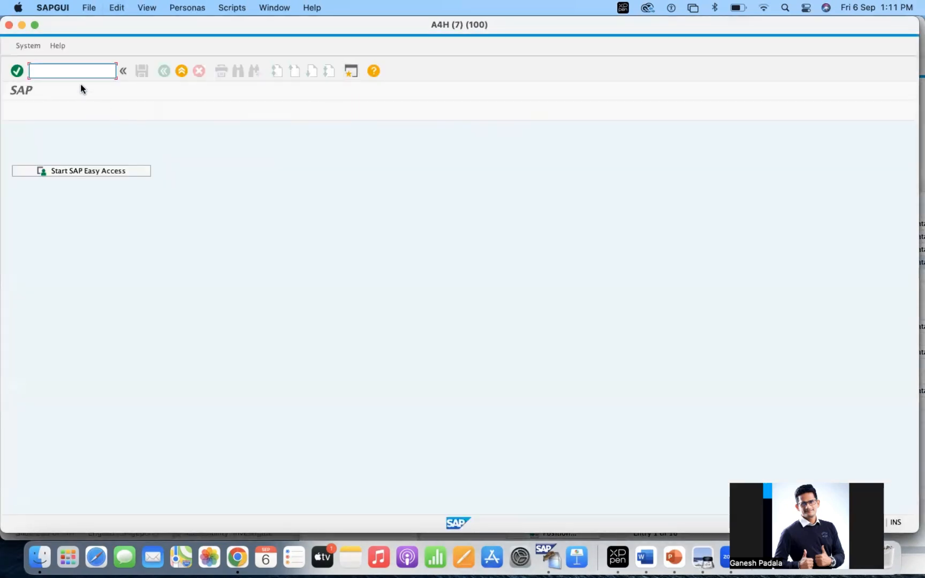
{"action": "type", "text": "/nse16n"}
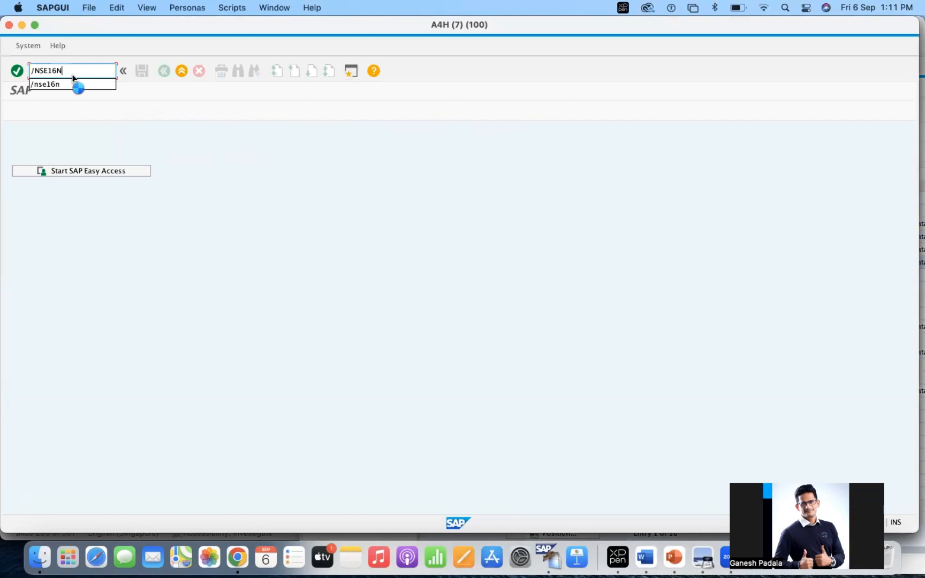
{"action": "key", "text": "Return"}
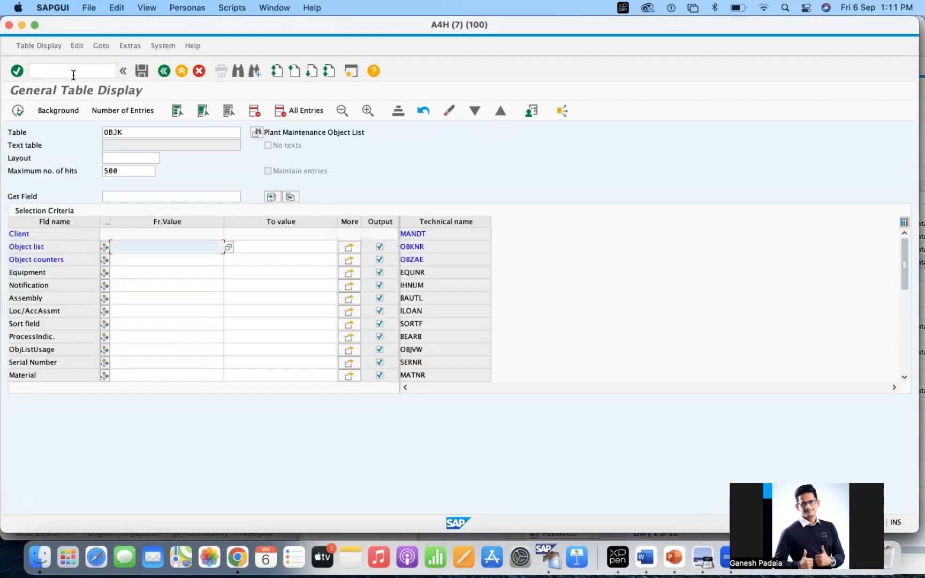
{"action": "left_click", "coordinate": [140, 137]}
{"action": "key", "text": "BackSpace"}
{"action": "key", "text": "BackSpace"}
{"action": "key", "text": "BackSpace"}
{"action": "key", "text": "BackSpace"}
{"action": "type", "text": "S"}
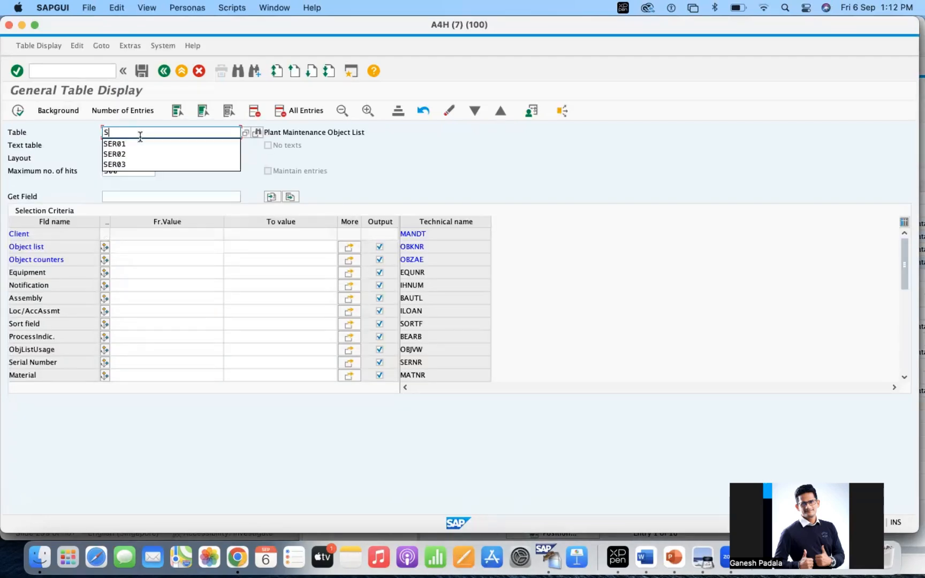
{"action": "type", "text": "ER03"}
{"action": "key", "text": "Return"}
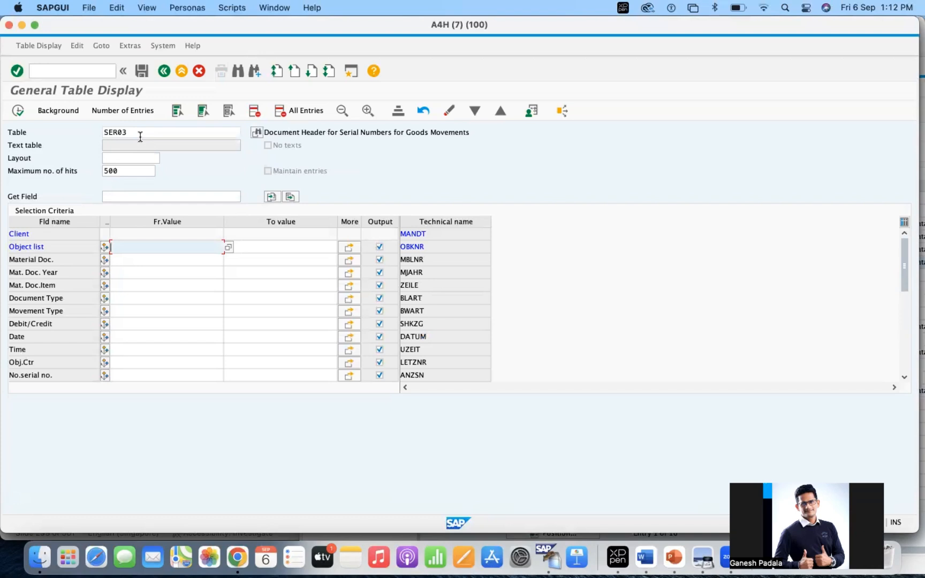
Display the SER03 entries for object list numbers 1,974 and 1,975 using multiple selection.
{"action": "left_click", "coordinate": [352, 248]}
{"action": "type", "text": "1,974"}
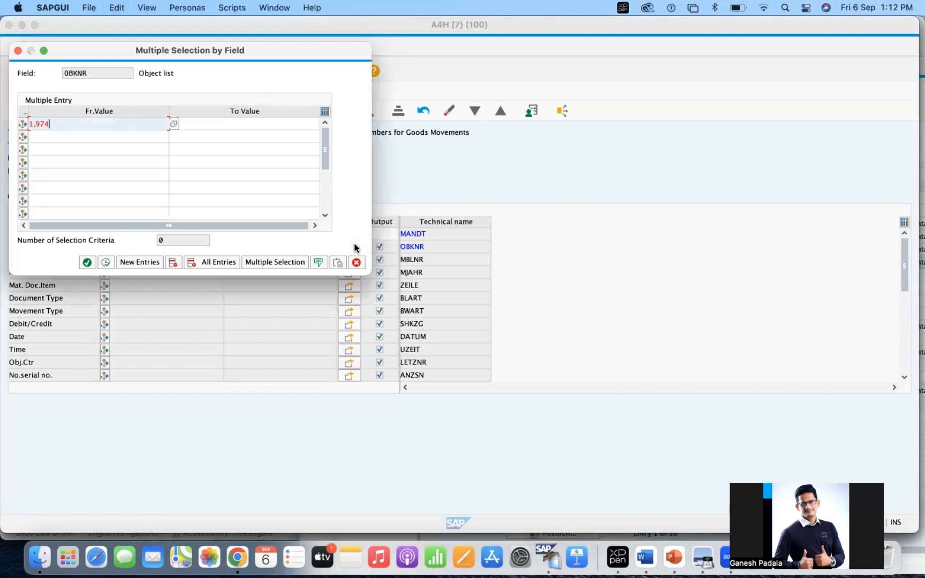
{"action": "left_click", "coordinate": [124, 138]}
{"action": "type", "text": "1,974"}
{"action": "key", "text": "BackSpace"}
{"action": "type", "text": "5"}
{"action": "key", "text": "Return"}
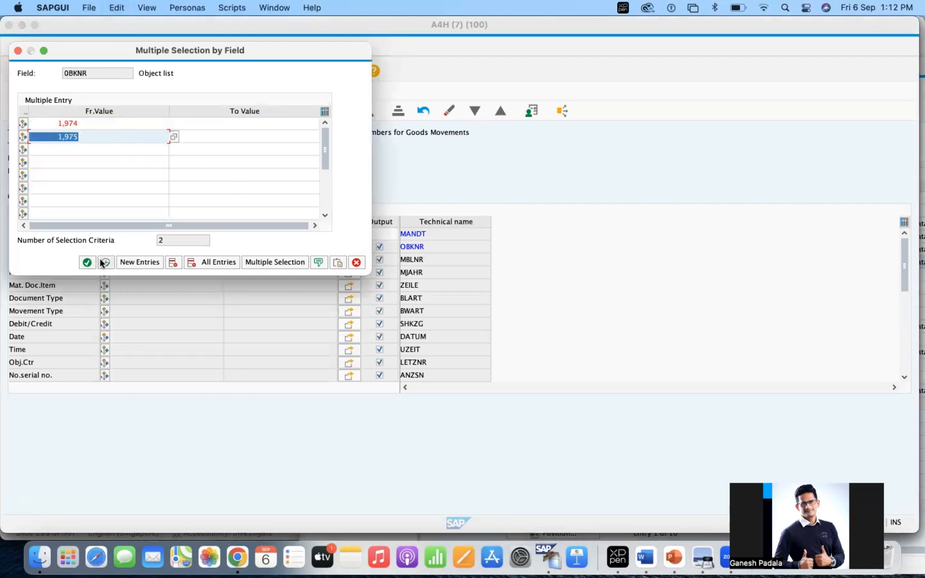
{"action": "left_click", "coordinate": [104, 261]}
{"action": "left_click", "coordinate": [20, 110]}
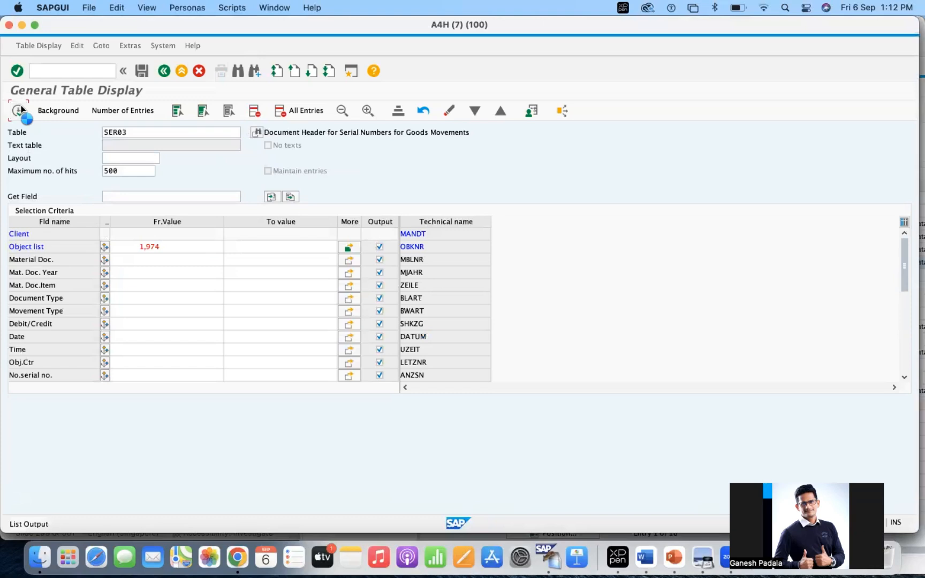
Check the entry's material document, movement type, date and time, and widen the serial procedure column.
{"action": "left_click", "coordinate": [79, 231]}
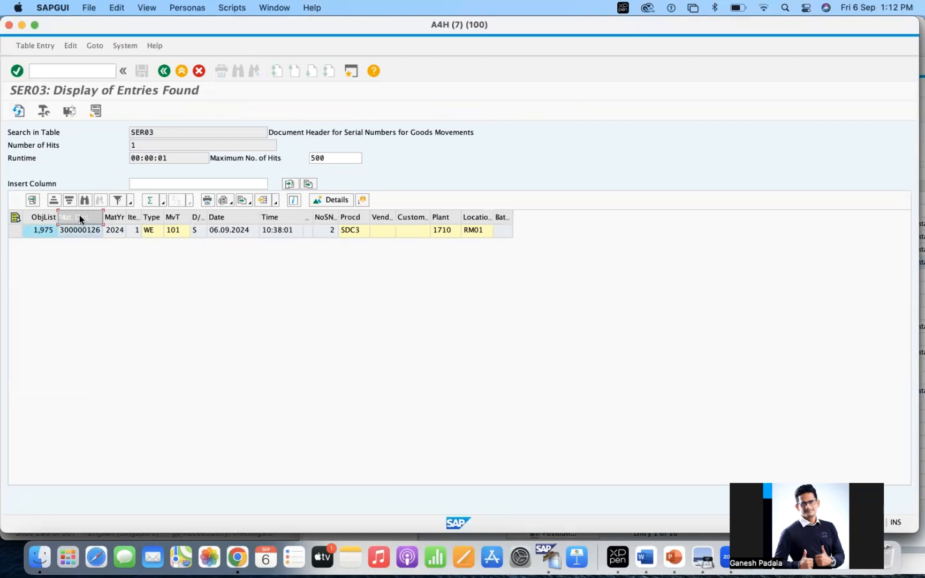
{"action": "left_click", "coordinate": [182, 218]}
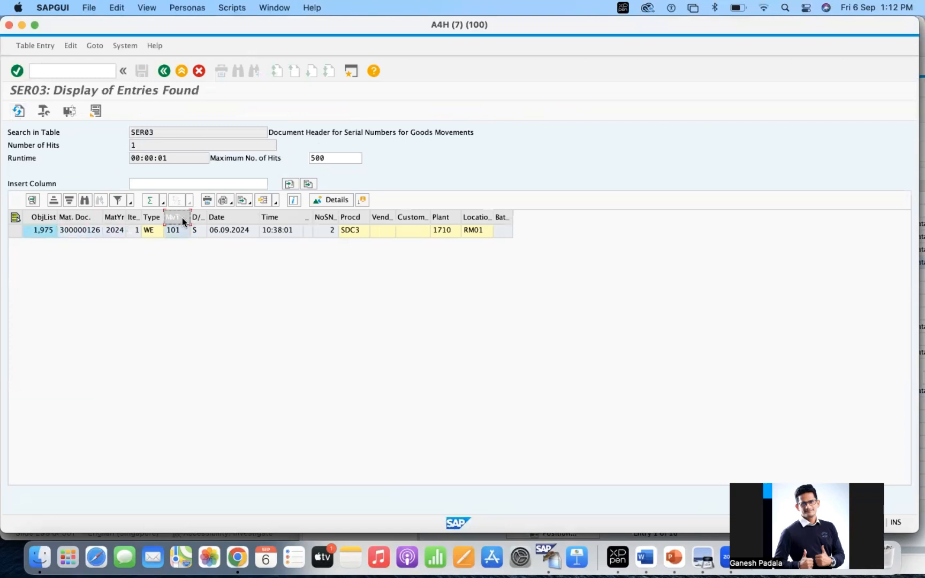
{"action": "left_click", "coordinate": [231, 218]}
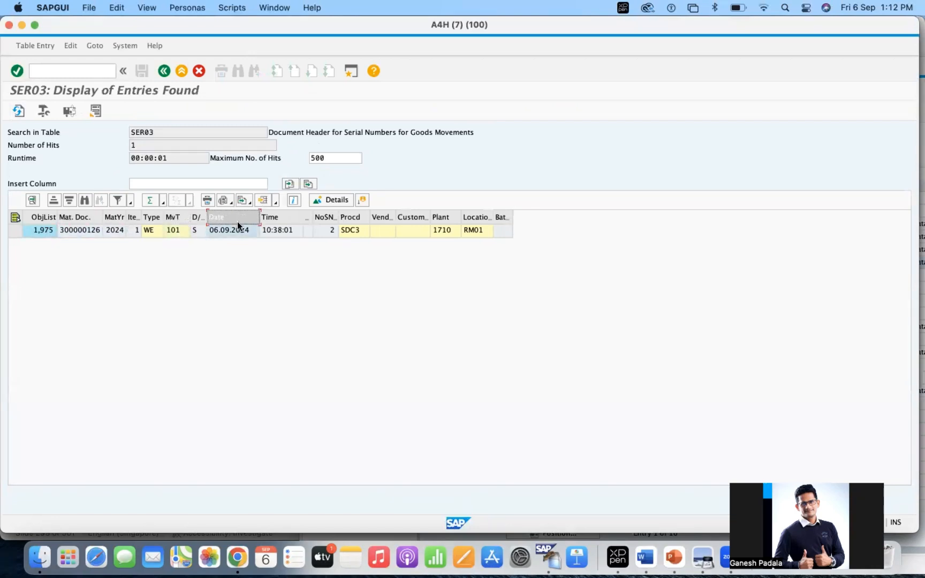
{"action": "left_click", "coordinate": [272, 220]}
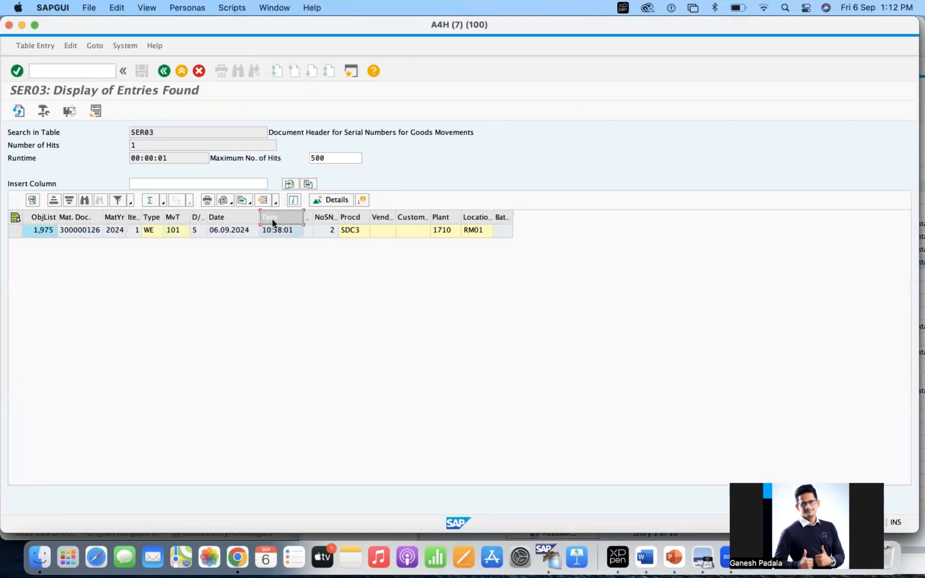
{"action": "left_click", "coordinate": [356, 219]}
{"action": "double_click", "coordinate": [371, 219]}
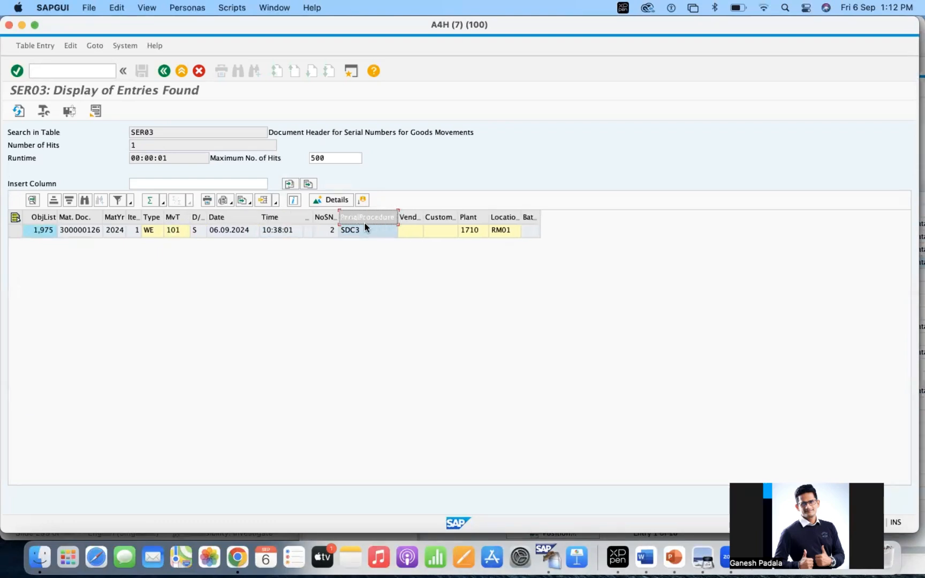
Look up the description of serialization procedure SDC3, and check the entry's plant and storage location.
{"action": "left_click", "coordinate": [355, 230]}
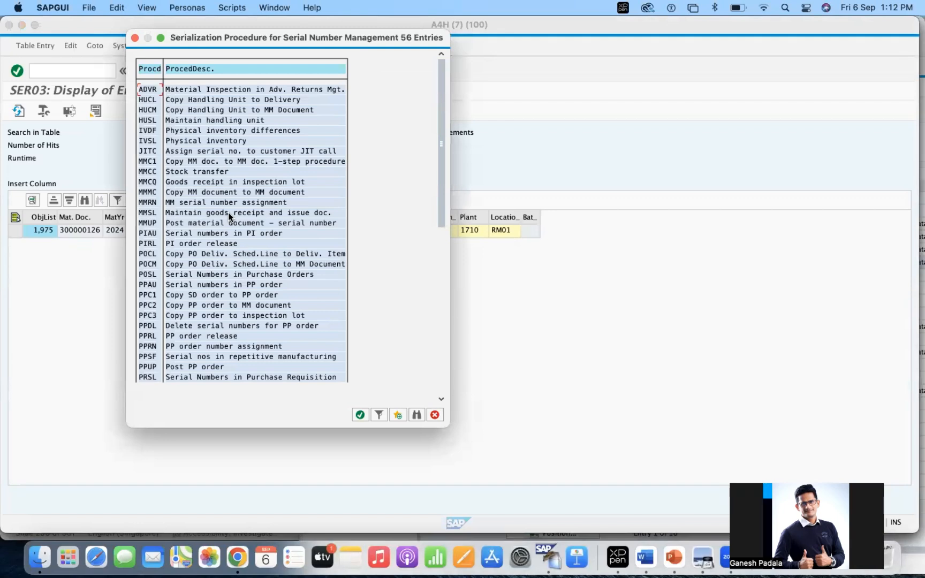
{"action": "left_click", "coordinate": [416, 415]}
{"action": "type", "text": "SDC3"}
{"action": "key", "text": "Return"}
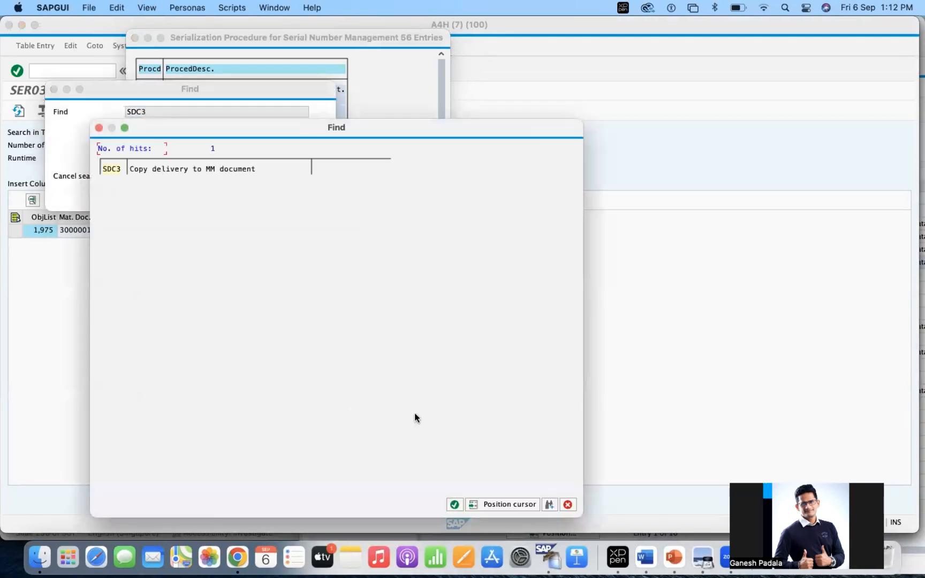
{"action": "double_click", "coordinate": [163, 168]}
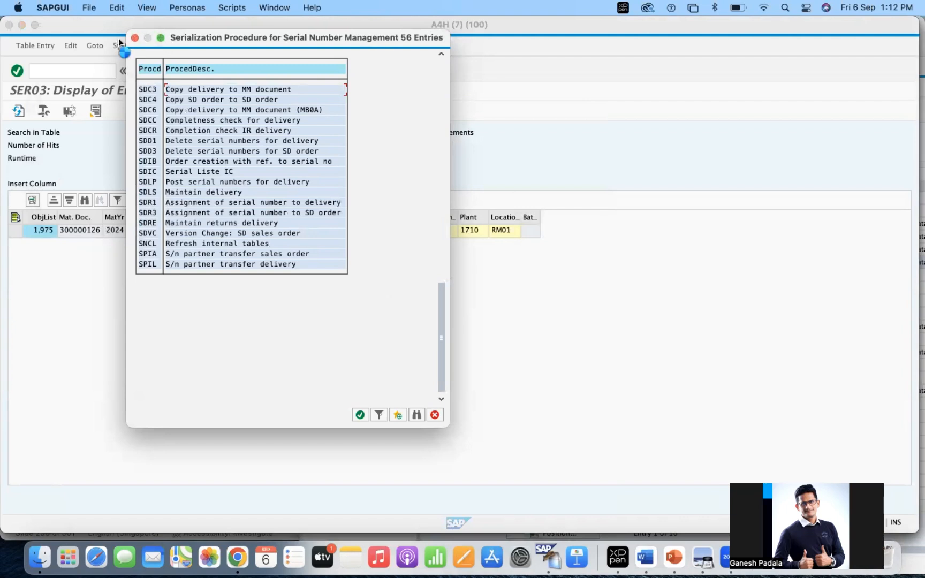
{"action": "left_click", "coordinate": [135, 38]}
{"action": "left_click", "coordinate": [472, 233]}
{"action": "left_click", "coordinate": [507, 231]}
{"action": "left_click", "coordinate": [176, 131]}
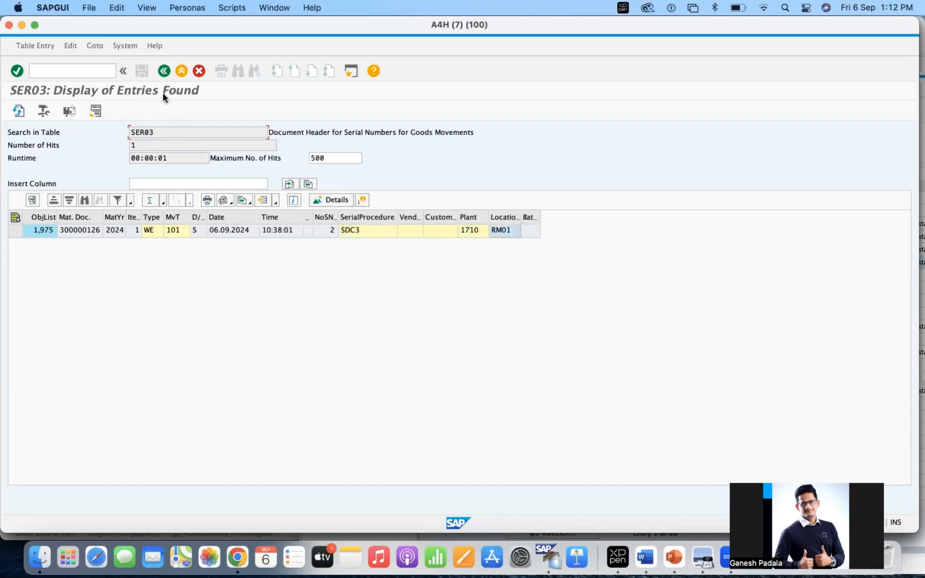
Switch to the PowerPoint presentation and fit the Important Transactions text box closely below the Master Data text on slide 299.
{"action": "left_click", "coordinate": [665, 559]}
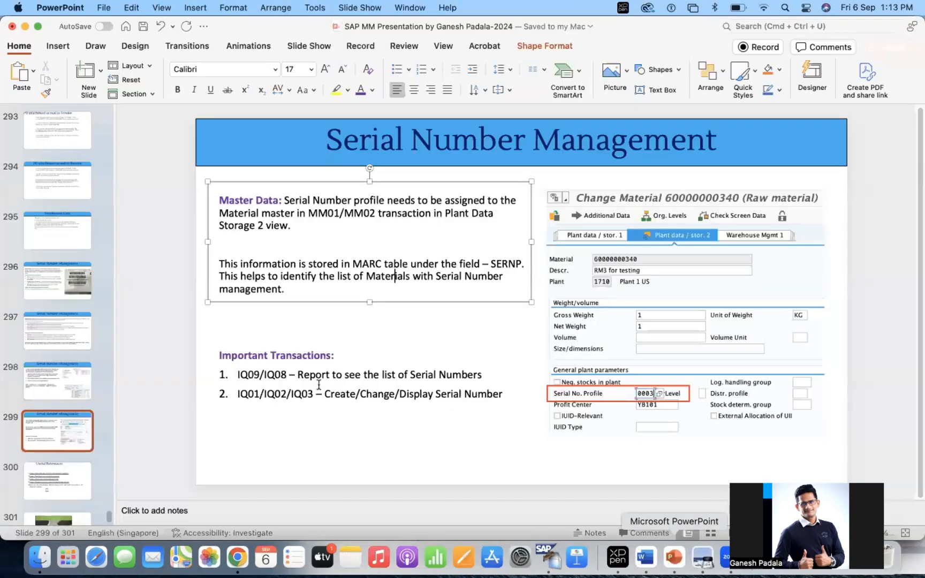
{"action": "left_click", "coordinate": [296, 356]}
{"action": "mouse_move", "coordinate": [369, 313]}
{"action": "left_mouse_down"}
{"action": "mouse_move", "coordinate": [370, 343]}
{"action": "mouse_move", "coordinate": [322, 324]}
{"action": "mouse_move", "coordinate": [319, 303]}
{"action": "mouse_move", "coordinate": [370, 316]}
{"action": "mouse_move", "coordinate": [369, 302]}
{"action": "left_mouse_up"}
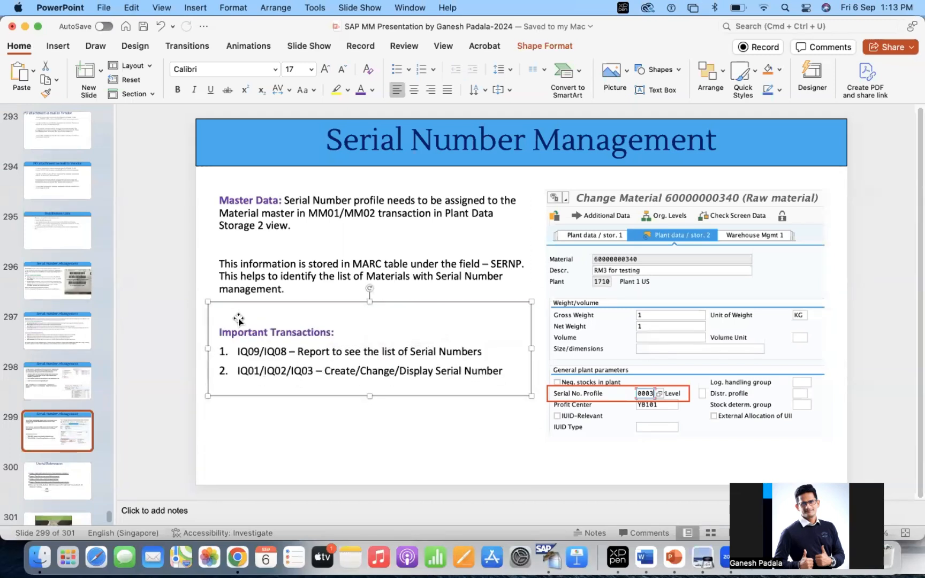
{"action": "left_click", "coordinate": [221, 329]}
{"action": "left_click_drag", "start_coordinate": [374, 395], "coordinate": [375, 379]}
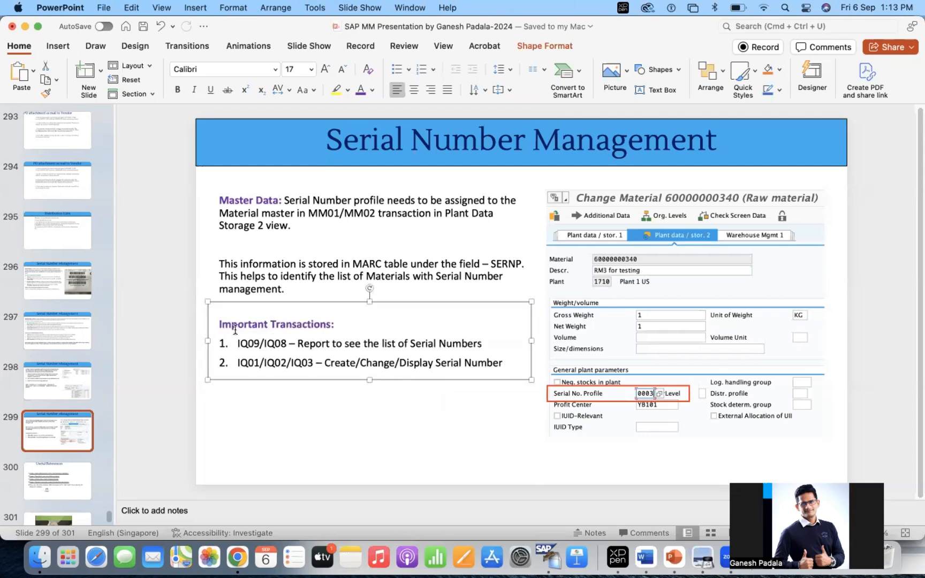
Duplicate the Important Transactions heading and its two list items below the originals in the same text box.
{"action": "left_click_drag", "start_coordinate": [219, 324], "coordinate": [519, 367]}
{"action": "key", "text": "super+c"}
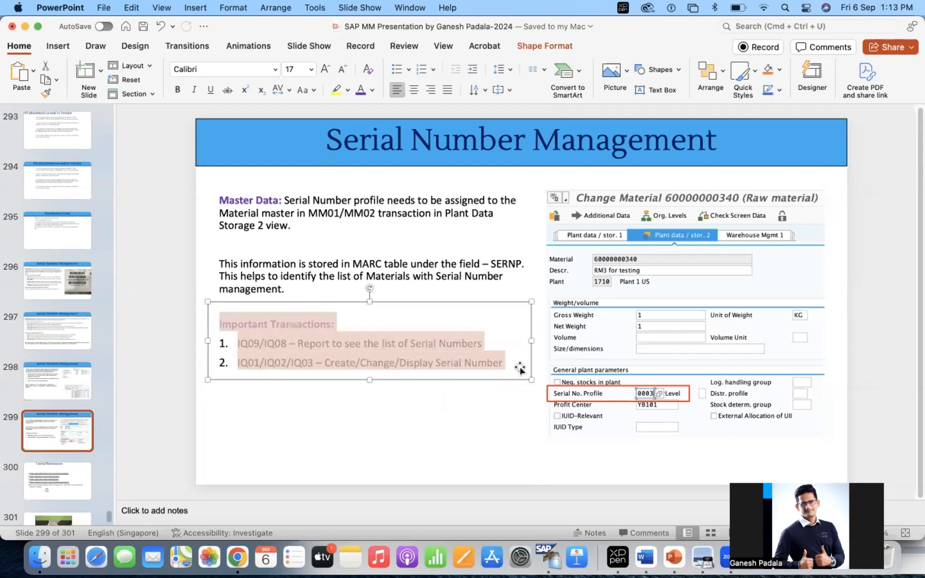
{"action": "left_click", "coordinate": [514, 366]}
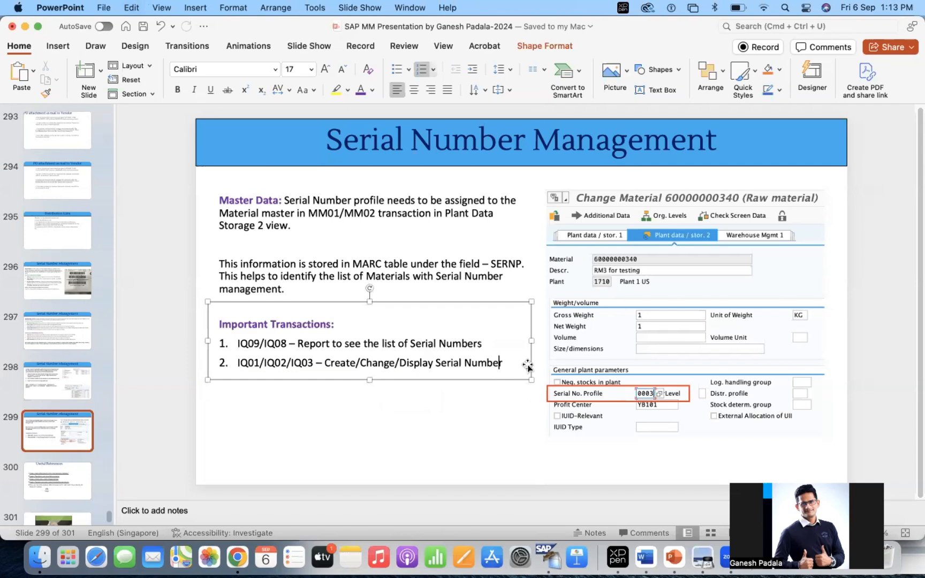
{"action": "key", "text": "Return"}
{"action": "key", "text": "BackSpace"}
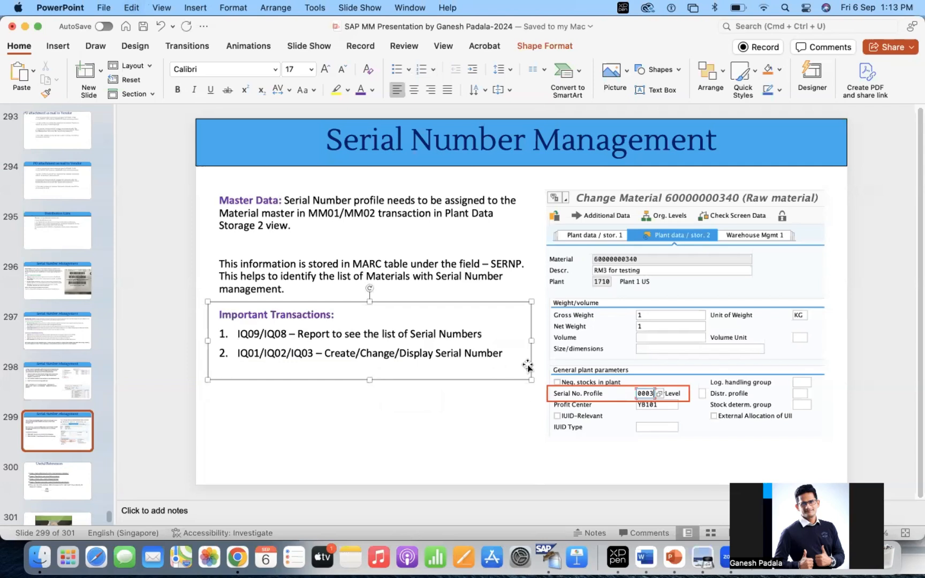
{"action": "key", "text": "super+v"}
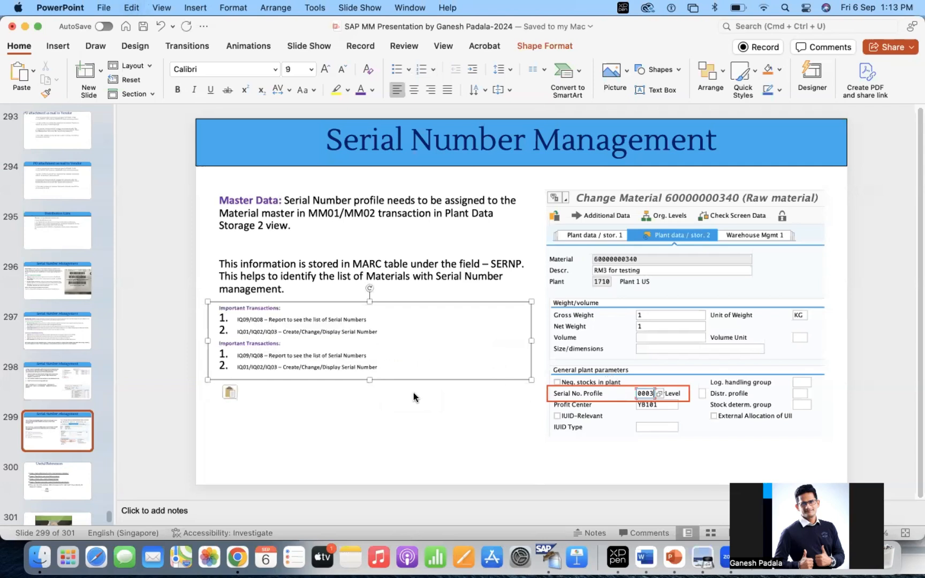